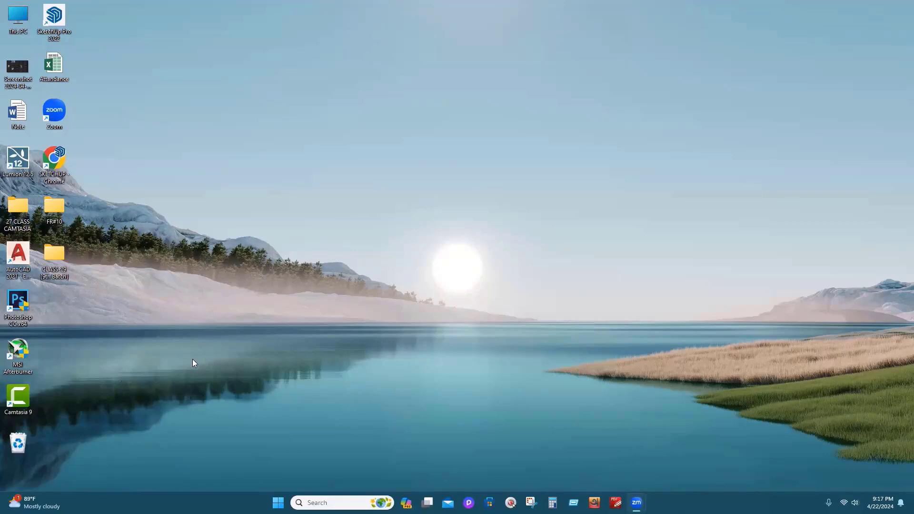
Launch Photoshop and show the Layers panel in the empty workspace
double_click(15, 313)
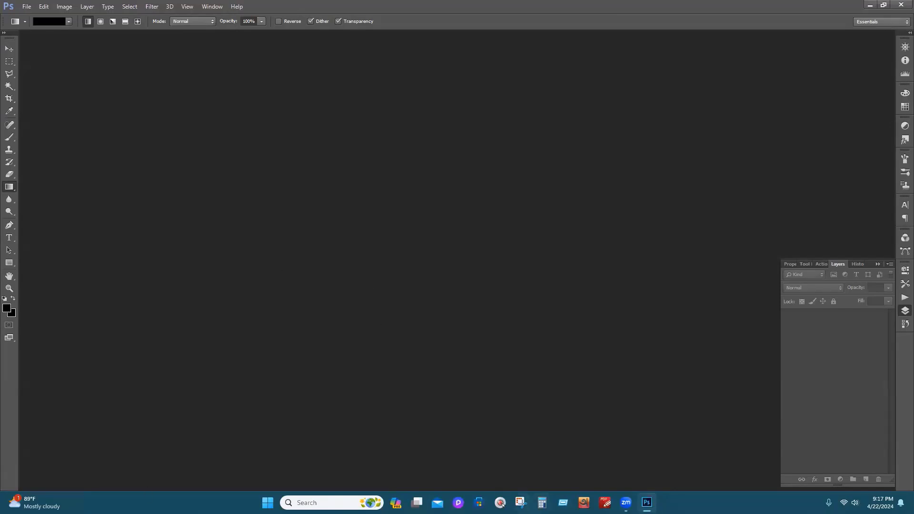
click(589, 150)
click(879, 265)
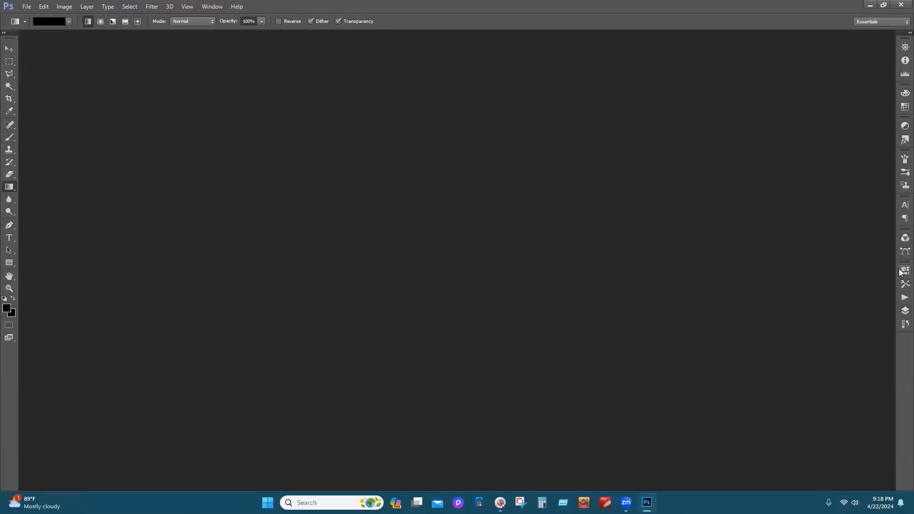
click(902, 272)
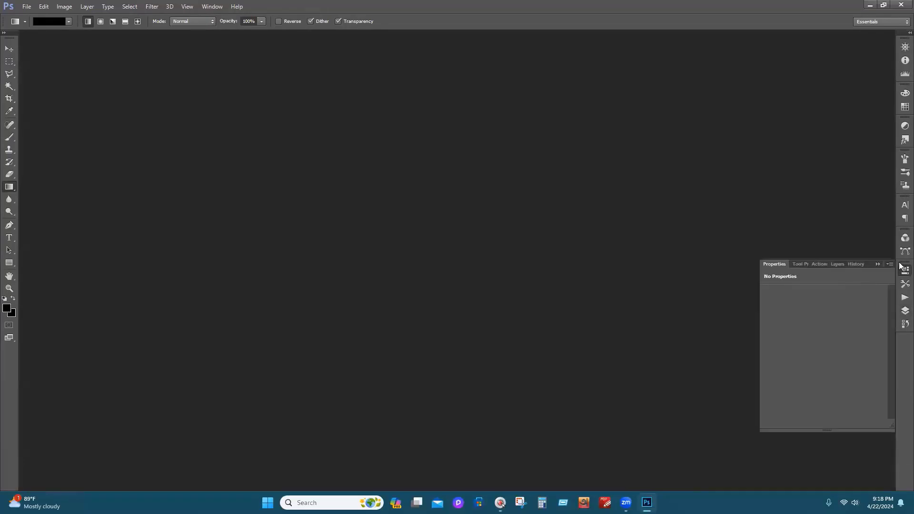
click(905, 312)
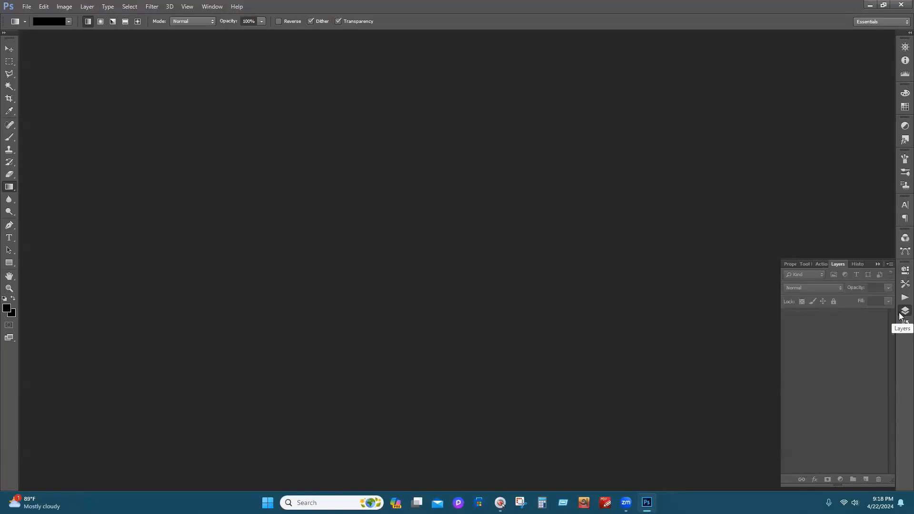
click(900, 313)
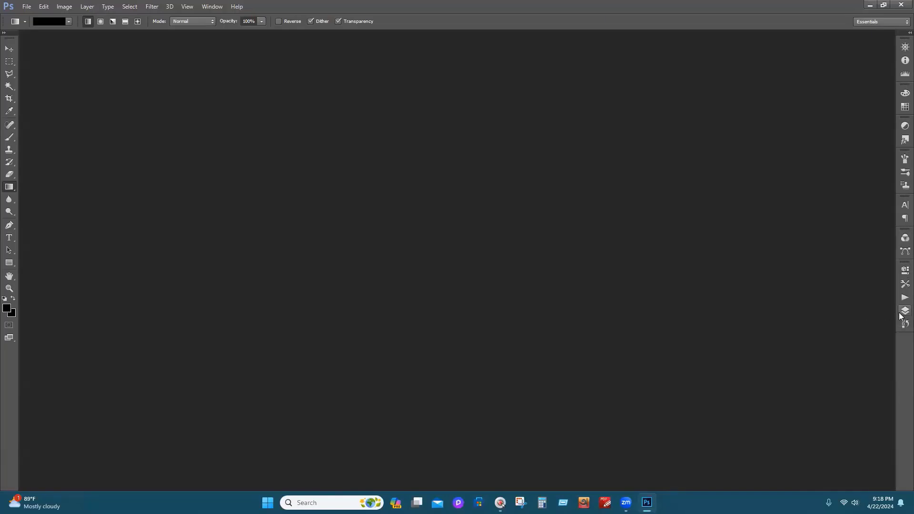
click(901, 315)
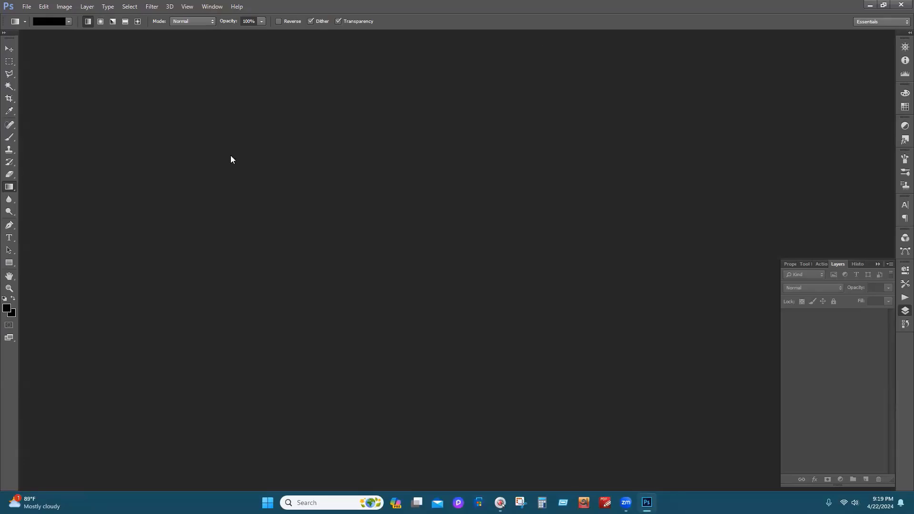
Start opening an image and browse from the Desktop into CLASS-29 [9th Batch] and its Photoshop CLASS folder
click(28, 7)
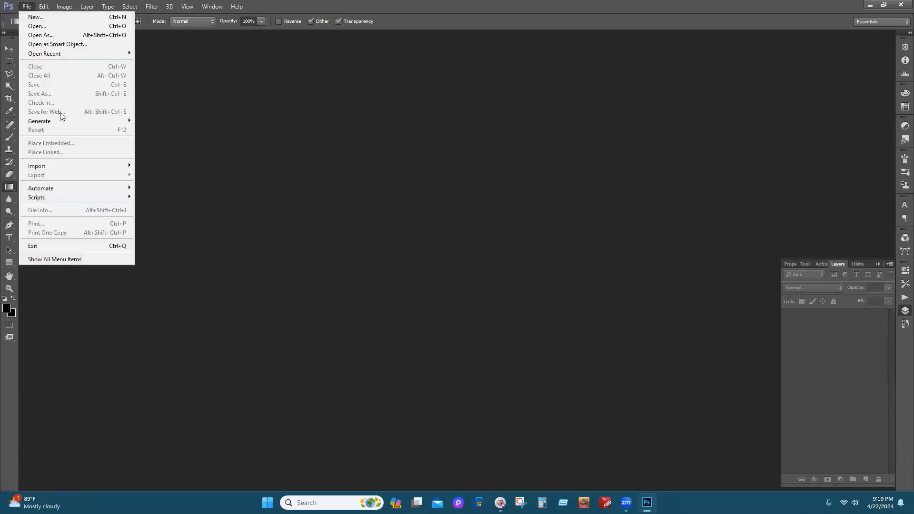
click(38, 26)
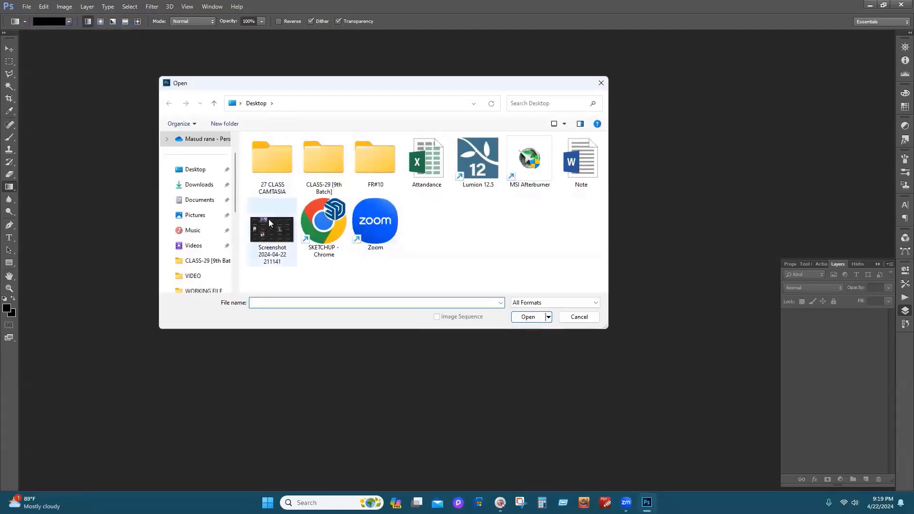
click(179, 172)
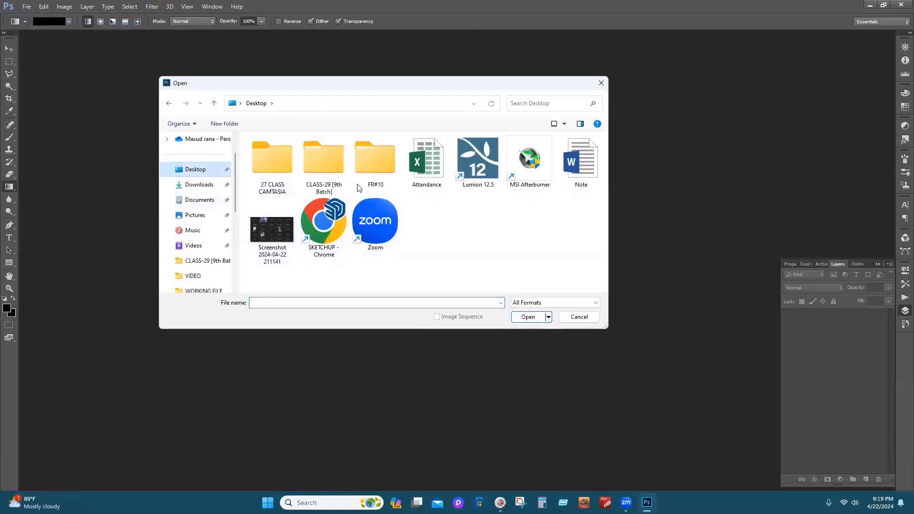
double_click(336, 185)
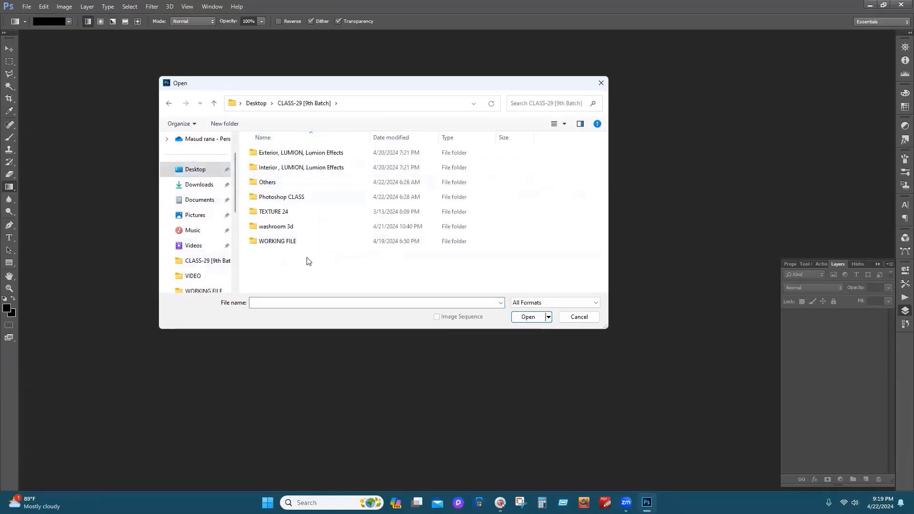
double_click(296, 198)
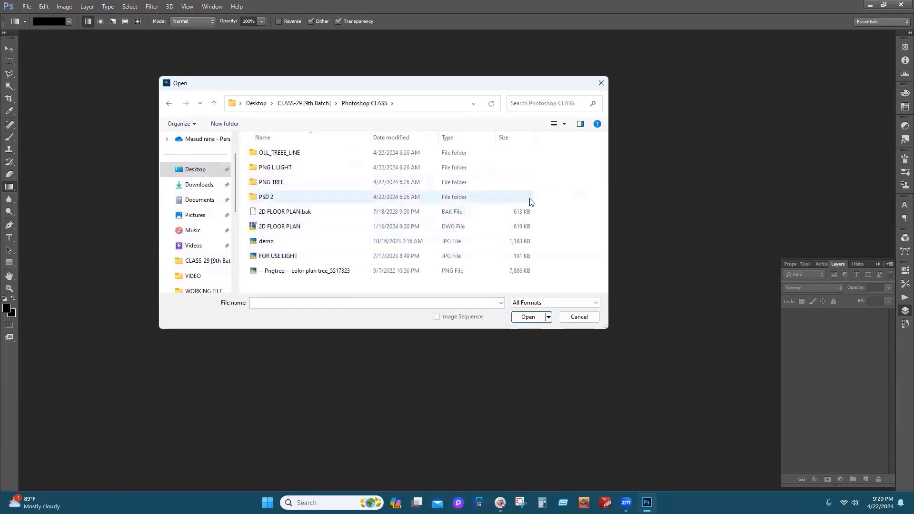
Show the folder's files as large icons, open the FOR USE LIGHT image and move its window nearer the middle of the workspace
right_click(558, 196)
mouse_move(559, 197)
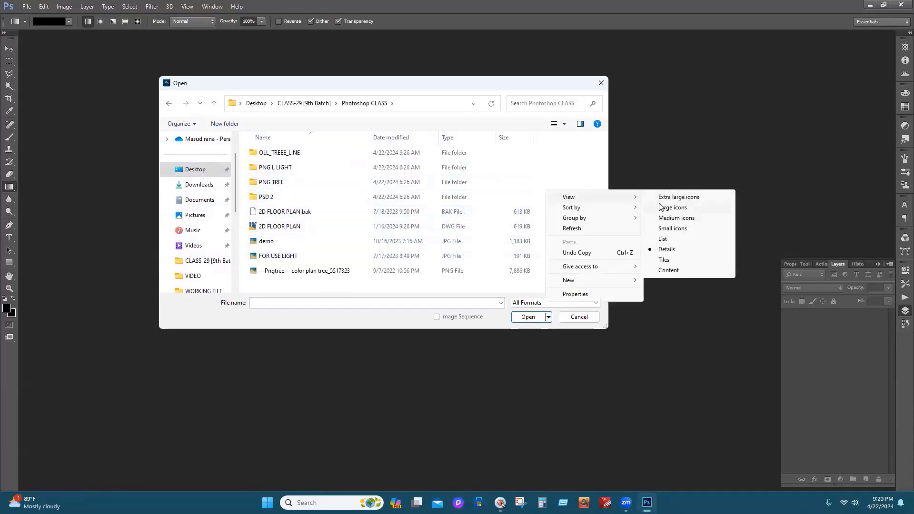
click(657, 207)
click(272, 224)
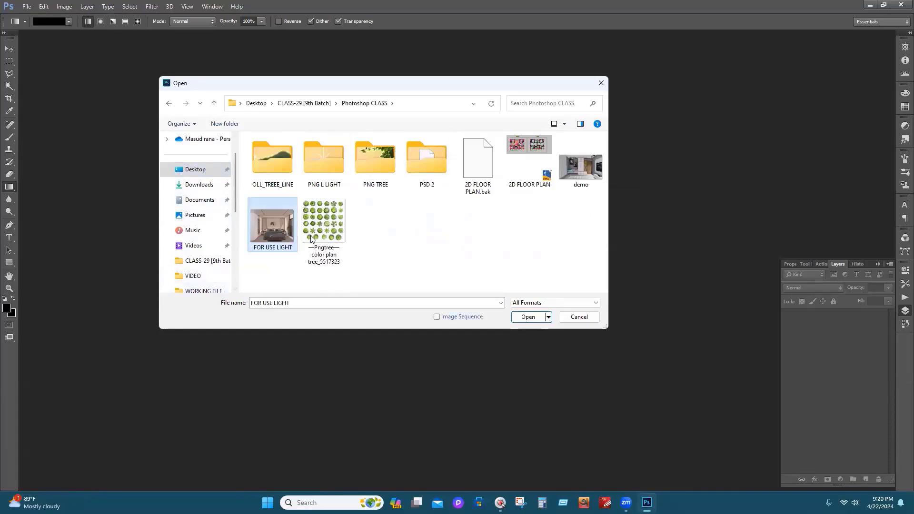
click(528, 317)
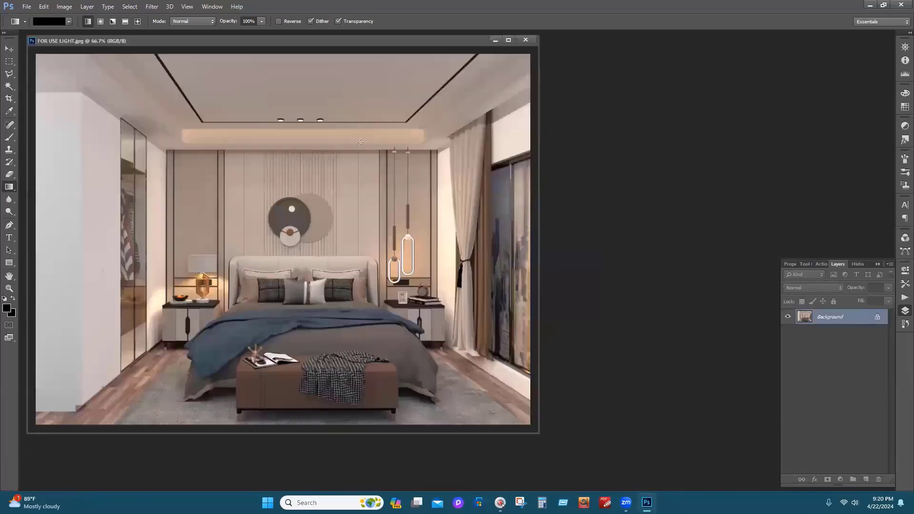
drag(268, 51, 411, 59)
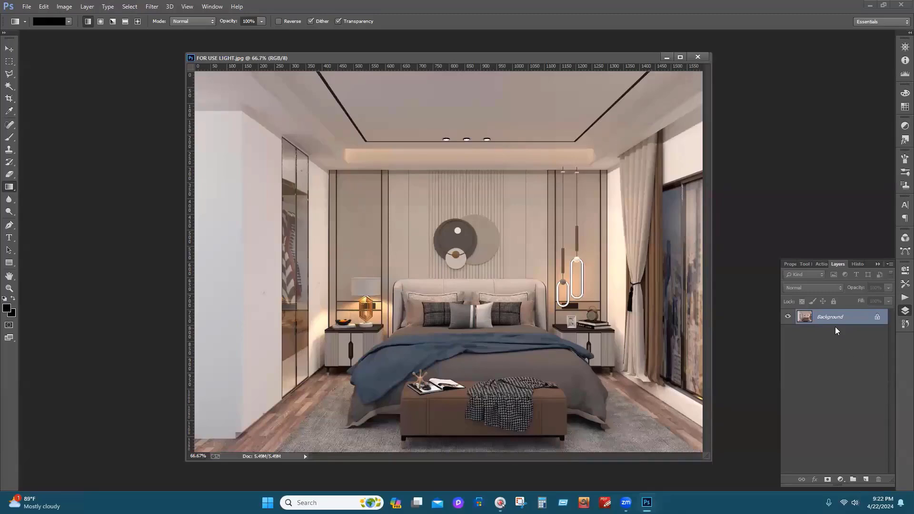
Unlock the Background layer of the bedroom image, lock the layer fully and unlock it again
click(878, 320)
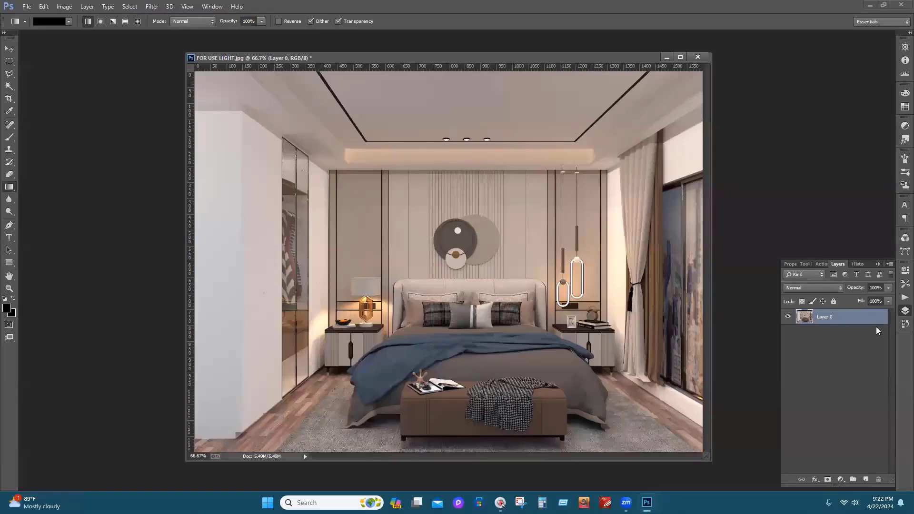
click(834, 302)
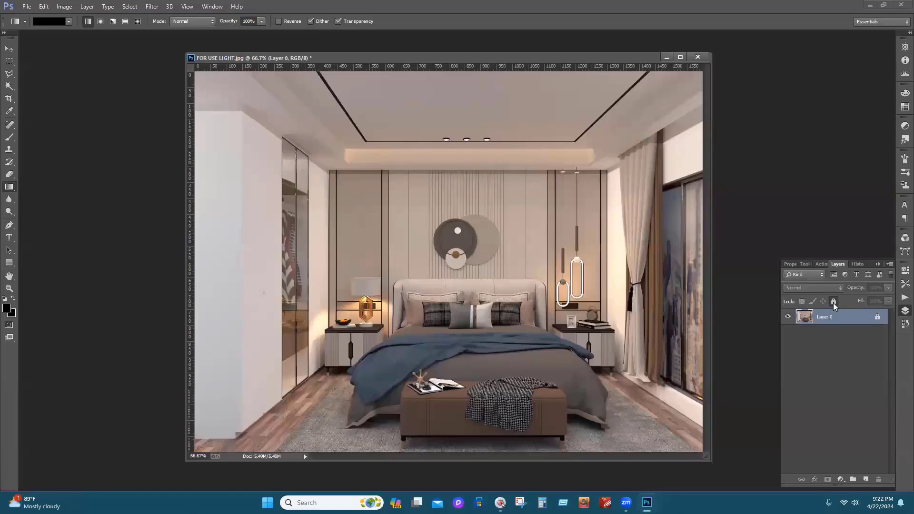
click(879, 319)
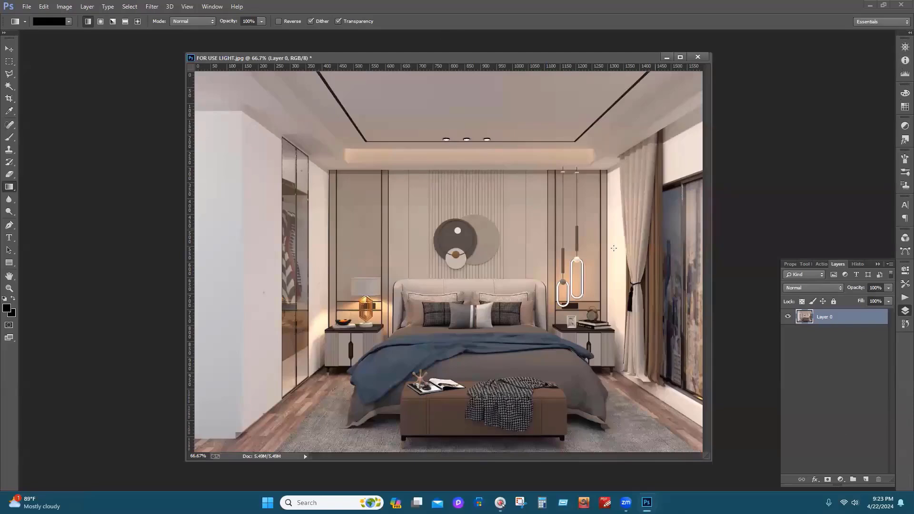
drag(385, 54, 368, 57)
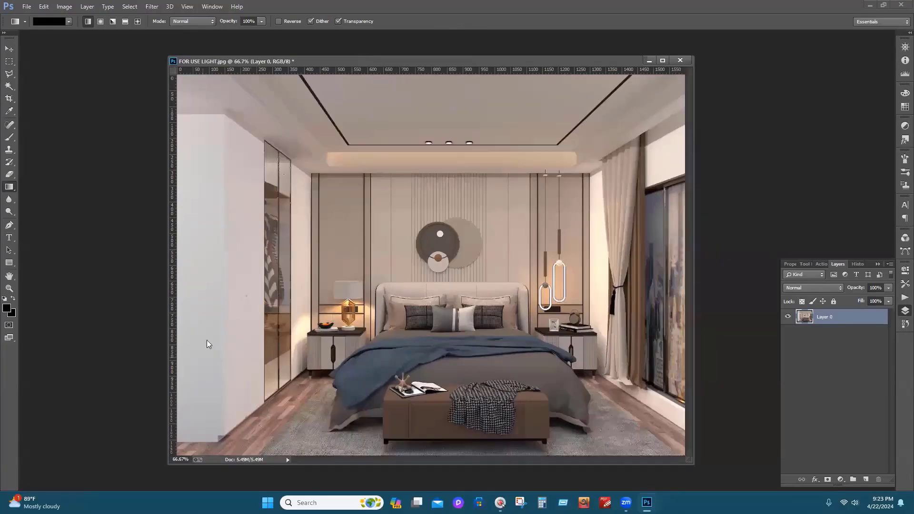
Try a Curves adjustment on the RGB channel, brightening at input 111, output 141 and darkening at input 147, output 97
key(ctrl+m)
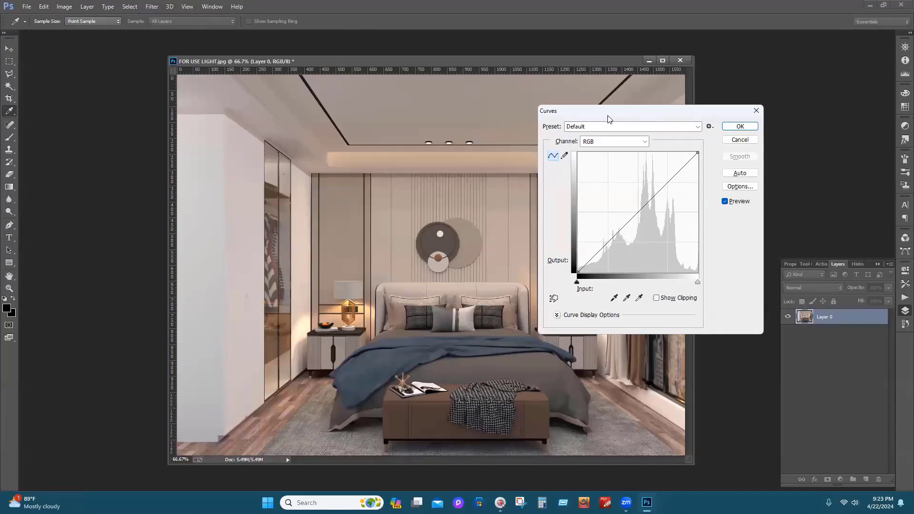
drag(608, 118, 646, 117)
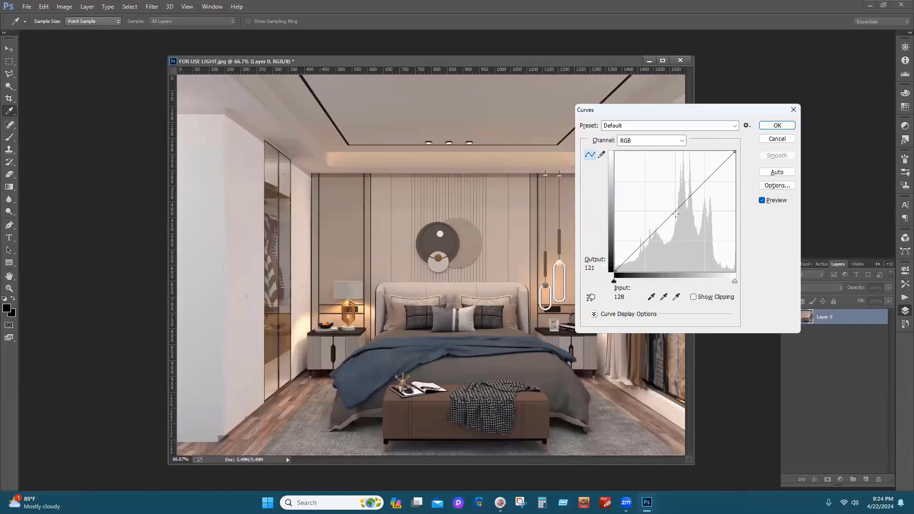
drag(671, 210, 667, 204)
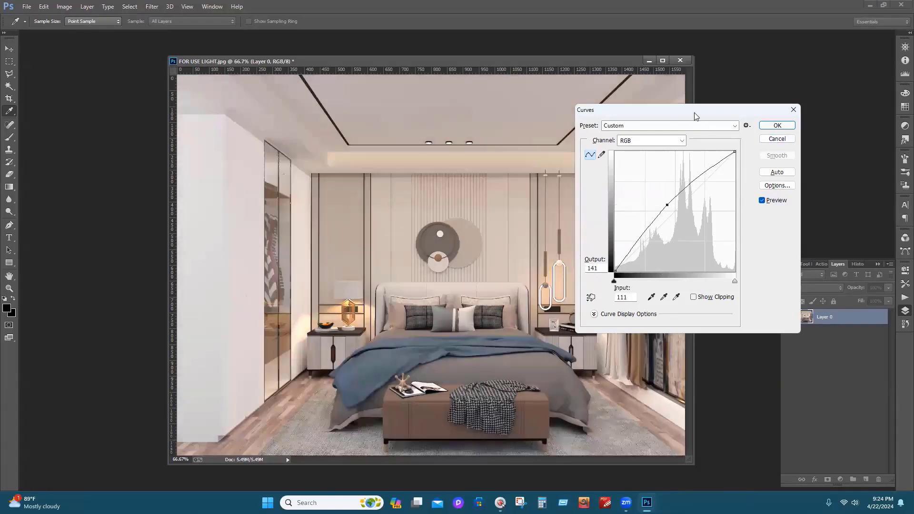
drag(695, 116, 823, 64)
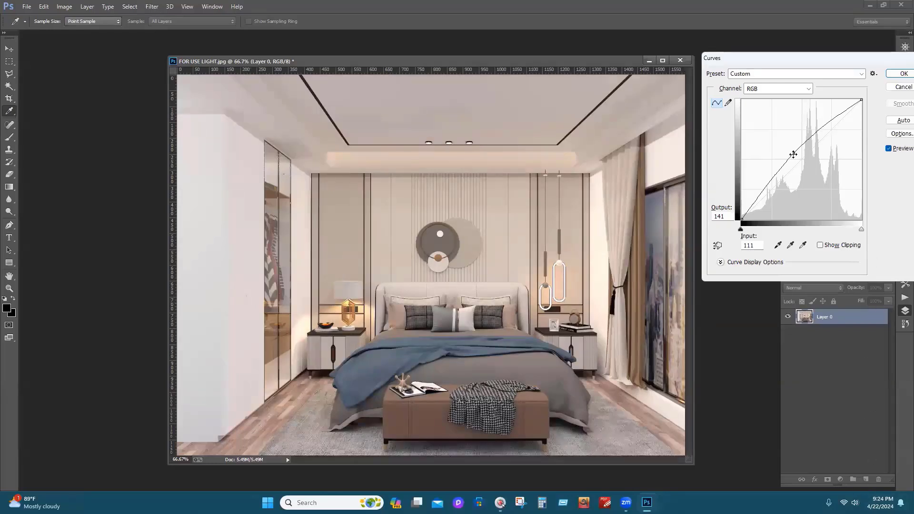
drag(794, 153, 810, 173)
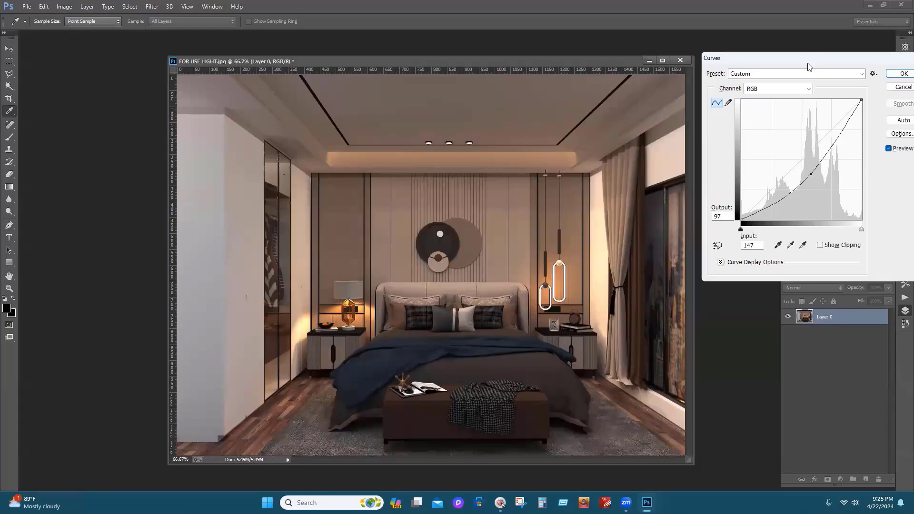
drag(810, 59, 697, 79)
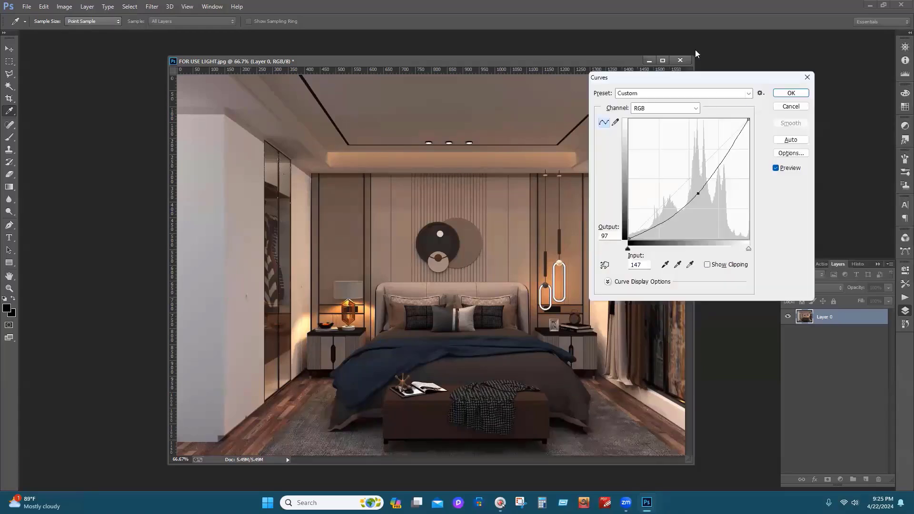
click(791, 106)
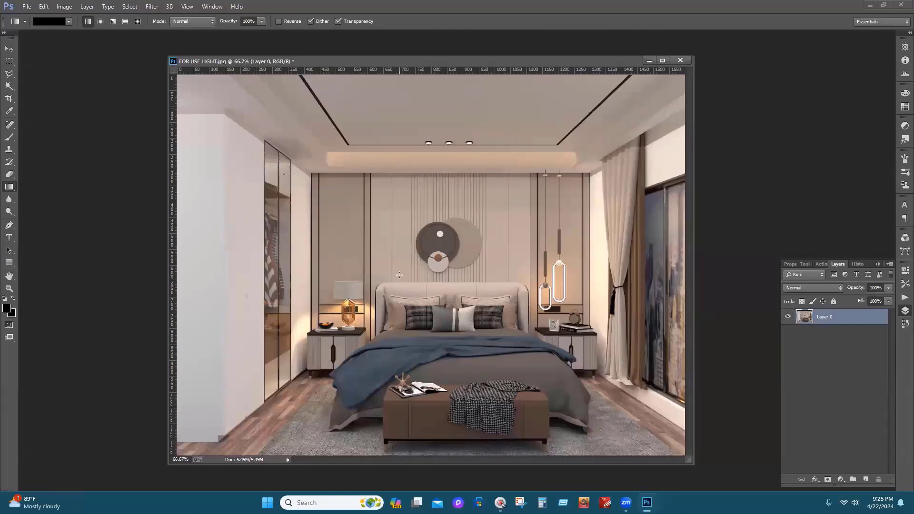
key(ctrl+m)
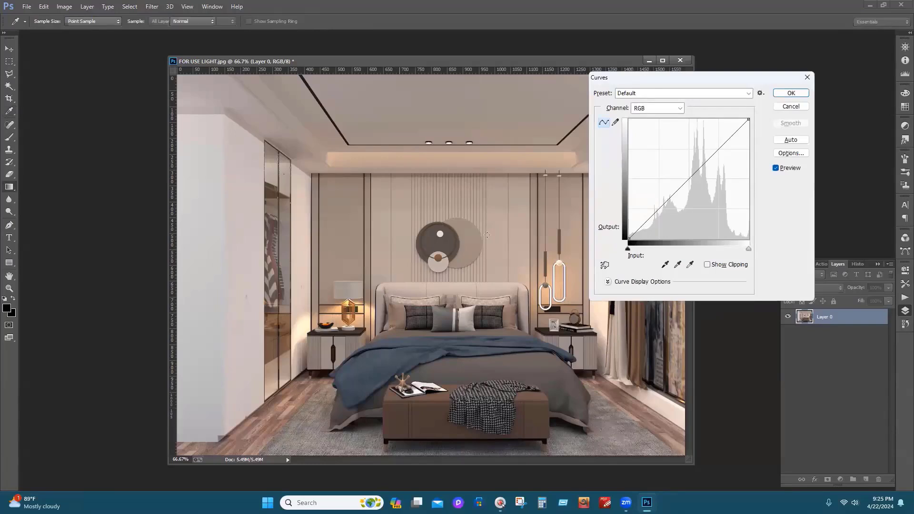
key(Escape)
click(500, 502)
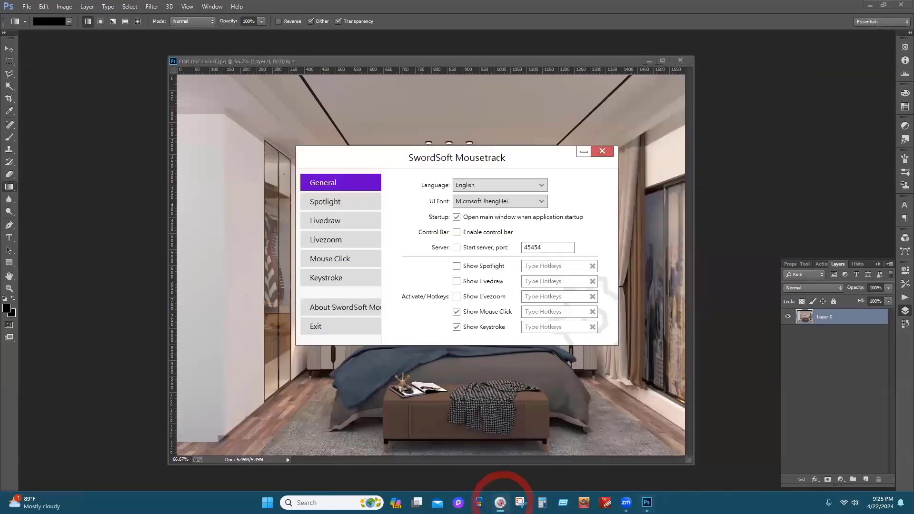
click(584, 153)
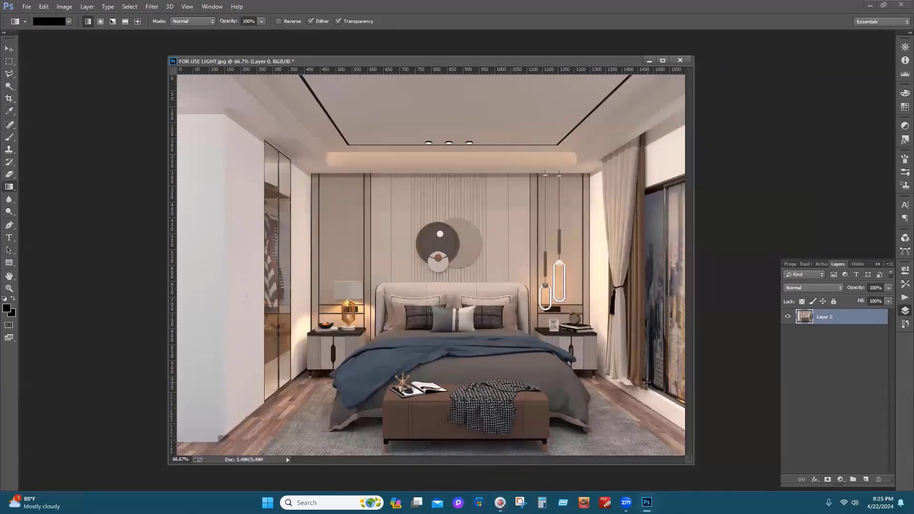
key(ctrl+m)
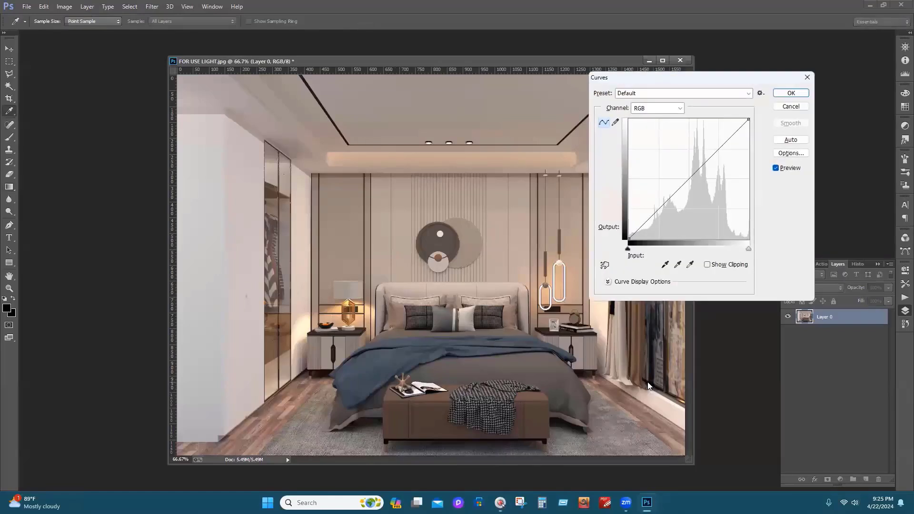
click(807, 78)
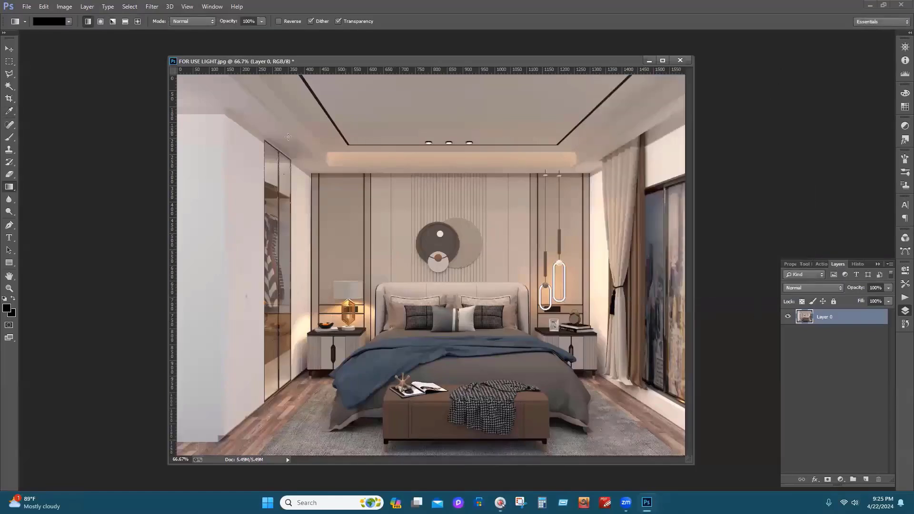
click(63, 6)
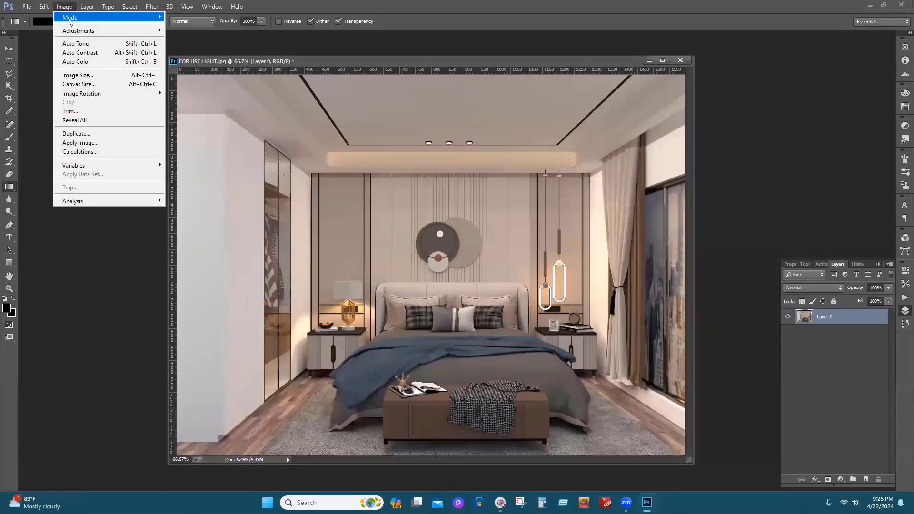
mouse_move(63, 17)
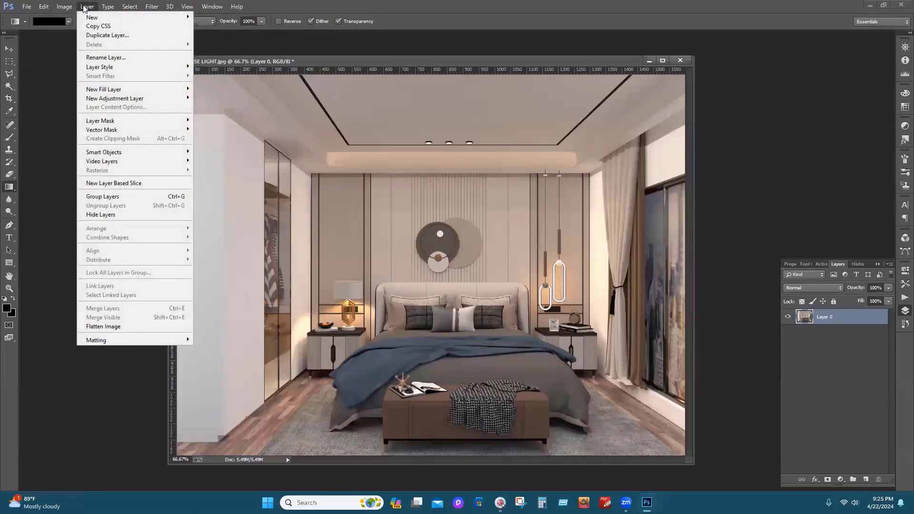
mouse_move(105, 7)
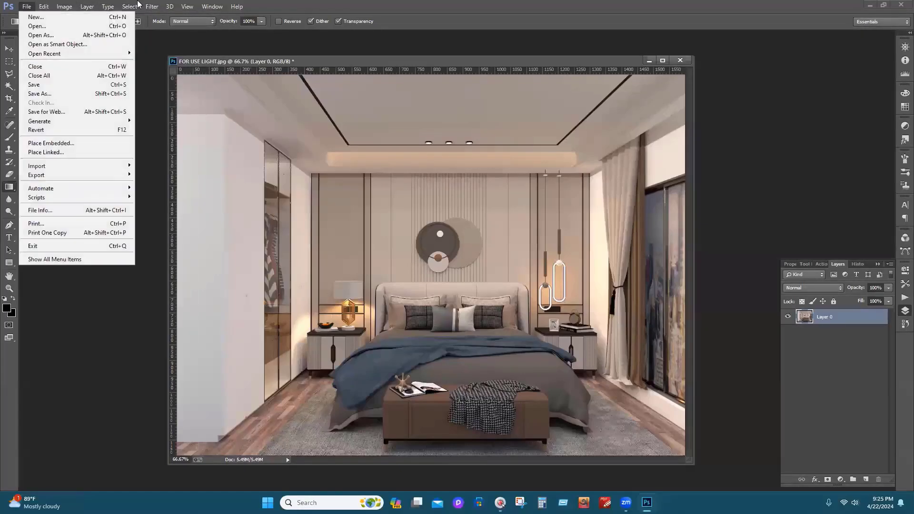
mouse_move(243, 9)
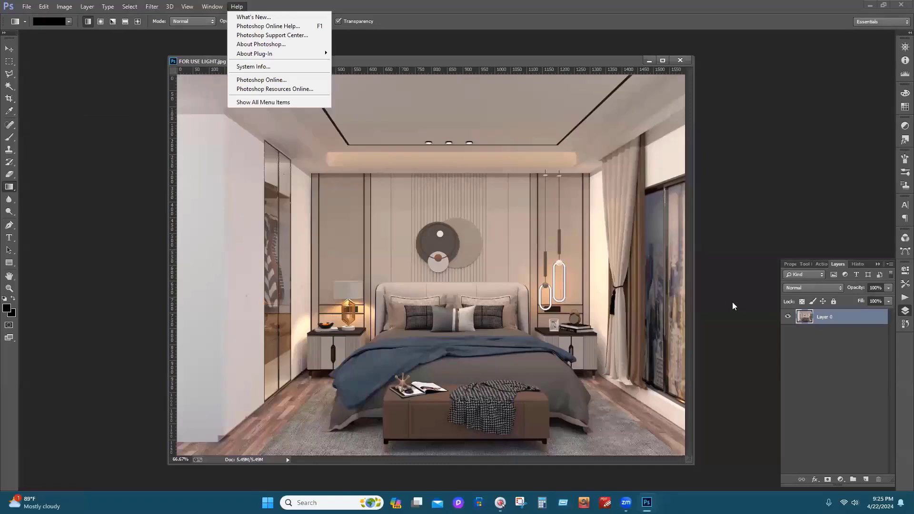
click(377, 130)
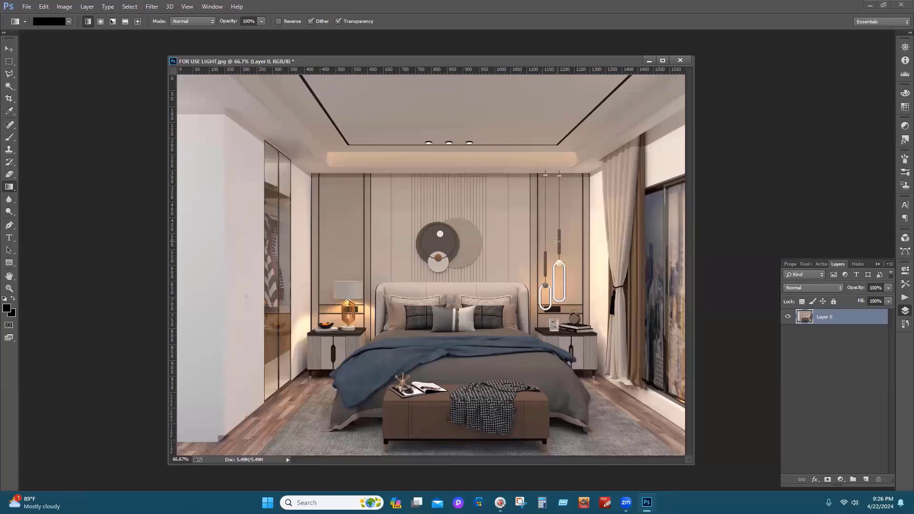
click(858, 495)
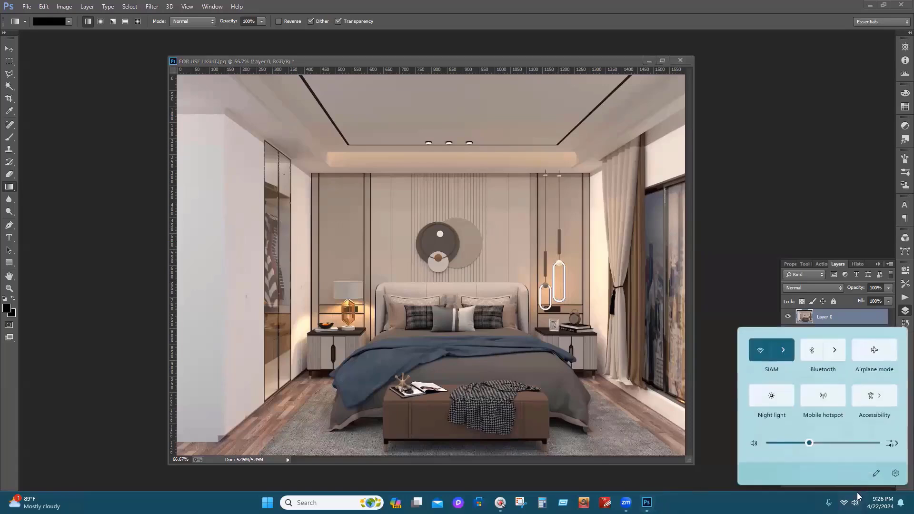
click(815, 191)
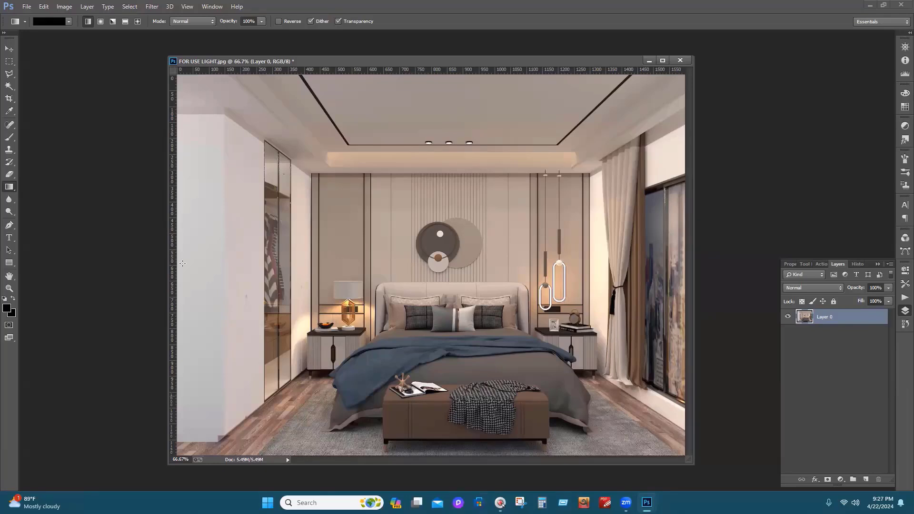
Zoom in on the three ceiling spotlights of the bedroom image to inspect them and fit the whole image on screen again
key(z)
click(424, 133)
click(469, 169)
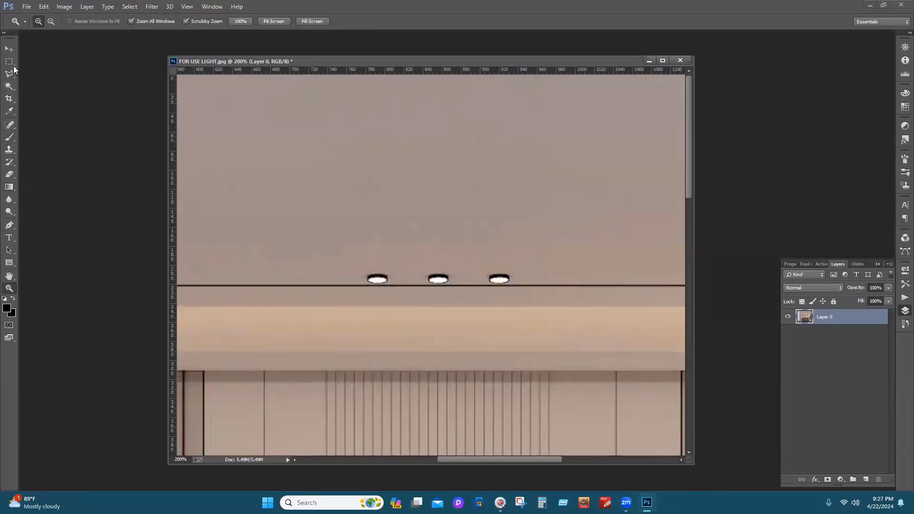
click(521, 503)
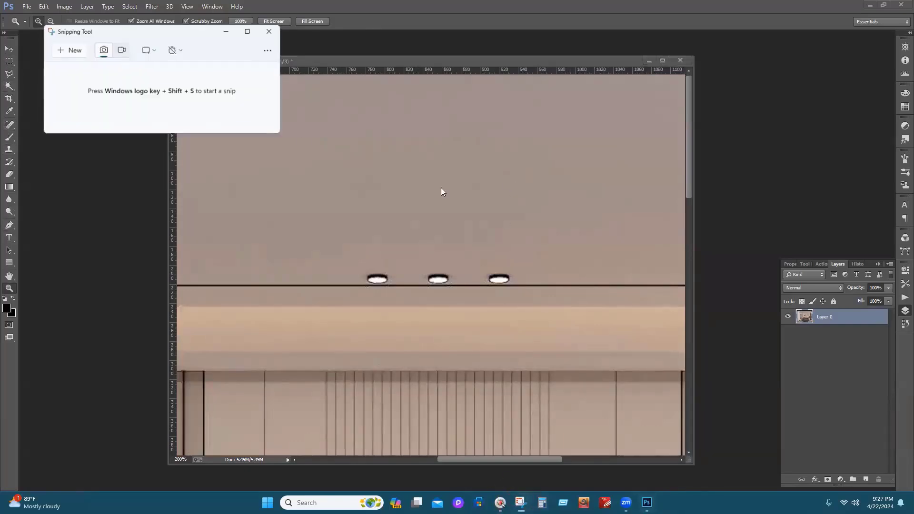
click(270, 31)
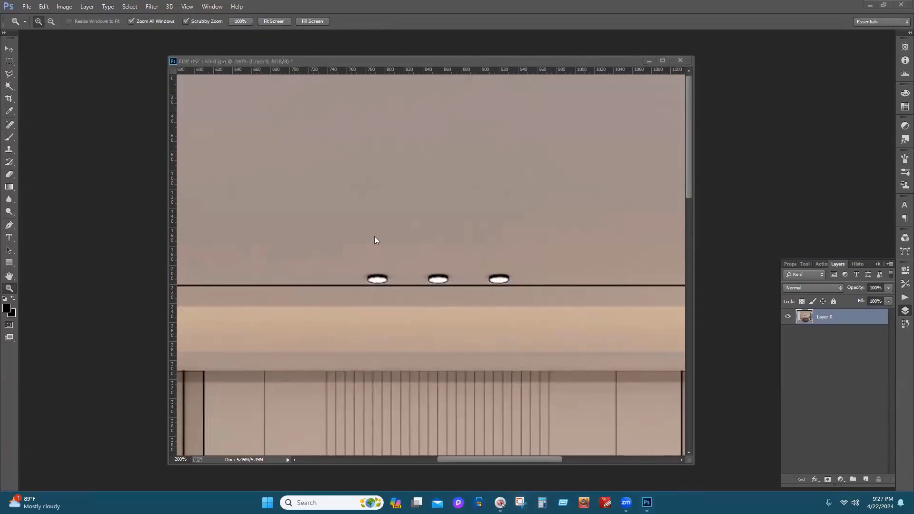
click(11, 292)
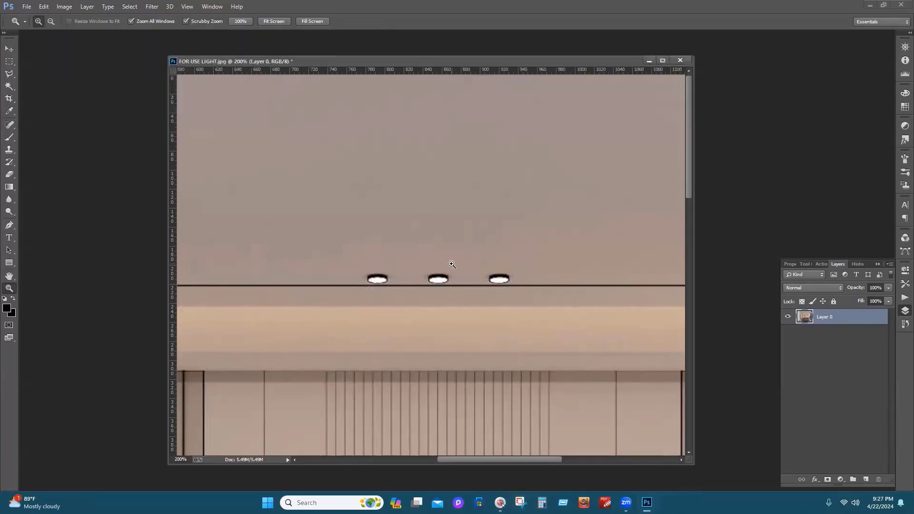
right_click(452, 264)
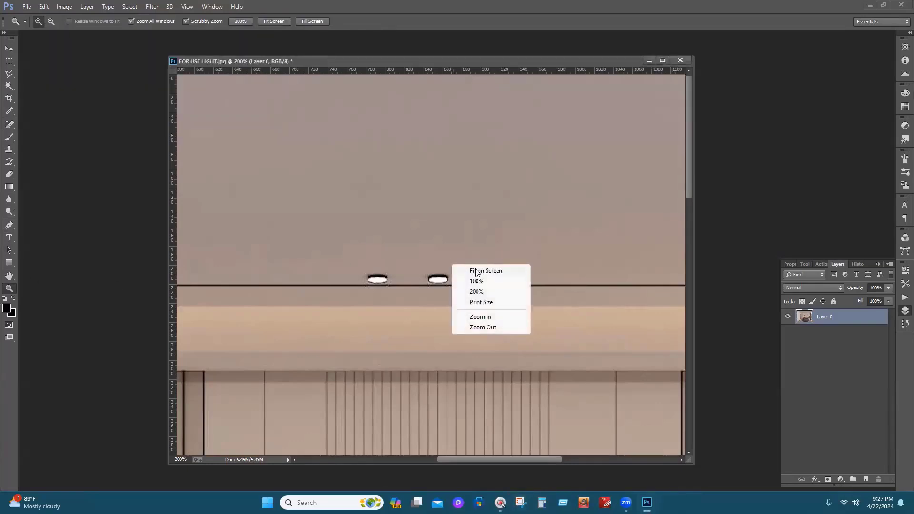
click(477, 273)
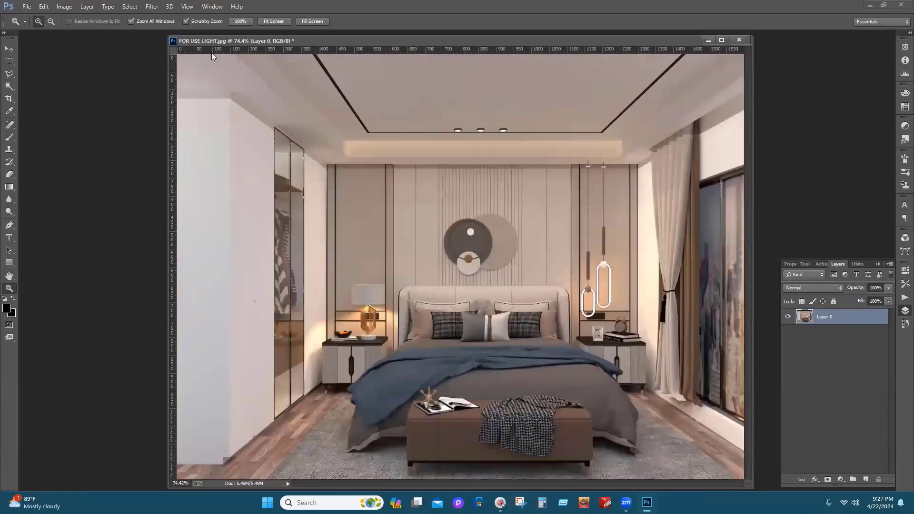
Snip the bedroom image with Snipping Tool, circle the bedside lamp, pendant lights and ceiling spotlights in red, and close the snip
click(520, 502)
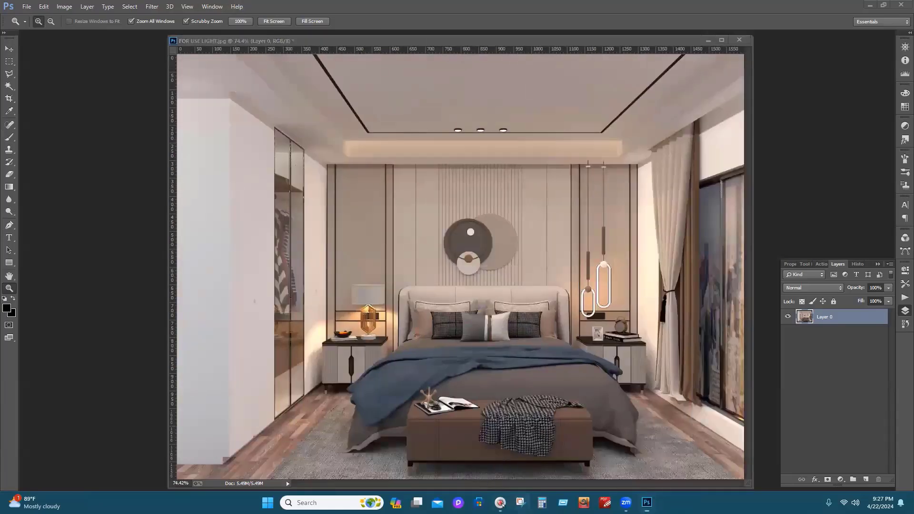
click(69, 37)
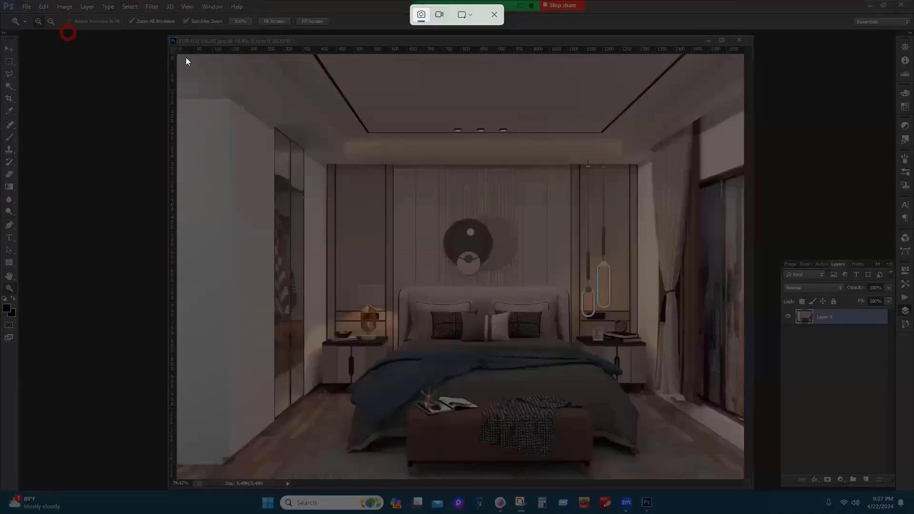
drag(185, 57, 745, 479)
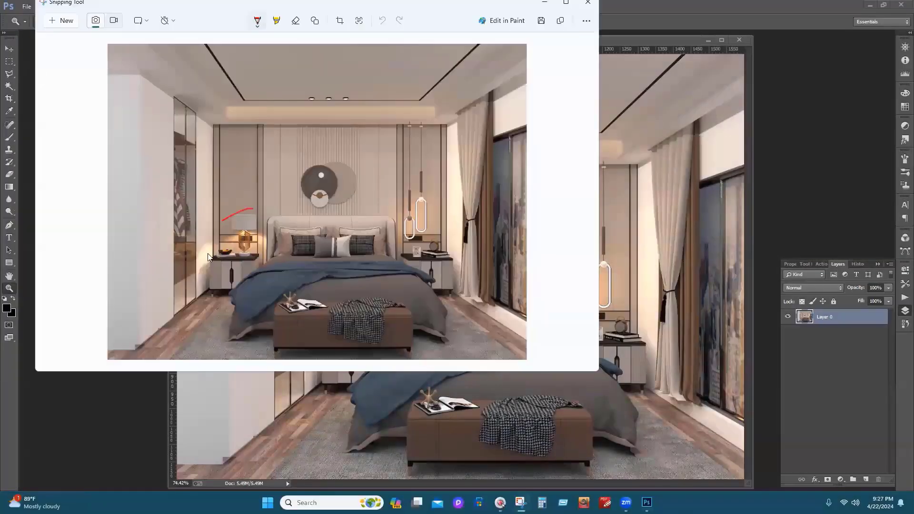
mouse_move(208, 258)
mouse_down()
mouse_move(265, 266)
mouse_move(226, 192)
mouse_up()
mouse_move(431, 148)
mouse_down()
mouse_move(407, 247)
mouse_move(458, 195)
mouse_move(396, 142)
mouse_up()
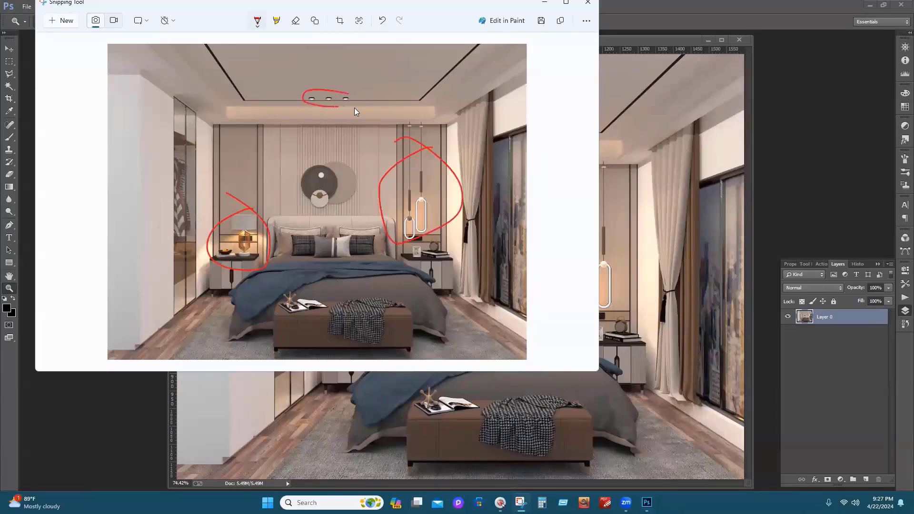
drag(333, 88, 292, 89)
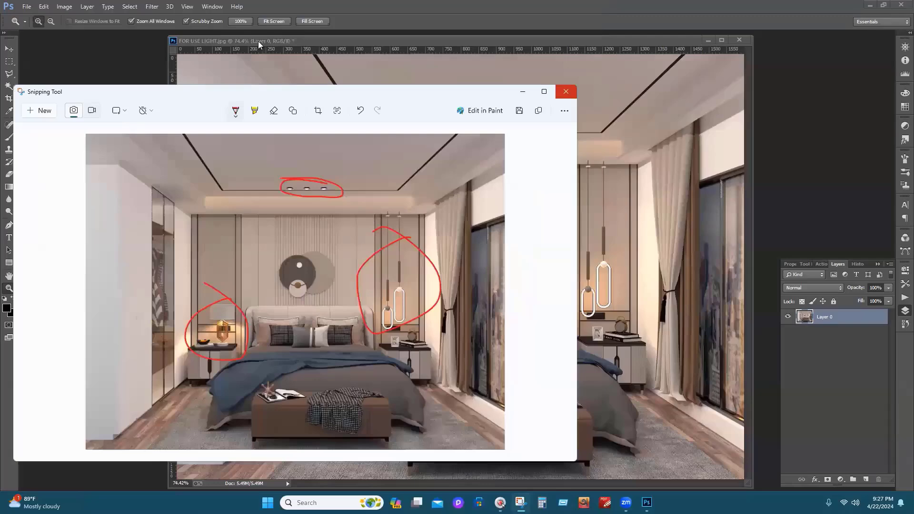
click(571, 92)
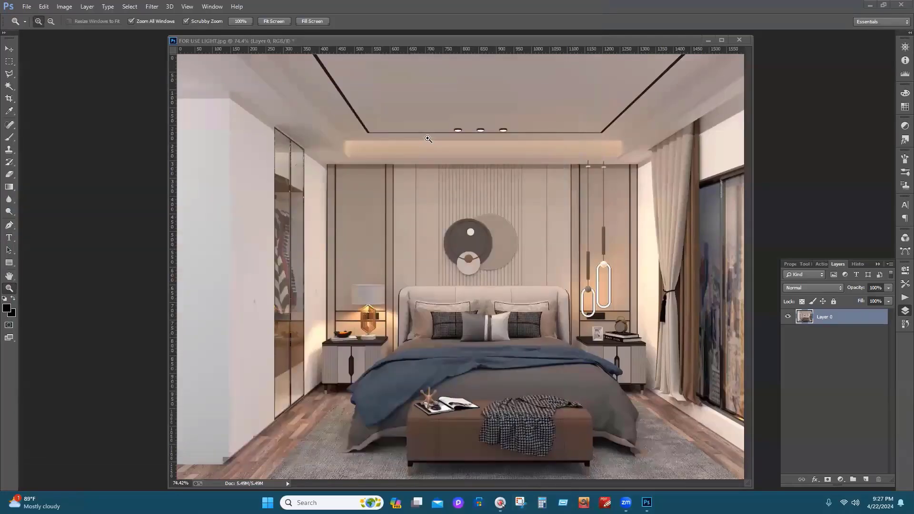
Shift the bedroom image window aside a little and open the LIGHT W image from the PNG L LIGHT folder
drag(310, 42, 266, 43)
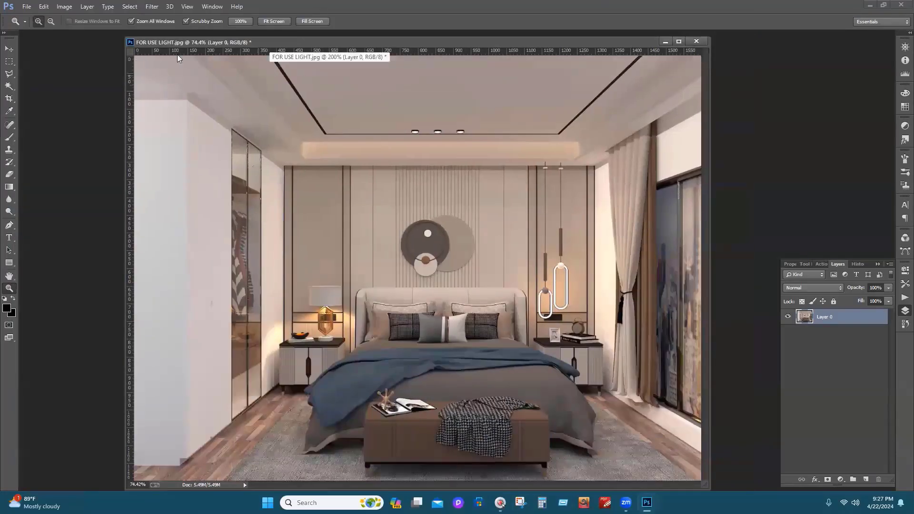
click(26, 6)
click(38, 26)
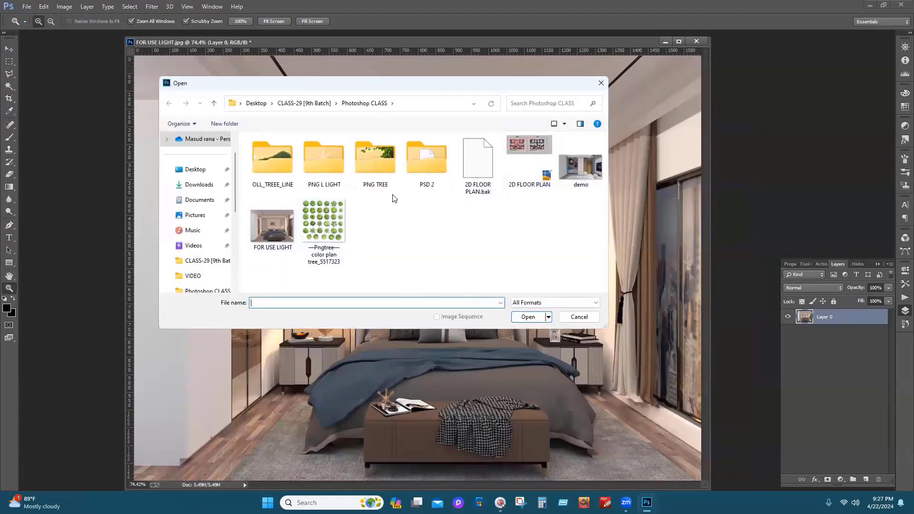
double_click(334, 186)
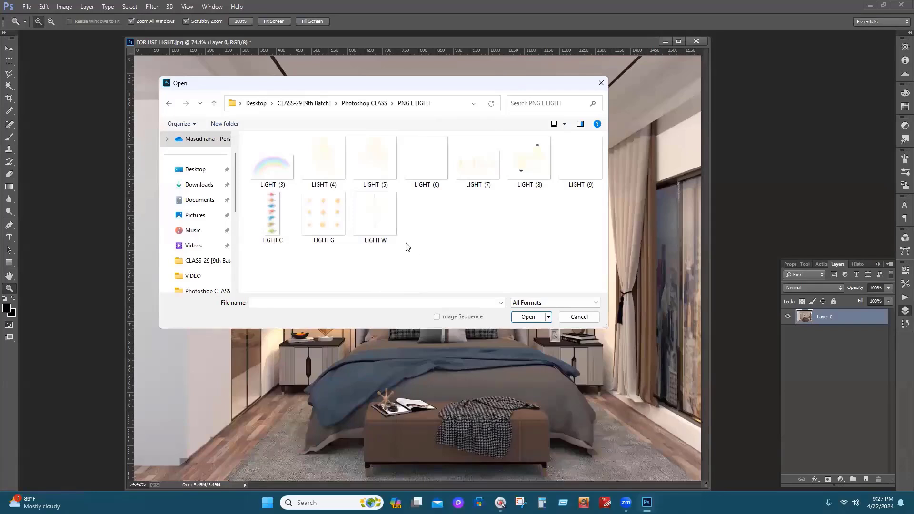
click(385, 217)
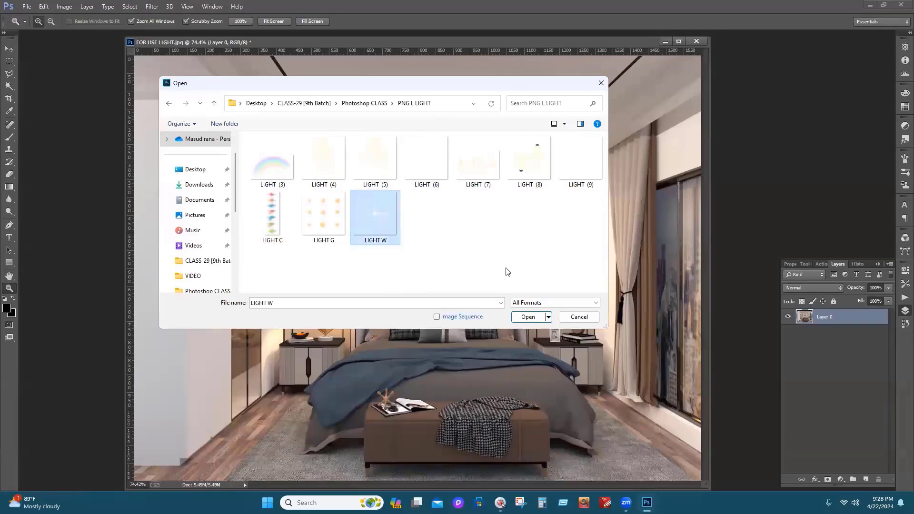
click(530, 317)
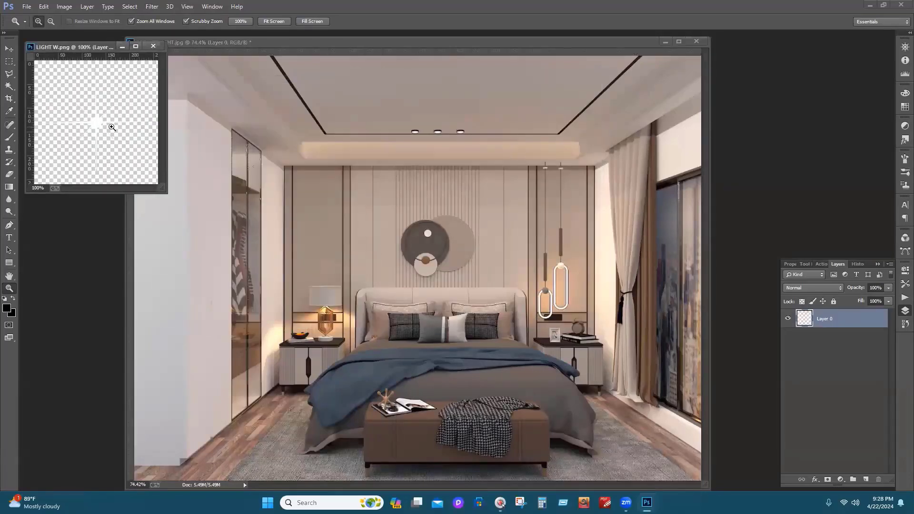
Copy the white light flare from LIGHT W.png into the bedroom image with the Move tool and close the LIGHT W file
click(9, 48)
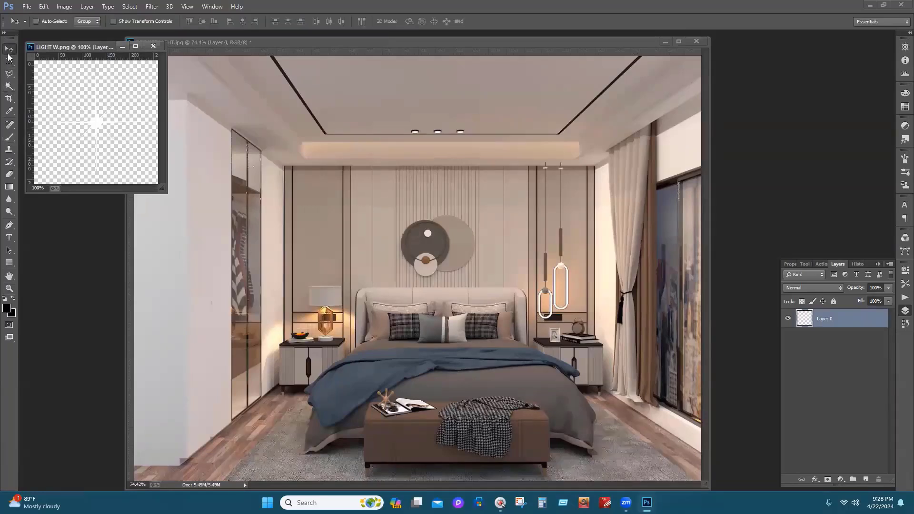
drag(107, 130, 445, 132)
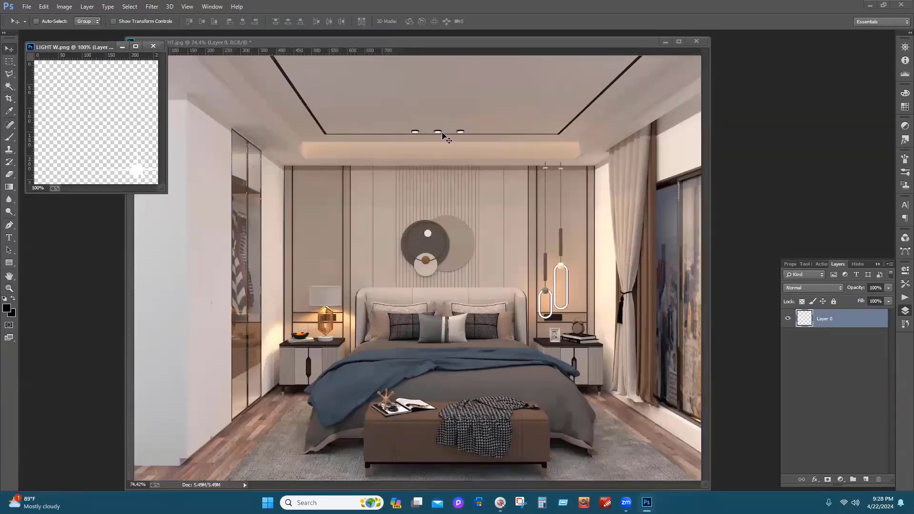
drag(86, 52, 91, 96)
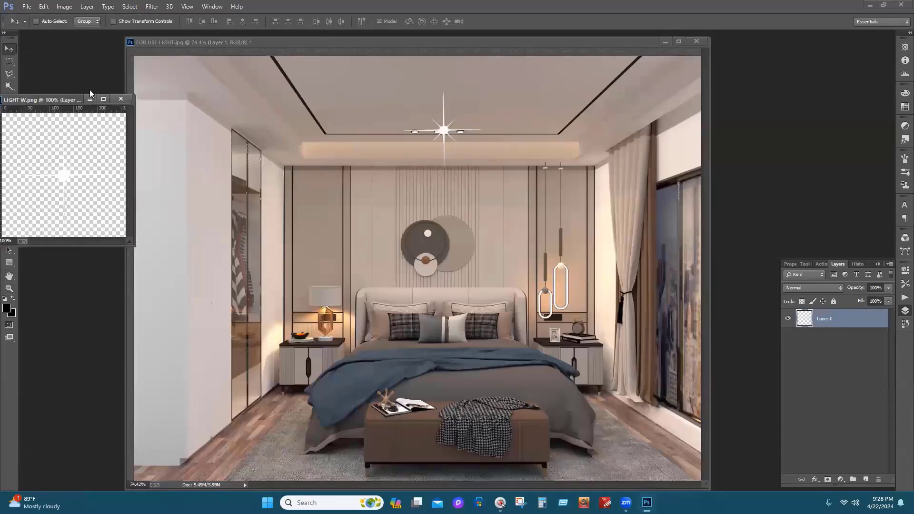
click(120, 101)
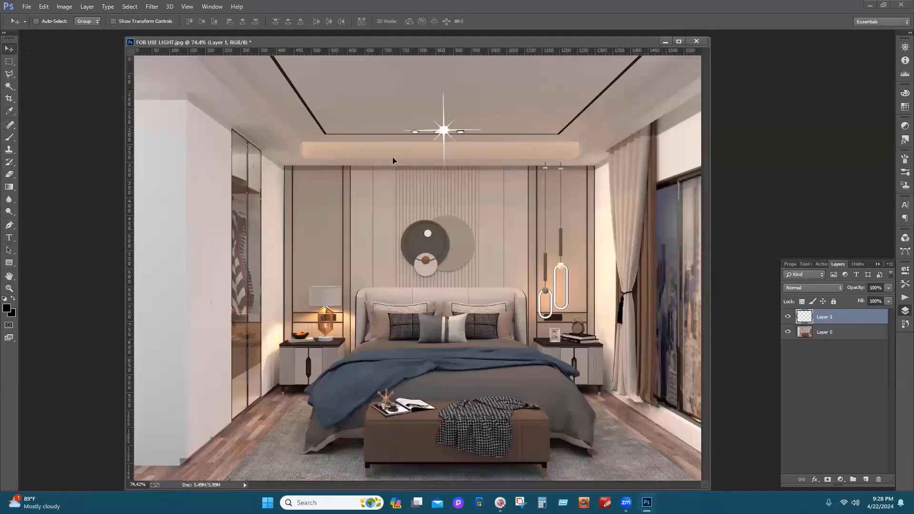
Scale the light flare to about 31% width and 29% height using transform controls and place it on the leftmost ceiling spotlight
drag(451, 146, 396, 172)
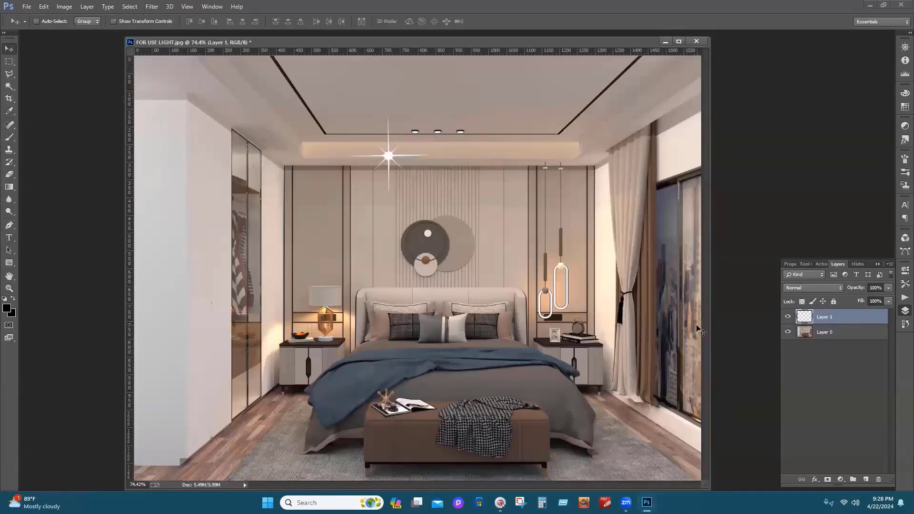
click(113, 21)
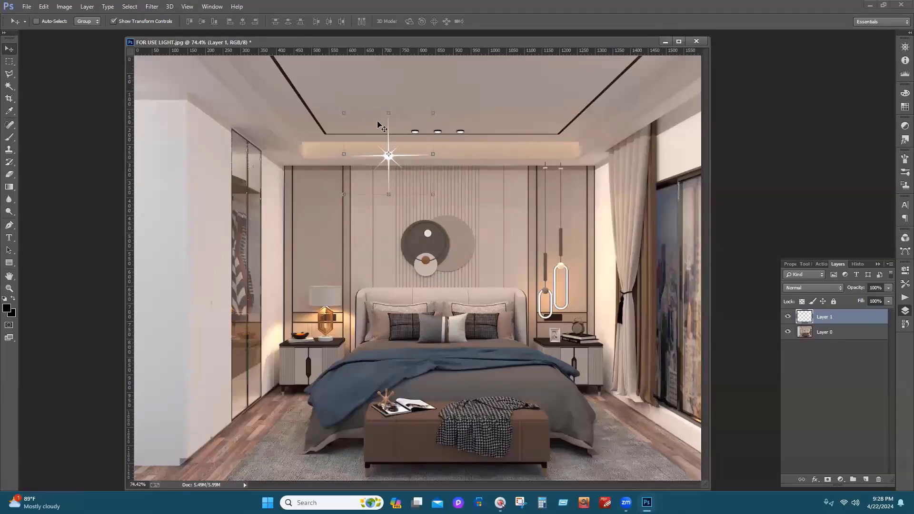
drag(435, 113, 415, 133)
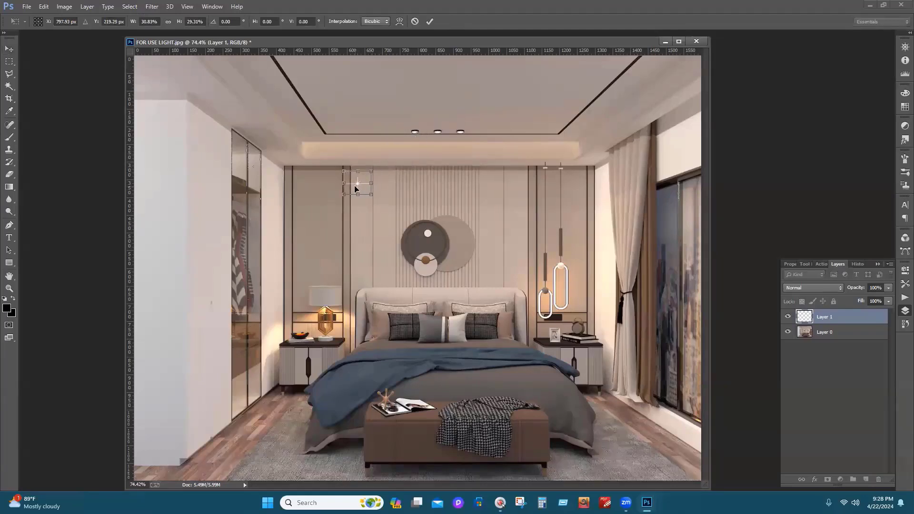
drag(355, 188, 414, 135)
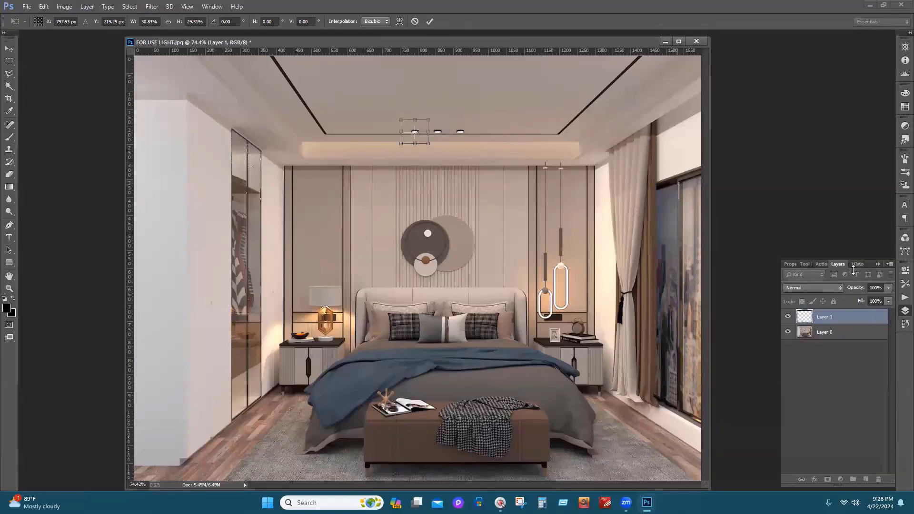
click(9, 49)
click(411, 188)
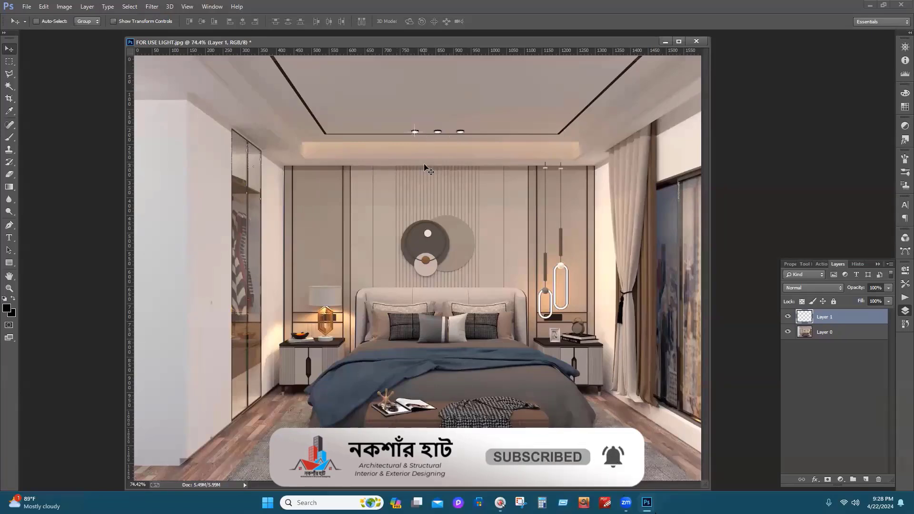
Brighten the flare on Layer 1 with an RGB Curves adjustment at input 105, output 163
key(ctrl+m)
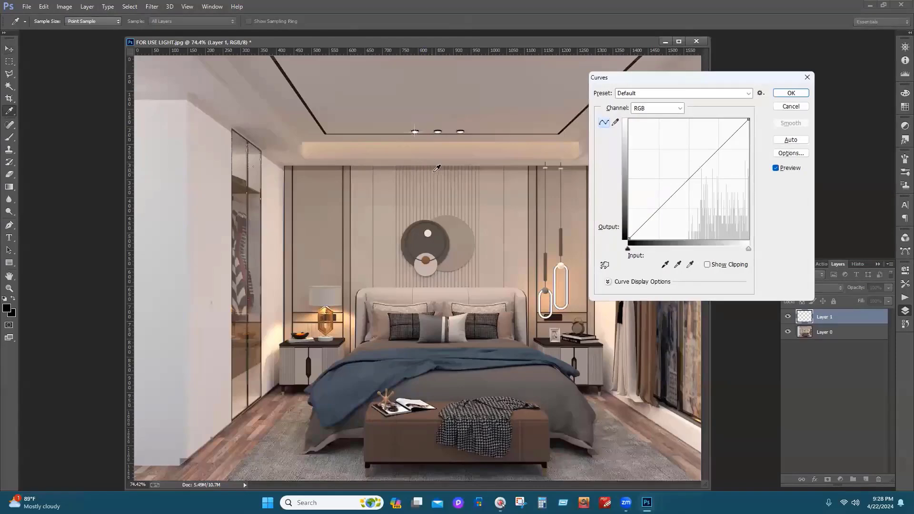
drag(686, 182, 679, 162)
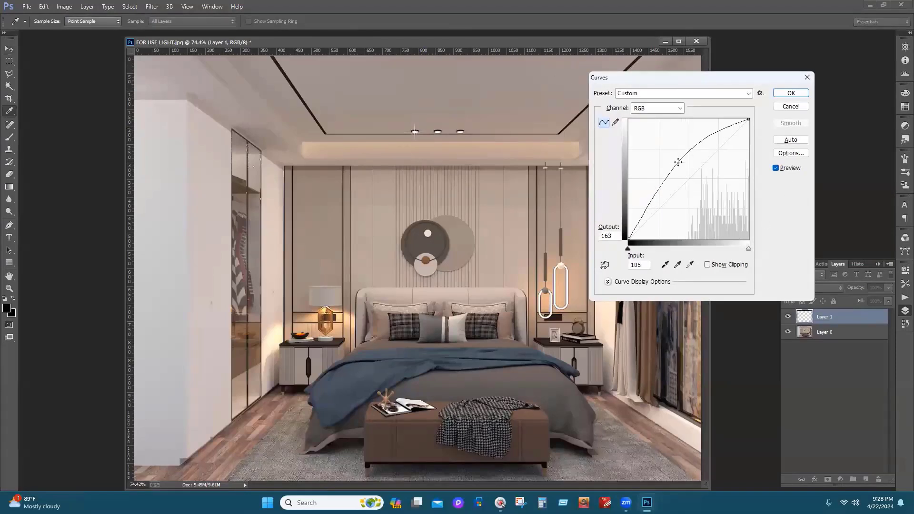
click(791, 93)
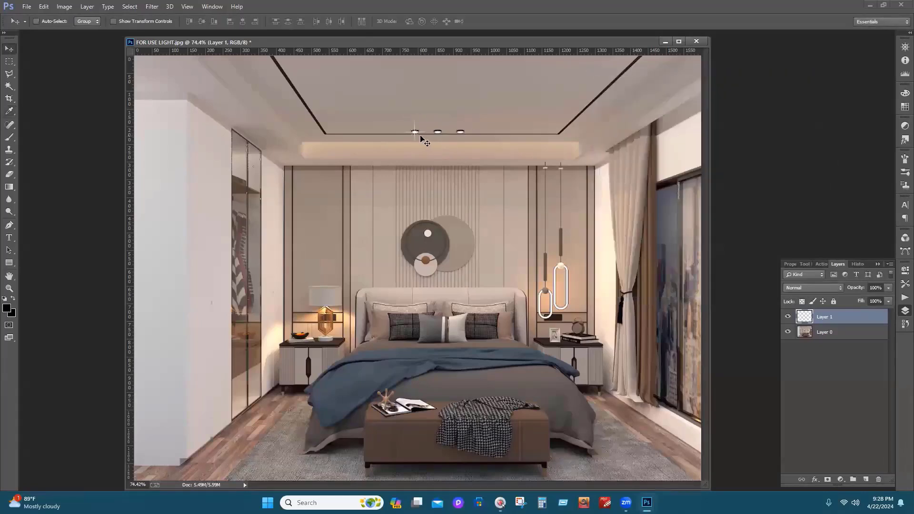
Duplicate the white light flare from the leftmost ceiling spotlight onto the middle spotlight
drag(418, 138, 438, 134)
drag(439, 133, 459, 133)
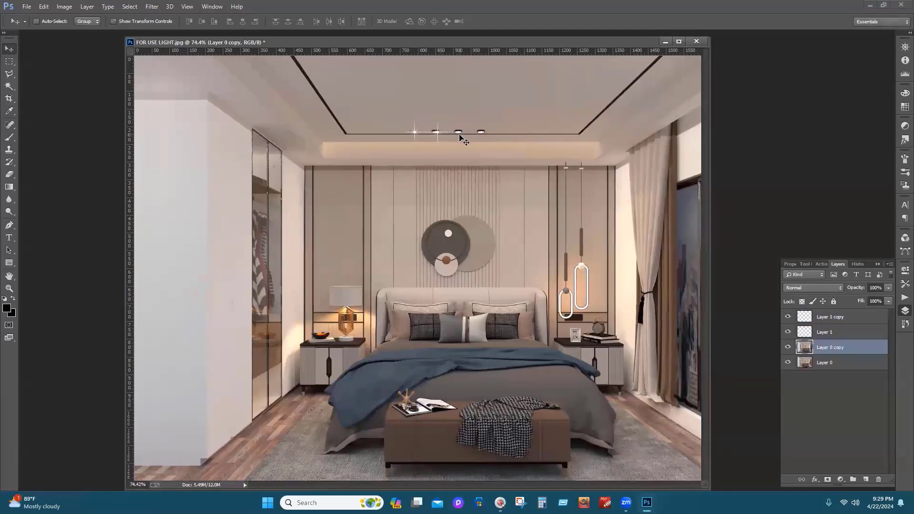
key(ctrl+z)
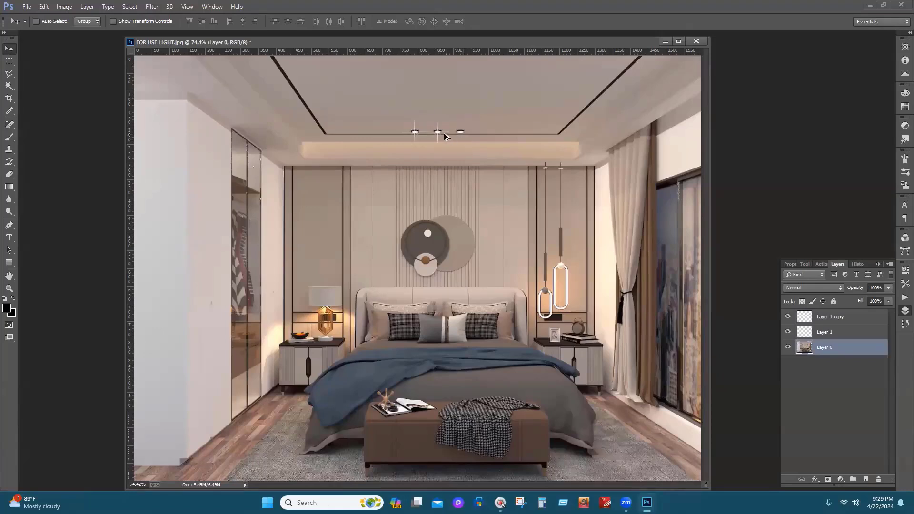
drag(438, 135, 446, 139)
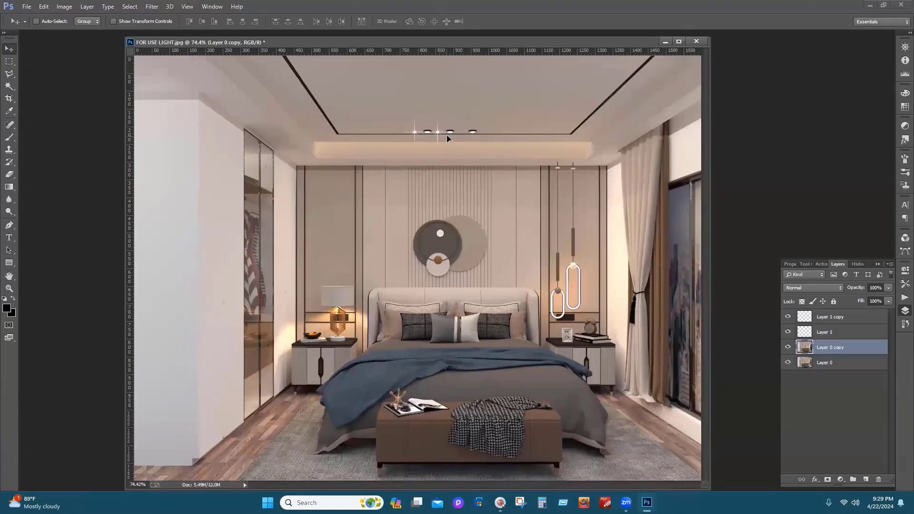
key(ctrl+z)
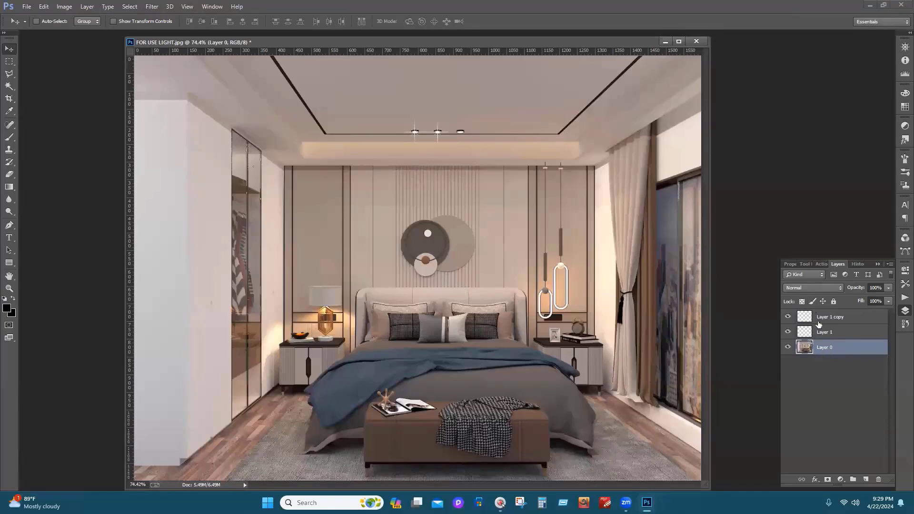
click(822, 317)
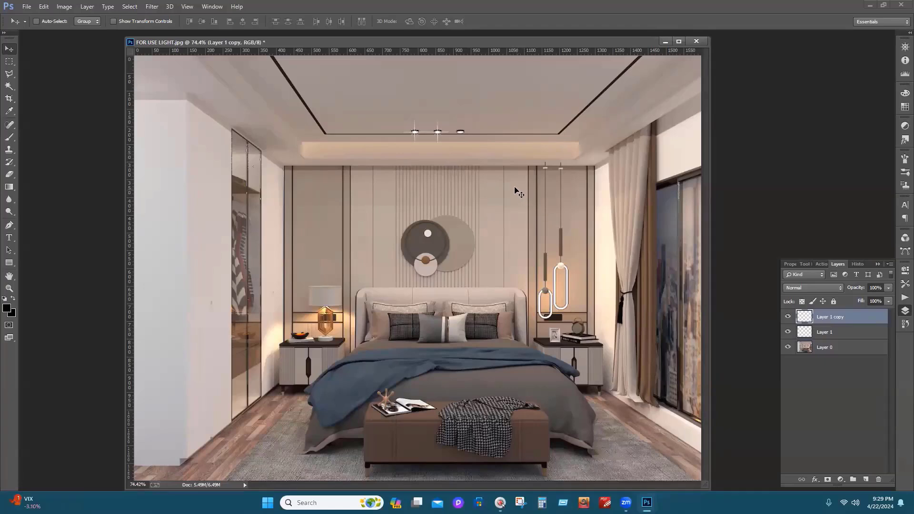
drag(437, 137, 453, 139)
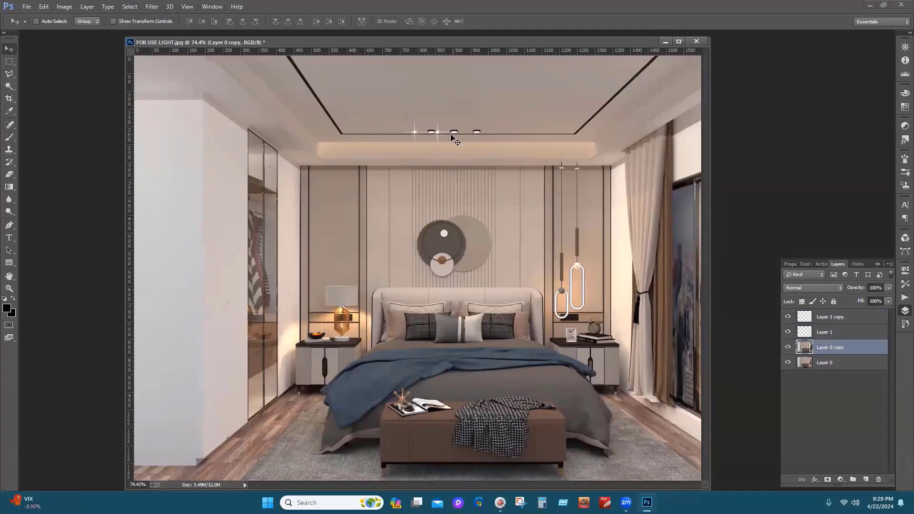
key(ctrl+alt+z)
key(ctrl+alt+z)
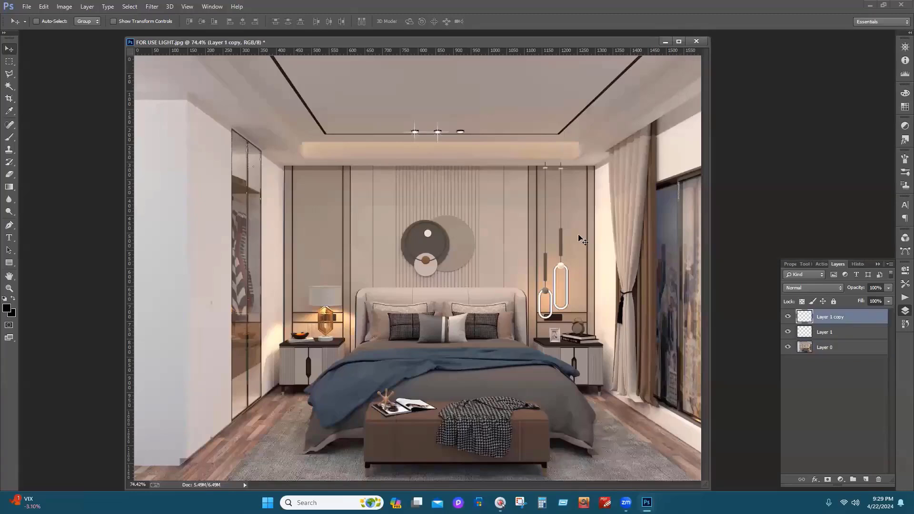
drag(437, 137, 447, 136)
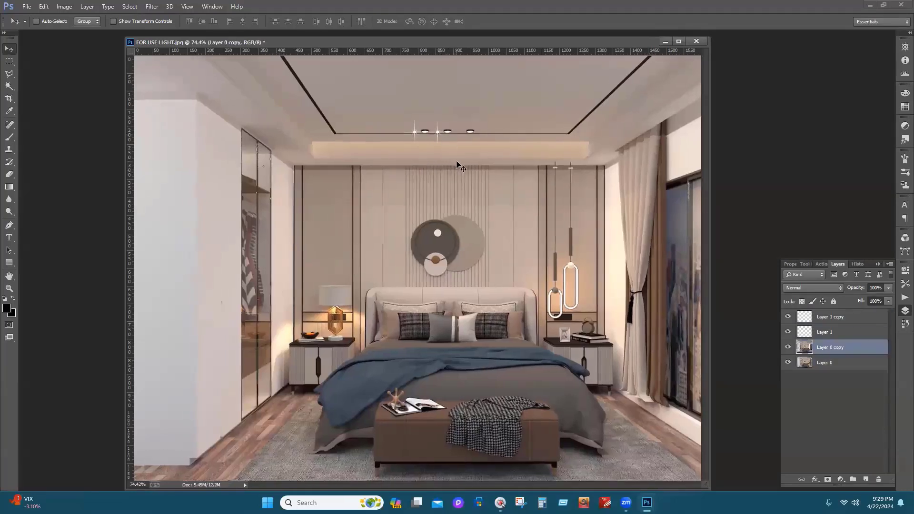
key(ctrl+alt+z)
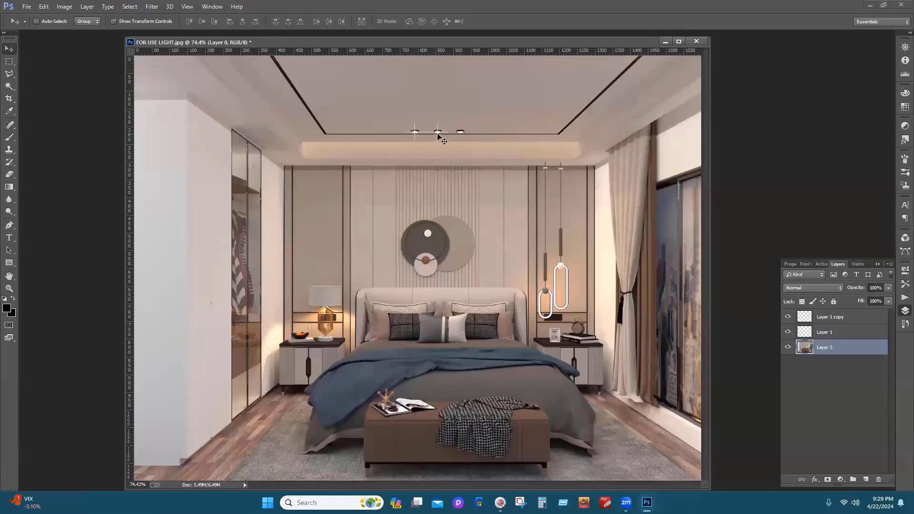
click(820, 323)
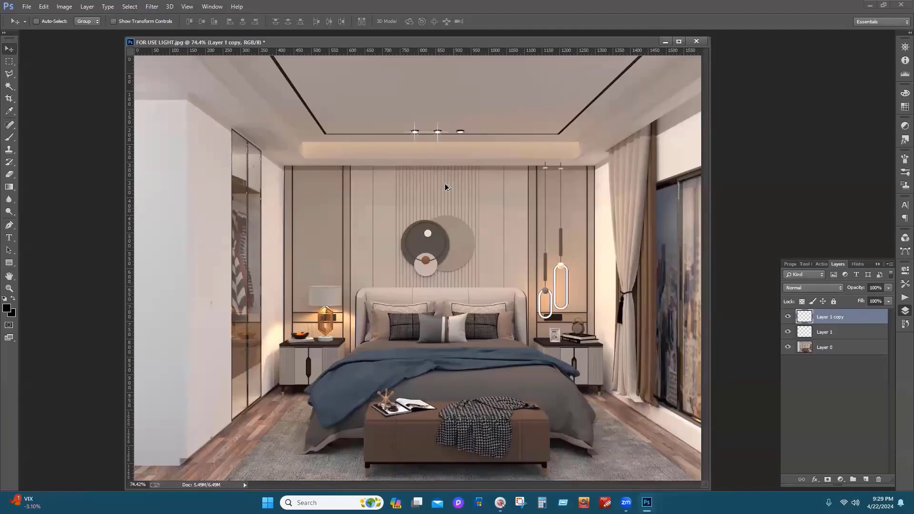
drag(444, 139, 447, 139)
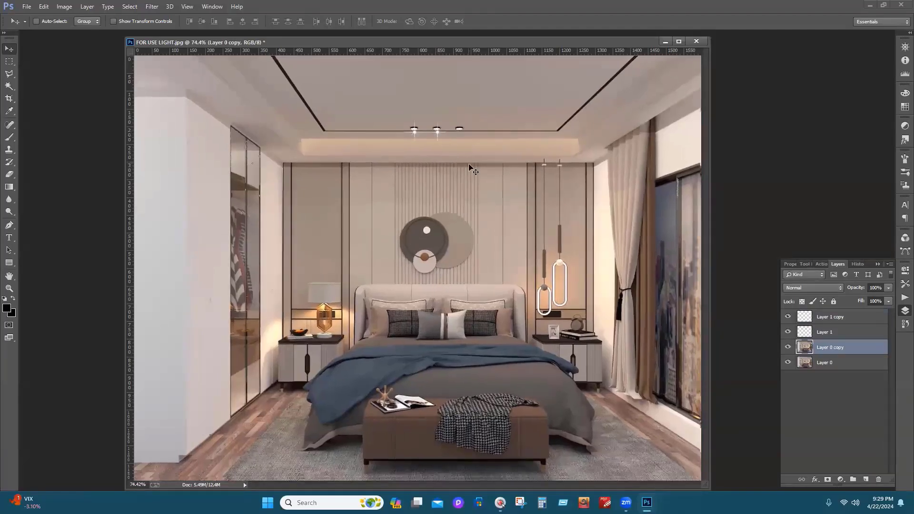
key(ctrl+z)
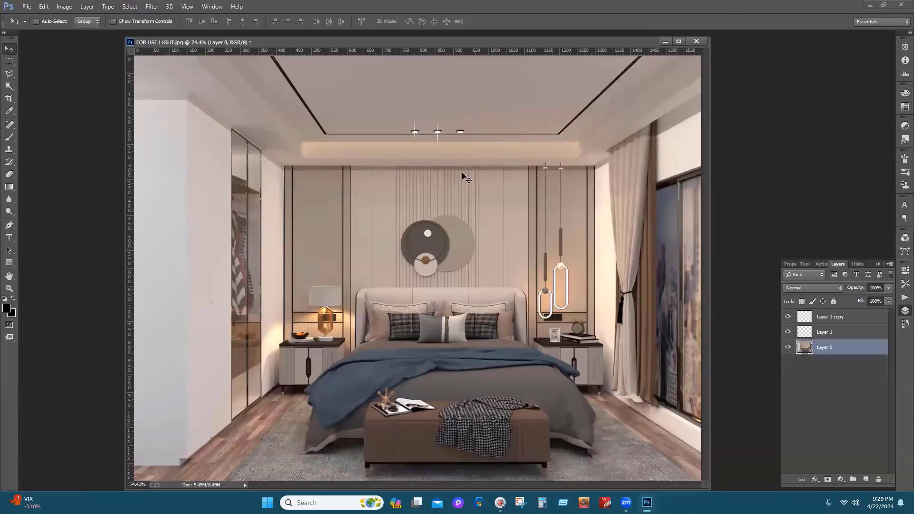
Duplicate the Layer 1 flare so that the rightmost ceiling spotlight also carries a flare
click(834, 334)
mouse_move(435, 134)
mouse_down()
mouse_move(481, 134)
mouse_move(423, 136)
mouse_up()
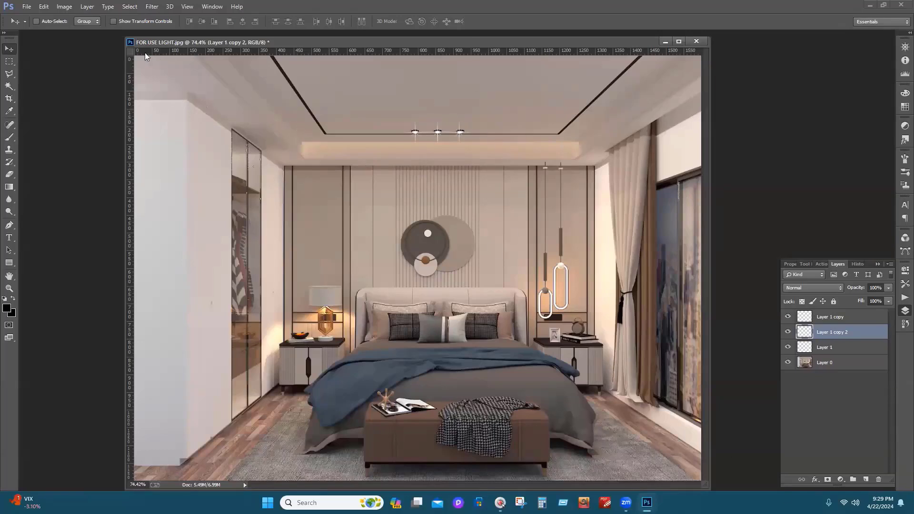
Dock the bedroom image window as a tab and delete the Layer 1 copy 2 and Layer 1 flares
drag(214, 42, 172, 34)
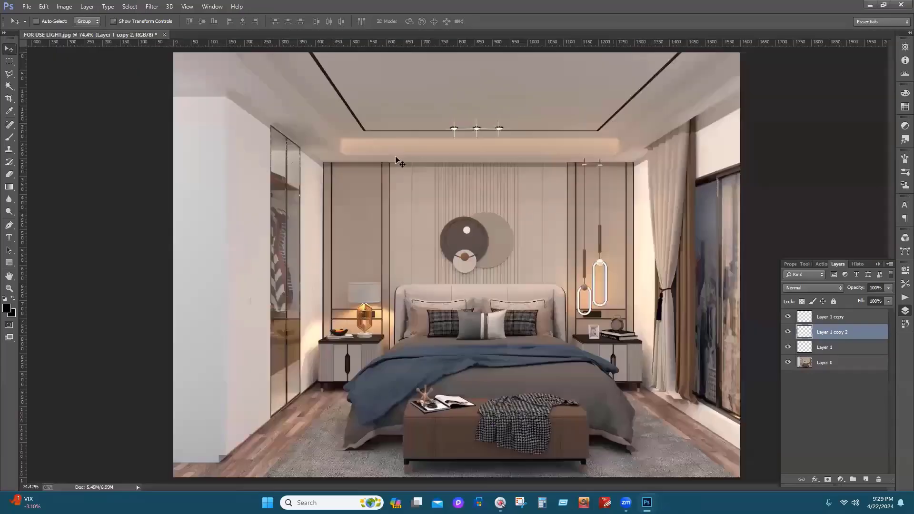
click(9, 288)
click(535, 136)
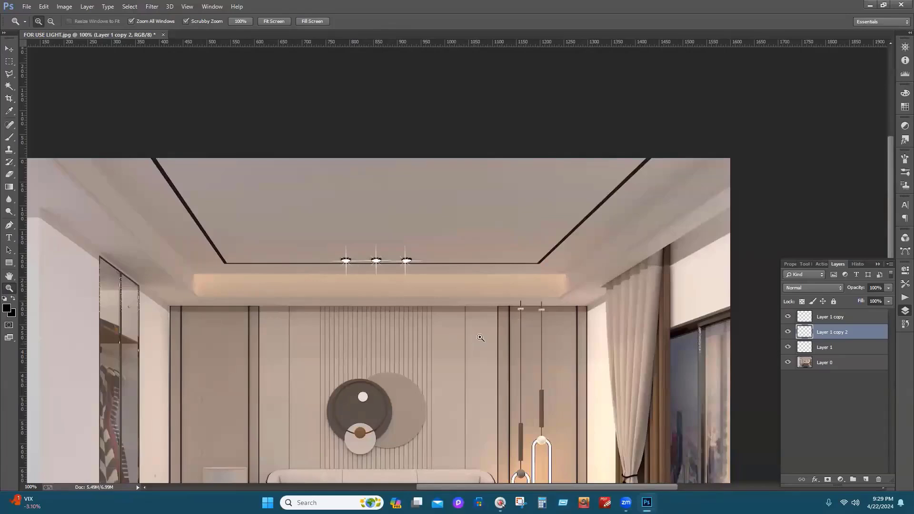
right_click(818, 333)
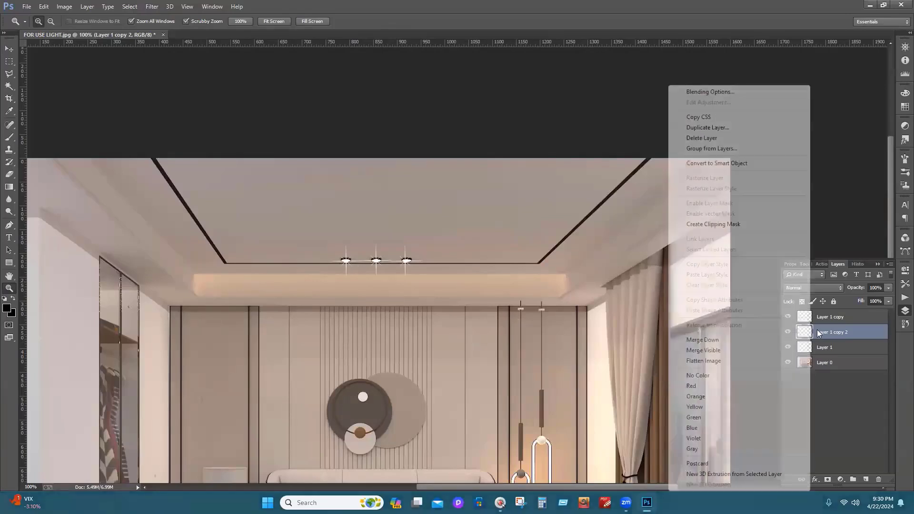
click(710, 139)
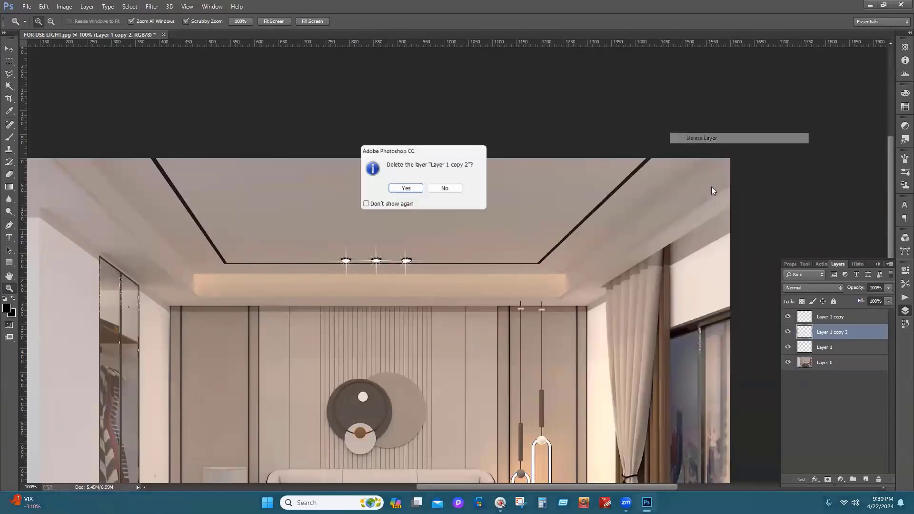
click(410, 188)
right_click(817, 330)
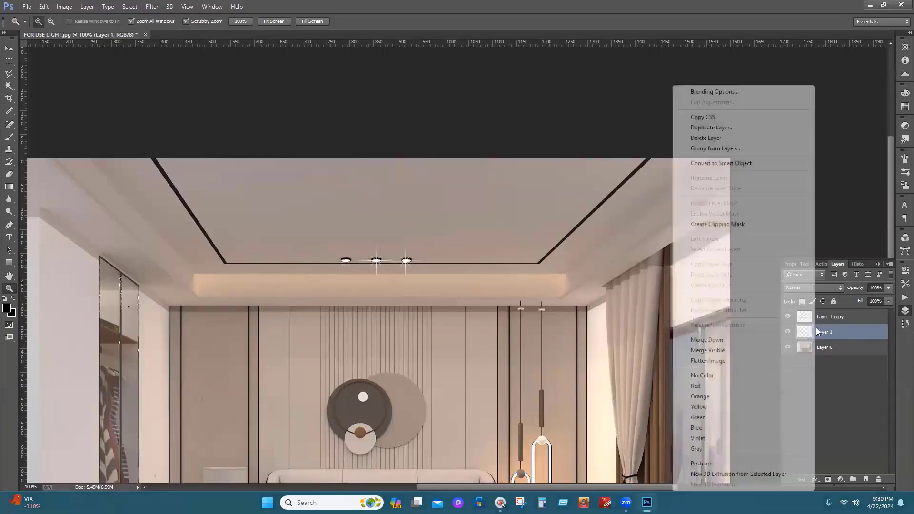
click(707, 139)
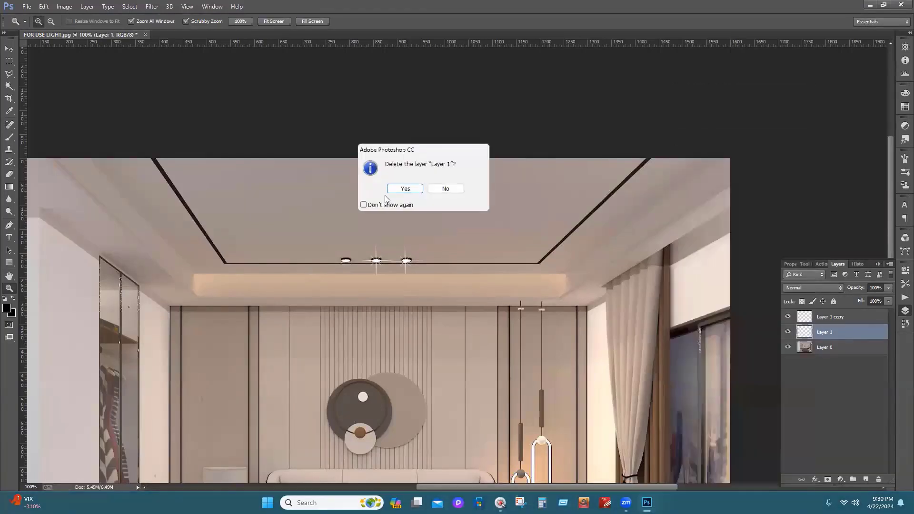
click(408, 190)
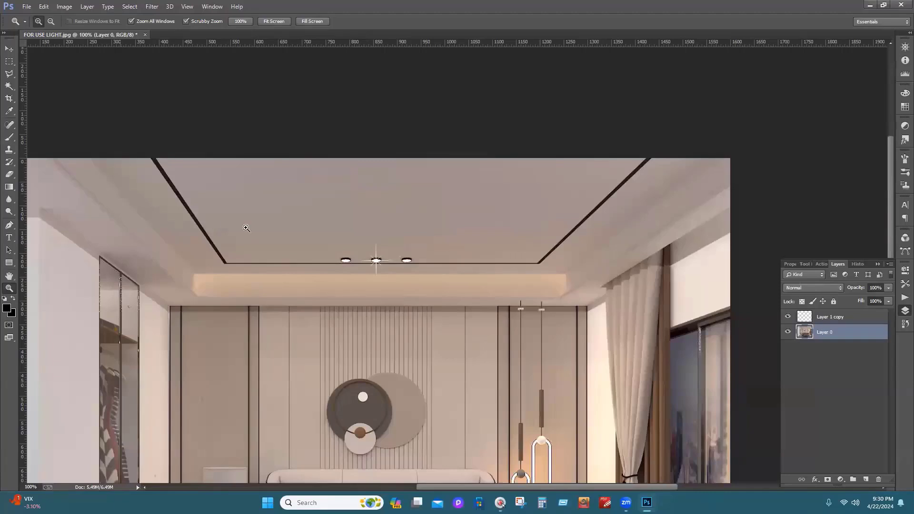
Move the remaining flare on Layer 1 copy from the middle to the rightmost ceiling spotlight
click(9, 49)
click(831, 318)
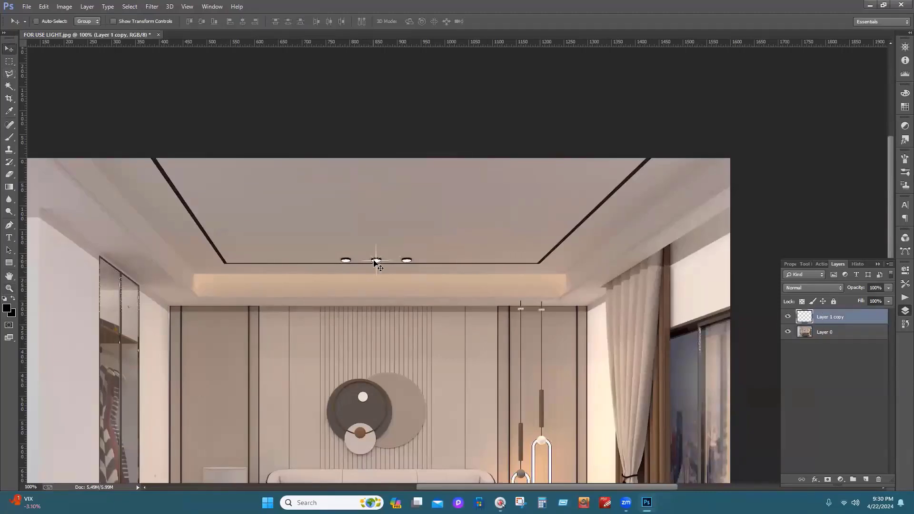
drag(378, 261, 406, 261)
Open the LIGHT G image from the PNG L LIGHT folder
click(27, 8)
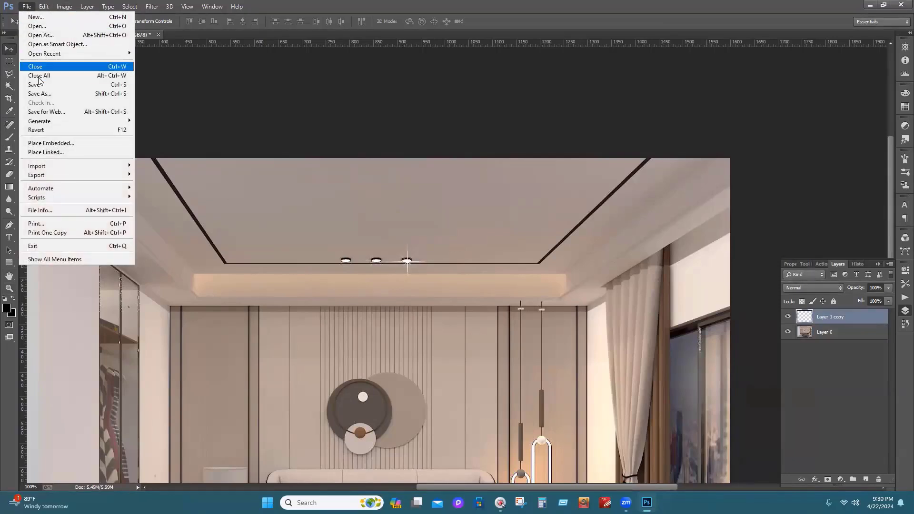
click(33, 35)
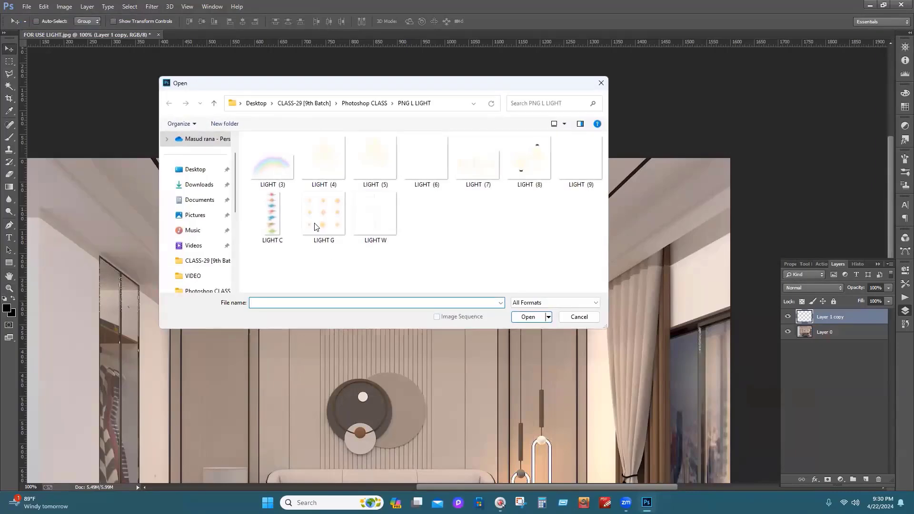
click(332, 218)
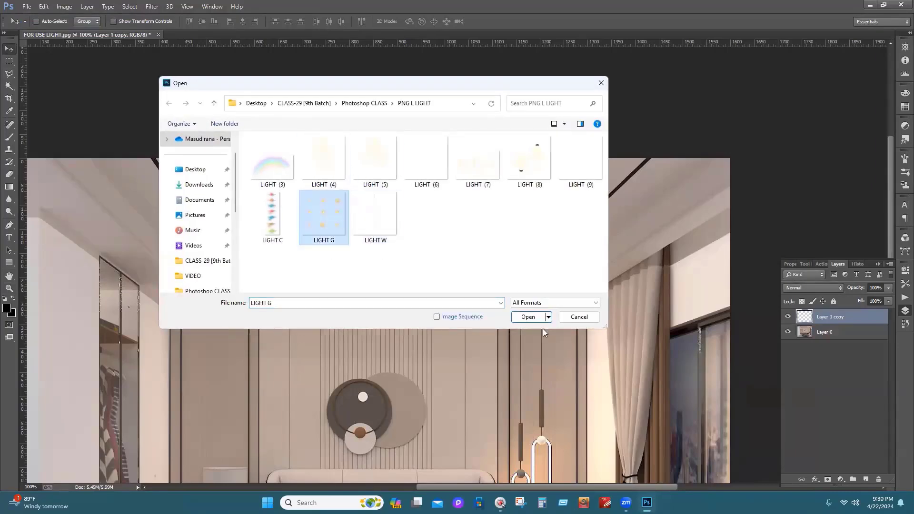
click(529, 317)
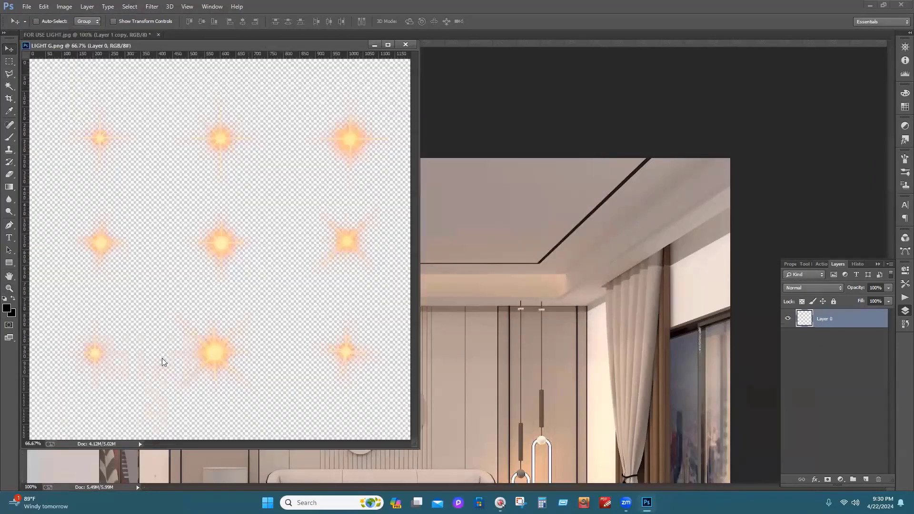
Copy the golden flare in the upper-right corner of LIGHT G.png with a rectangular marquee and paste it into the bedroom image
click(8, 99)
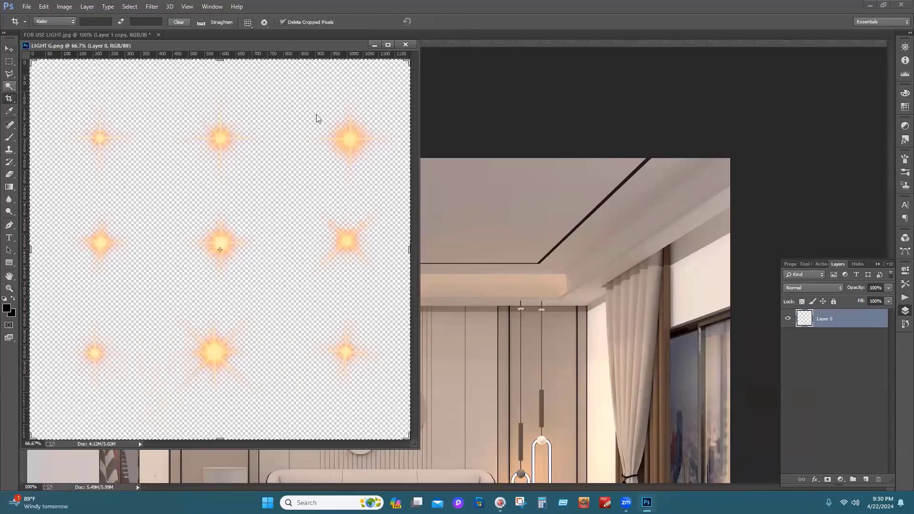
key(m)
drag(298, 101, 390, 170)
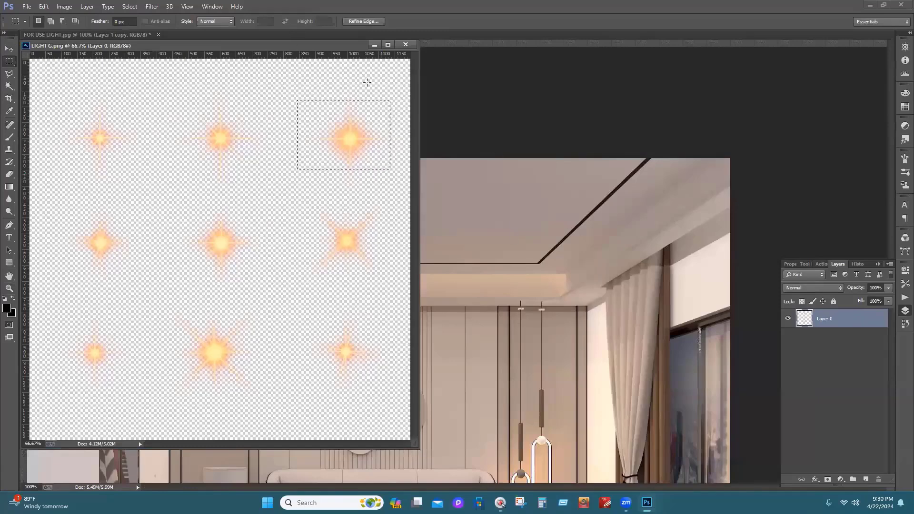
click(533, 228)
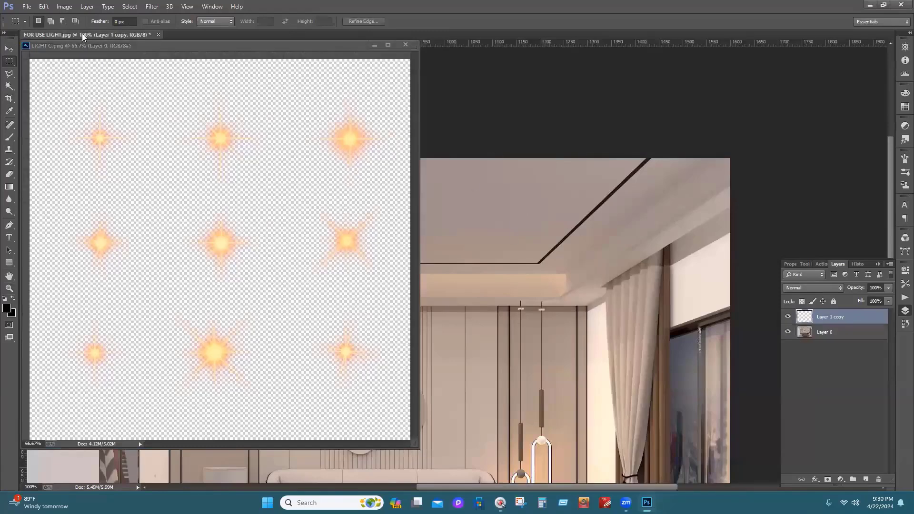
drag(49, 46, 57, 85)
click(76, 33)
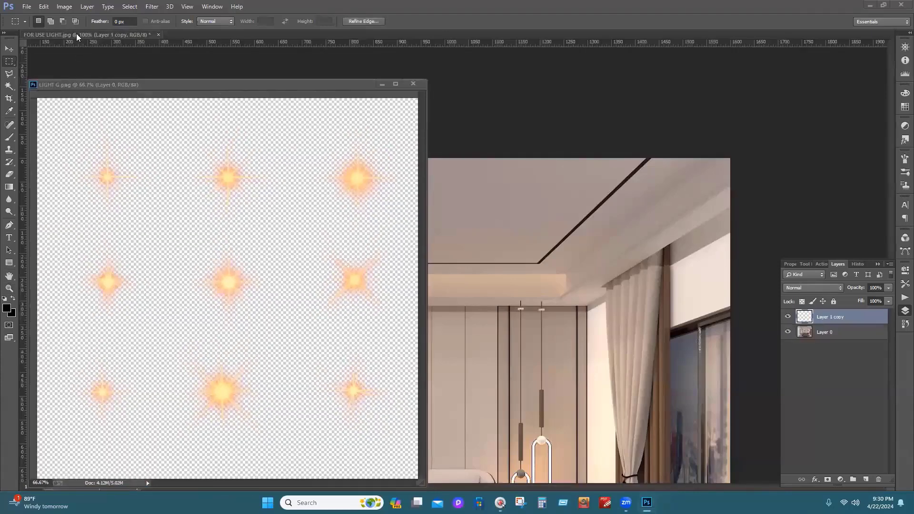
scroll(576, 256, down, 5)
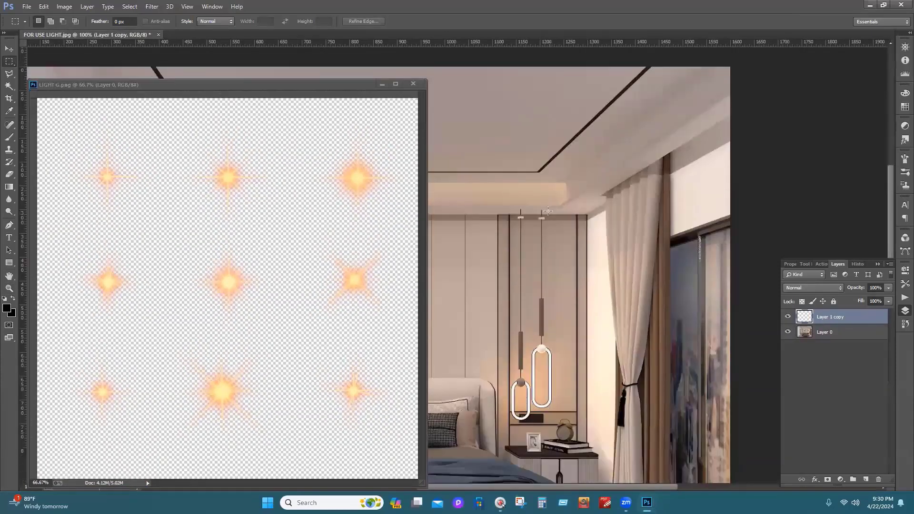
click(382, 86)
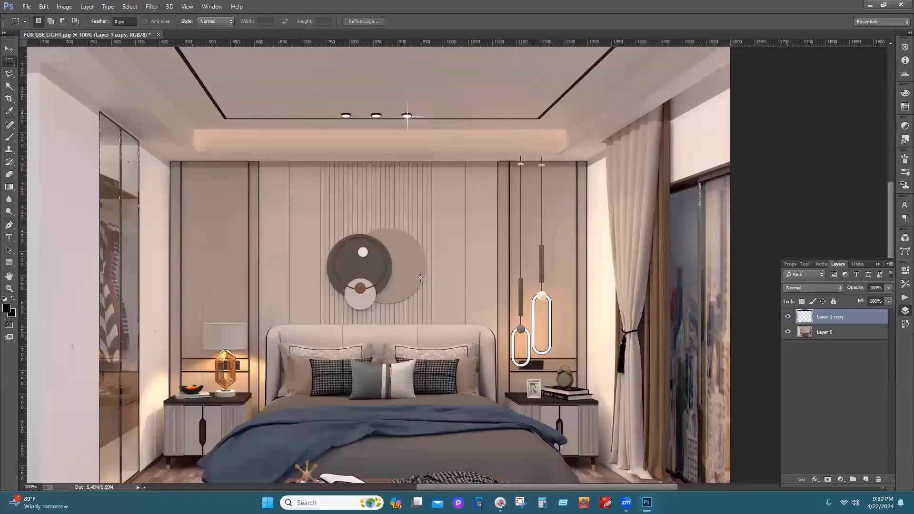
key(ctrl+v)
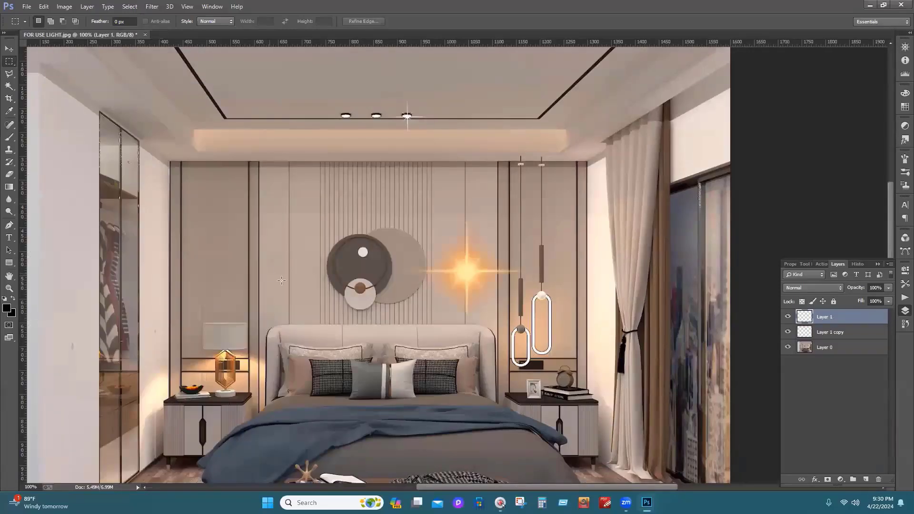
Scale the pasted golden flare to about 17% width and 21% height and move it onto the middle ceiling spotlight
click(9, 49)
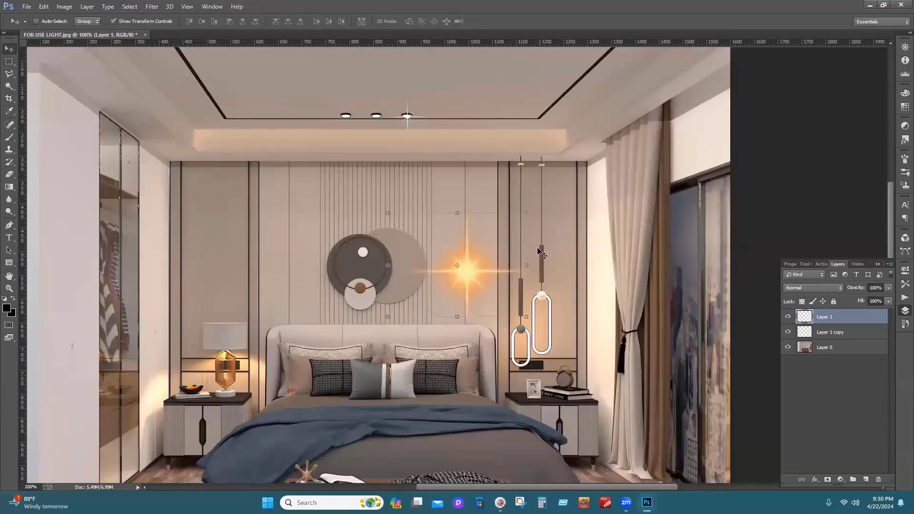
drag(529, 211, 378, 142)
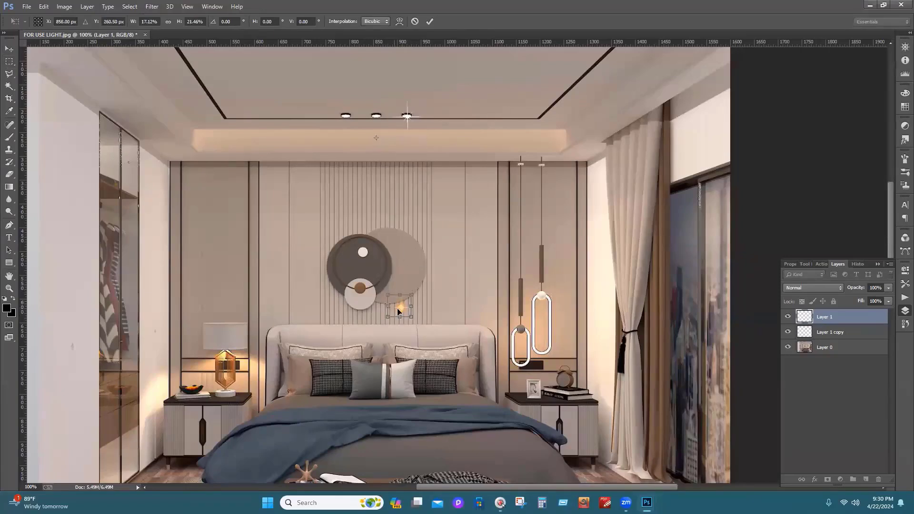
drag(403, 311, 373, 122)
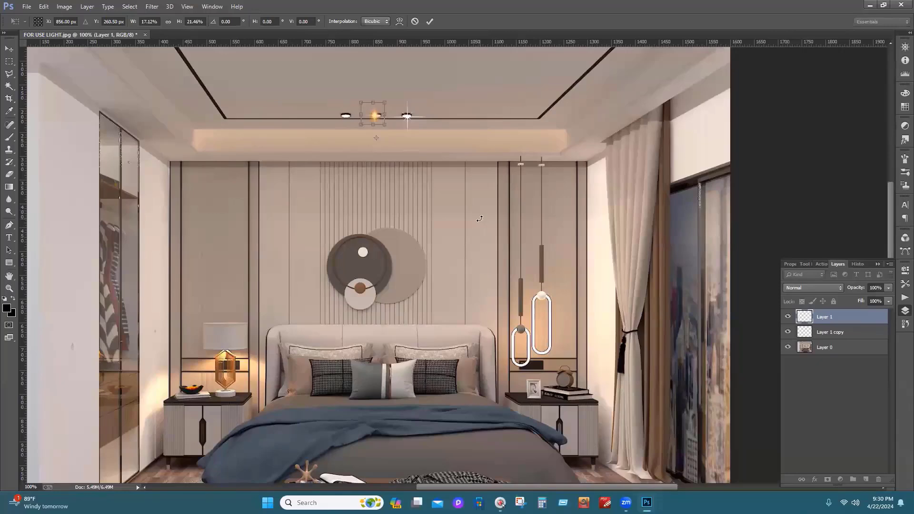
Nudge the golden flare to centre it on the middle spotlight, reduce its height to about 19%, and apply the transformation
key(Right)
key(Right)
key(Right)
key(Right)
key(Down)
key(Down)
key(Down)
key(Down)
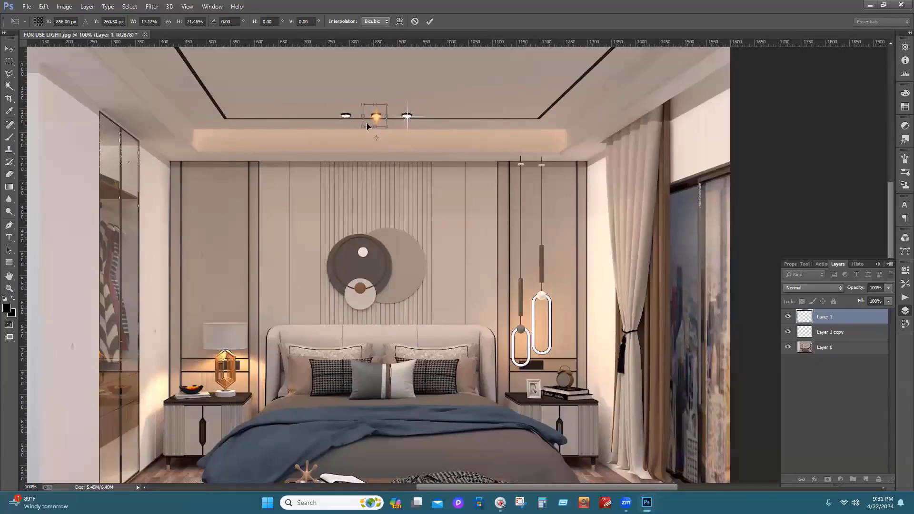
drag(363, 128, 362, 125)
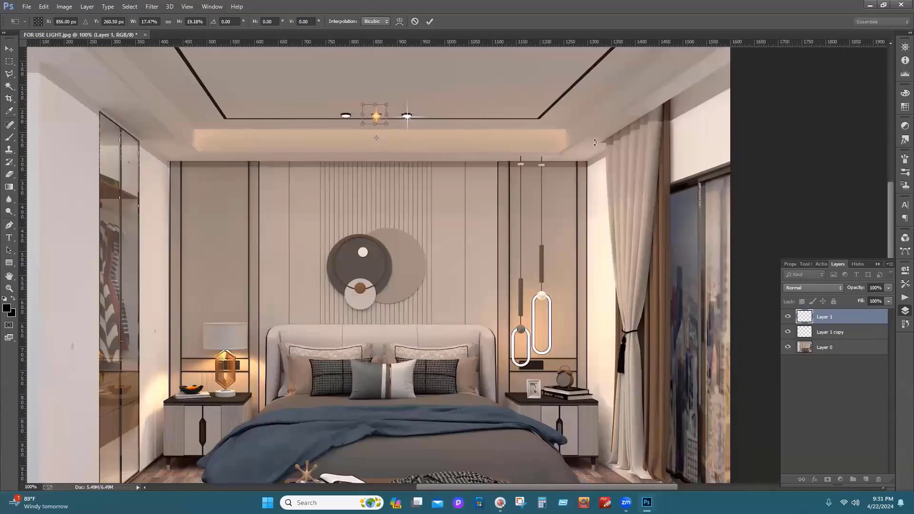
click(9, 48)
click(411, 188)
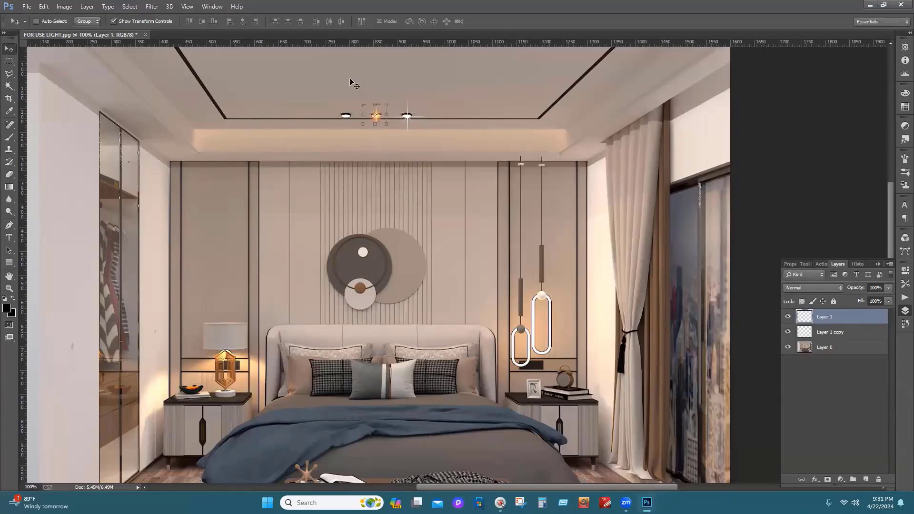
key(ctrl+h)
Bring the light beam from LIGHT (5) in the PNG L LIGHT folder into the bedroom image and close the source file
click(27, 6)
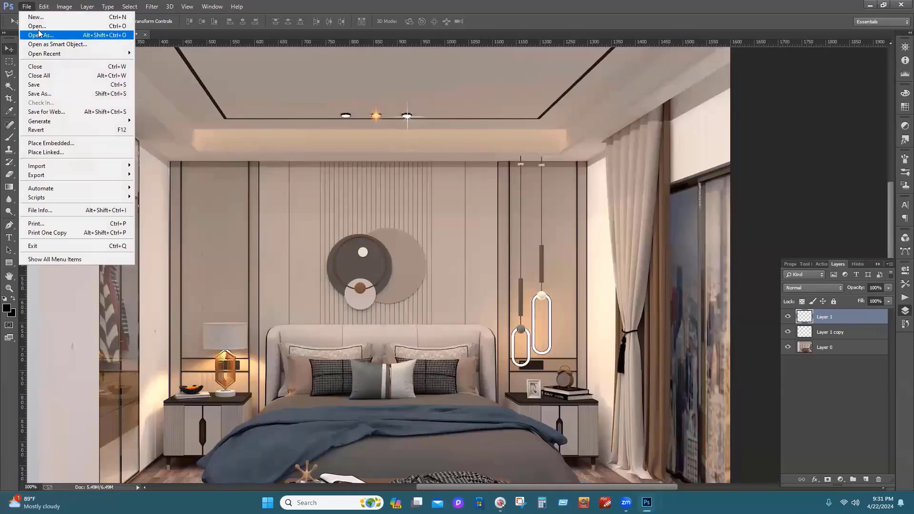
click(36, 26)
click(362, 142)
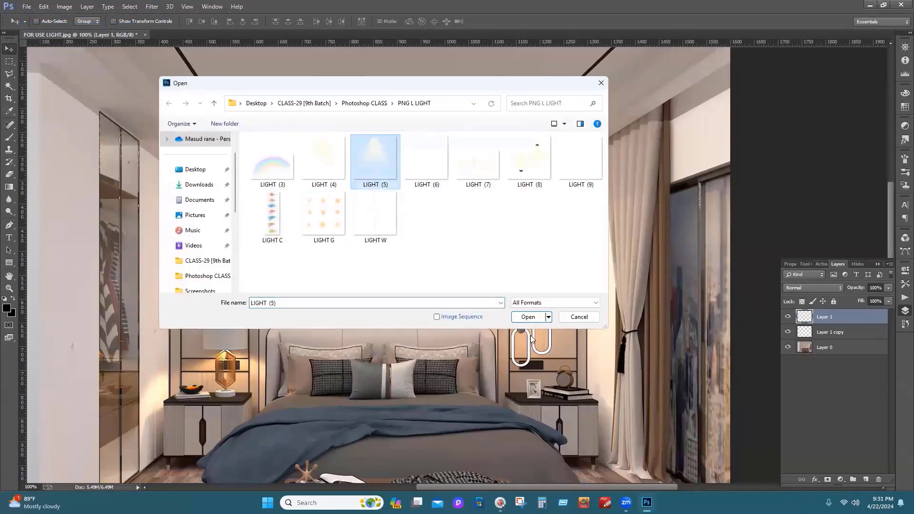
click(527, 318)
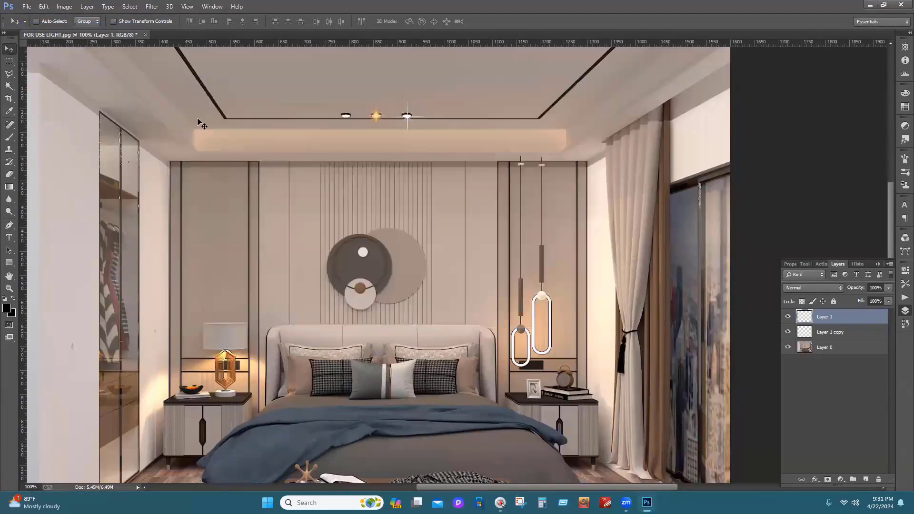
drag(453, 261, 438, 198)
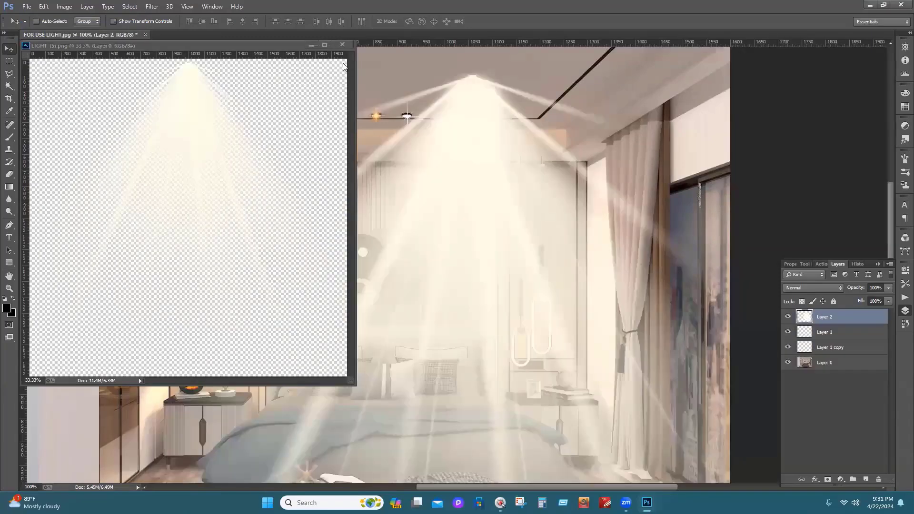
click(342, 44)
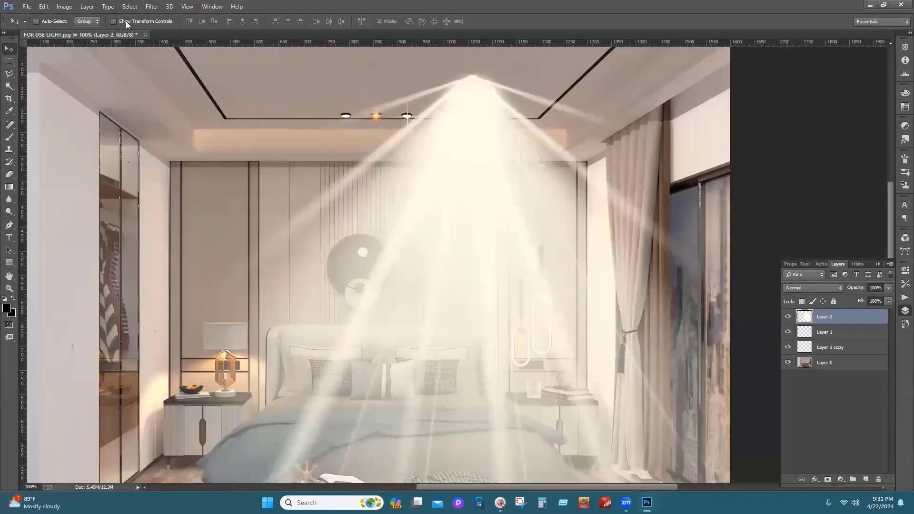
Scale the light beam on Layer 2 to about 30% width and 52% height and place its tip atop the left wall panel
click(126, 21)
drag(435, 116, 211, 151)
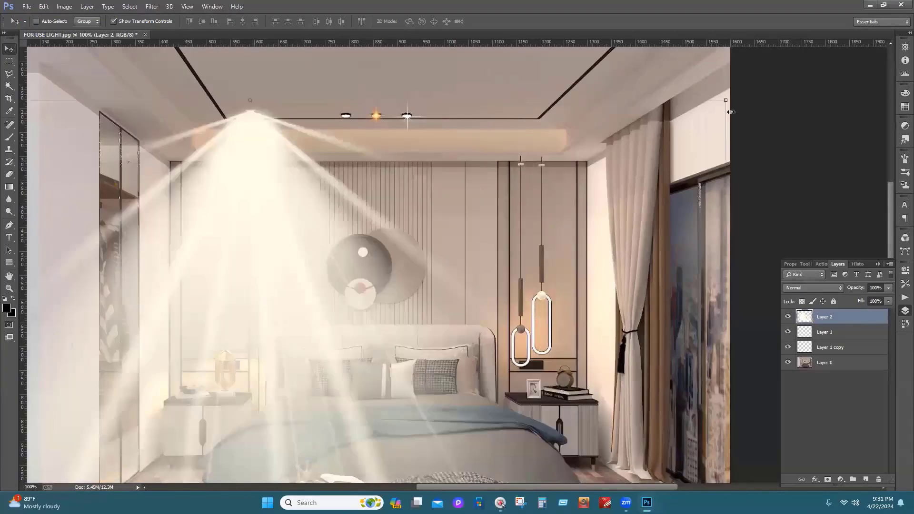
drag(726, 100, 258, 338)
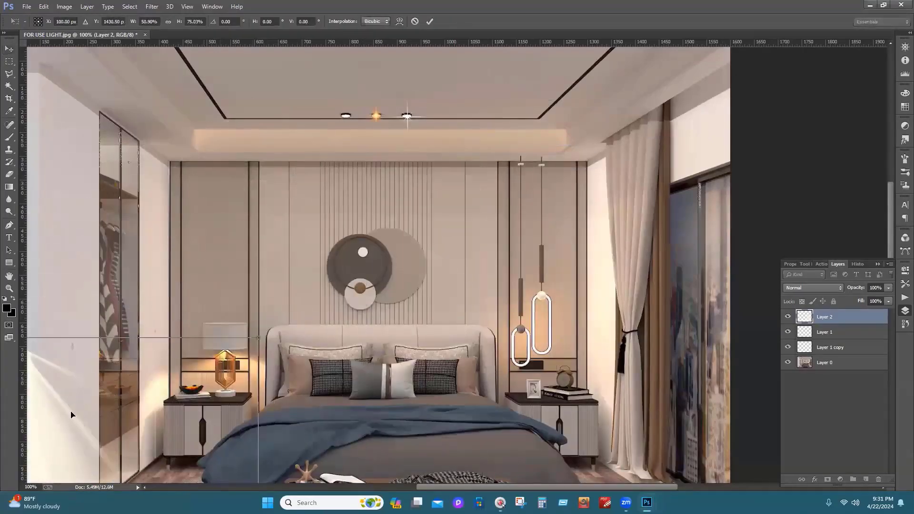
drag(72, 415, 365, 215)
drag(485, 216, 349, 355)
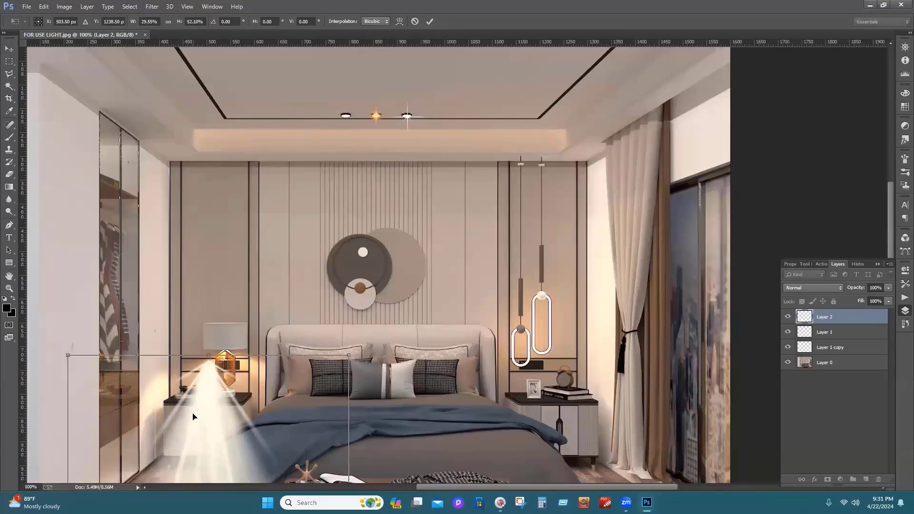
drag(204, 341, 202, 144)
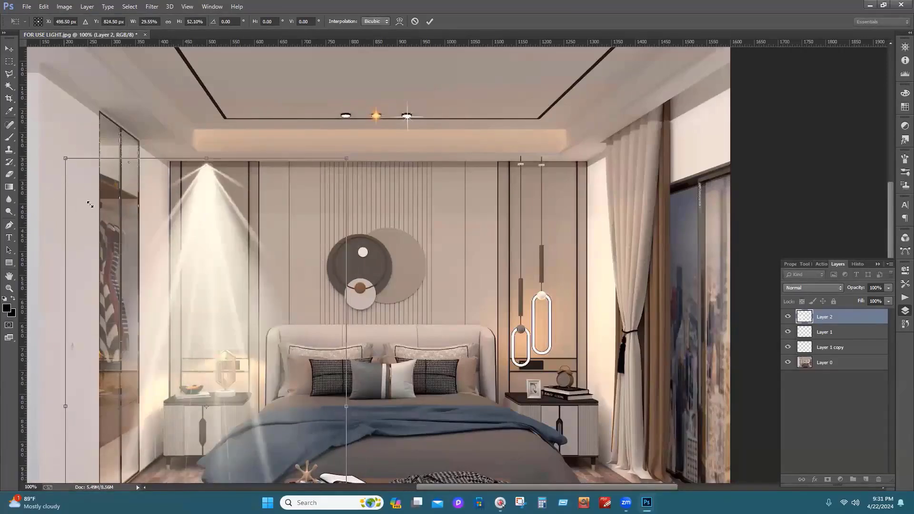
Shrink the light beam to about 9% width and 8% height within the top of the left wall panel and apply the transformation
drag(90, 205, 213, 189)
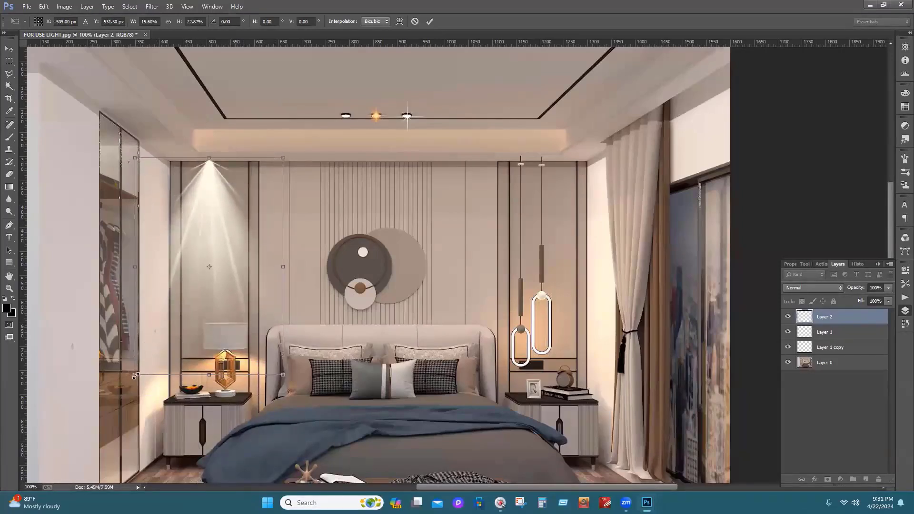
drag(135, 375, 153, 285)
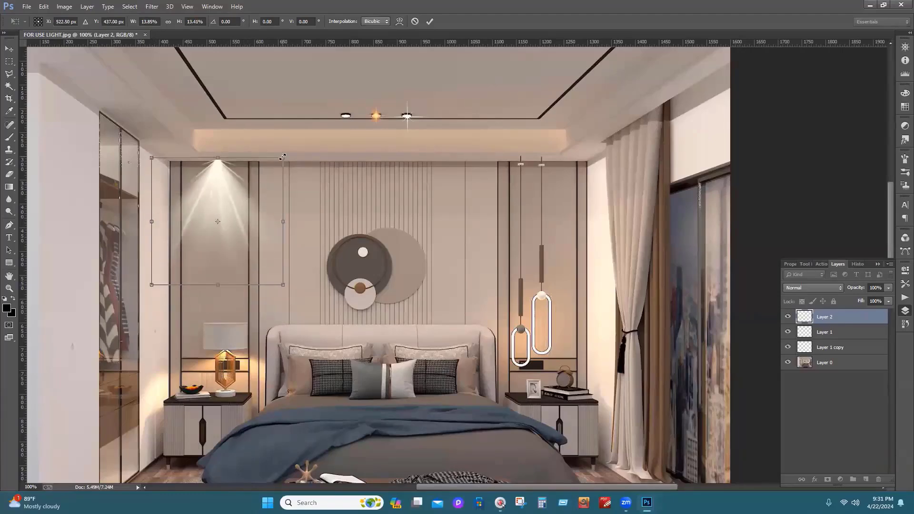
drag(283, 157, 273, 160)
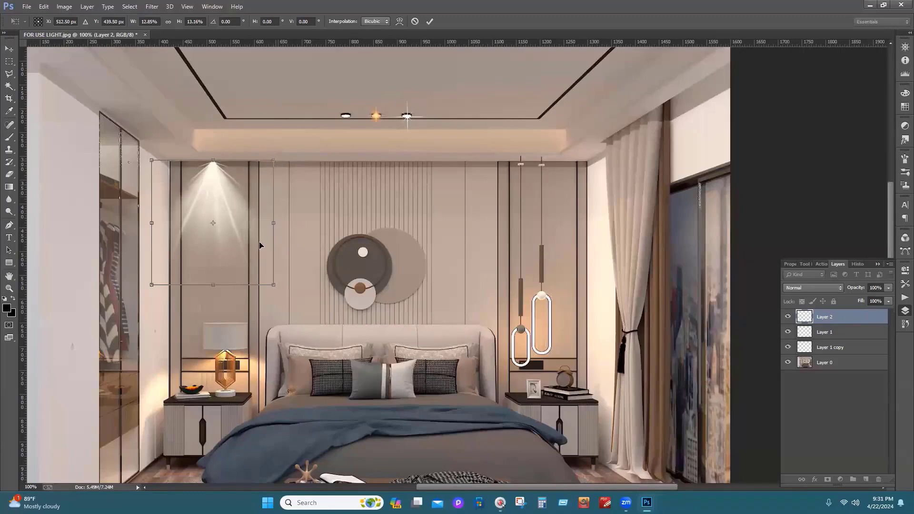
drag(149, 287, 168, 249)
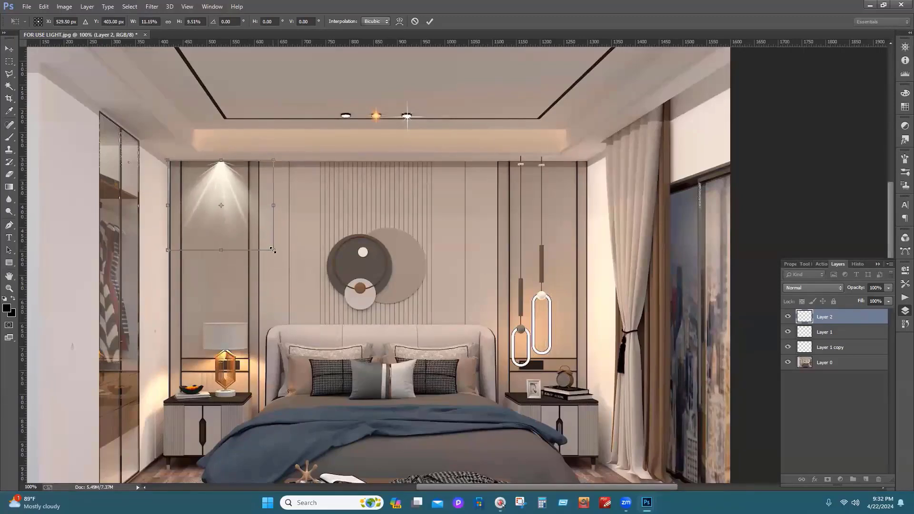
drag(274, 252, 256, 234)
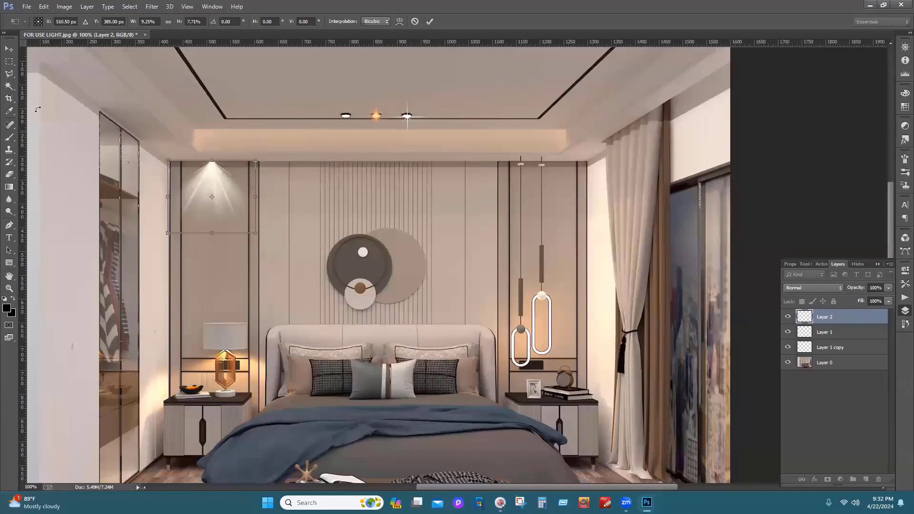
click(9, 48)
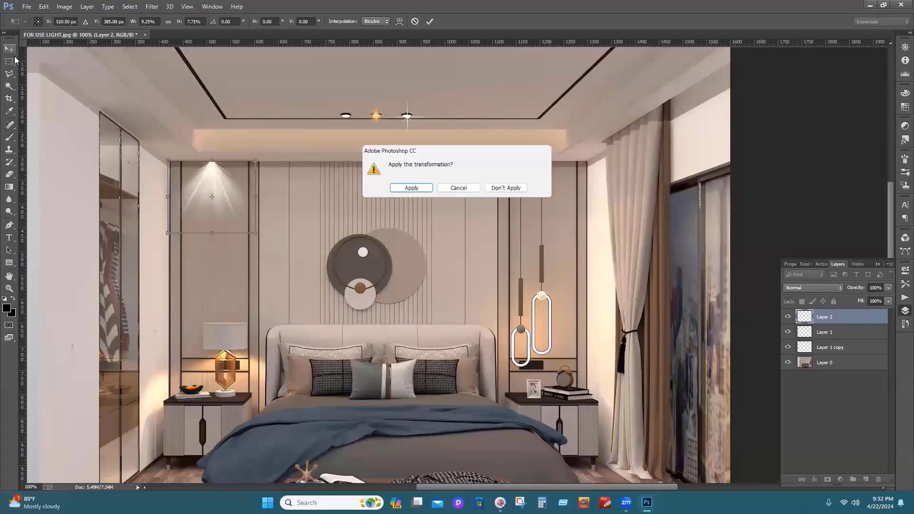
click(399, 189)
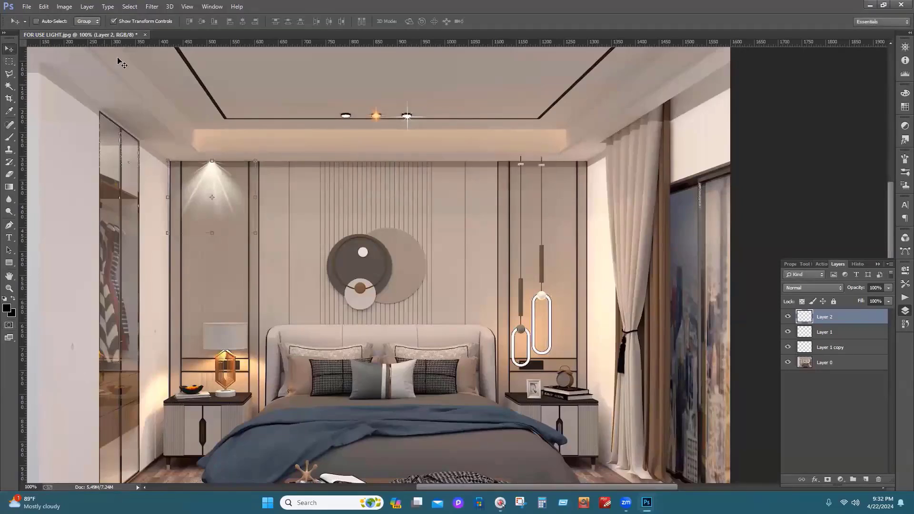
Hide the transform controls and set the blending mode of the light beam on Layer 2 to Screen
click(114, 21)
click(9, 287)
right_click(339, 262)
click(355, 270)
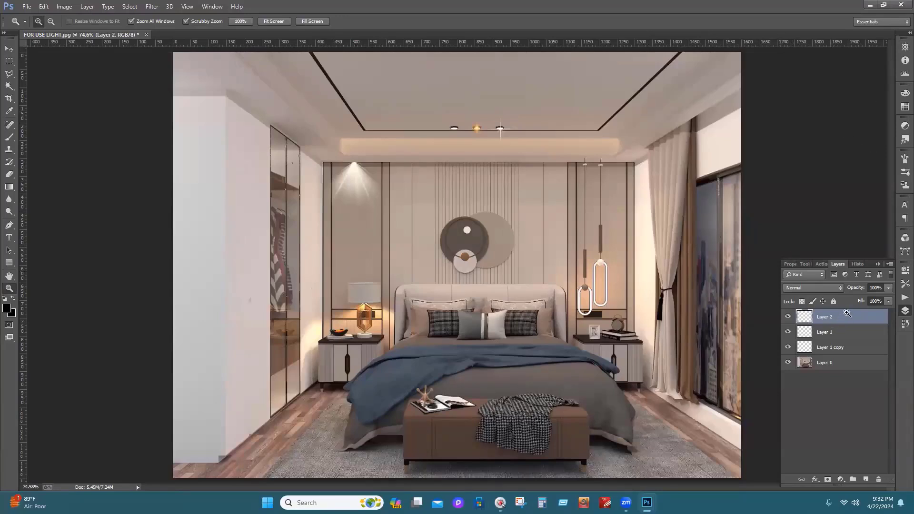
click(840, 288)
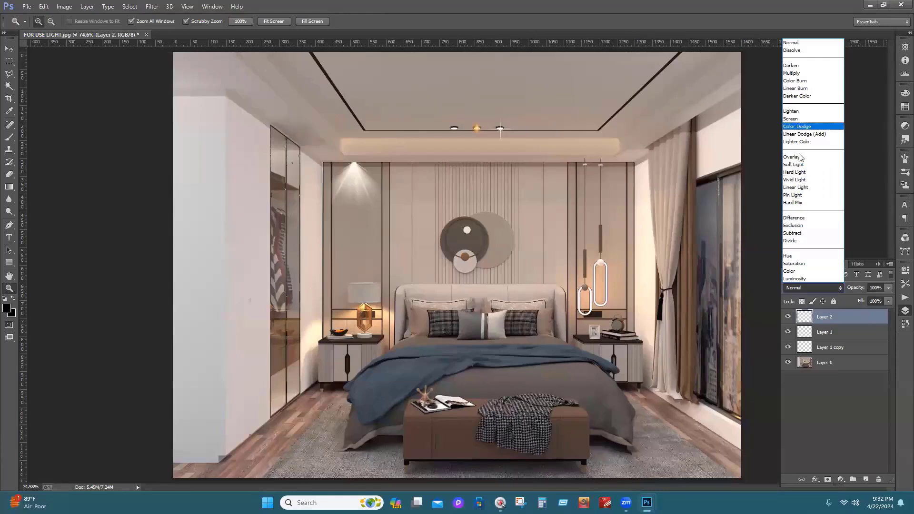
click(798, 120)
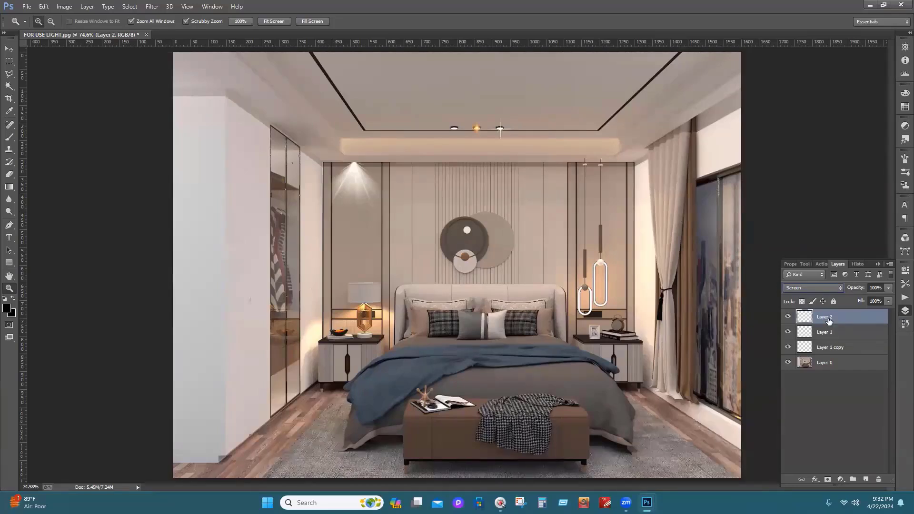
Set the blending mode of the golden flare on Layer 1 to Screen, showing the transform controls only to identify it
click(5, 47)
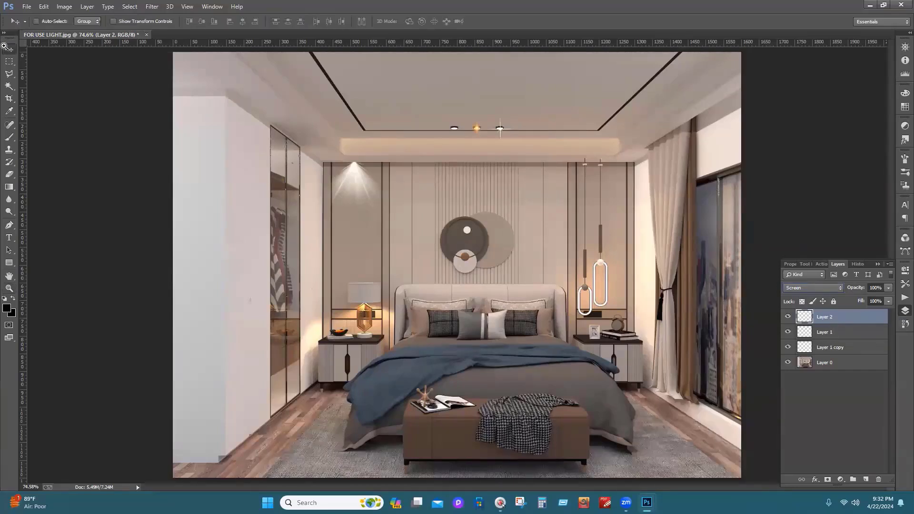
click(136, 20)
click(813, 333)
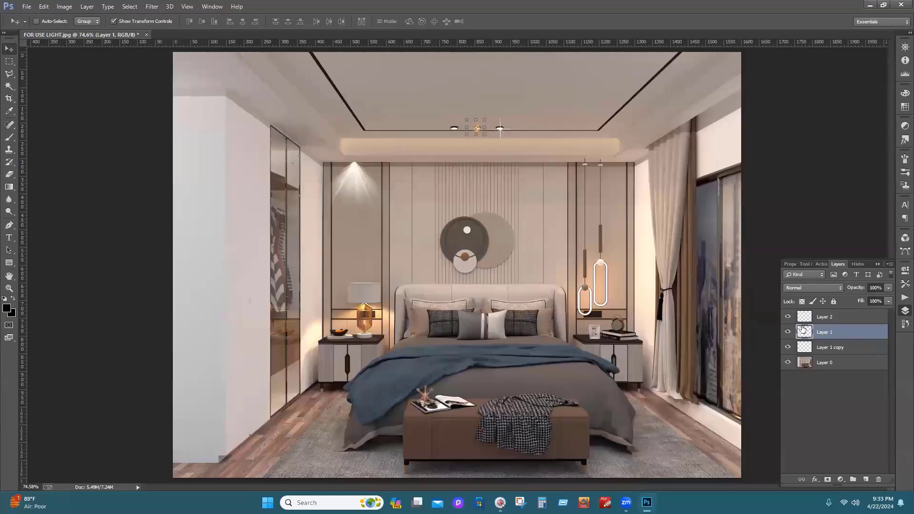
click(837, 289)
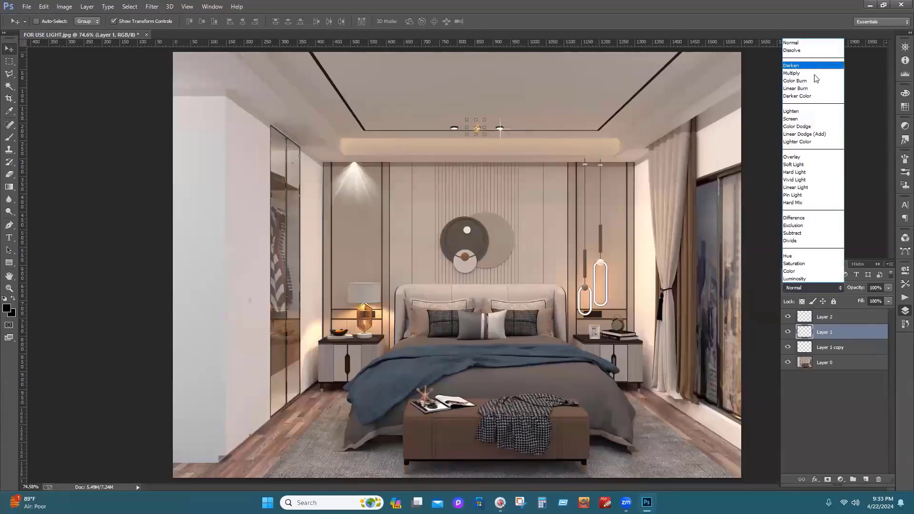
click(802, 119)
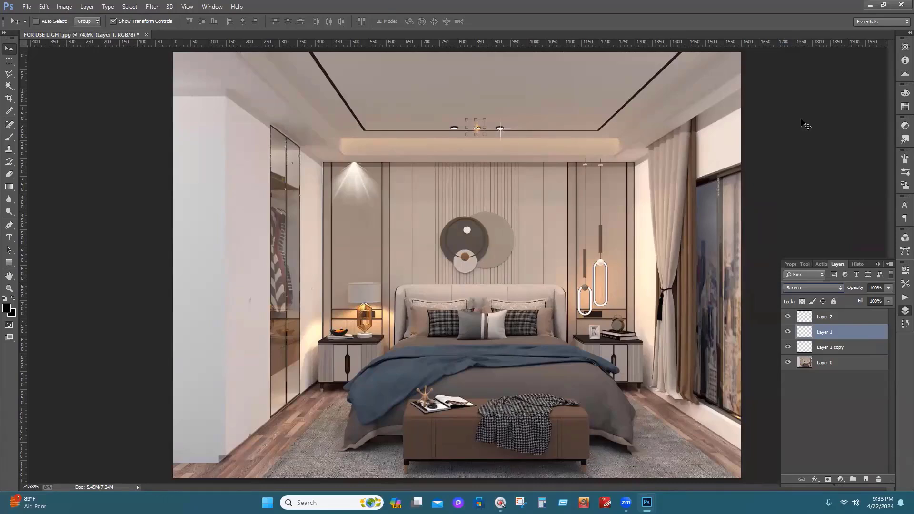
click(113, 21)
Examine the golden flare on the middle ceiling spotlight up close and in the whole bedroom image
click(839, 289)
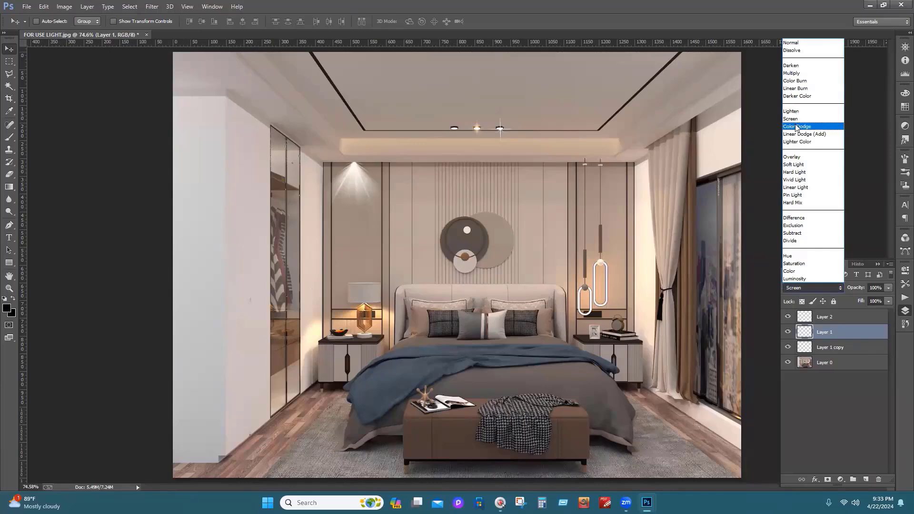
click(481, 150)
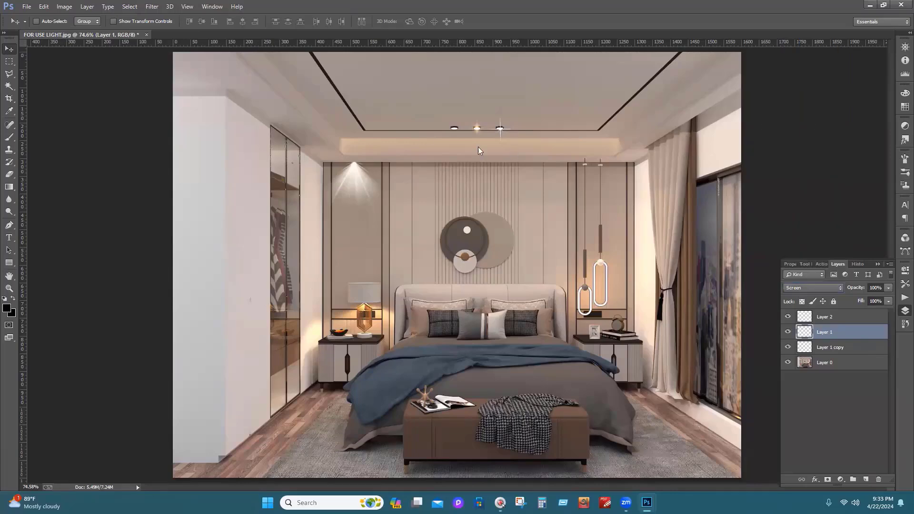
click(9, 289)
click(483, 132)
click(461, 291)
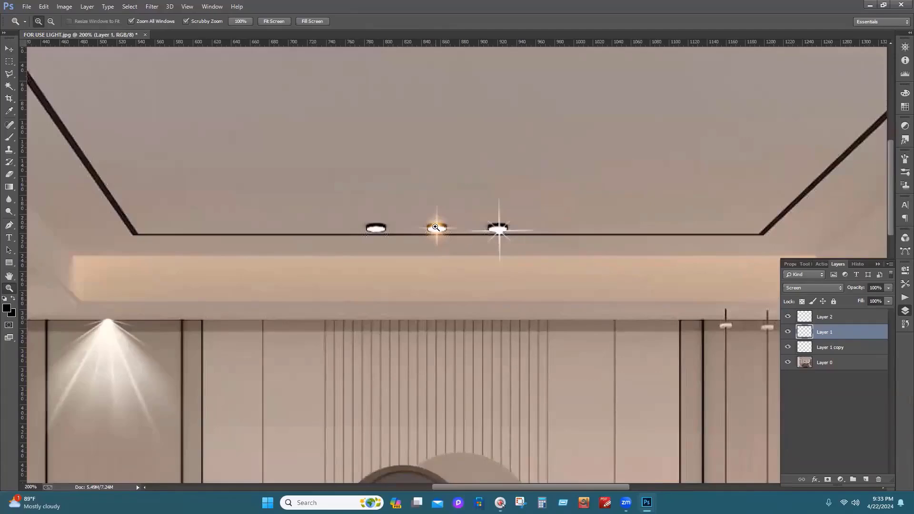
right_click(456, 262)
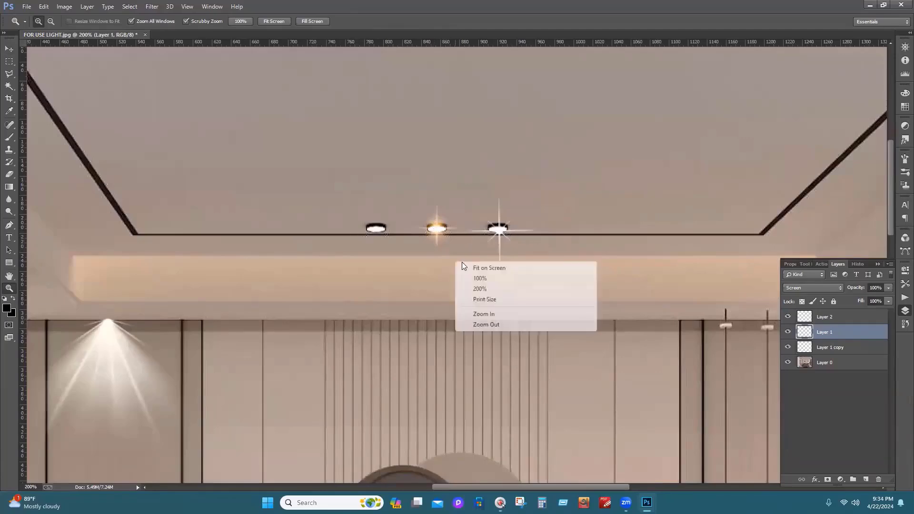
click(467, 268)
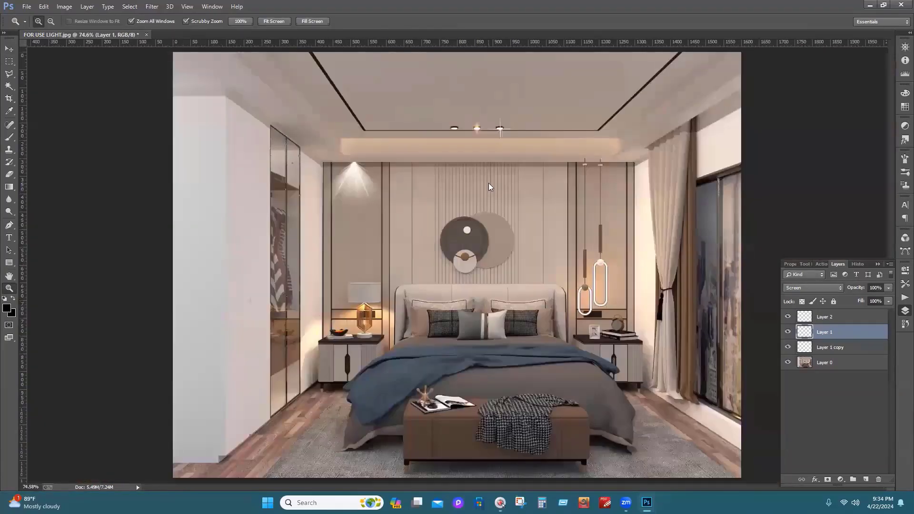
key(v)
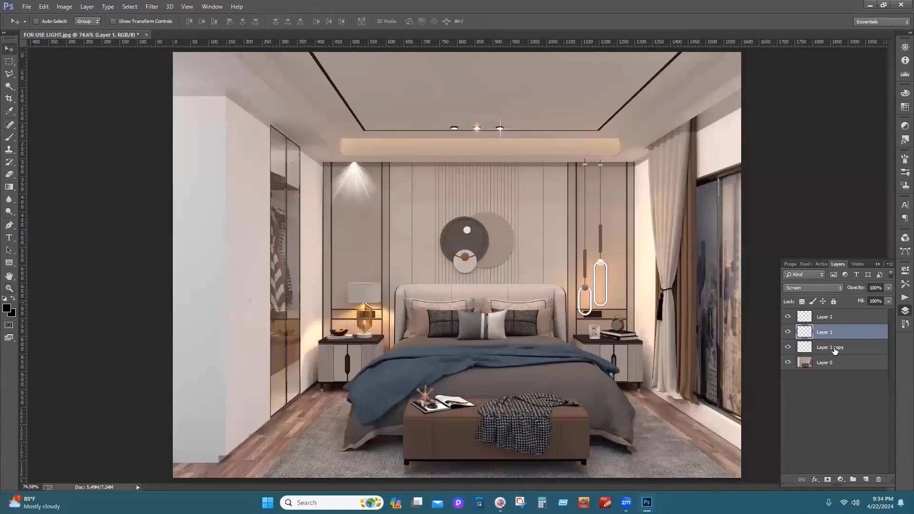
Duplicate the golden flare from the middle ceiling spotlight onto the left ceiling spotlight
click(831, 318)
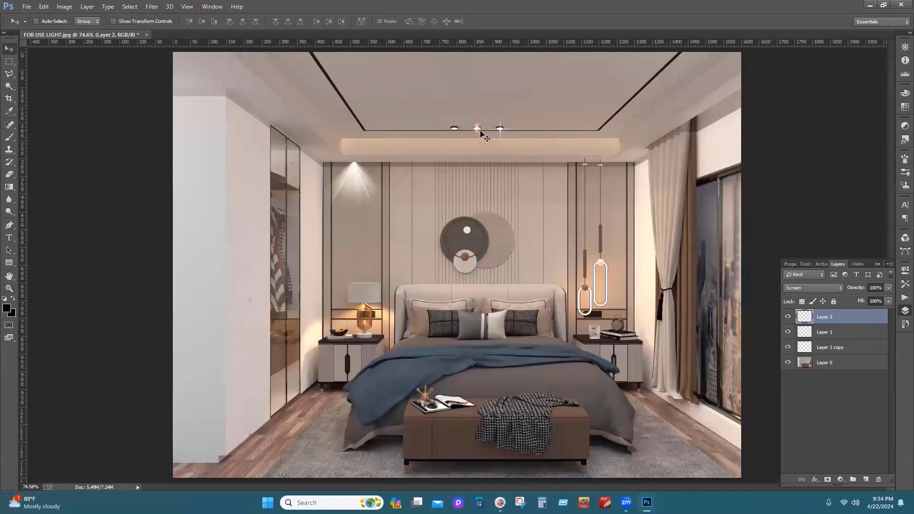
drag(478, 133, 458, 132)
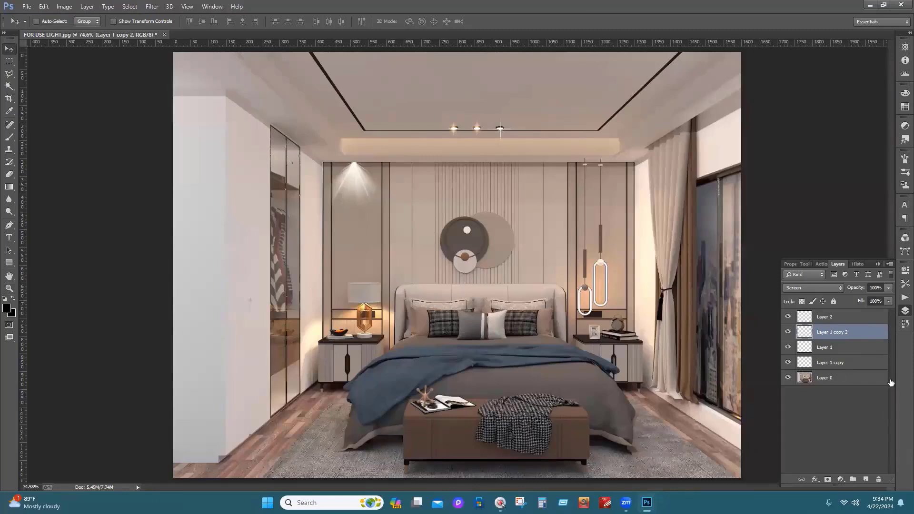
Brighten the light beam on Layer 2 with an RGB Curves adjustment, mapping input 103 to output 118
click(831, 319)
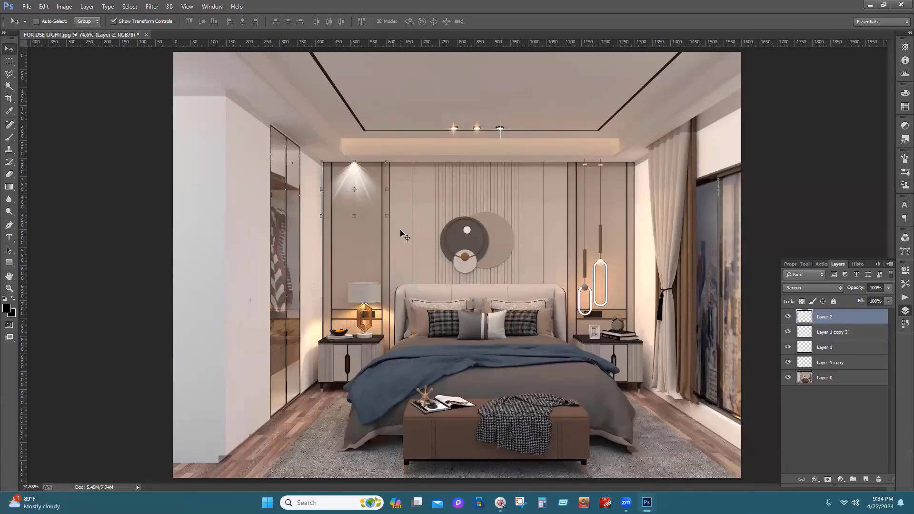
key(ctrl+m)
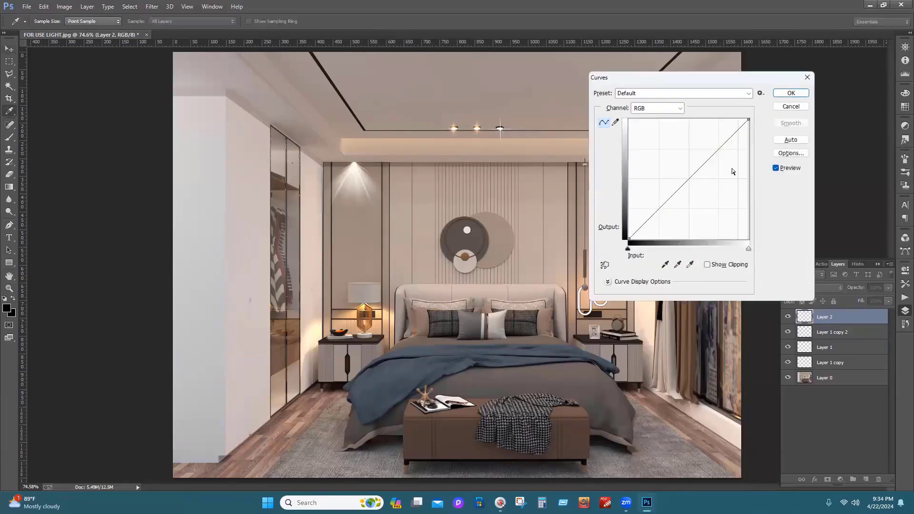
drag(688, 183, 816, 228)
mouse_move(687, 184)
mouse_down()
mouse_move(692, 205)
mouse_move(662, 168)
mouse_move(671, 172)
mouse_move(652, 168)
mouse_move(677, 184)
mouse_up()
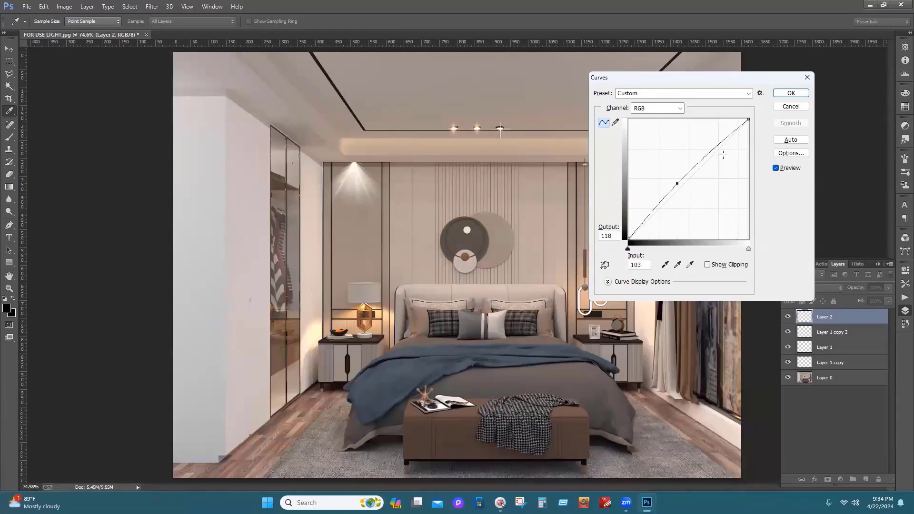
click(791, 93)
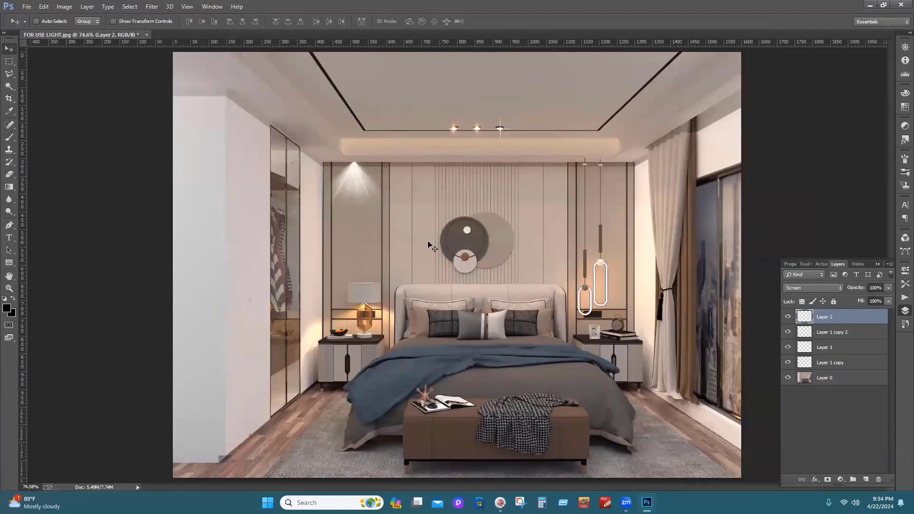
Try the LIGHT (4) beam in the bedroom image, closing its source file unsaved and moving the beam onto the left wall
click(24, 11)
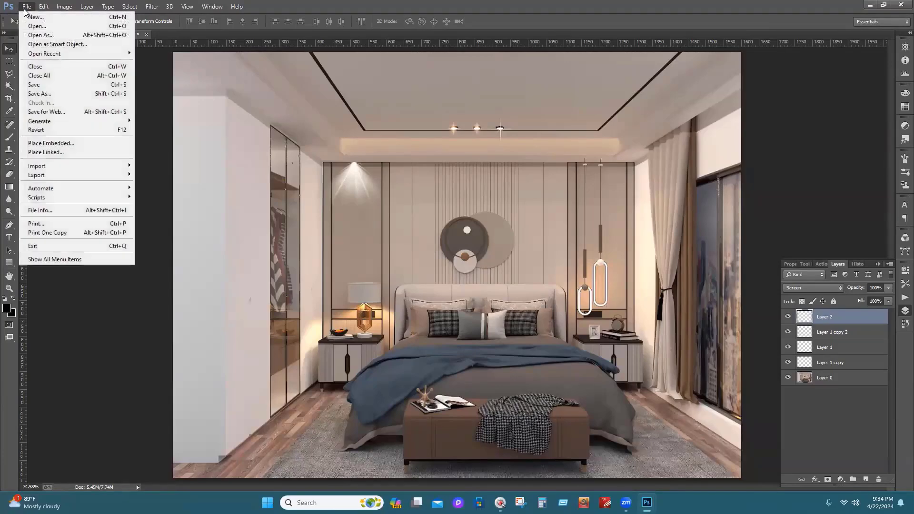
click(48, 29)
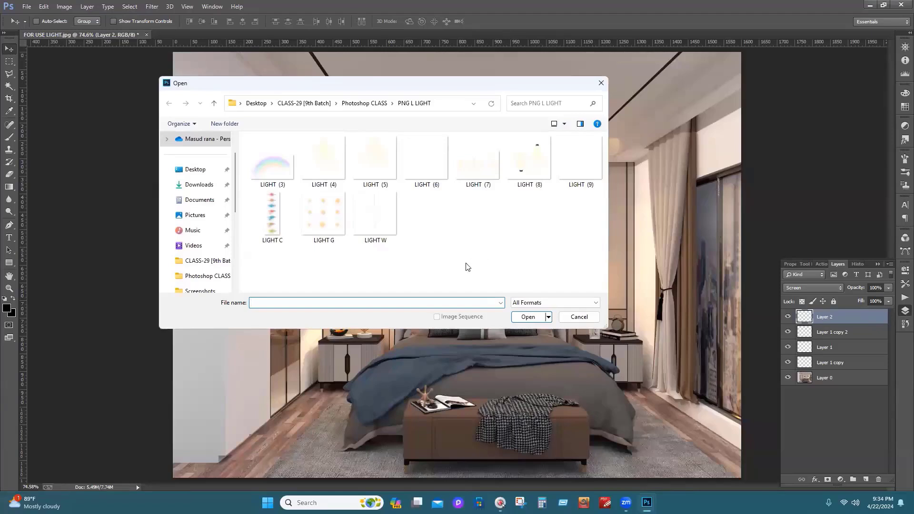
click(324, 152)
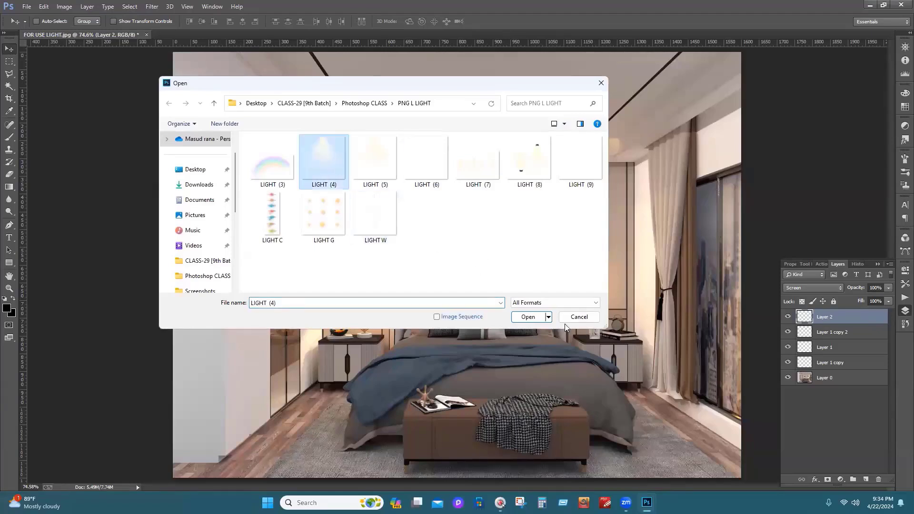
click(528, 317)
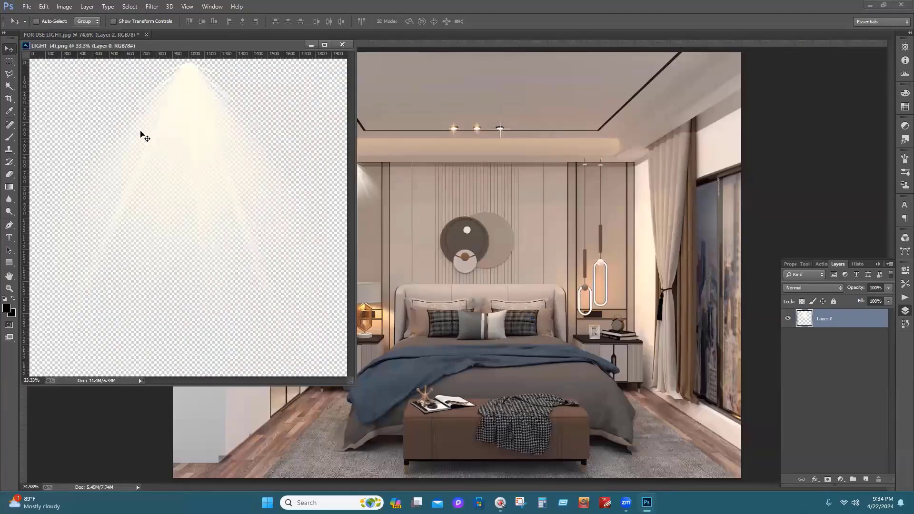
drag(210, 129, 538, 245)
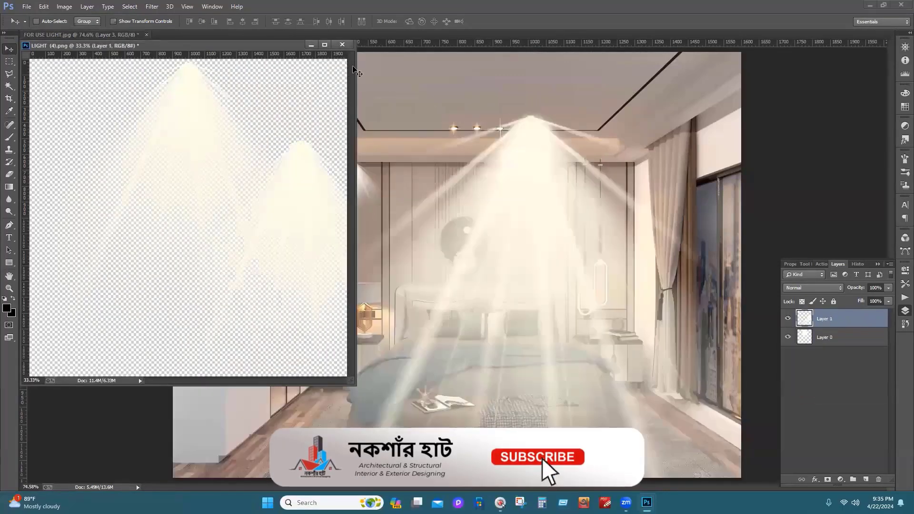
key(ctrl+w)
click(436, 188)
drag(530, 144, 196, 176)
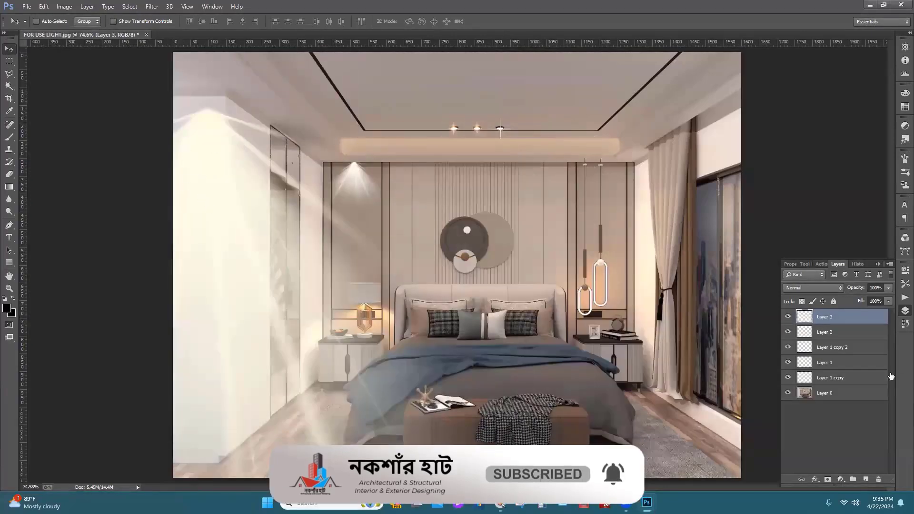
Delete the oversized light beam on Layer 3 from the bedroom image
right_click(818, 318)
click(719, 138)
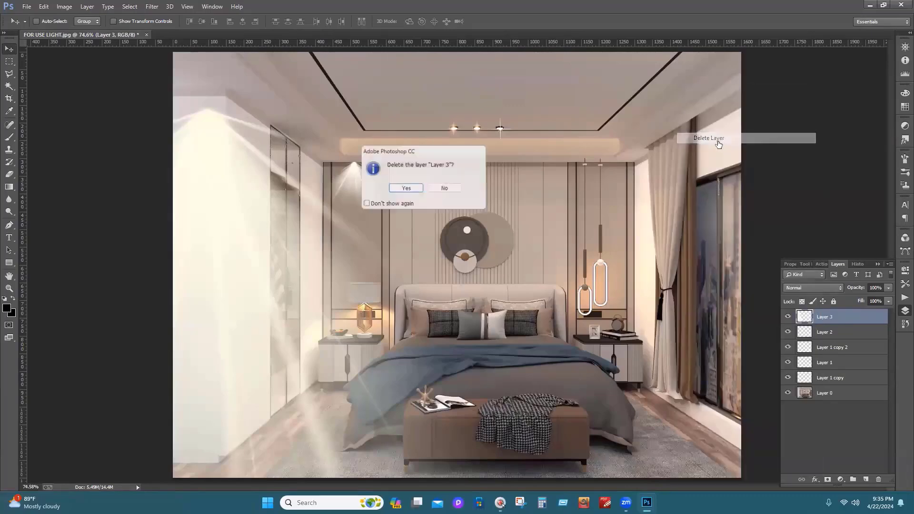
key(Return)
Open LIGHT (9), copy its white spotlight onto the back wall to the right of the round wall art, and close the source file
click(26, 7)
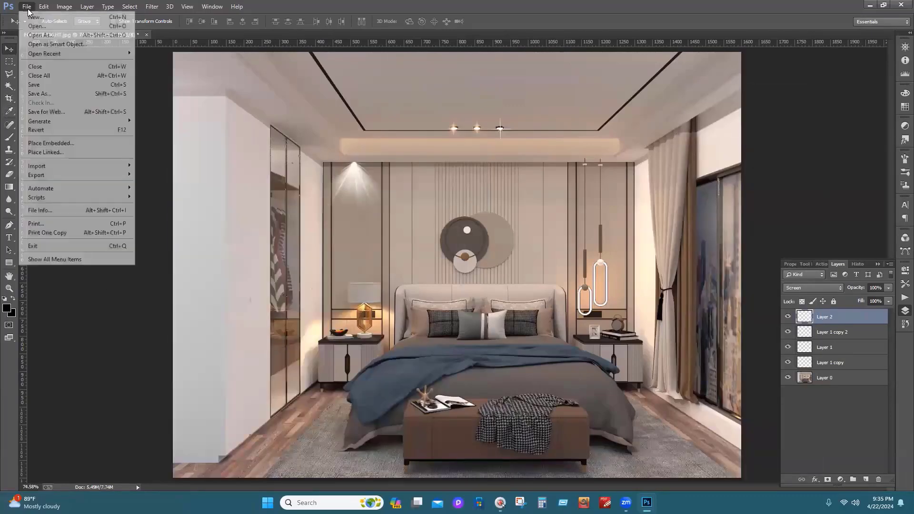
click(37, 25)
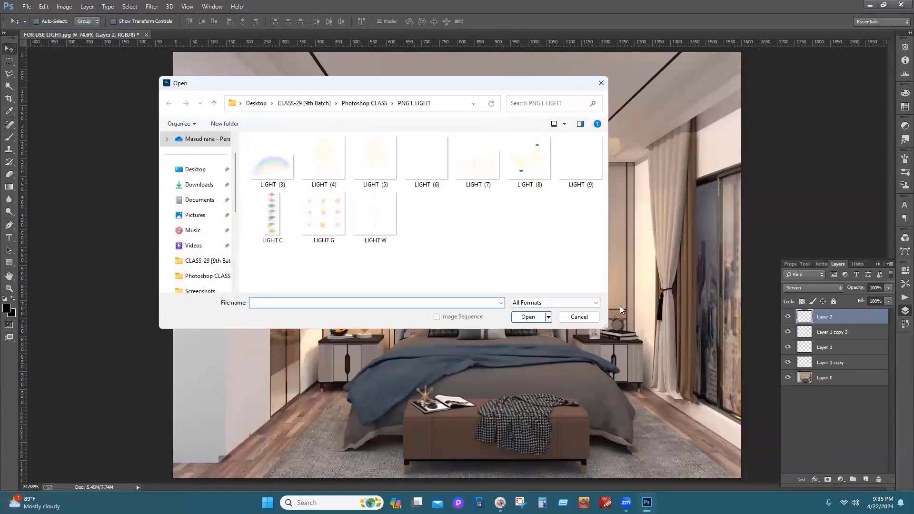
click(579, 160)
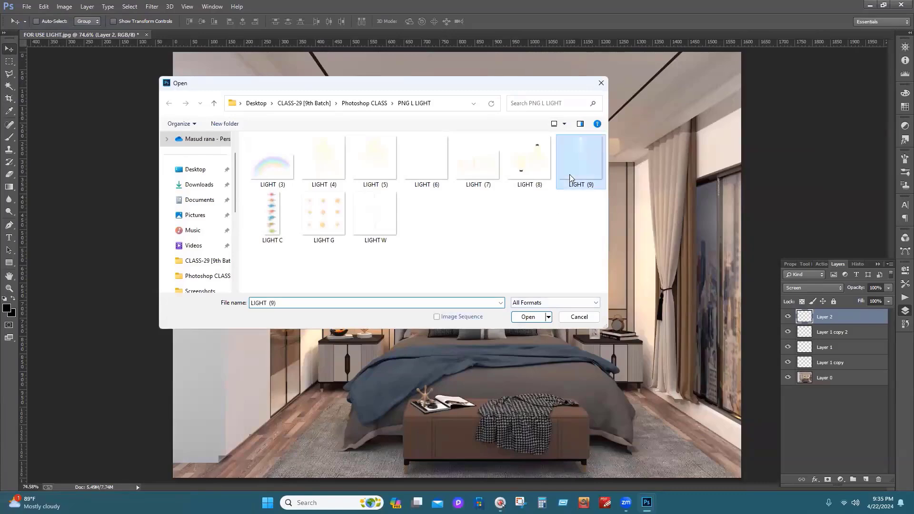
click(522, 318)
drag(189, 80, 550, 205)
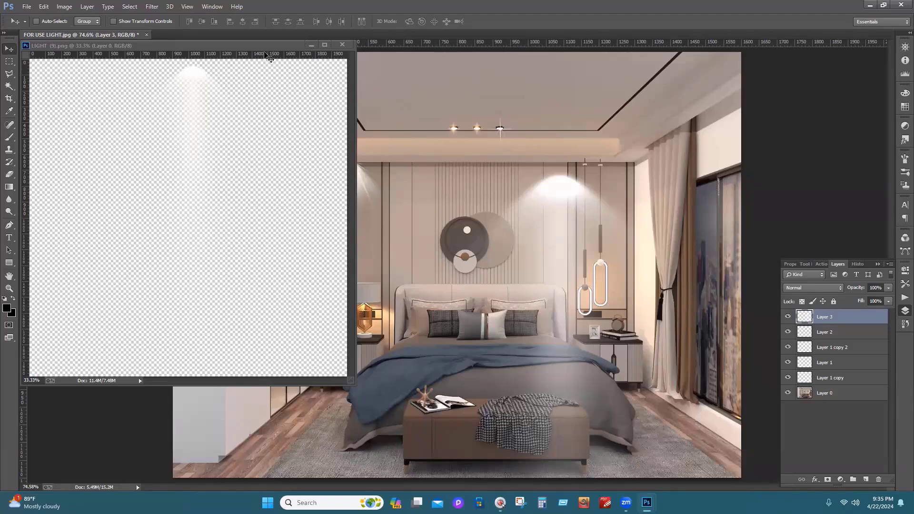
drag(265, 52, 267, 112)
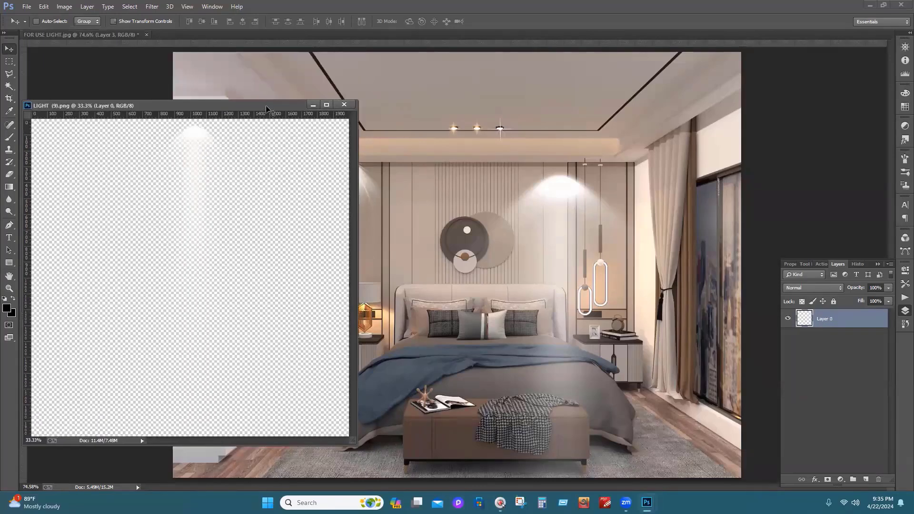
click(346, 106)
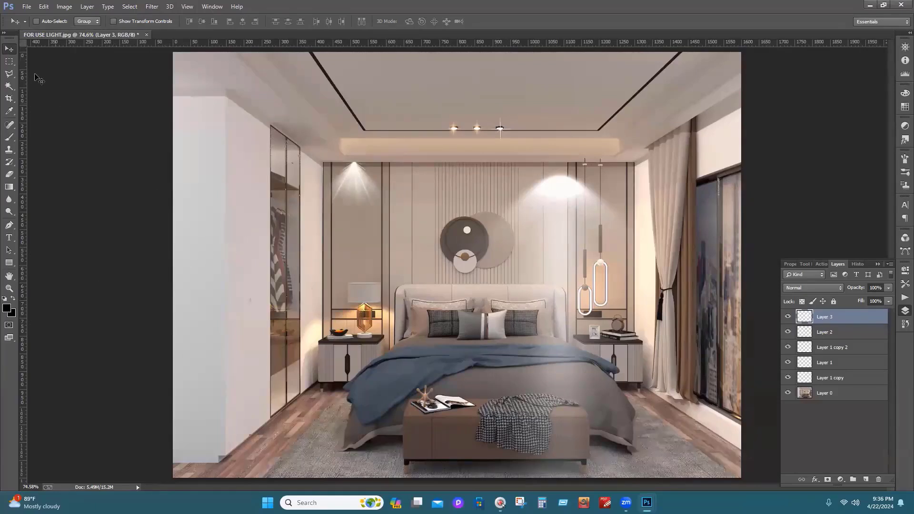
Close the bedroom image without saving and open the s02fff building render from STUDY > OSHI_PP_01 on the E: drive
click(147, 35)
click(457, 187)
click(27, 6)
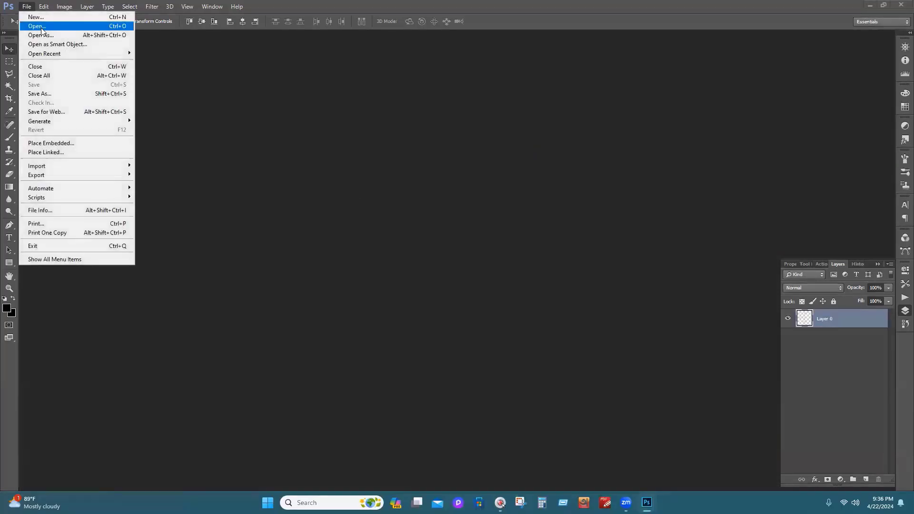
click(37, 25)
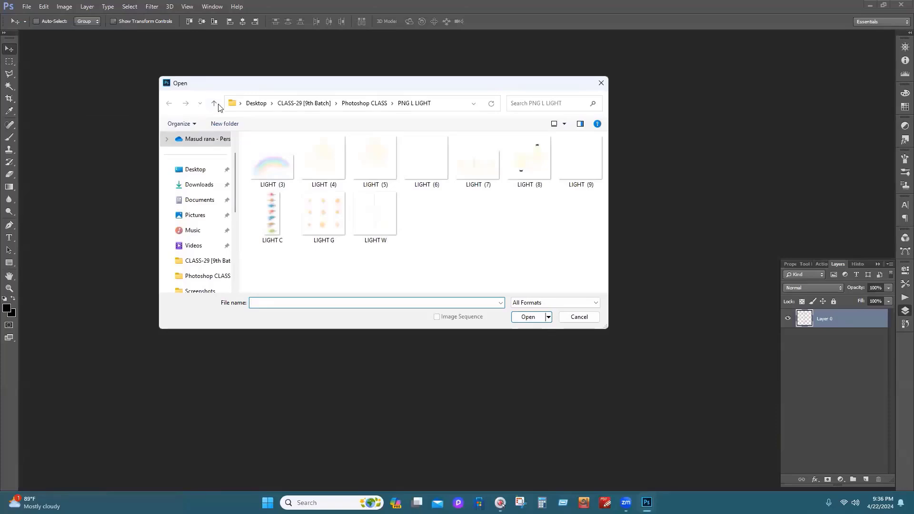
click(215, 104)
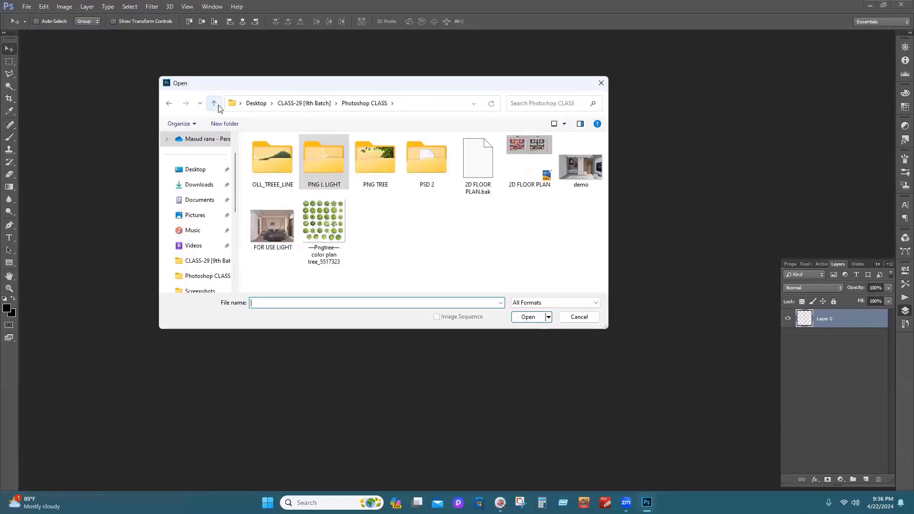
scroll(209, 229, down, 5)
click(201, 216)
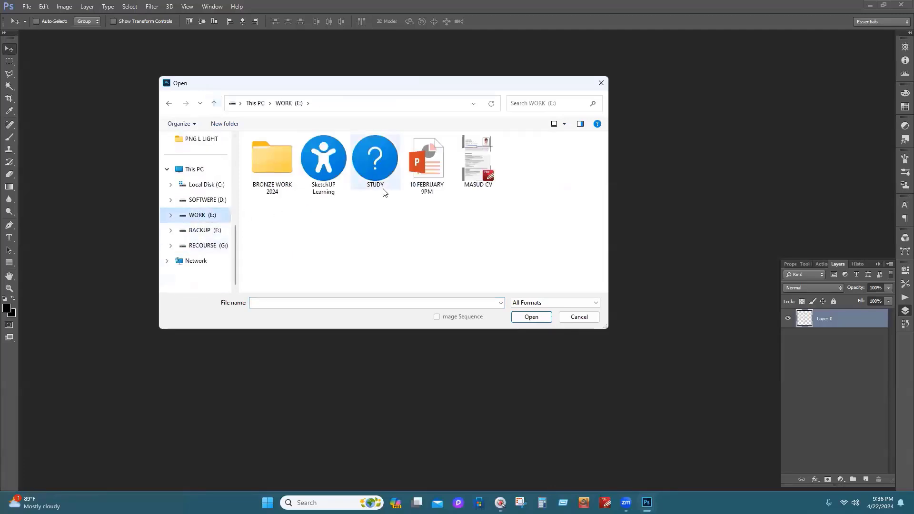
double_click(373, 180)
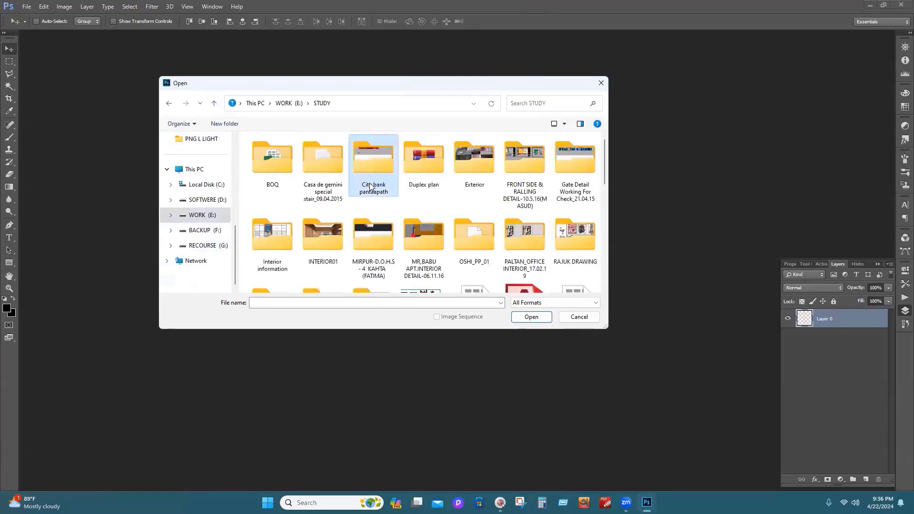
scroll(509, 253, down, 5)
scroll(509, 253, up, 3)
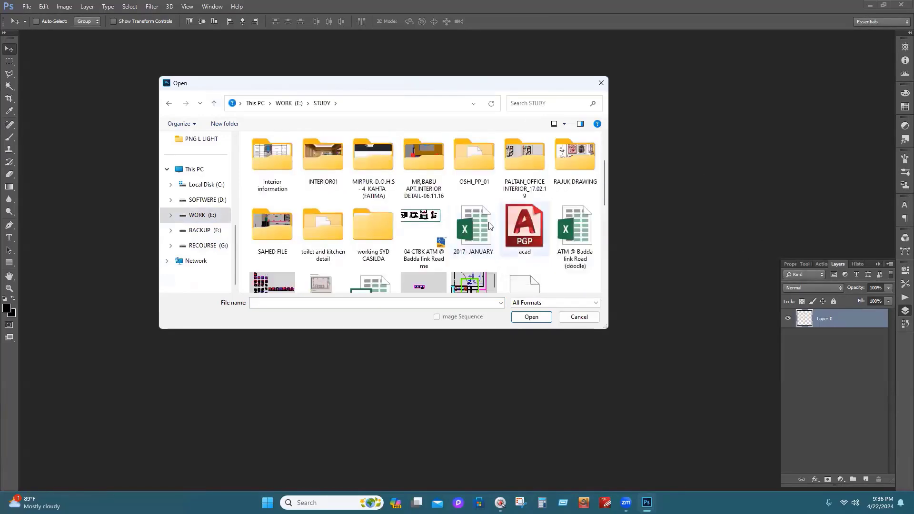
double_click(472, 157)
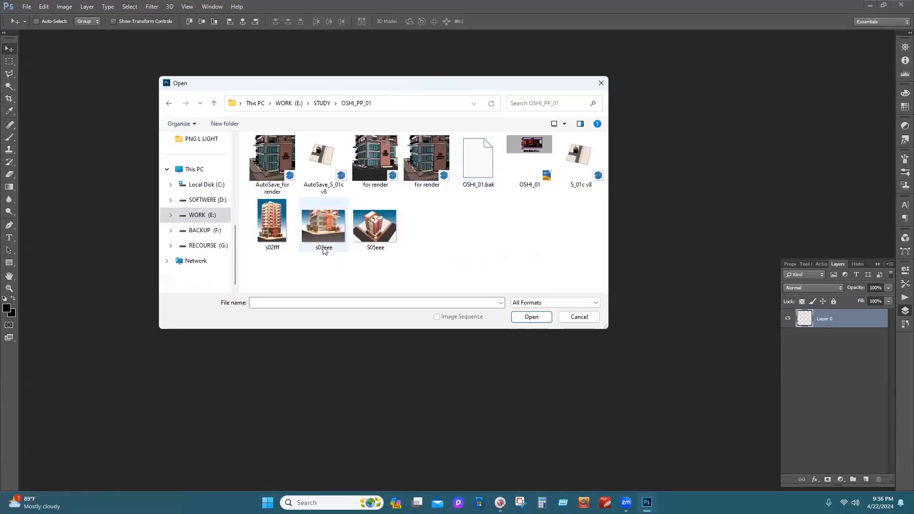
click(272, 223)
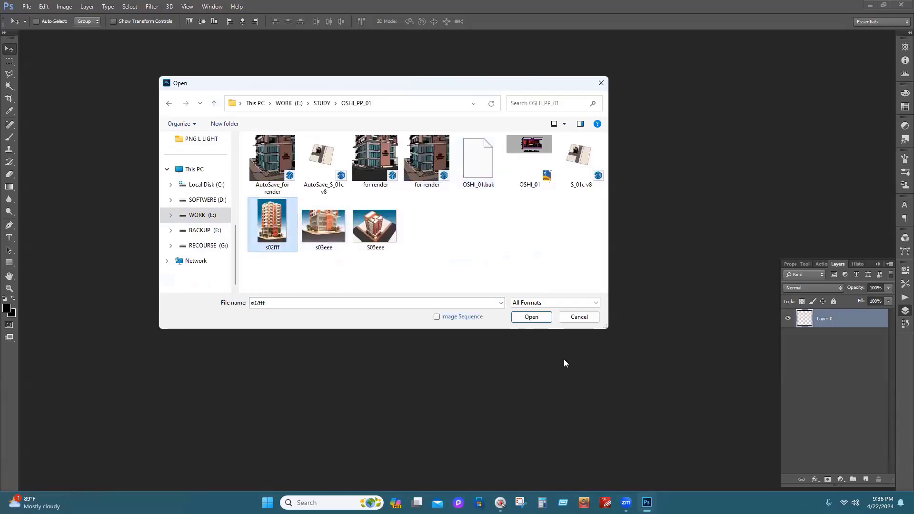
click(531, 318)
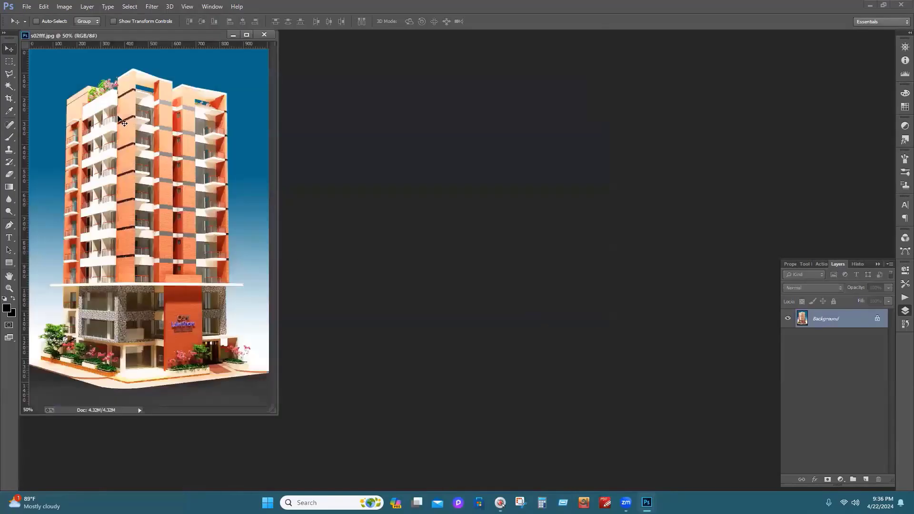
Examine the apartment building render at full window size, its street-level planting at up to 200%, and the whole image fitted on screen
drag(149, 38, 434, 60)
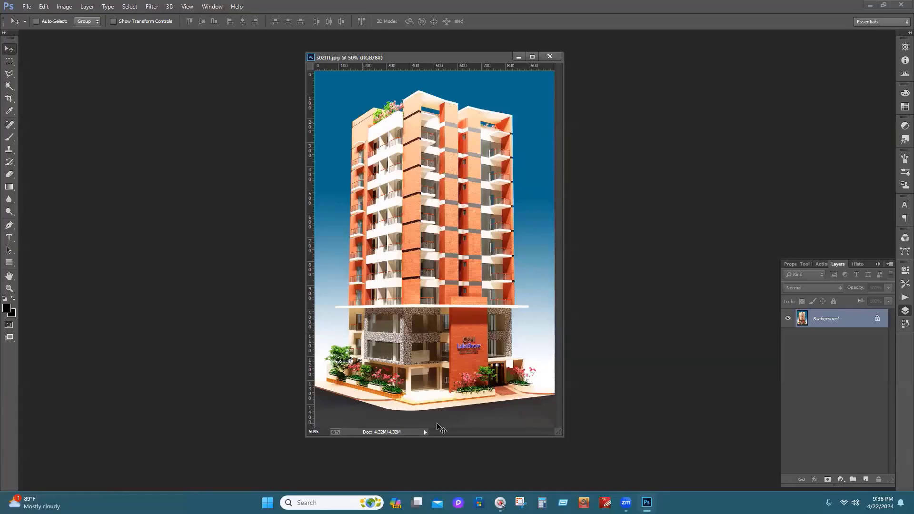
click(532, 58)
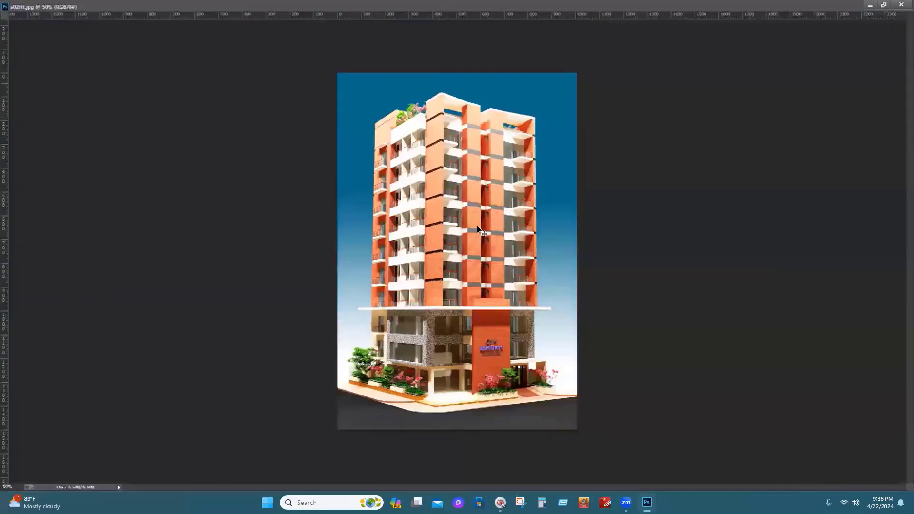
click(885, 4)
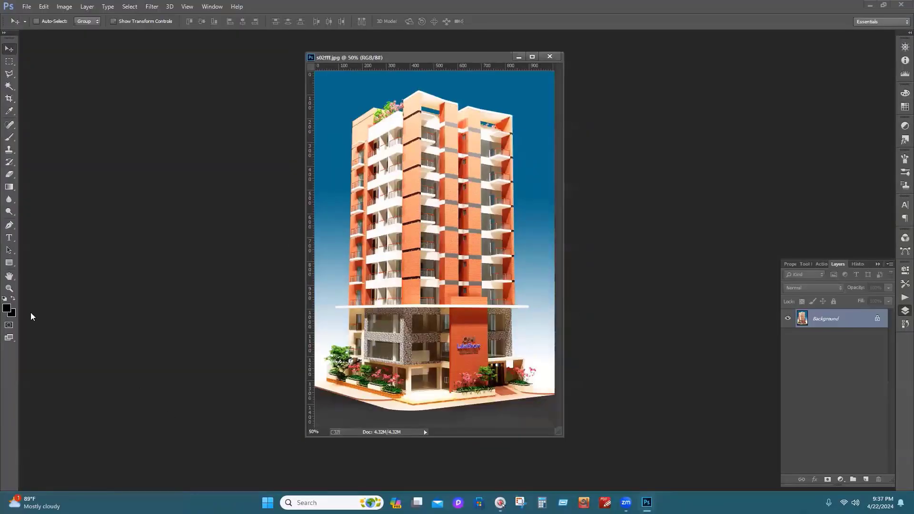
key(z)
click(375, 421)
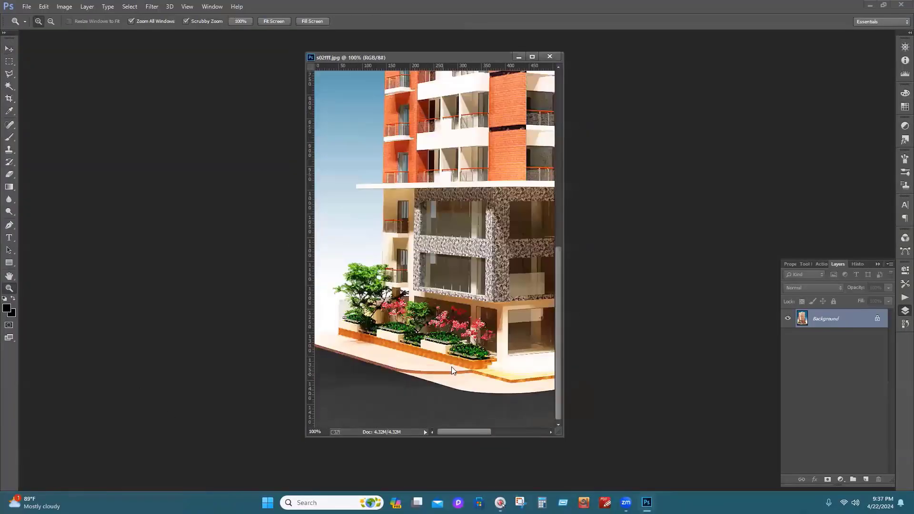
click(452, 367)
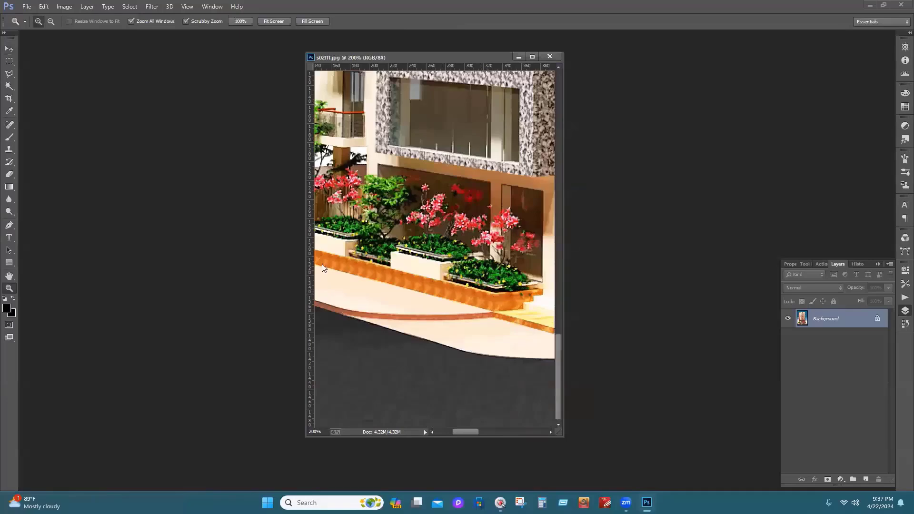
right_click(374, 228)
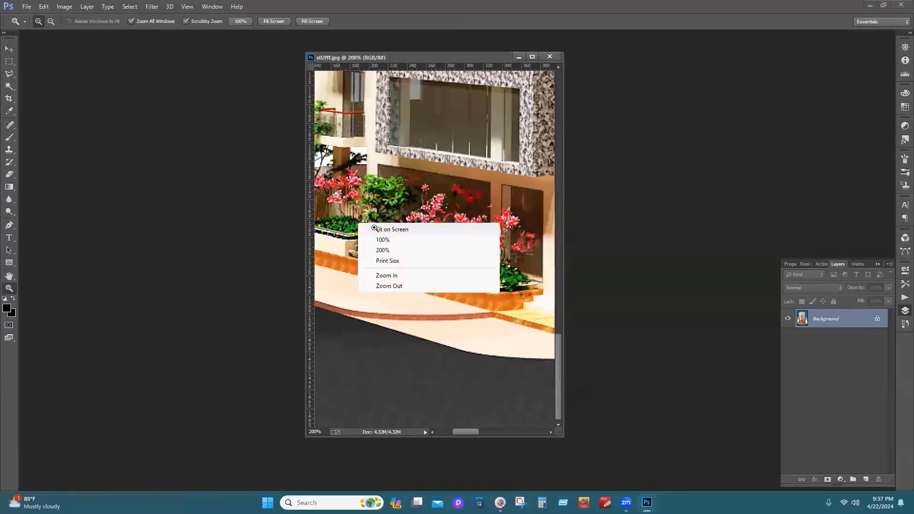
click(390, 229)
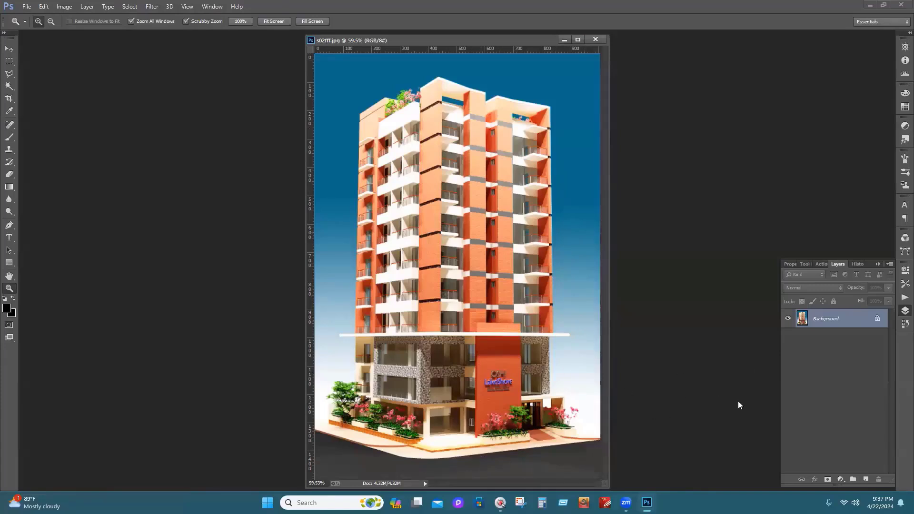
Open the leafy branch PNG beginning 02efc3f from Desktop > CLASS-29 [9th Batch] > Photoshop CLASS > PNG TREE
click(21, 8)
click(33, 27)
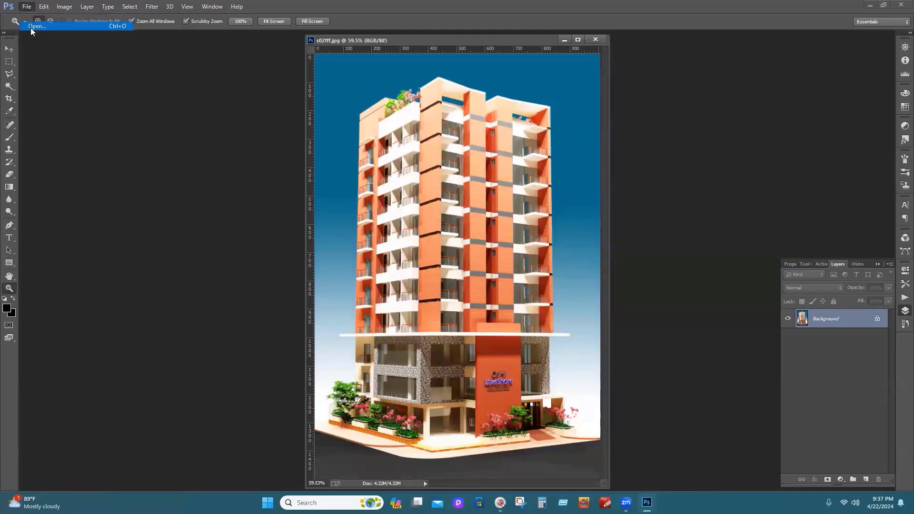
click(200, 104)
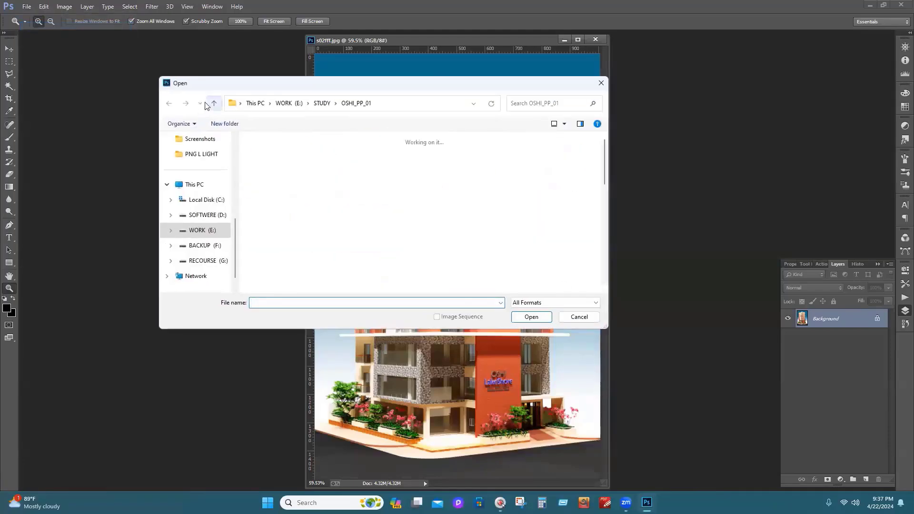
scroll(213, 228, up, 5)
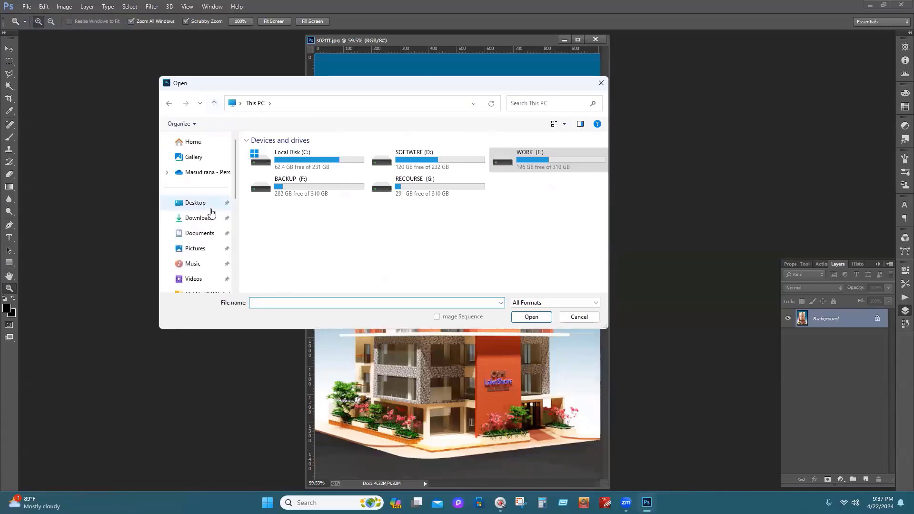
scroll(210, 210, down, 3)
scroll(210, 198, up, 3)
click(205, 210)
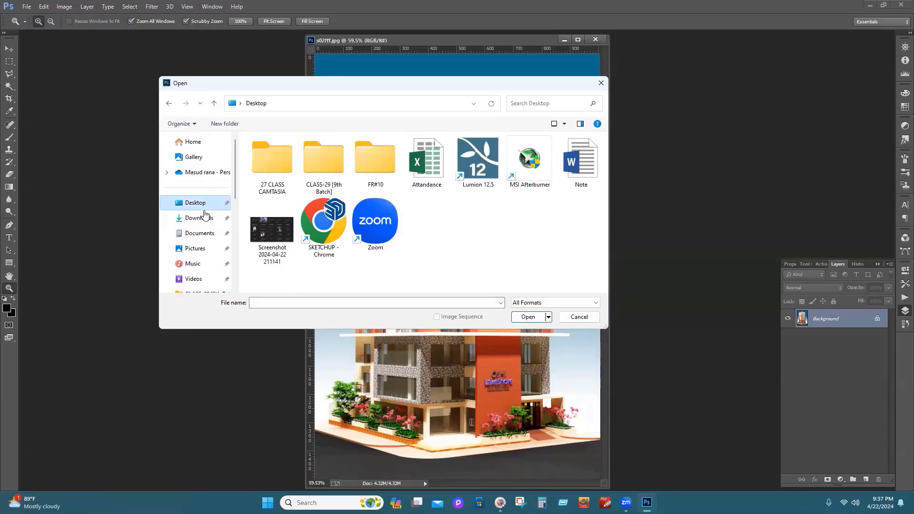
double_click(343, 178)
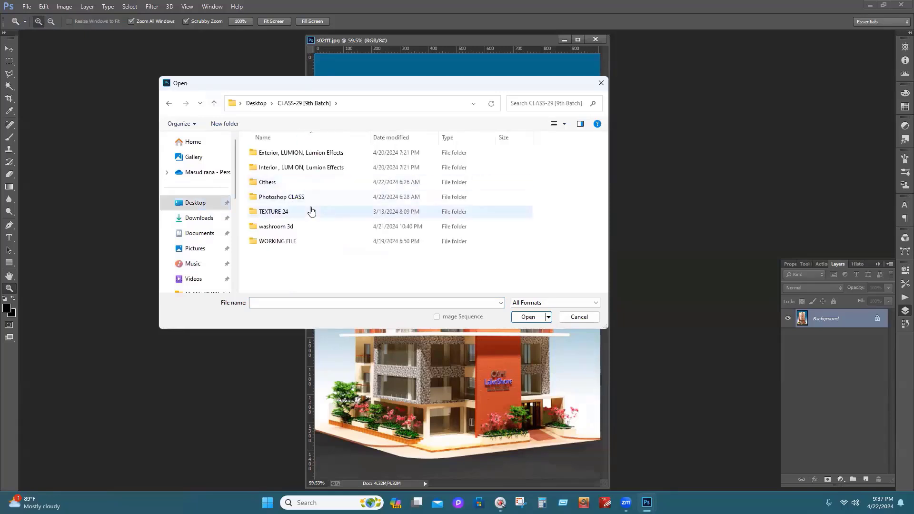
double_click(312, 196)
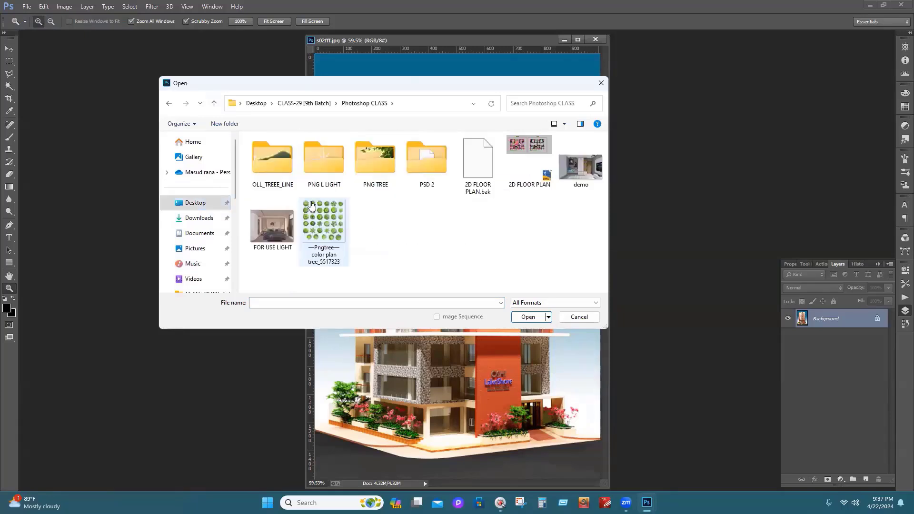
double_click(376, 165)
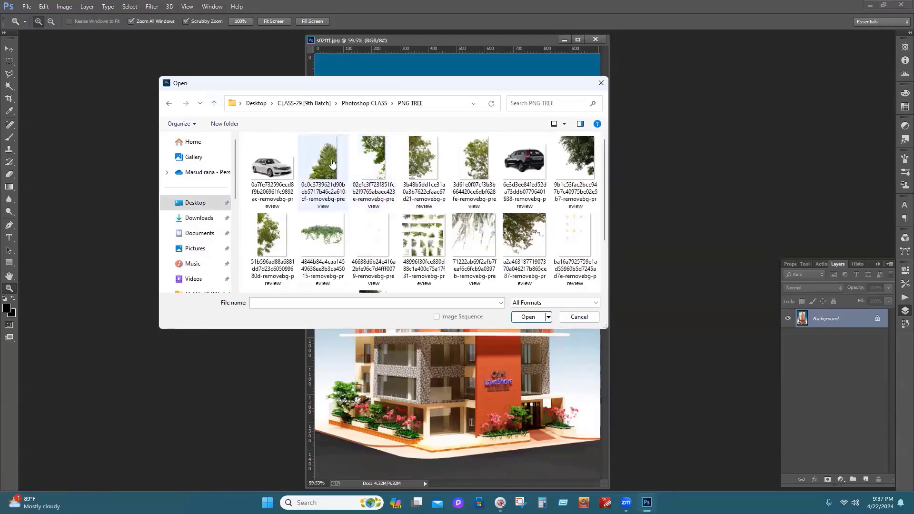
double_click(351, 166)
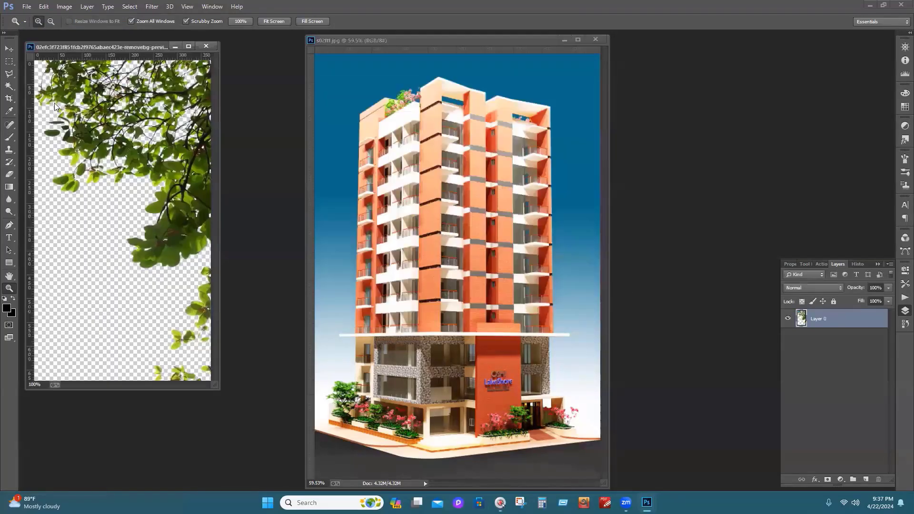
Copy the leafy branch into the building render's upper-right corner of sky and close the source file
click(9, 48)
drag(123, 190, 588, 118)
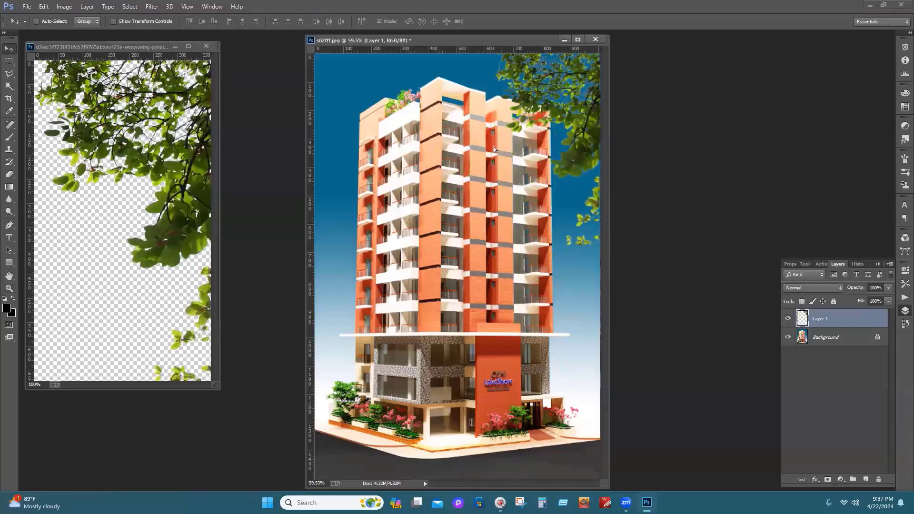
click(206, 46)
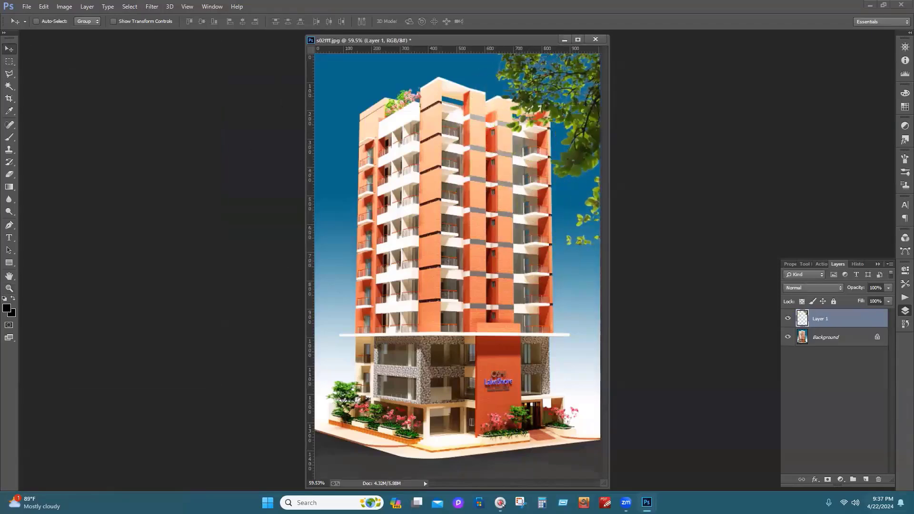
Scale the branch to about 75% in the render's upper-right corner, apply the transformation, and hide the transform controls
click(114, 21)
drag(497, 249, 524, 195)
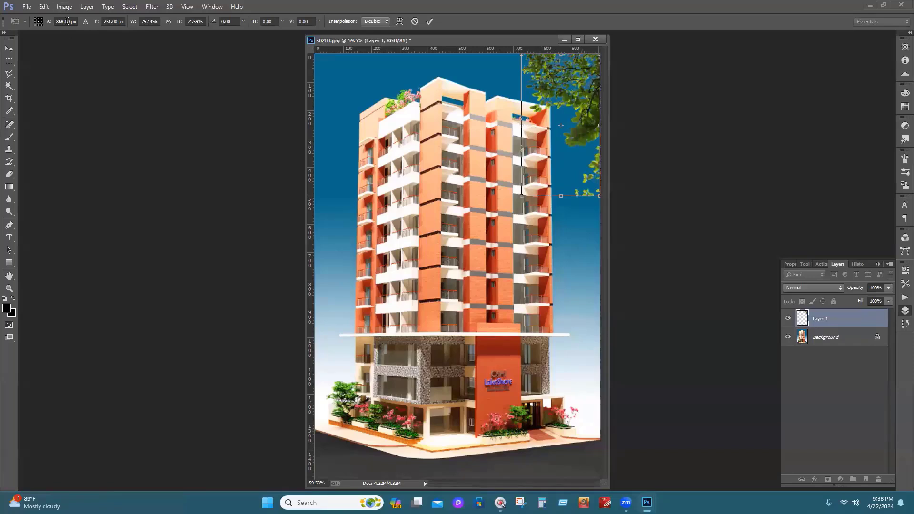
click(26, 6)
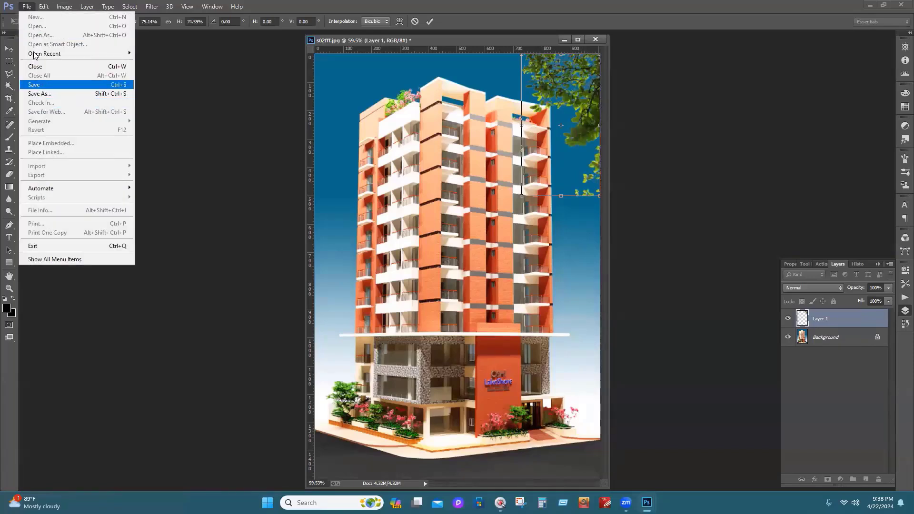
click(27, 6)
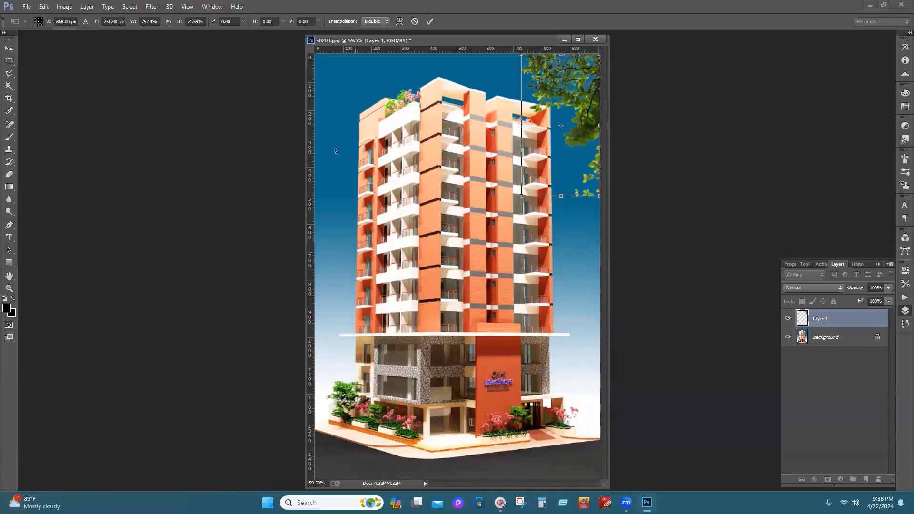
click(9, 49)
click(408, 190)
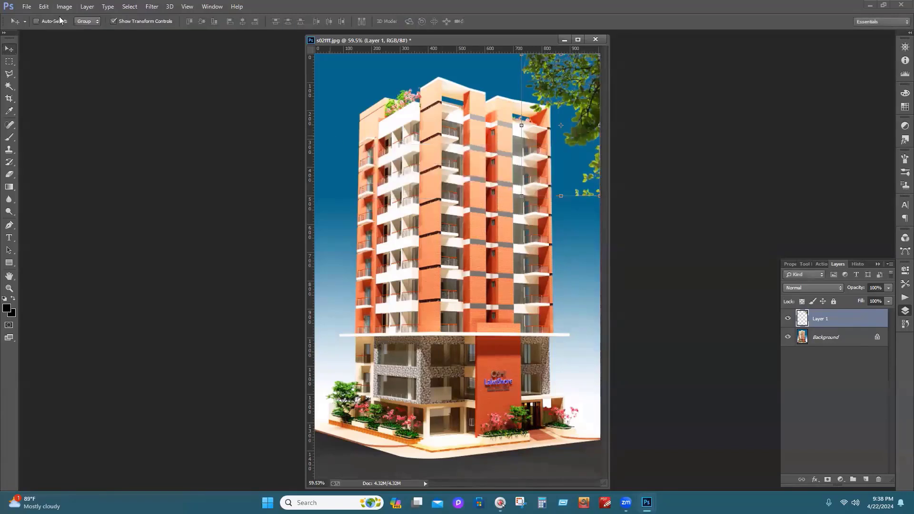
click(114, 21)
Duplicate the branch, mirror it horizontally at about 62% width into the render's upper-left corner, and apply the transformation
drag(586, 99, 438, 107)
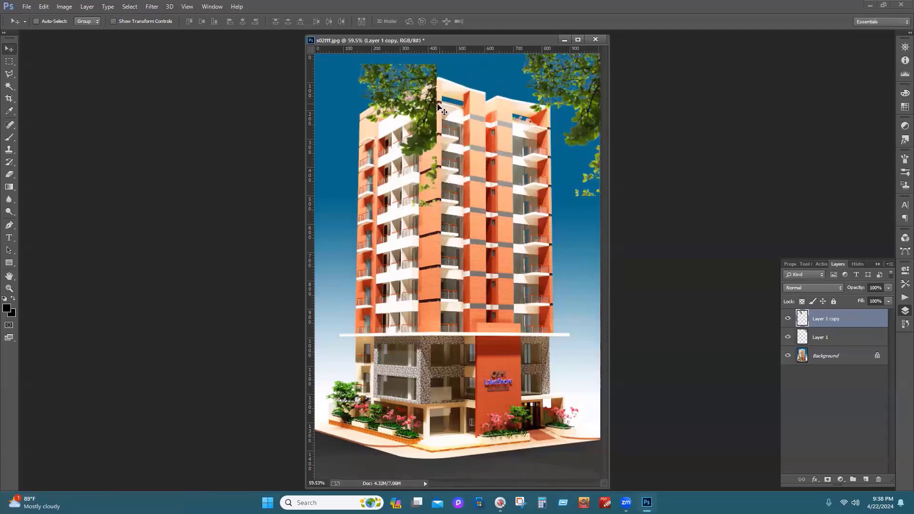
click(131, 22)
drag(437, 136, 363, 133)
drag(328, 103, 326, 90)
click(6, 50)
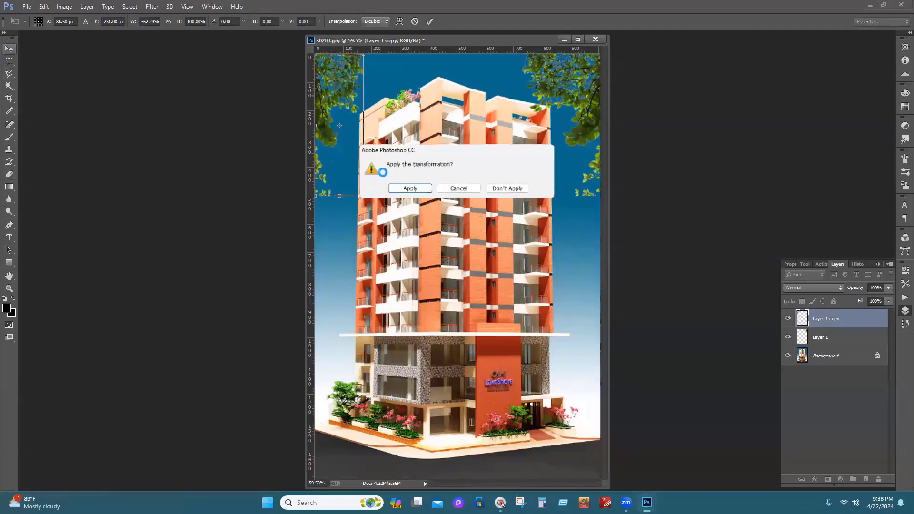
click(408, 191)
click(125, 21)
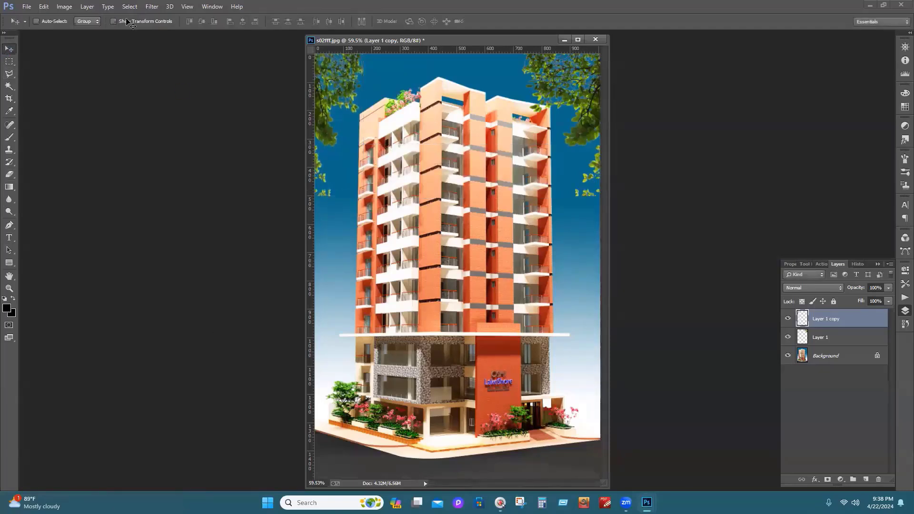
Open the foliage PNG beginning 51b596ad, copy it over the left side of the building's middle floors, and close the source file
click(26, 7)
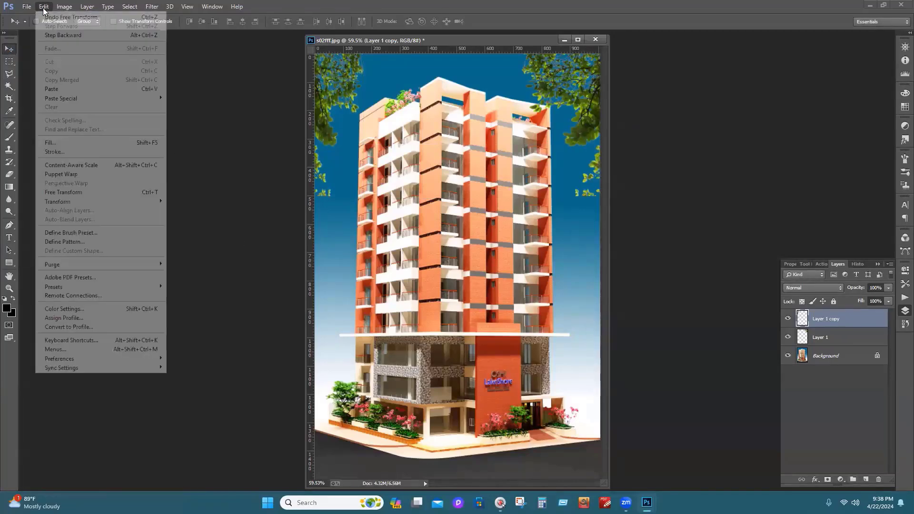
click(47, 25)
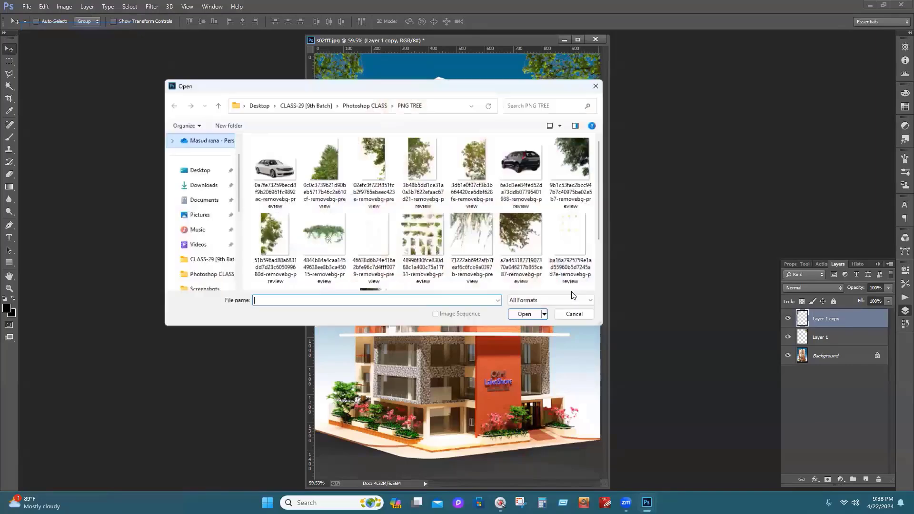
scroll(572, 238, down, 2)
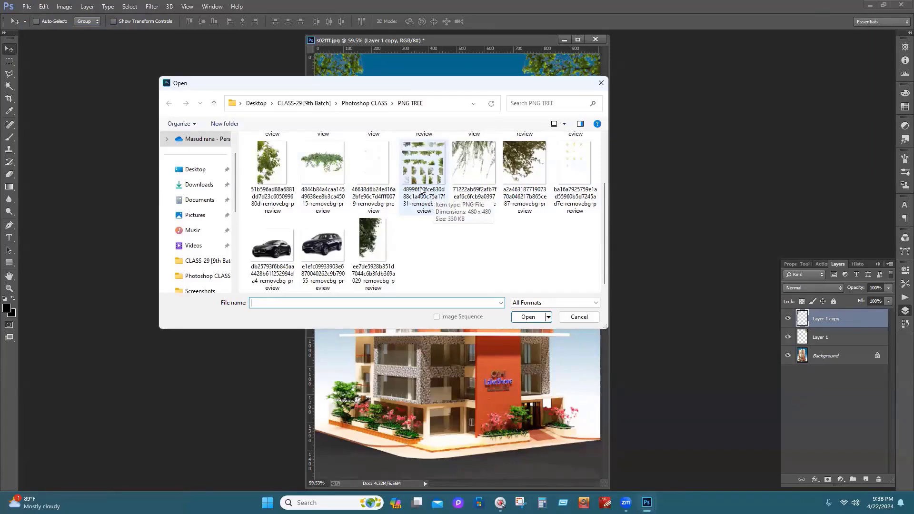
click(272, 167)
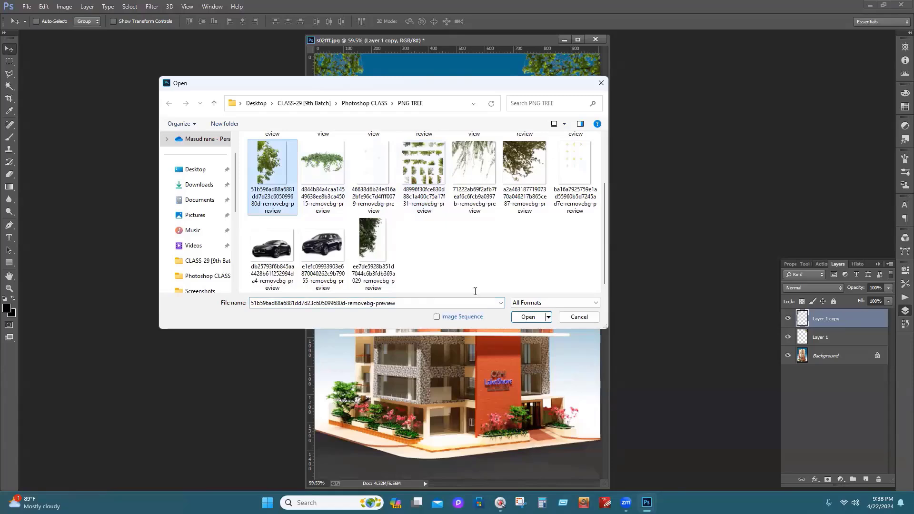
click(512, 317)
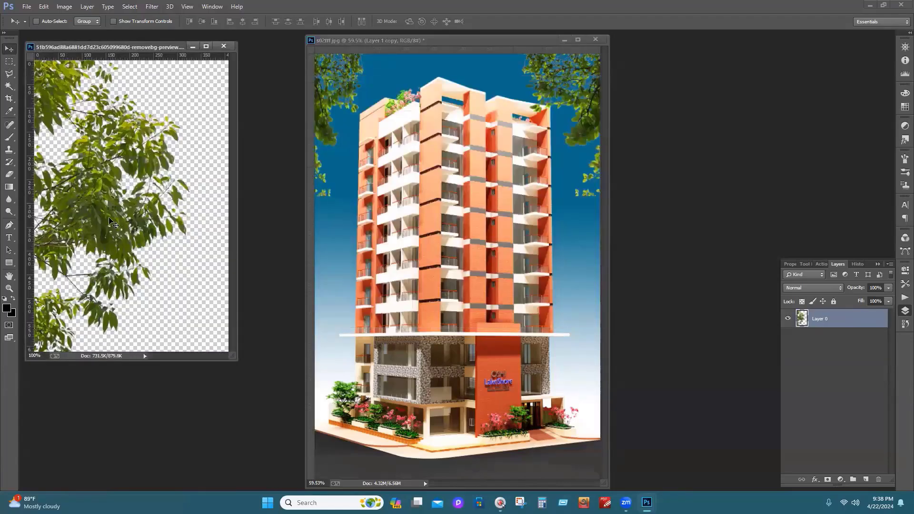
drag(115, 223, 351, 280)
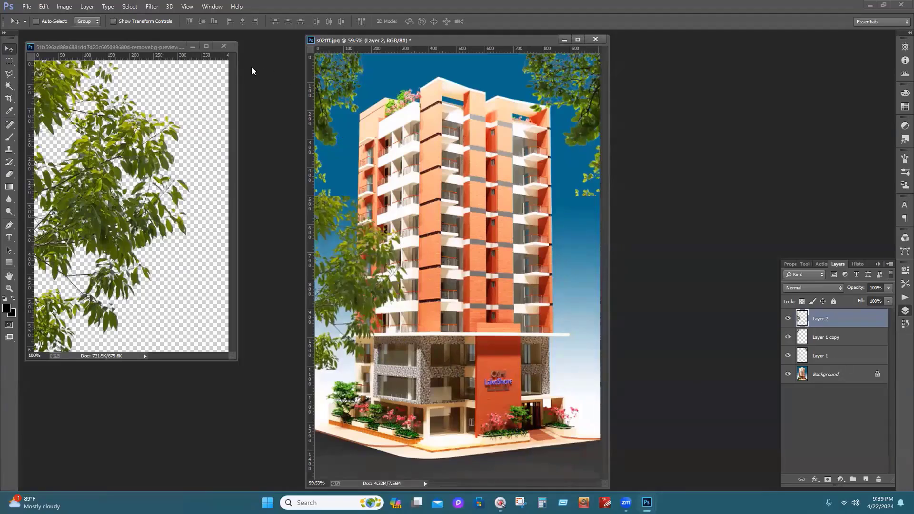
click(223, 46)
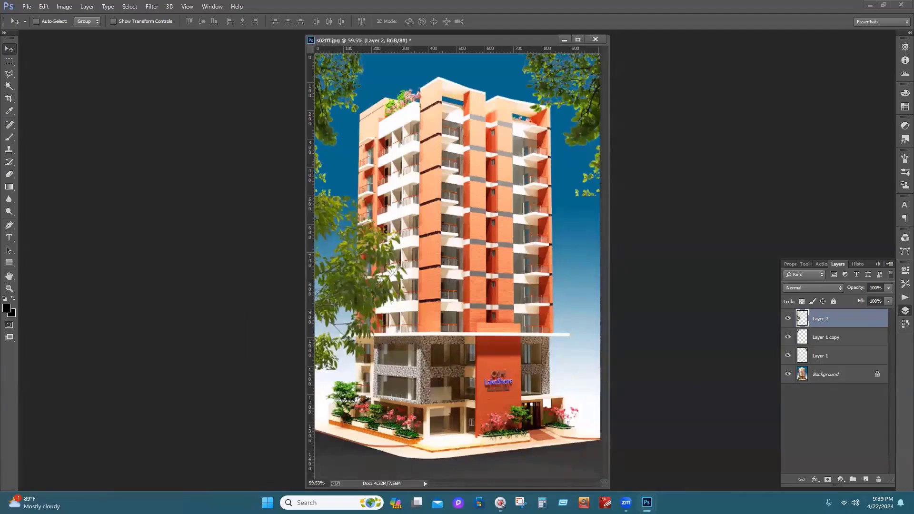
Darken the Layer 2 foliage with Curves, lowering the midtones to about output 88 at input 116
key(ctrl+m)
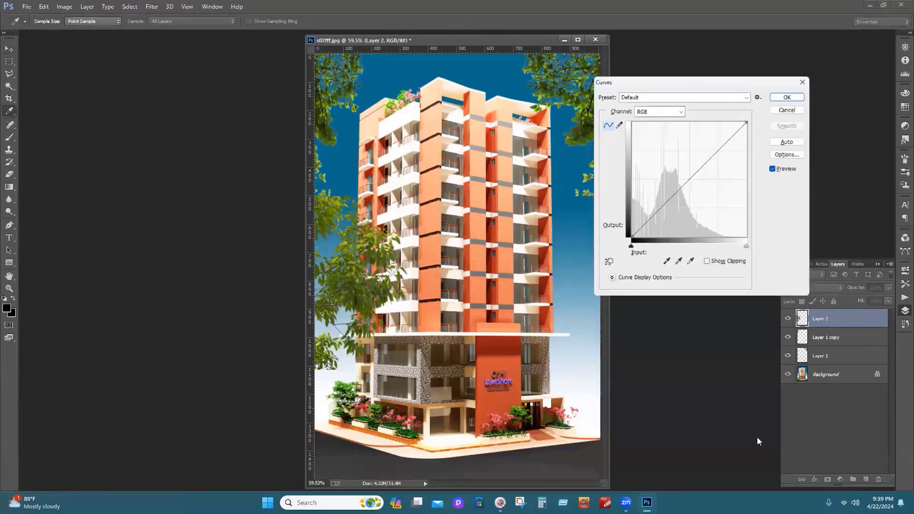
drag(685, 218, 684, 197)
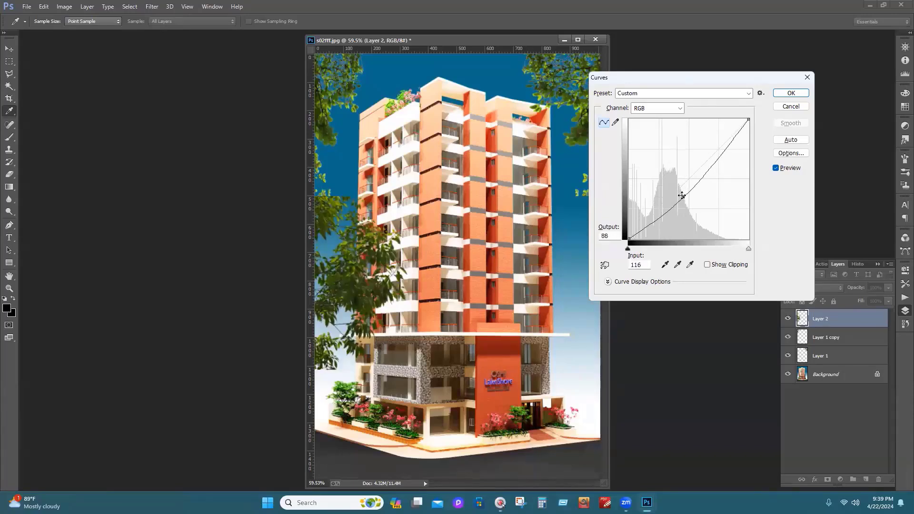
click(777, 99)
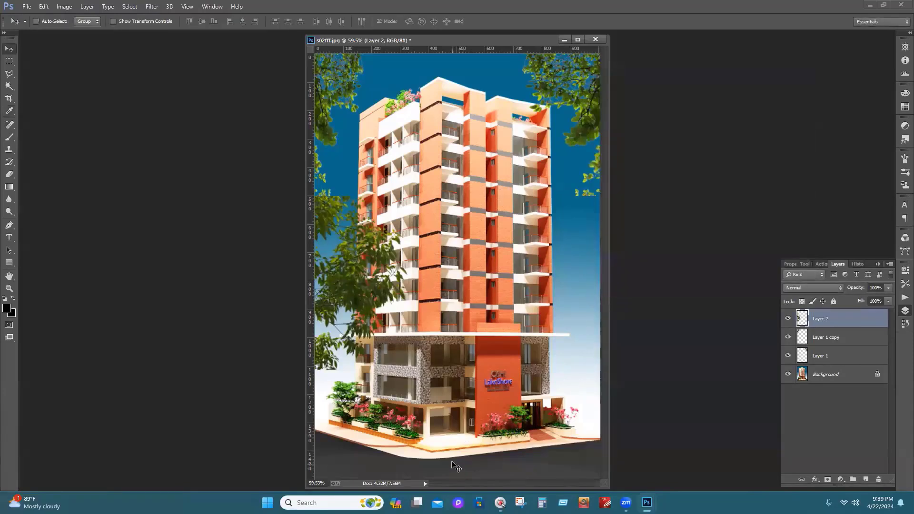
Open the sheet of assorted trees and branches beginning 48996f30 from the PNG TREE folder
click(26, 6)
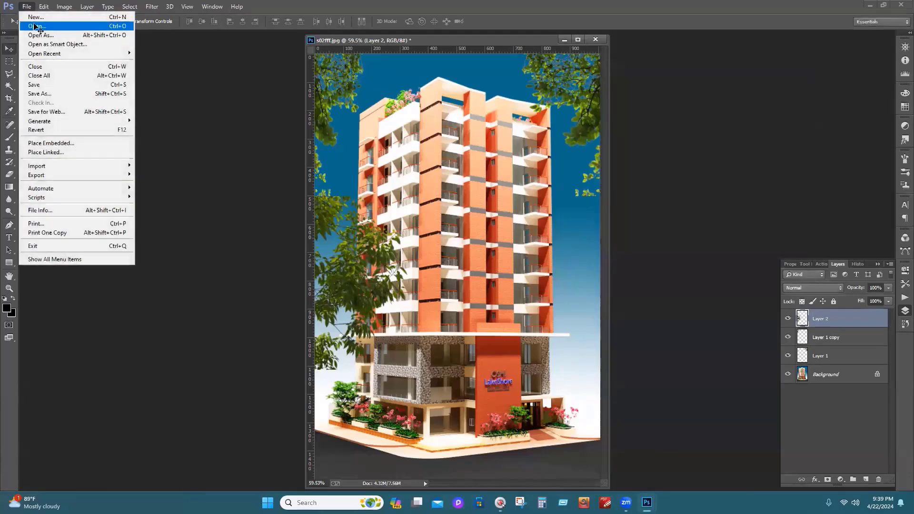
click(36, 25)
click(423, 235)
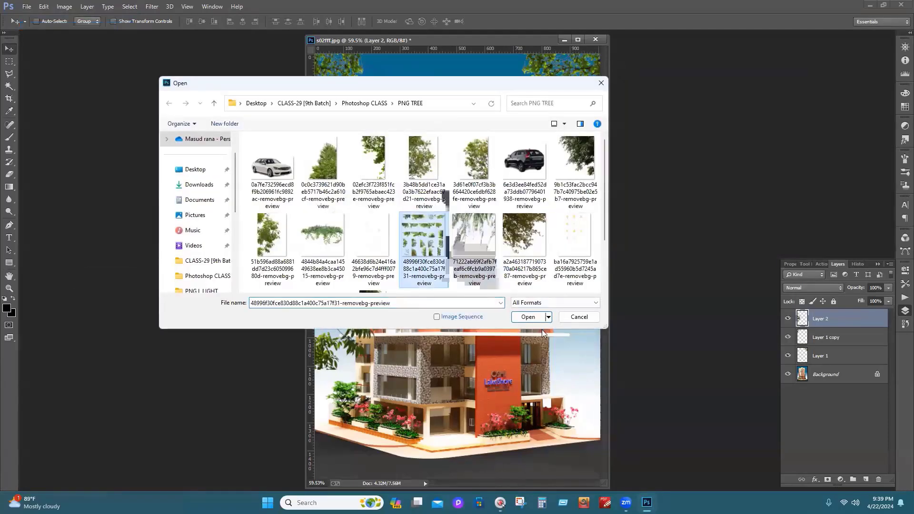
click(534, 318)
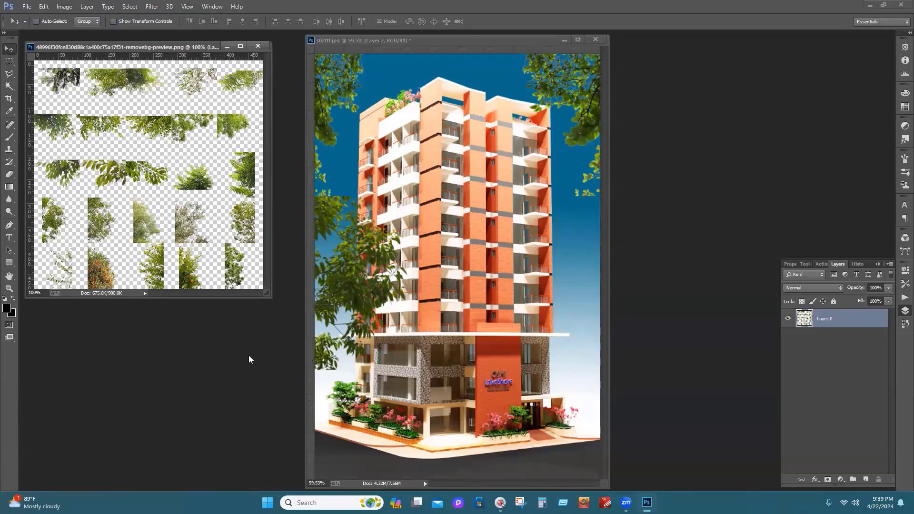
Select the green tree second from the right in the sheet's lowest row and paste a copy into the building render
click(9, 61)
drag(174, 246, 205, 289)
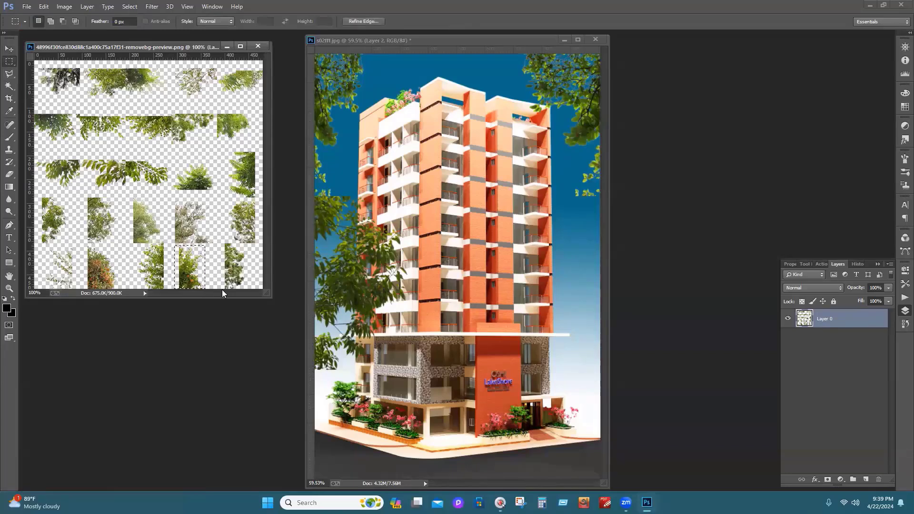
click(385, 40)
key(ctrl+v)
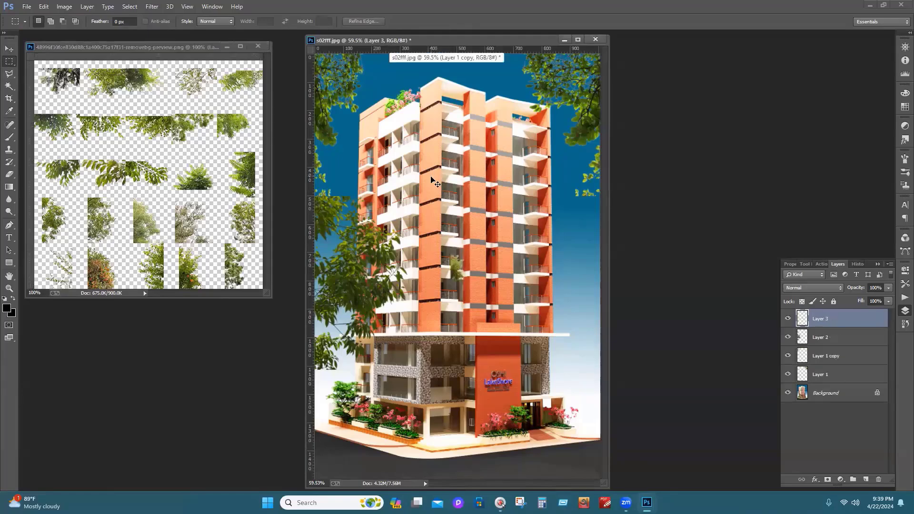
Mirror and enlarge the pasted Layer 3 tree to about -283% width and 324% height beside the building's lower right floors
click(5, 48)
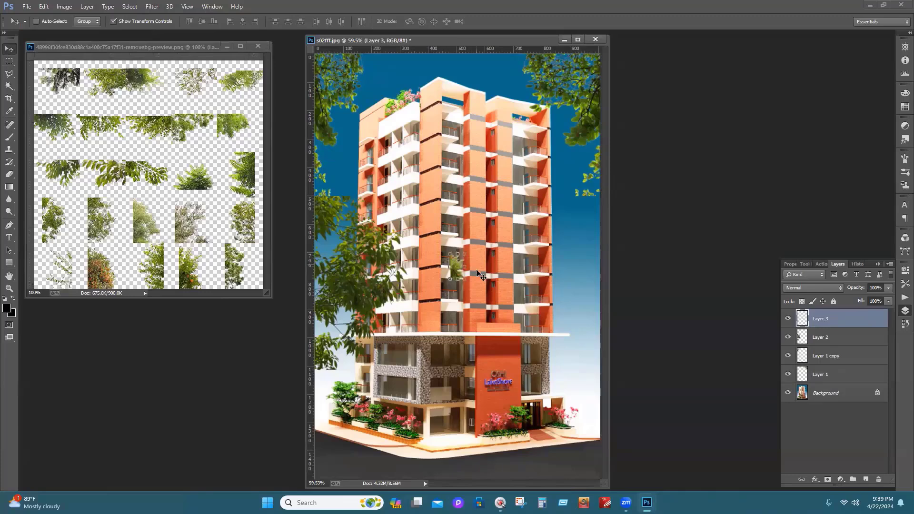
key(ctrl+t)
drag(478, 251, 566, 330)
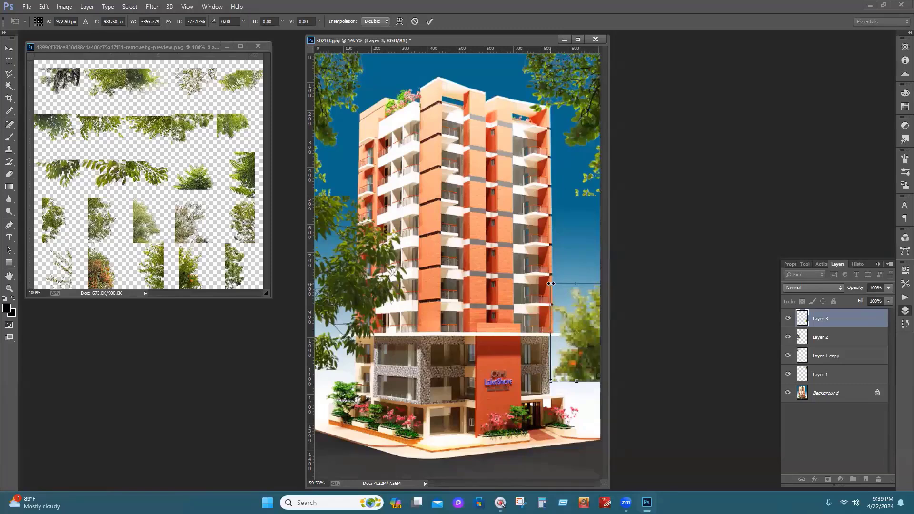
drag(551, 283, 561, 297)
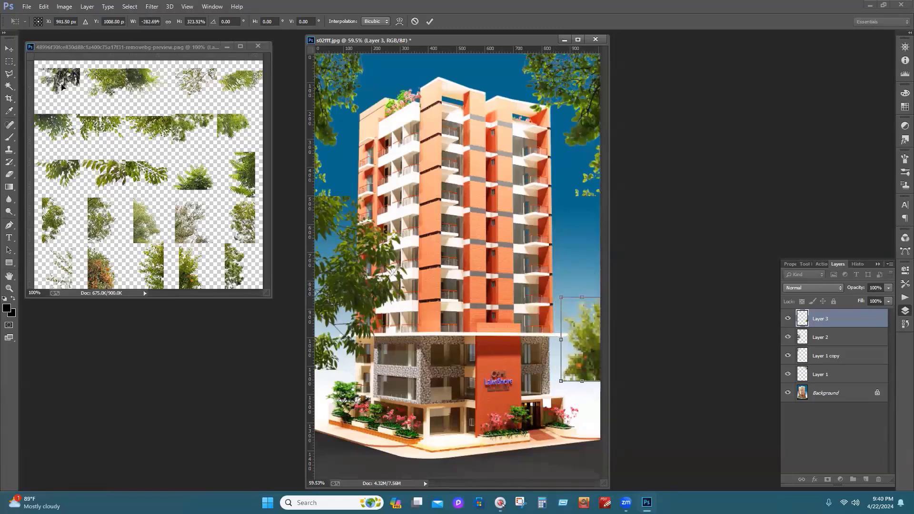
click(9, 48)
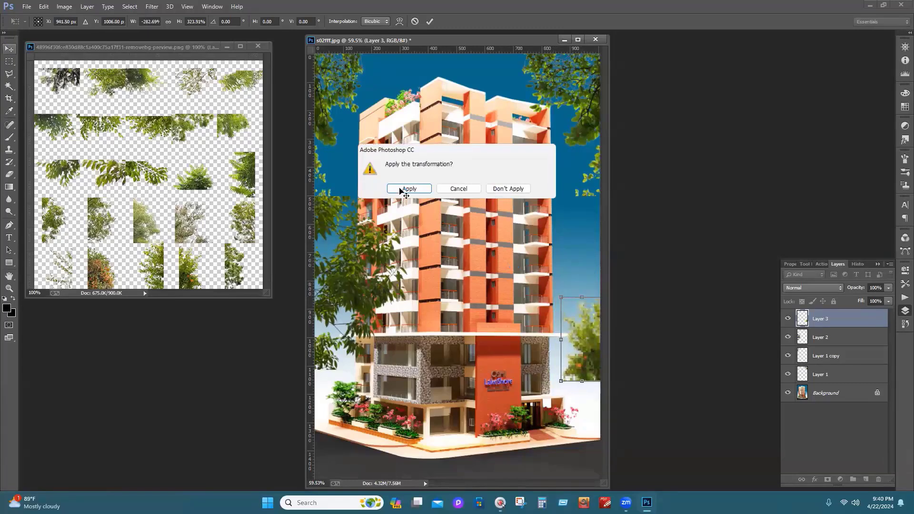
key(Return)
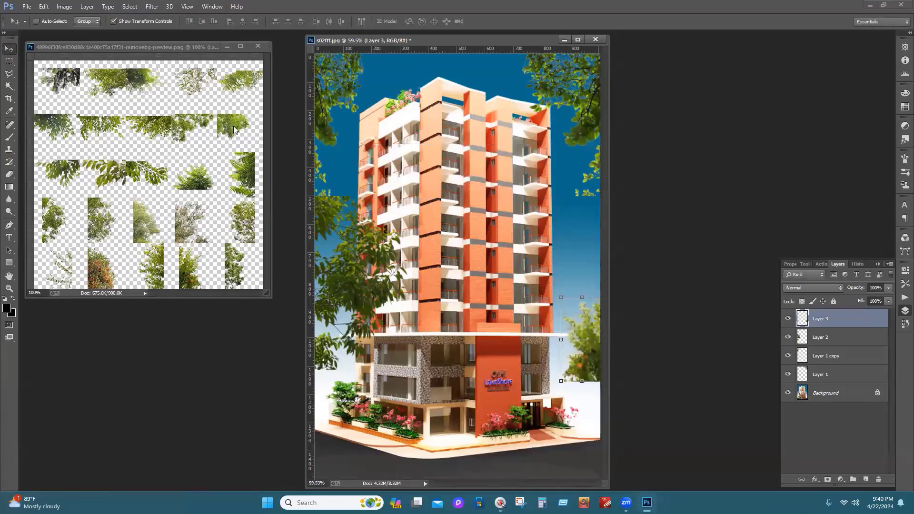
Reposition the Layer 3 tree at the image's right edge, beside the ground-floor entrance
click(134, 21)
drag(588, 360, 590, 465)
drag(591, 459, 464, 238)
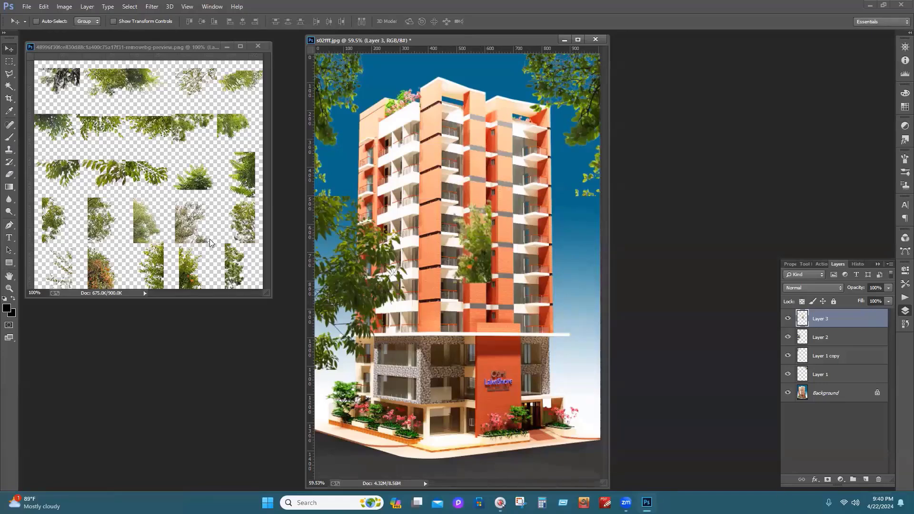
drag(470, 253, 599, 396)
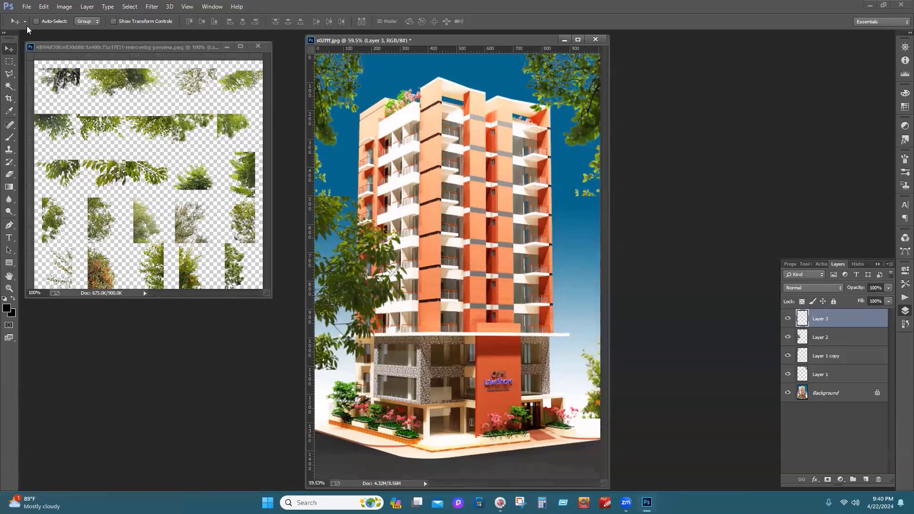
Try to open the white car PNG beginning 0a7fe732 from the PNG TREE folder in Photoshop format
click(27, 7)
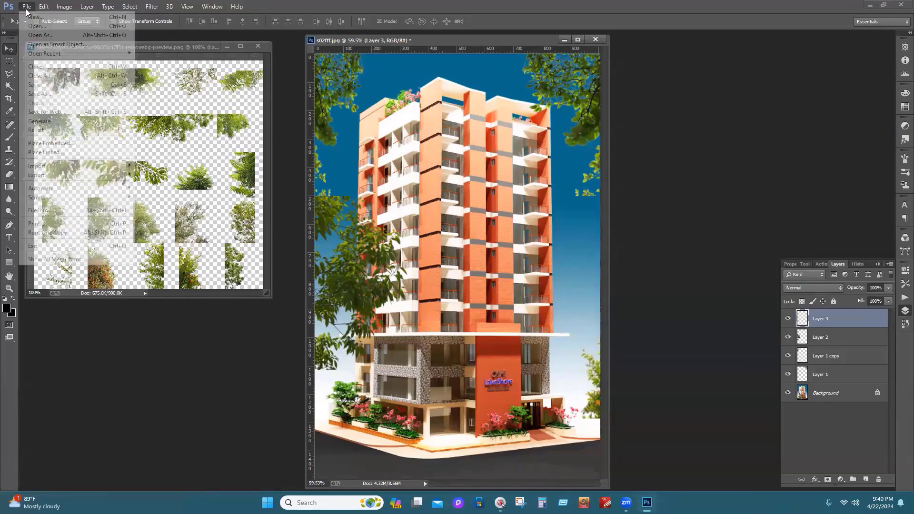
click(50, 35)
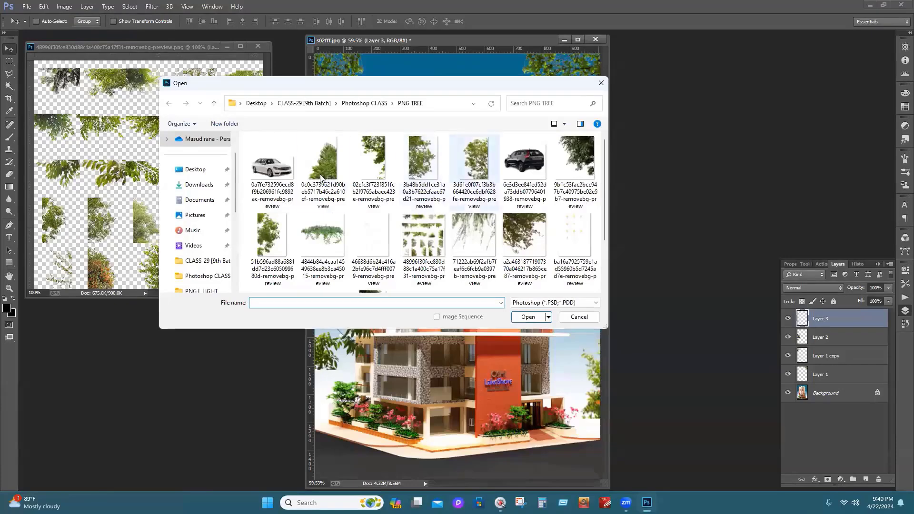
click(528, 317)
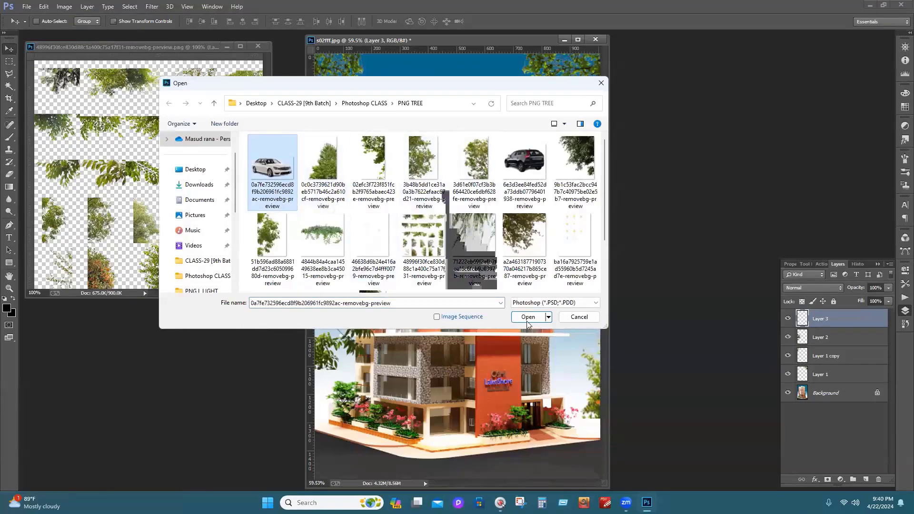
key(Return)
Open the black SUV PNG beginning 6e3d3ee84, copy the car onto the road in the building render, and close both source files
click(26, 7)
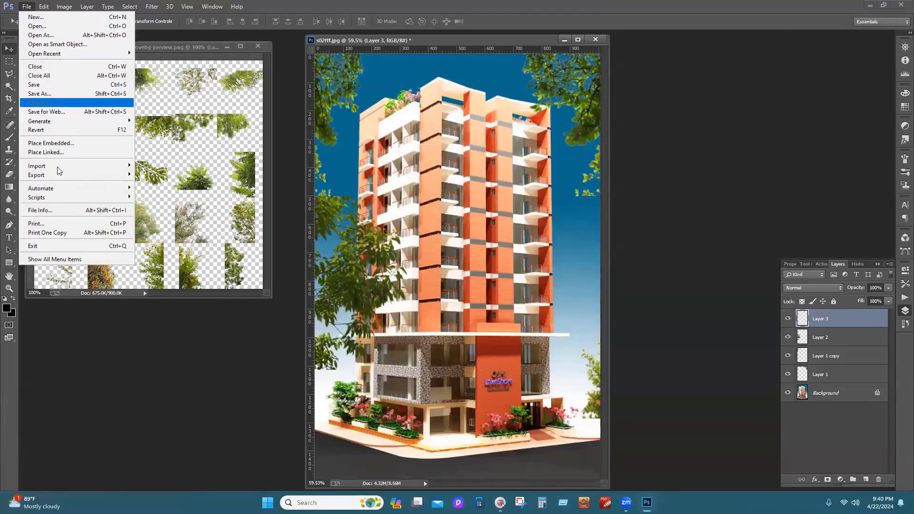
click(58, 34)
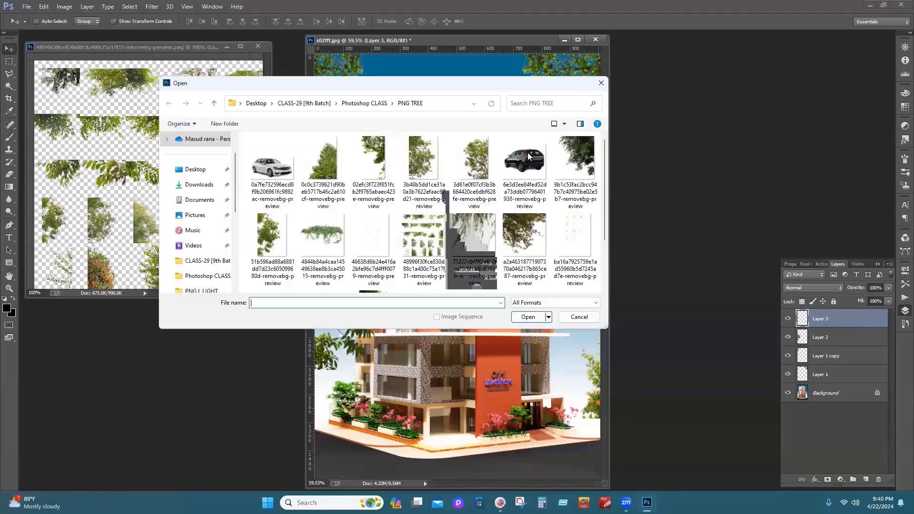
click(528, 318)
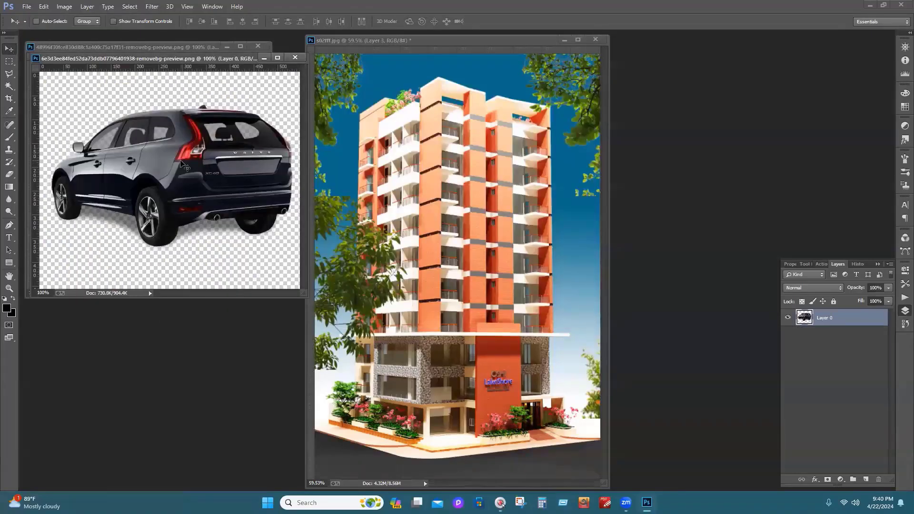
drag(180, 165, 497, 440)
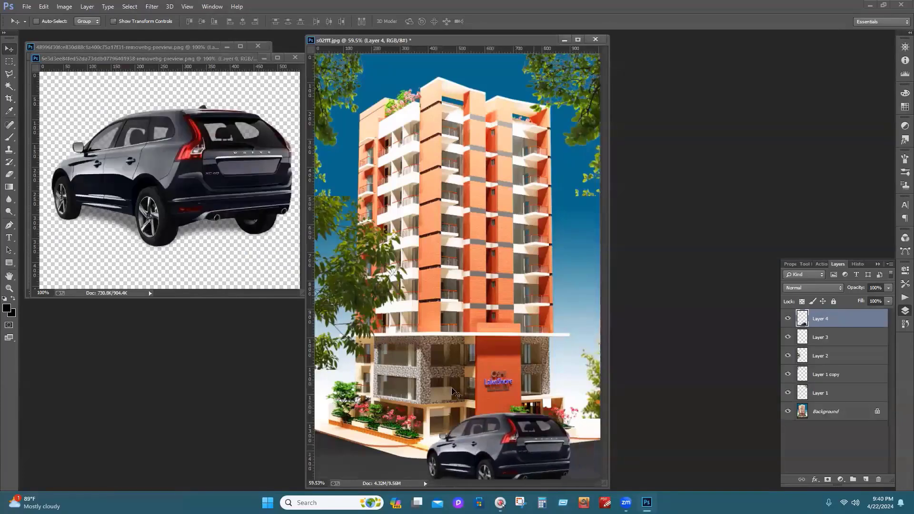
click(295, 57)
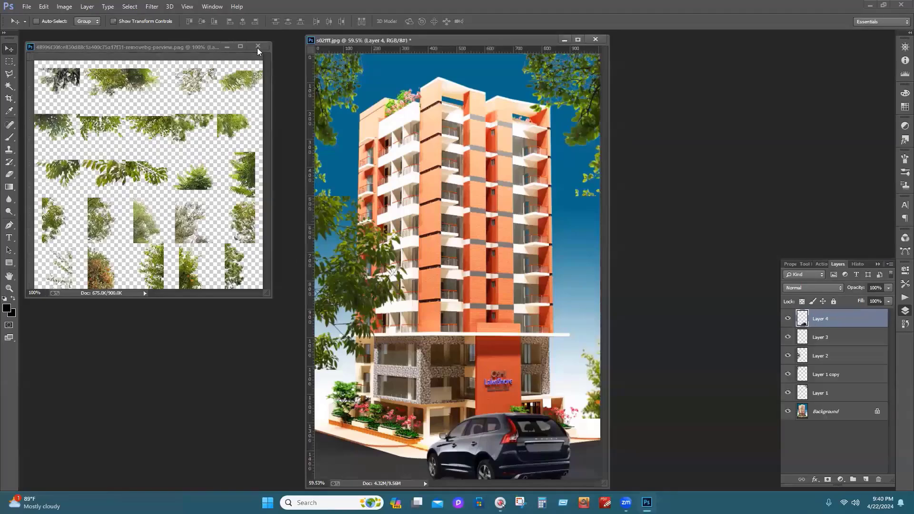
click(257, 46)
Mirror the SUV and scale it to -82.55% width and 79.03% height, partly cropped at the image's lower right corner
click(115, 22)
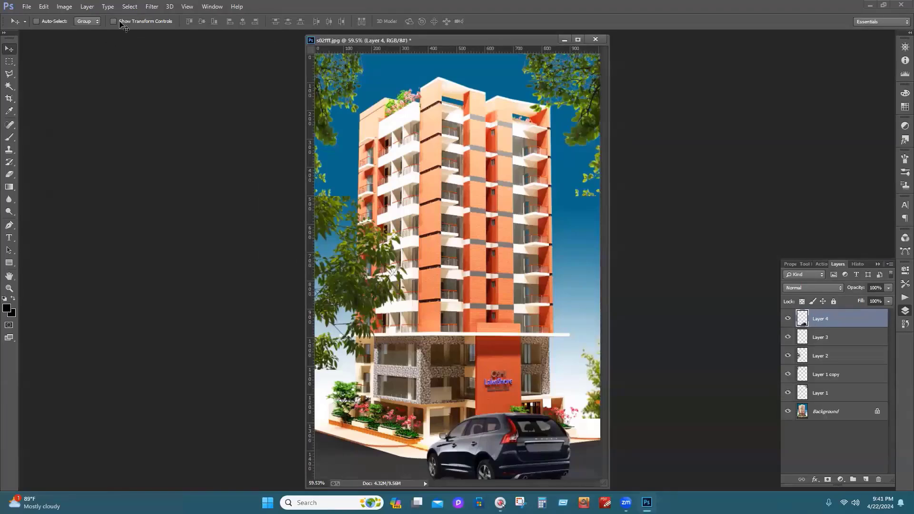
drag(571, 452, 315, 442)
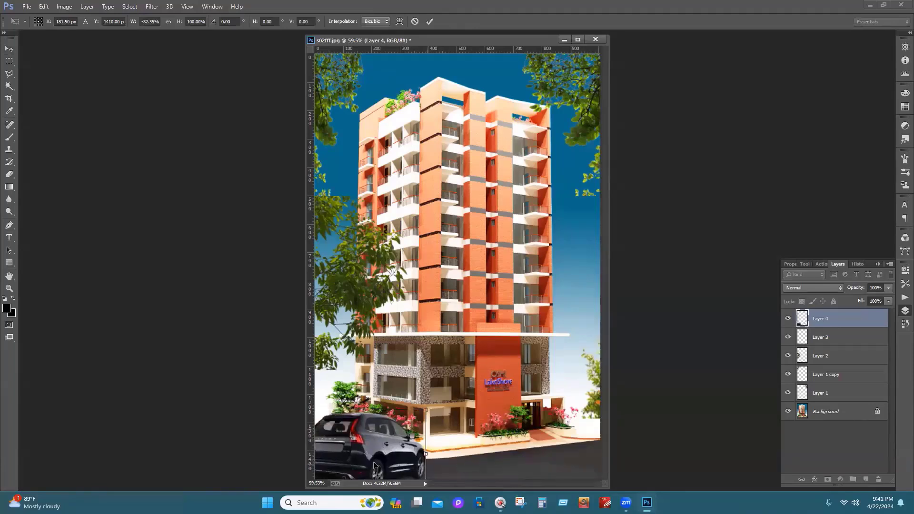
drag(379, 451, 546, 451)
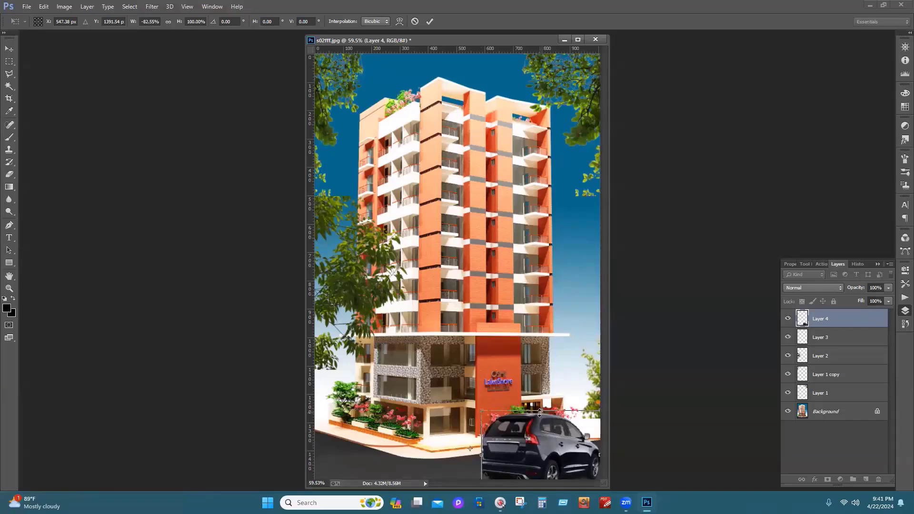
drag(541, 411, 578, 446)
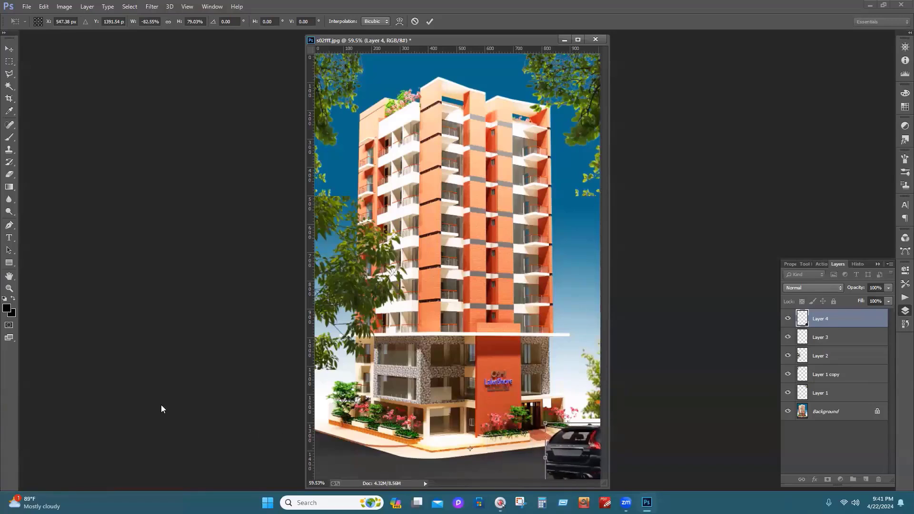
click(9, 48)
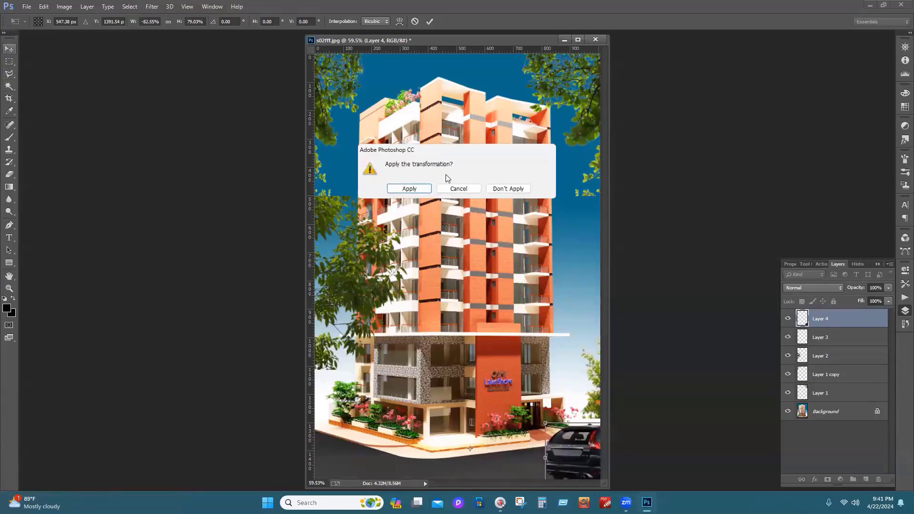
key(Return)
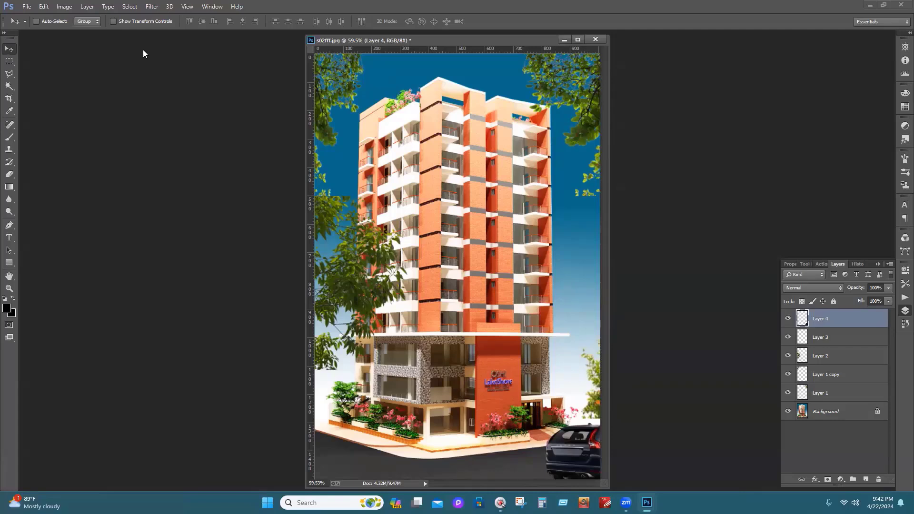
Unlock the Background layer so that it becomes a regular layer
click(822, 412)
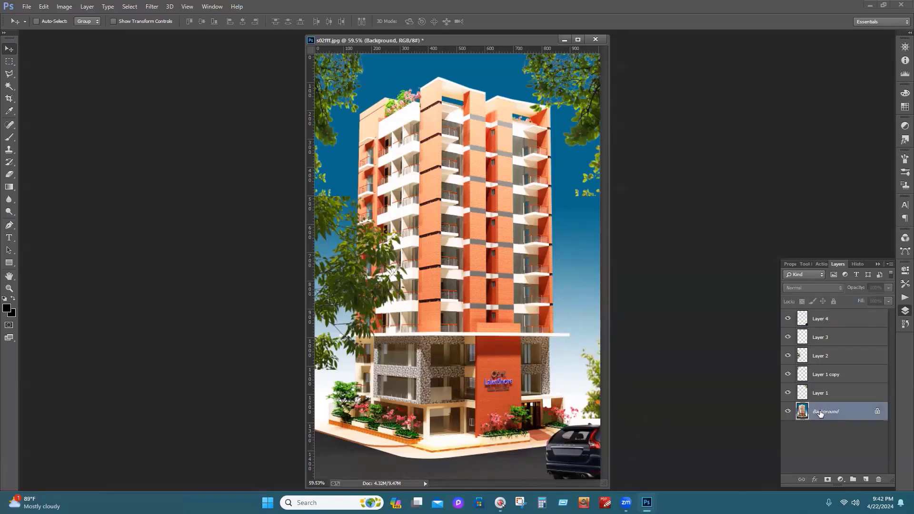
click(878, 412)
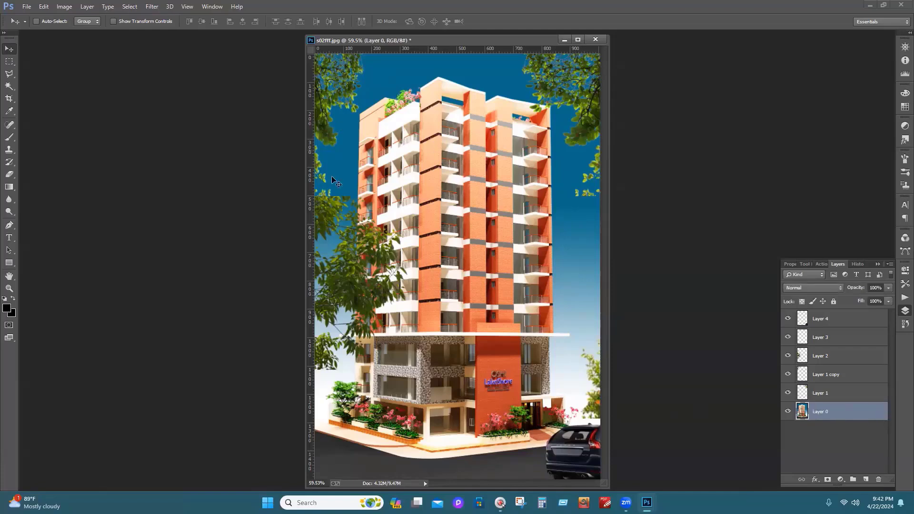
Select the sky on both sides of the building with the Magic Wand at tolerance 32, and clear the selection
click(9, 86)
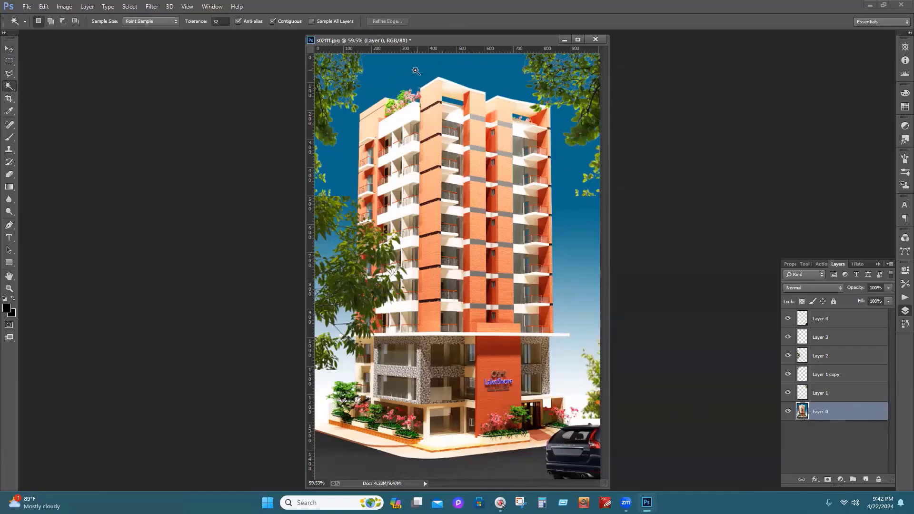
click(417, 78)
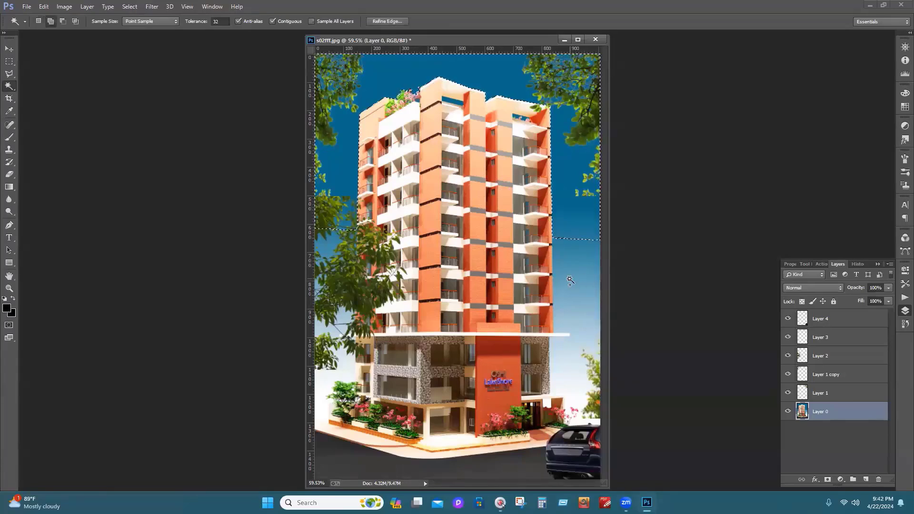
shift+click(570, 282)
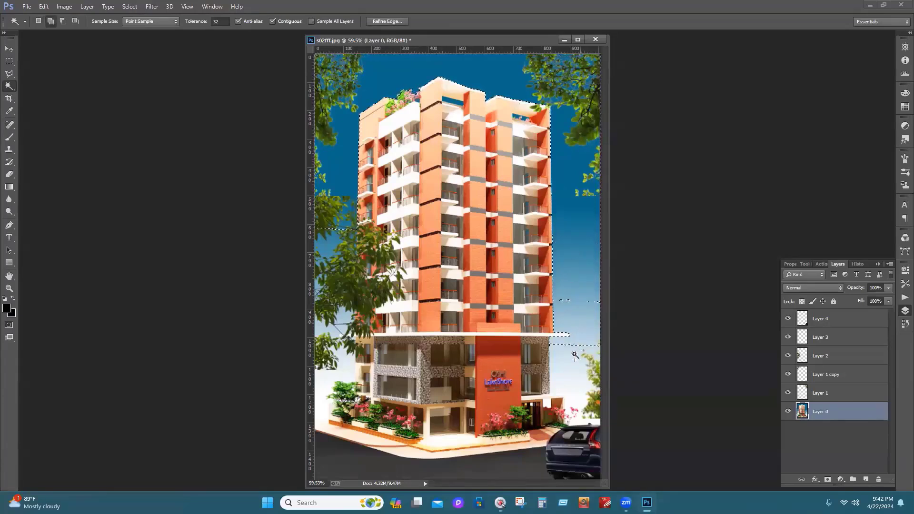
click(575, 357)
click(328, 329)
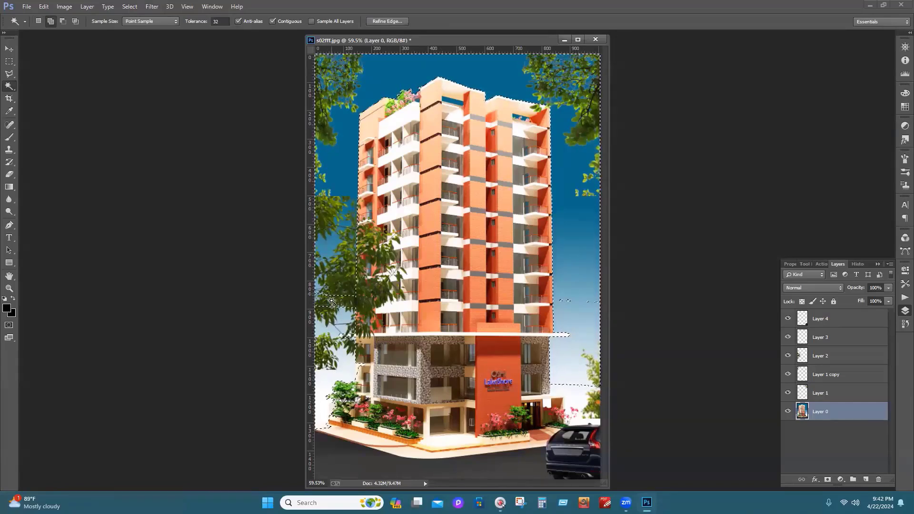
click(328, 237)
shift+click(583, 401)
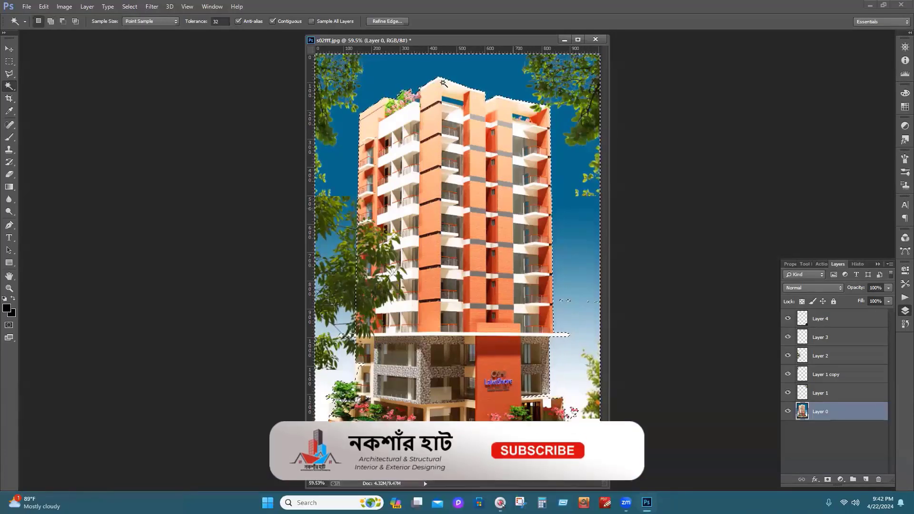
click(128, 6)
click(134, 27)
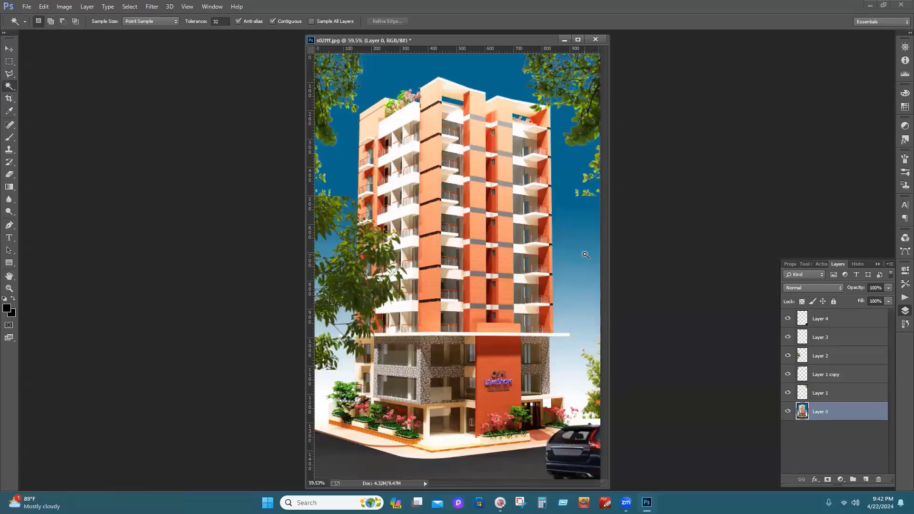
Hide the layer list, switch to Chrome and search Google for "png picture"
key(F7)
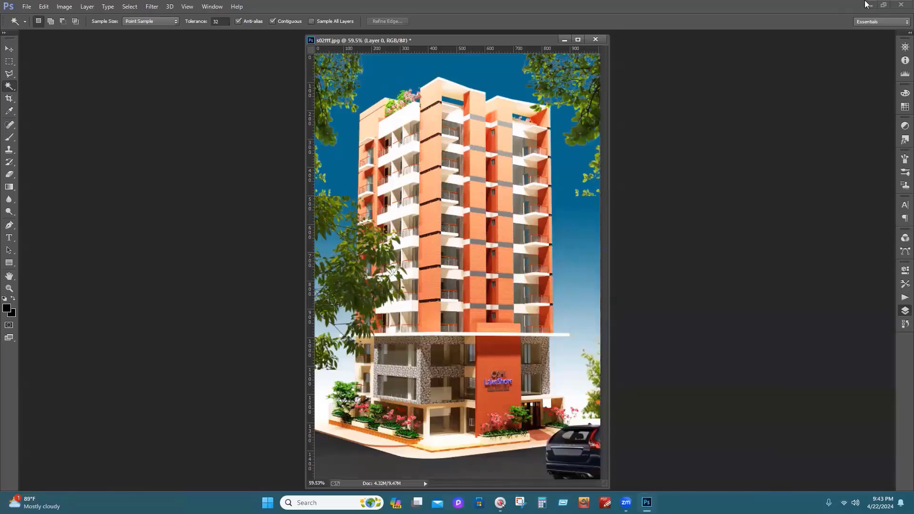
click(865, 4)
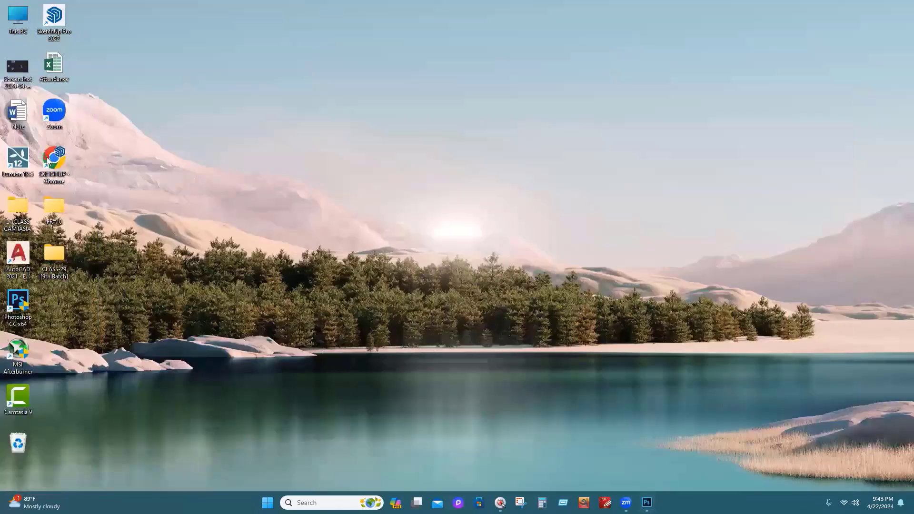
double_click(48, 161)
text(p)
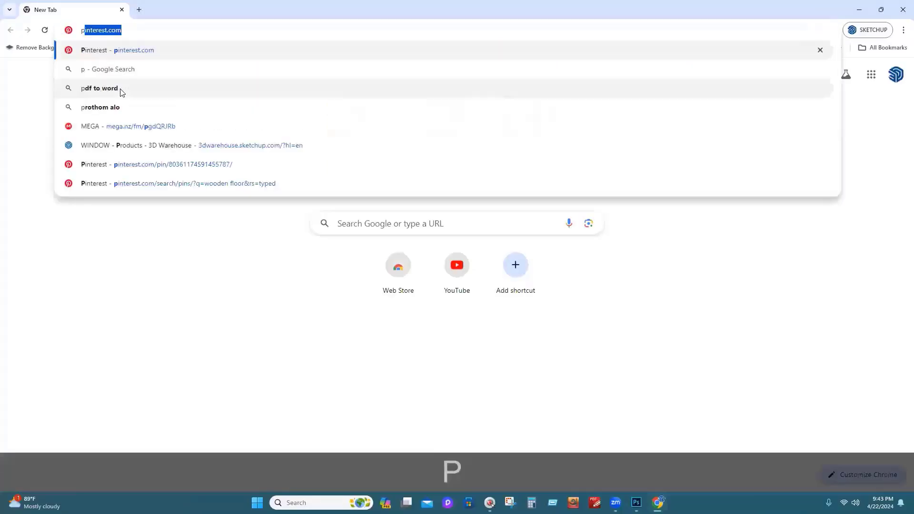
text(n)
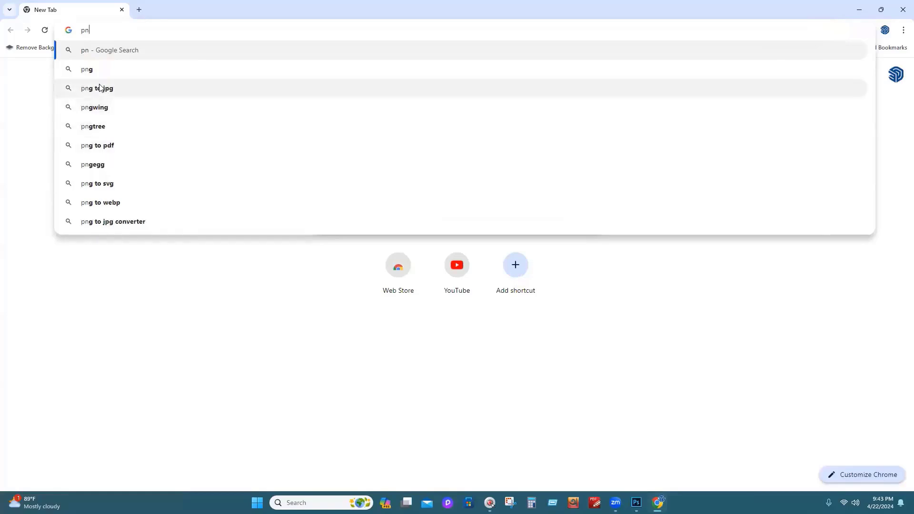
text(g )
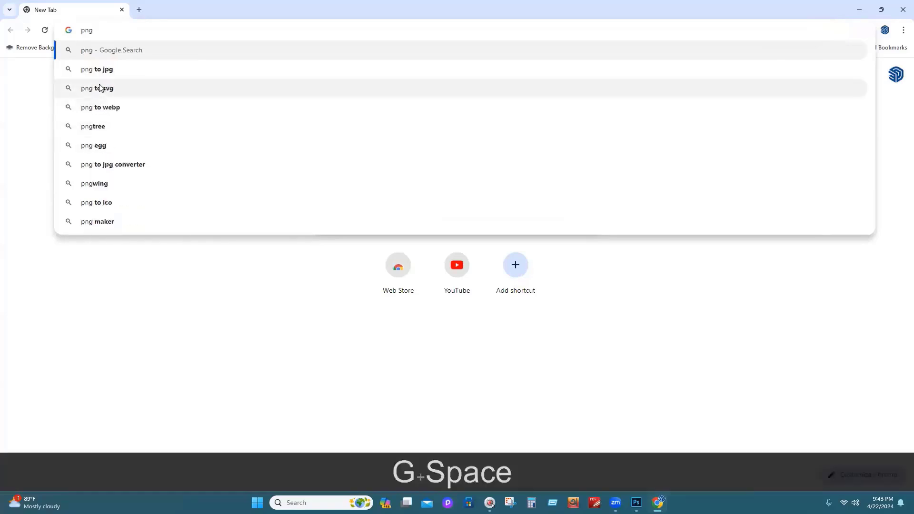
text(picture)
key(Return)
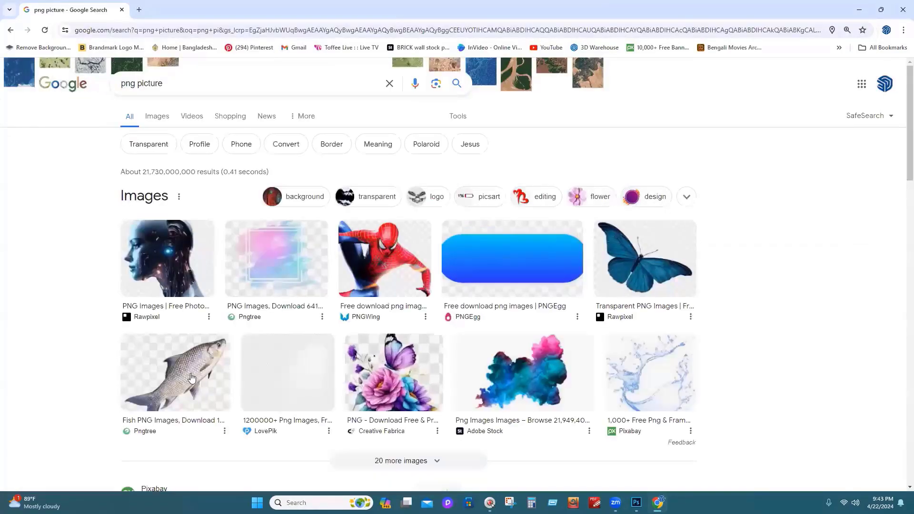
Preview the blue butterfly PNG from the Google image results and return to Photoshop
click(643, 260)
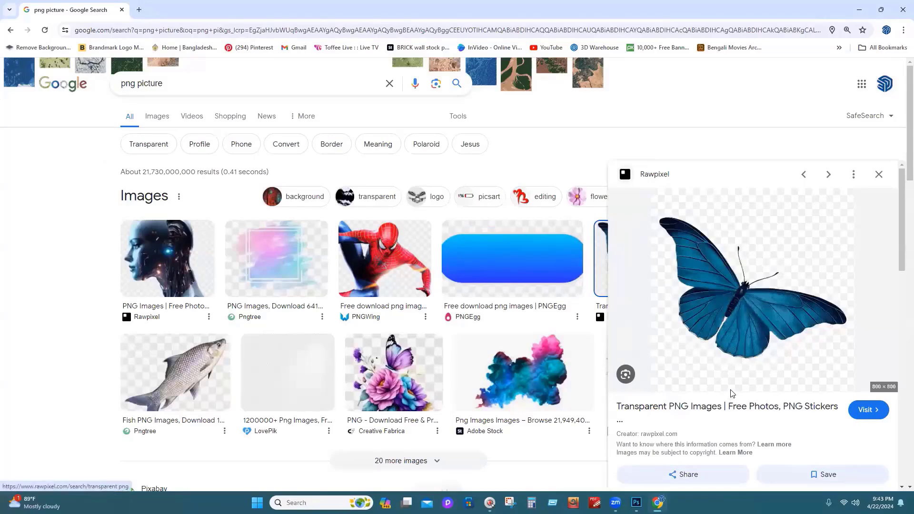
click(865, 16)
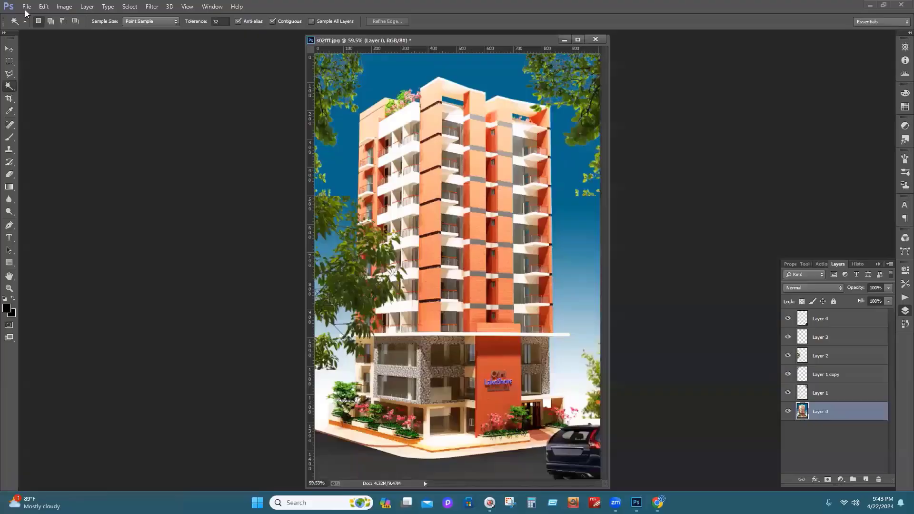
Open the PNG sheet of assorted tree and foliage cut-outs from the PNG TREE folder, view it and close it
click(27, 6)
click(37, 26)
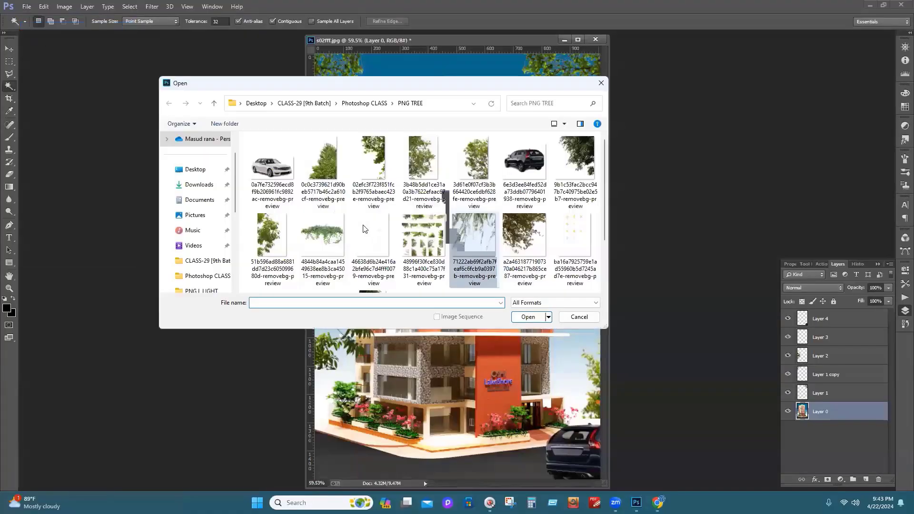
scroll(396, 204, down, 2)
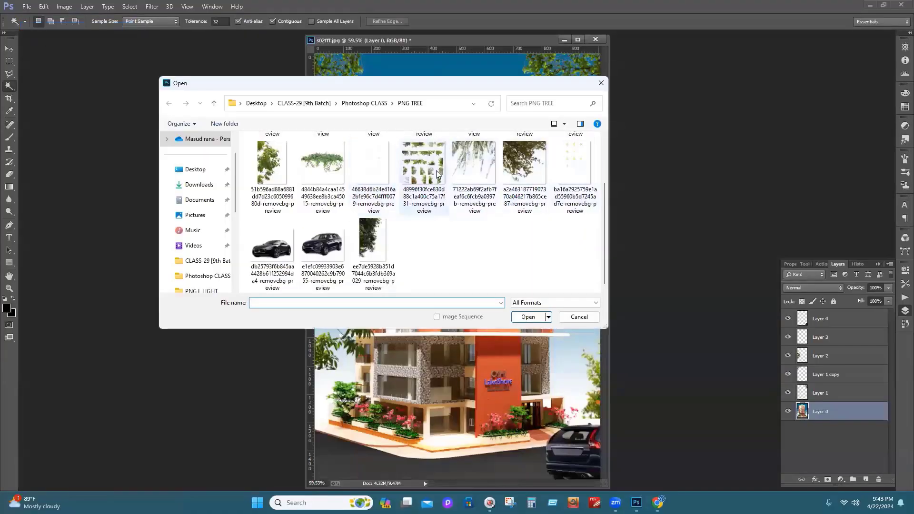
click(422, 164)
click(526, 317)
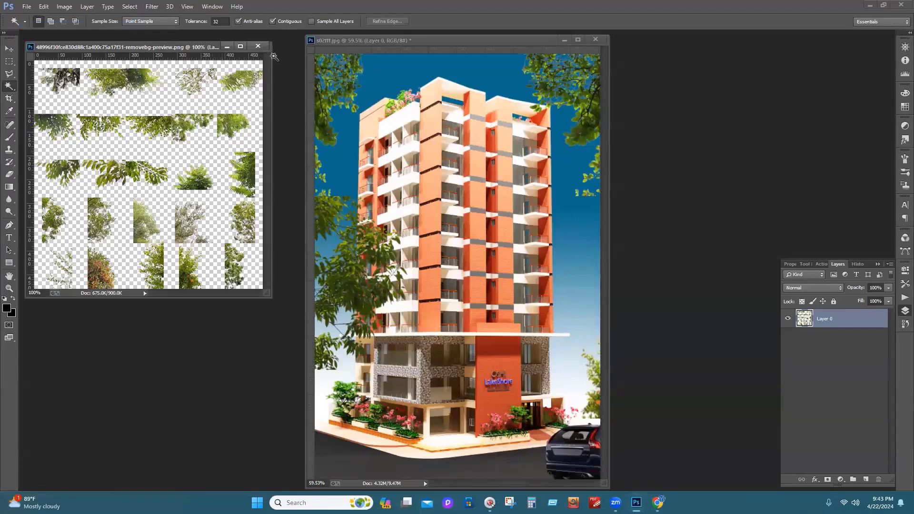
click(258, 47)
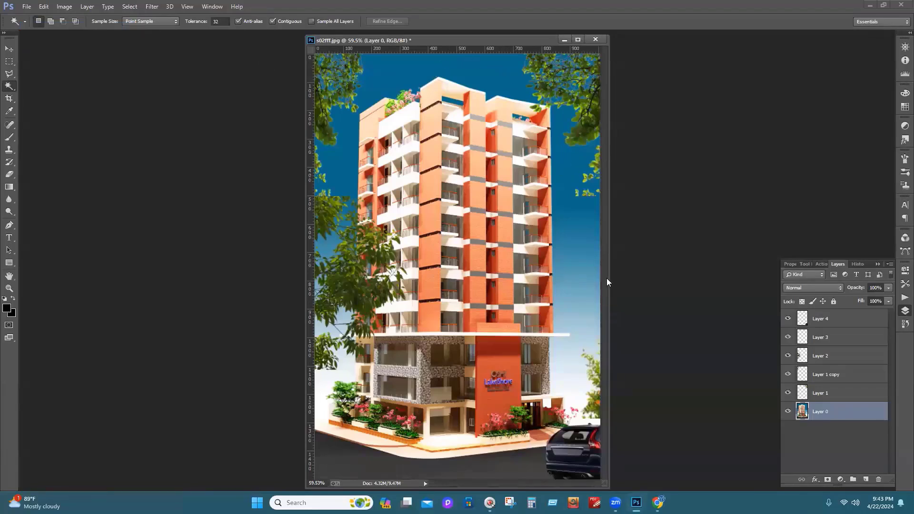
Close the apartment building image s02fff.jpg
click(26, 7)
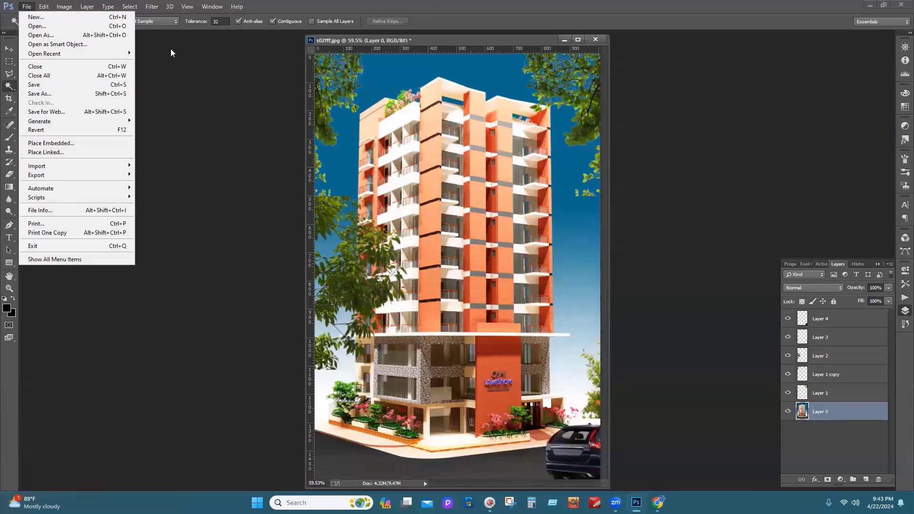
click(204, 79)
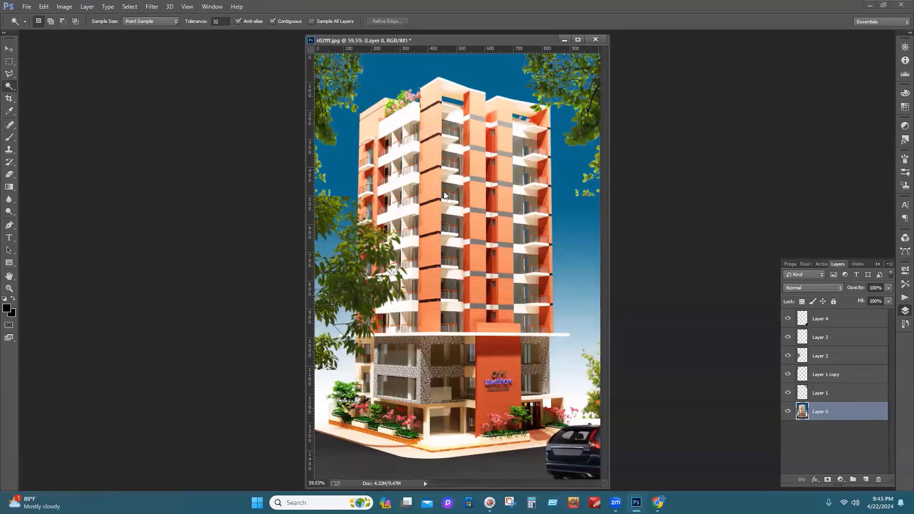
click(595, 39)
click(446, 189)
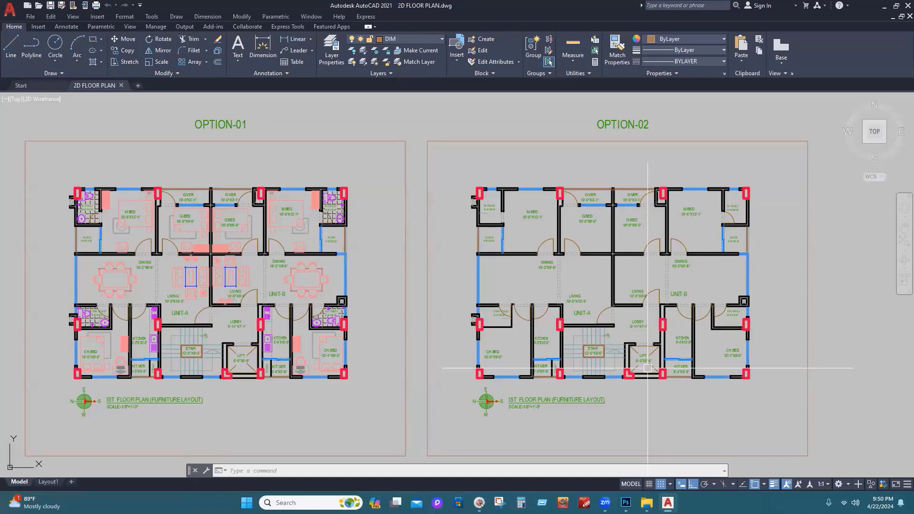
In AutoCAD, start a plot, define its window around the furnished OPTION-01 floor plan, and check the plot preview
drag(225, 262, 324, 249)
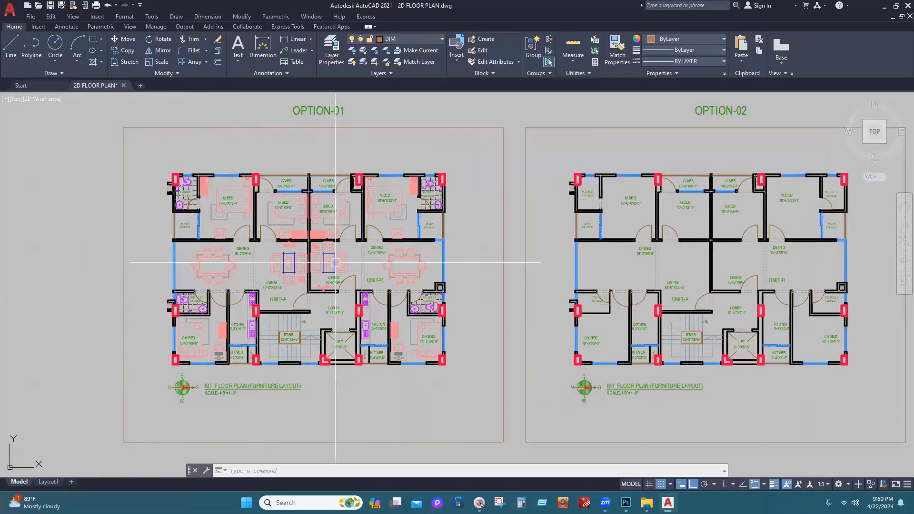
key(ctrl+p)
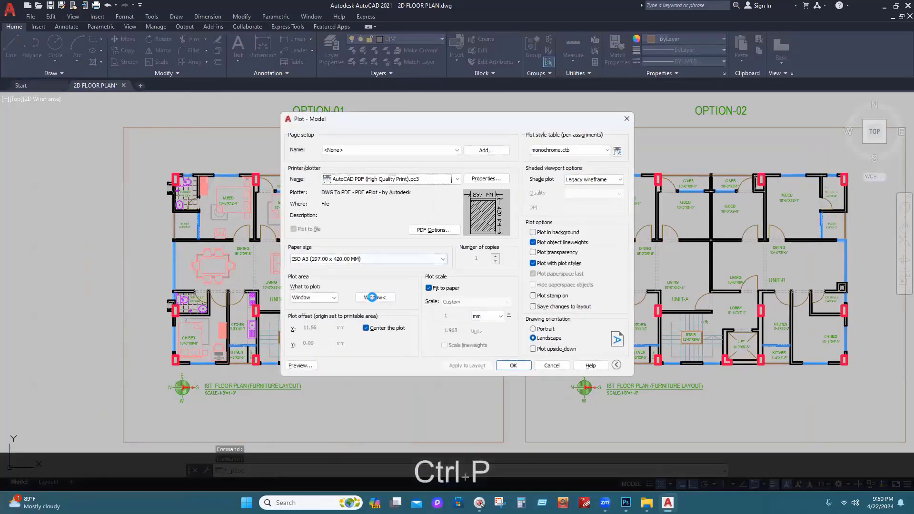
click(372, 297)
click(141, 152)
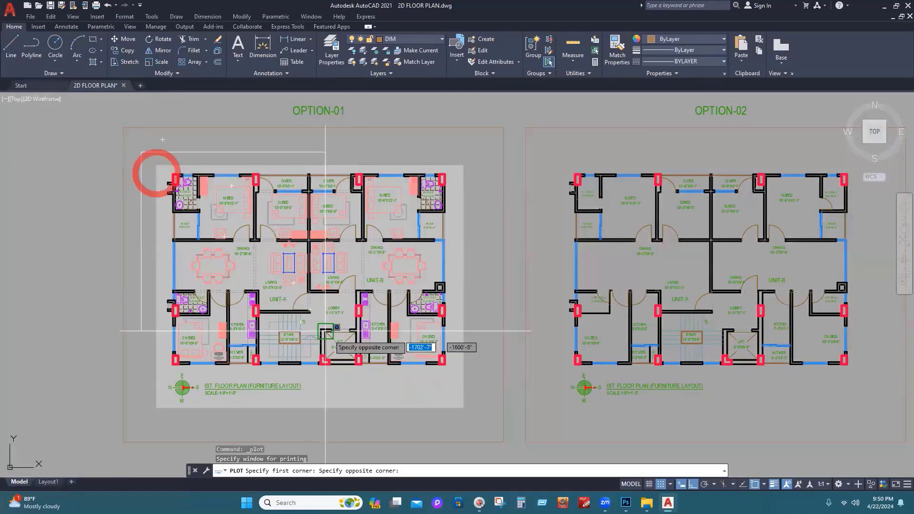
click(472, 425)
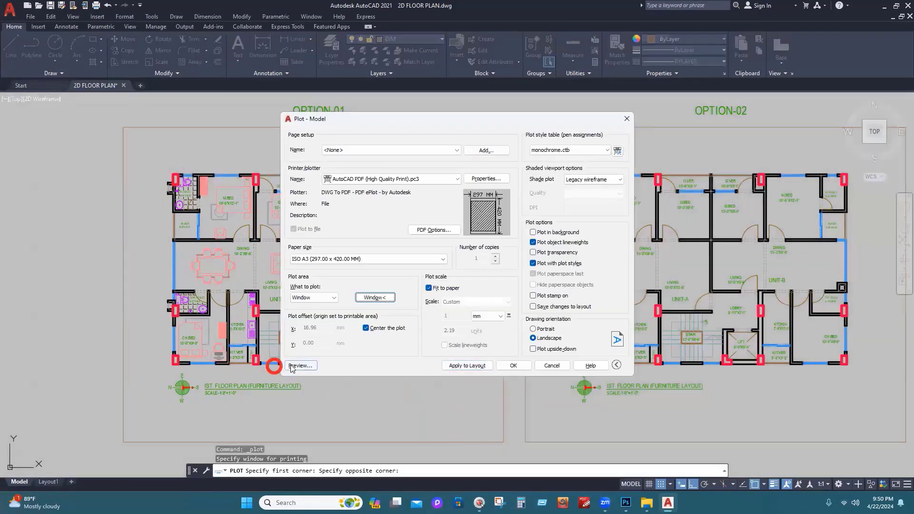
click(300, 366)
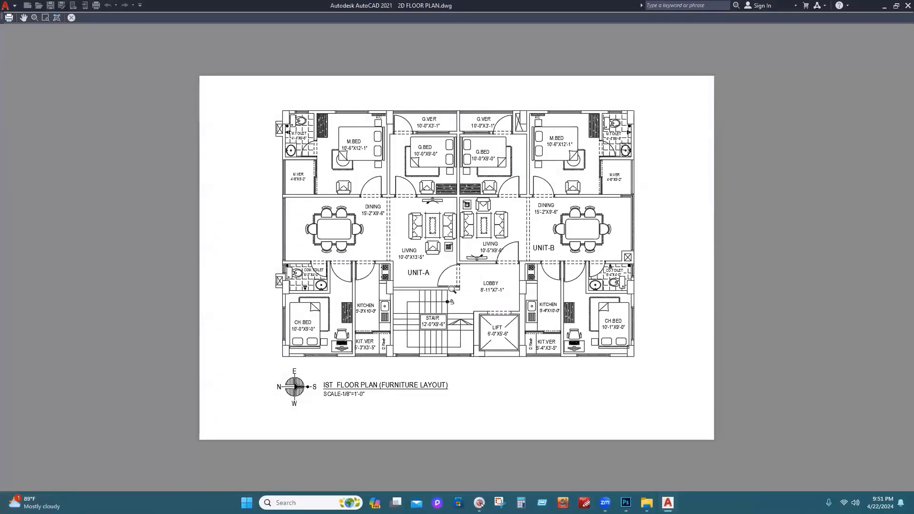
right_click(406, 253)
click(426, 246)
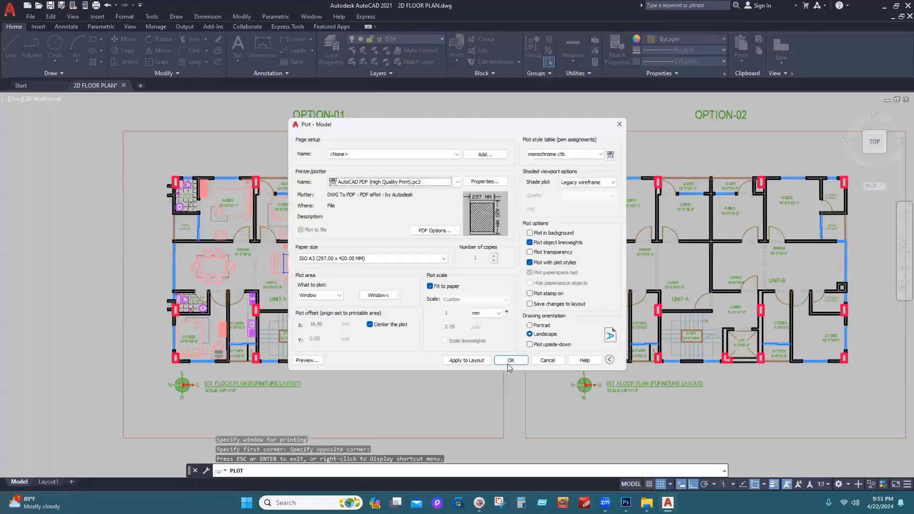
Plot the OPTION-01 plan to a PDF named 01 on the Desktop and return to the drawing
click(510, 360)
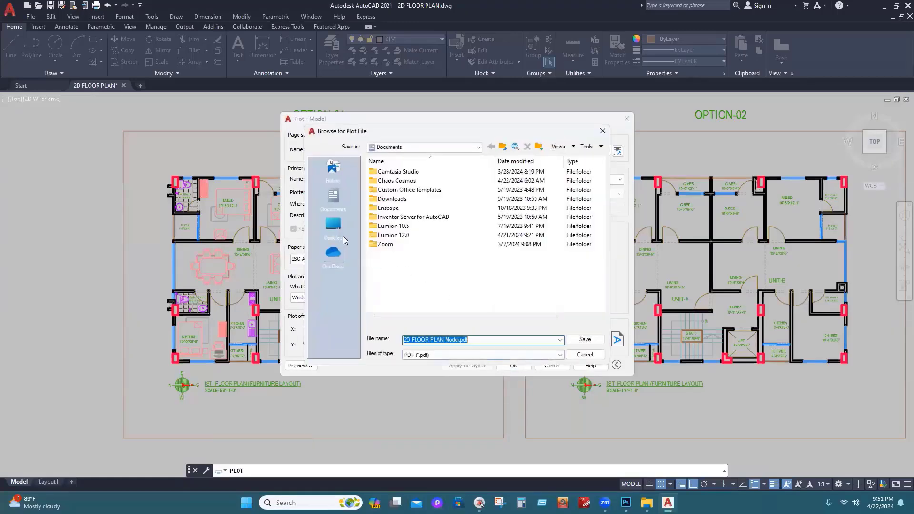
click(344, 237)
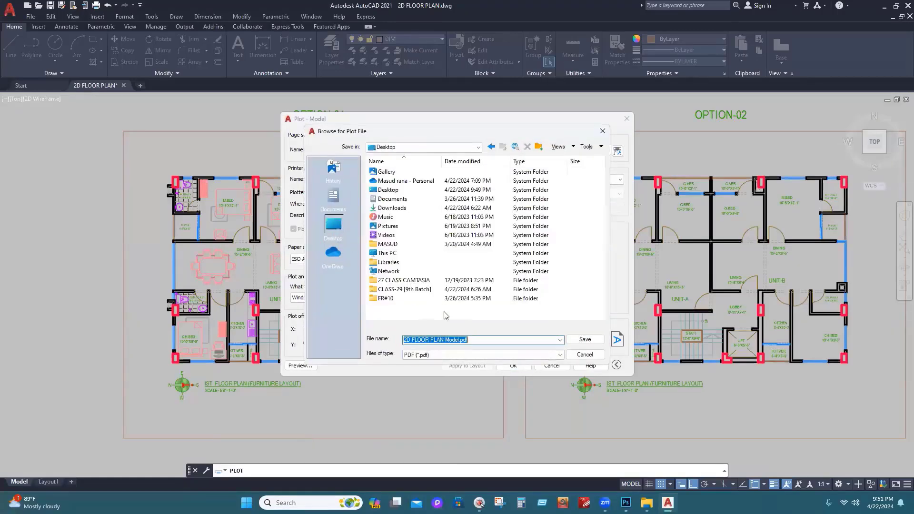
text(01)
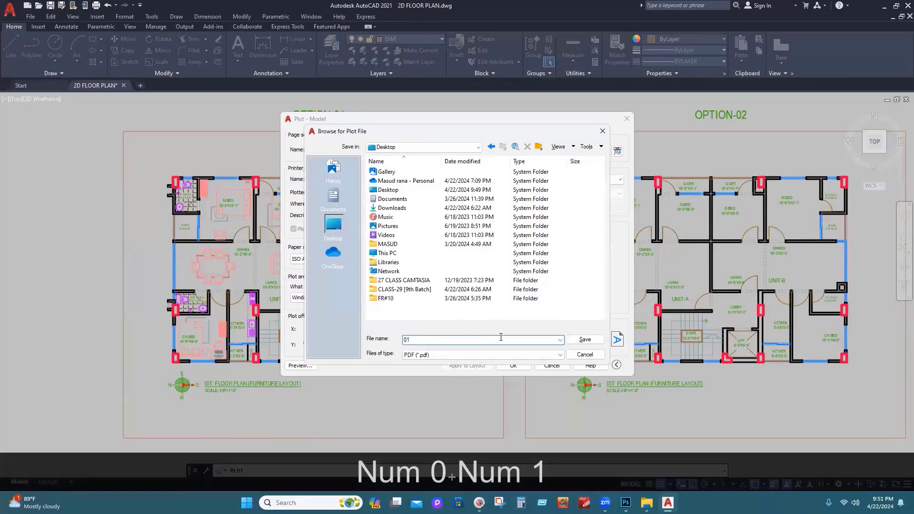
click(588, 341)
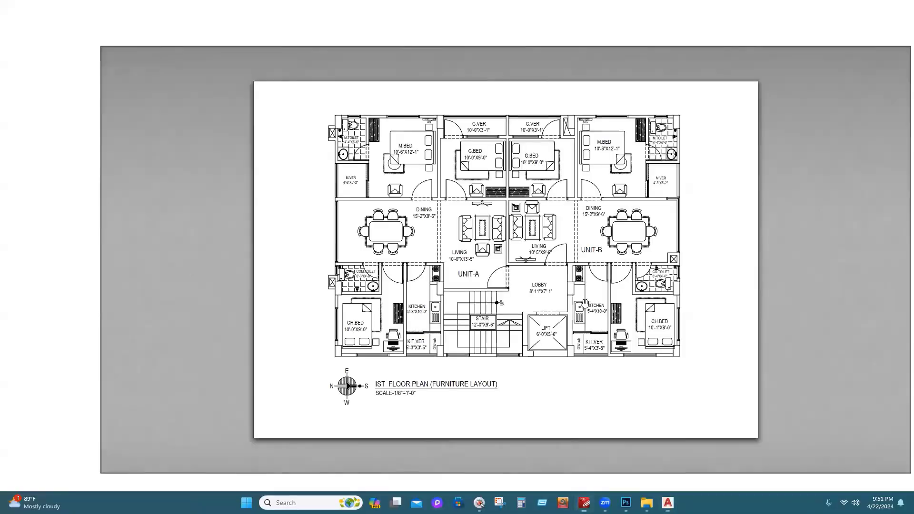
key(Escape)
click(668, 503)
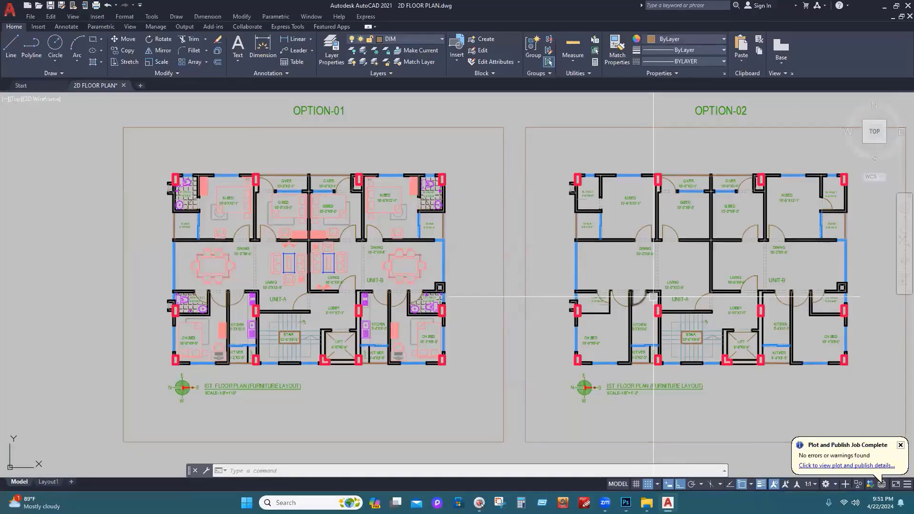
Start another plot, define its window around the unfurnished OPTION-02 floor plan, and check the plot preview
mouse_move(681, 291)
mouse_down()
mouse_move(417, 290)
mouse_move(435, 284)
mouse_up()
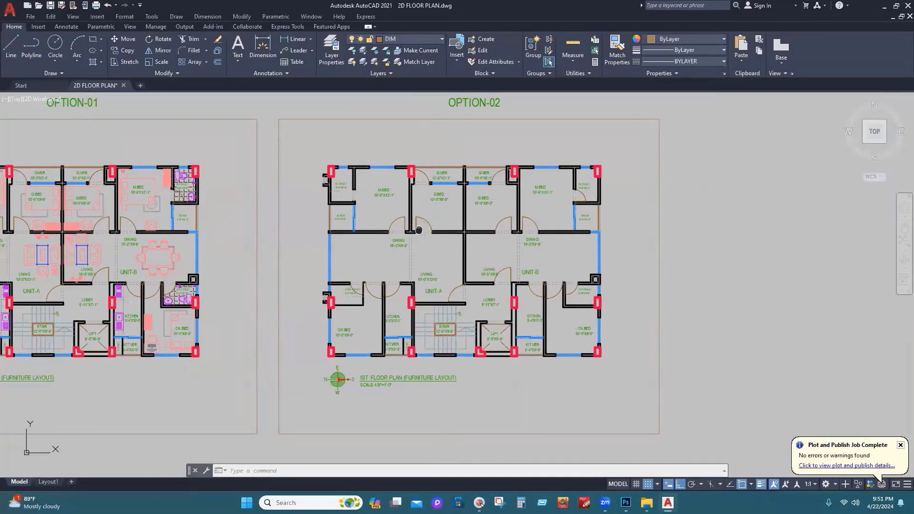
key(ctrl+p)
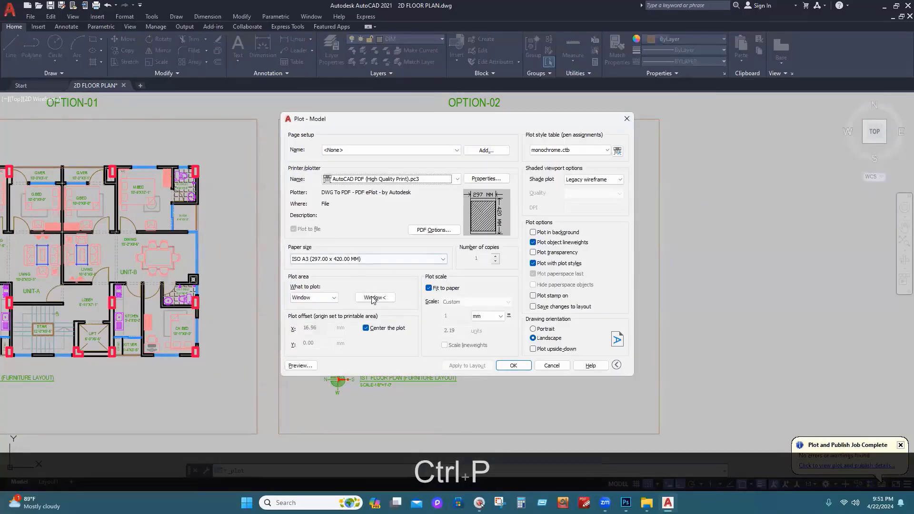
click(374, 298)
click(311, 146)
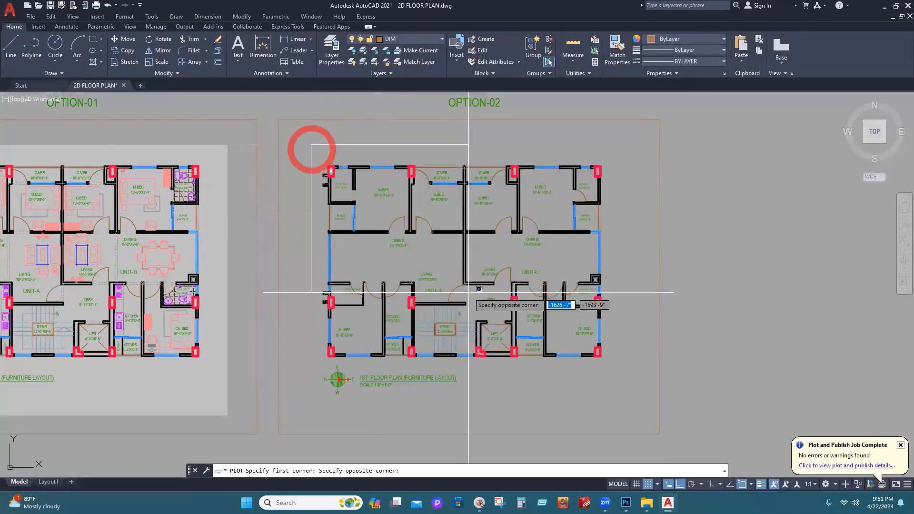
click(623, 403)
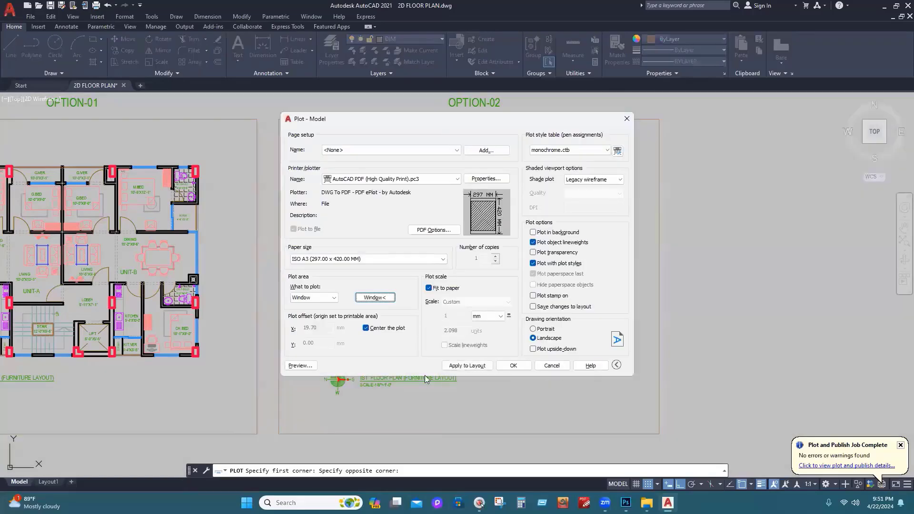
click(300, 366)
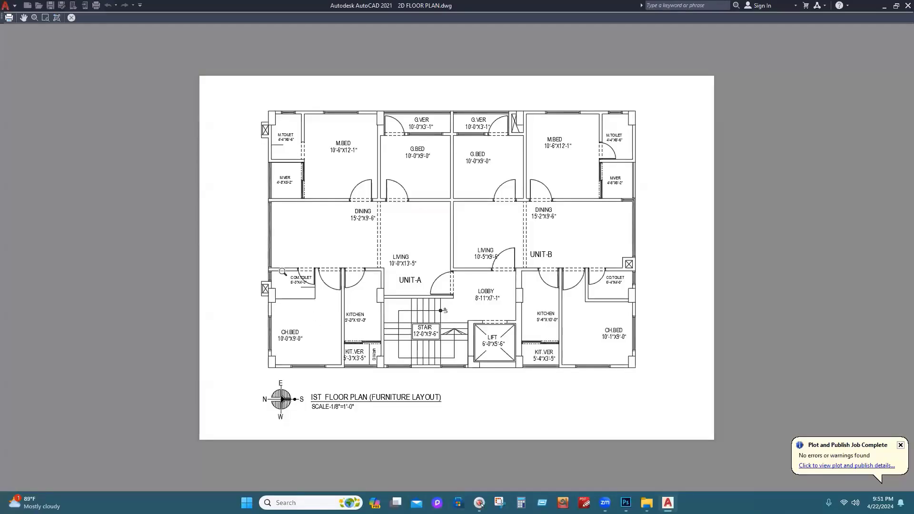
right_click(452, 193)
click(488, 201)
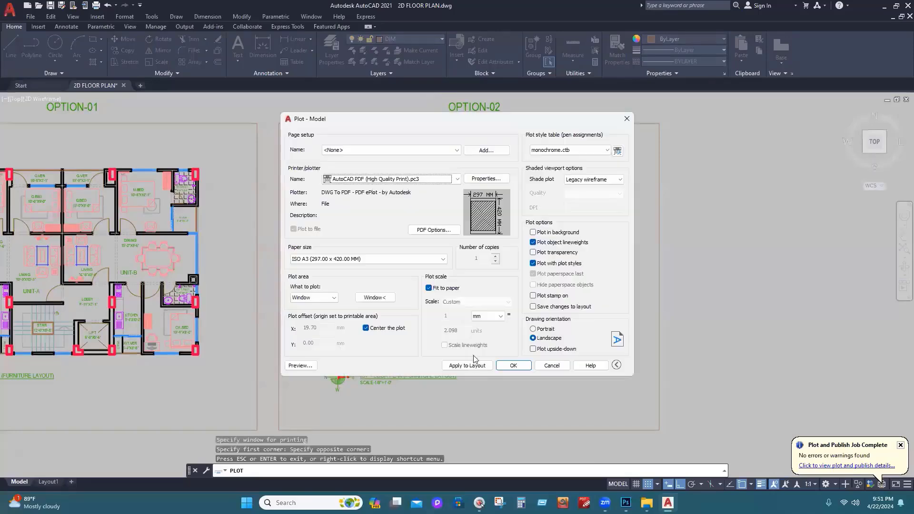
Apply the plot settings to the layout and plot the OPTION-02 plan to a PDF named 02 on the Desktop
click(475, 366)
click(513, 366)
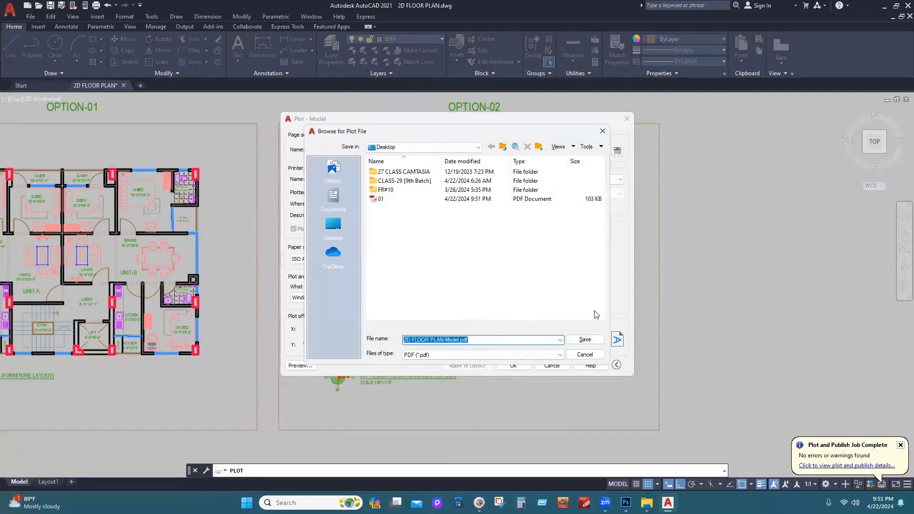
text(02)
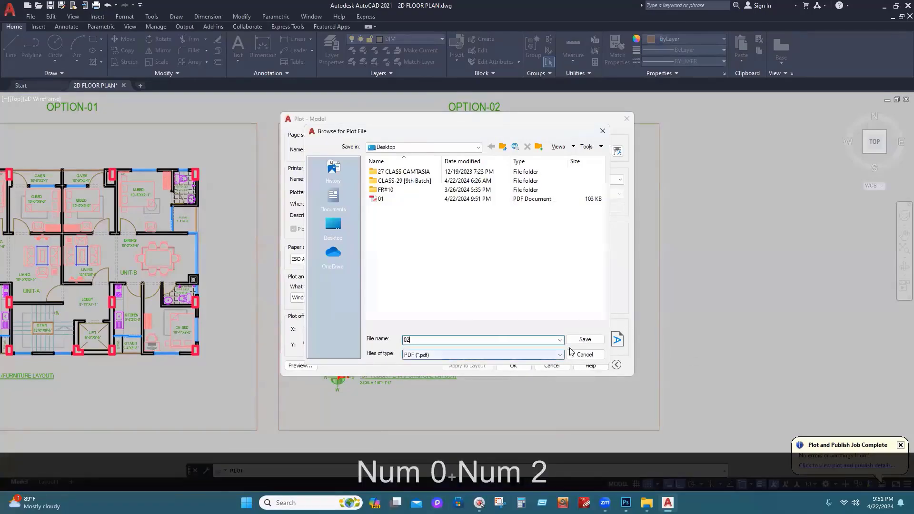
click(586, 340)
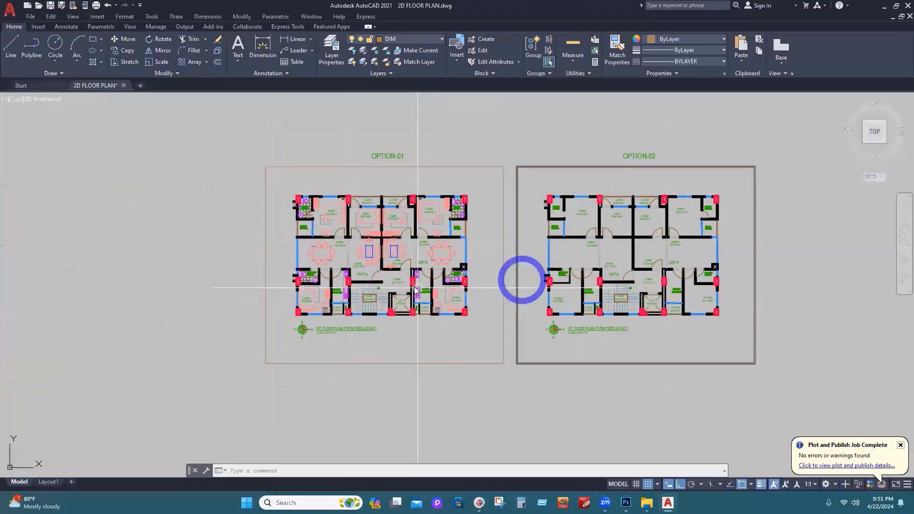
Start a new plot and set its plot style table to None
key(ctrl+p)
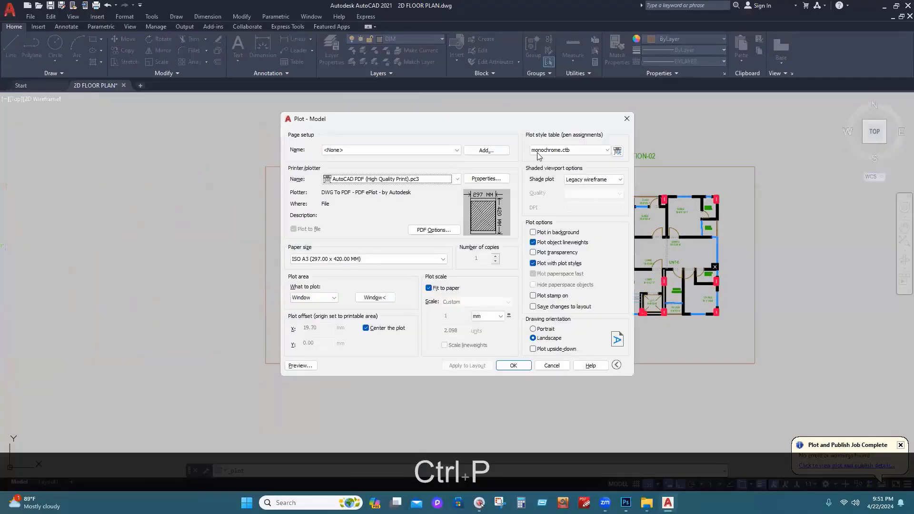
click(580, 151)
click(586, 179)
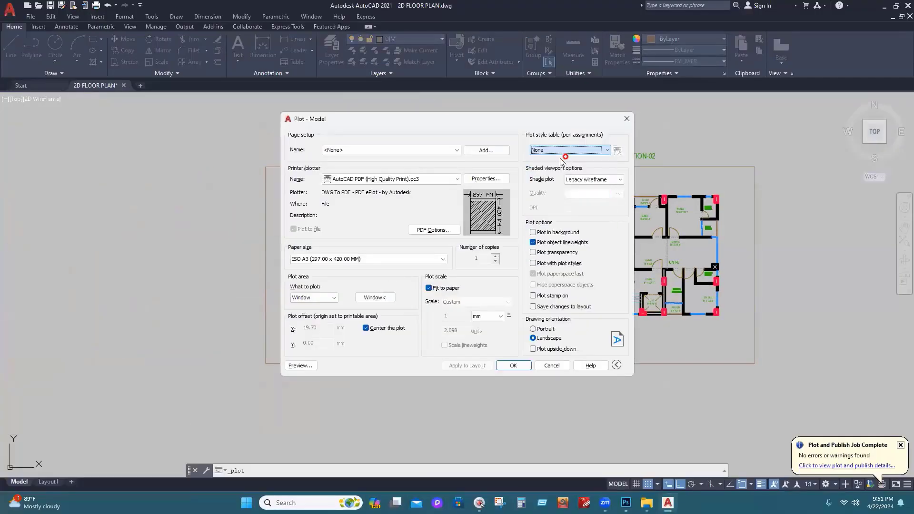
Define the plot window around the OPTION-01 plan again, preview the plot in color and exit the preview
click(374, 298)
click(286, 190)
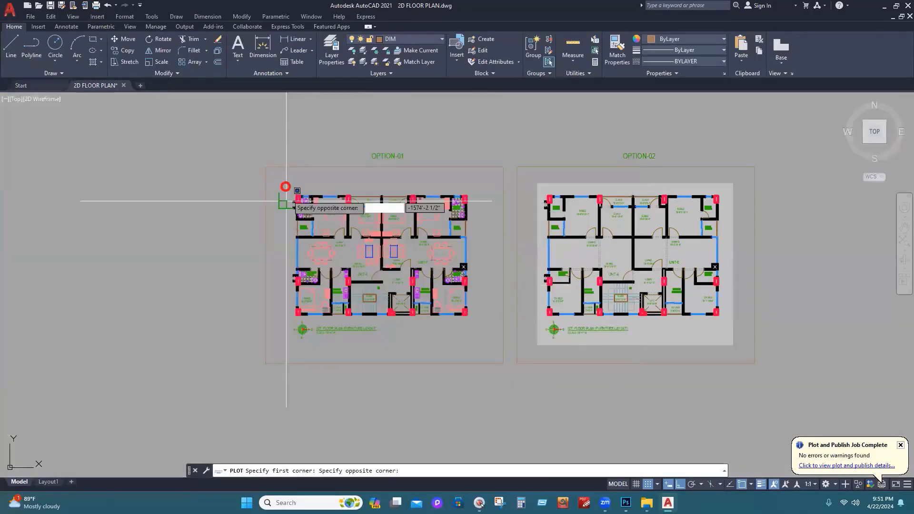
click(475, 337)
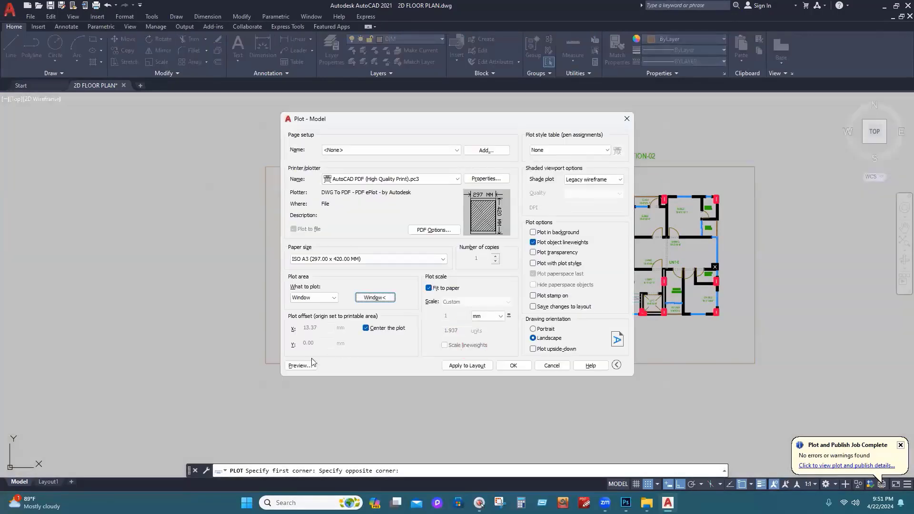
click(302, 362)
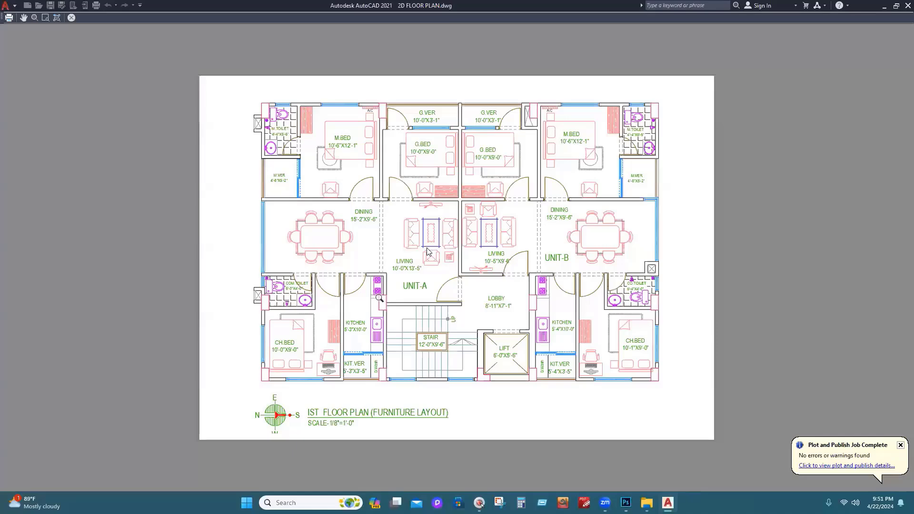
click(428, 248)
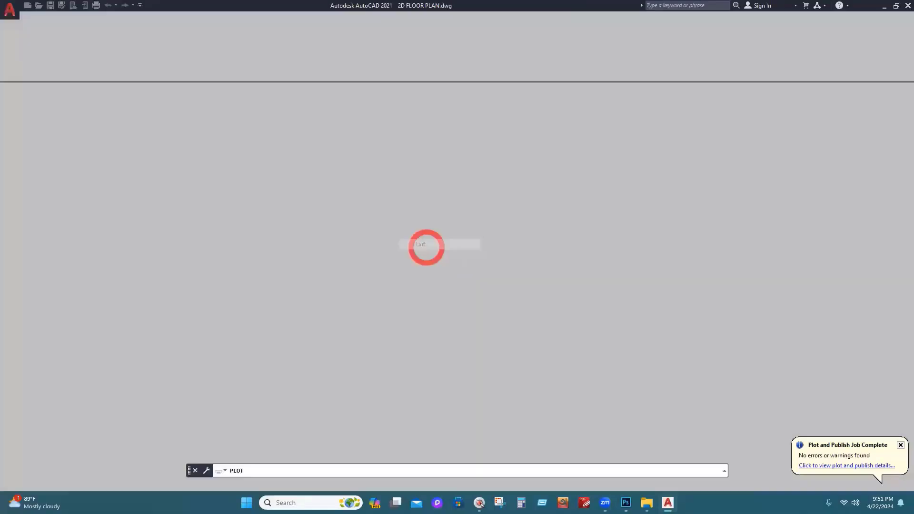
Plot the color OPTION-01 plan to a PDF named 03 on the Desktop and close the resulting PDF
click(520, 365)
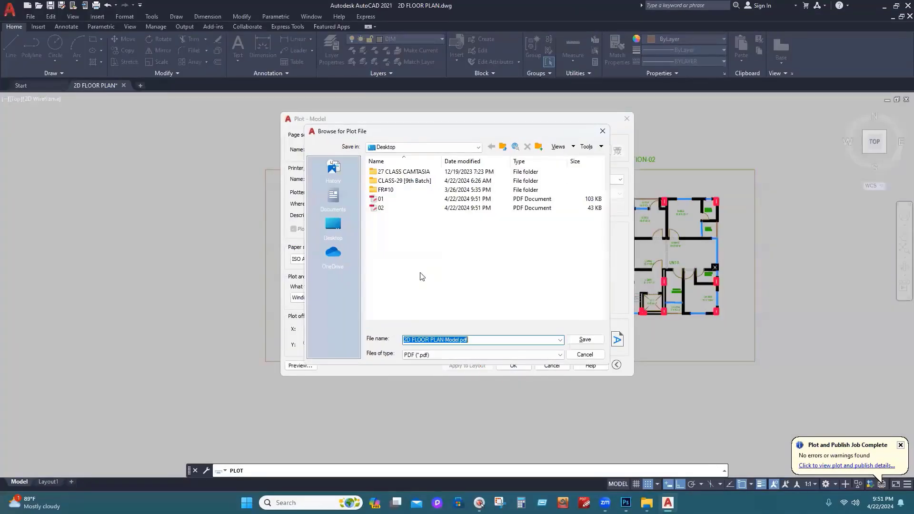
text(03)
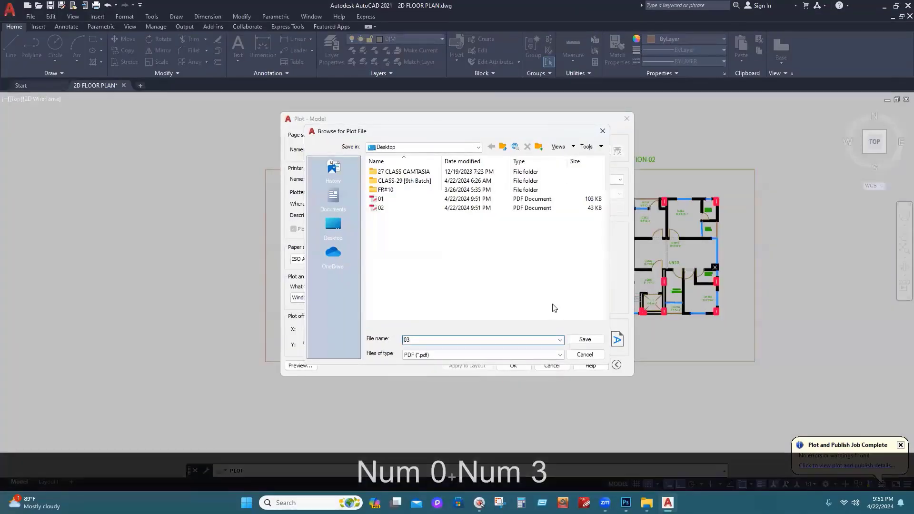
click(587, 337)
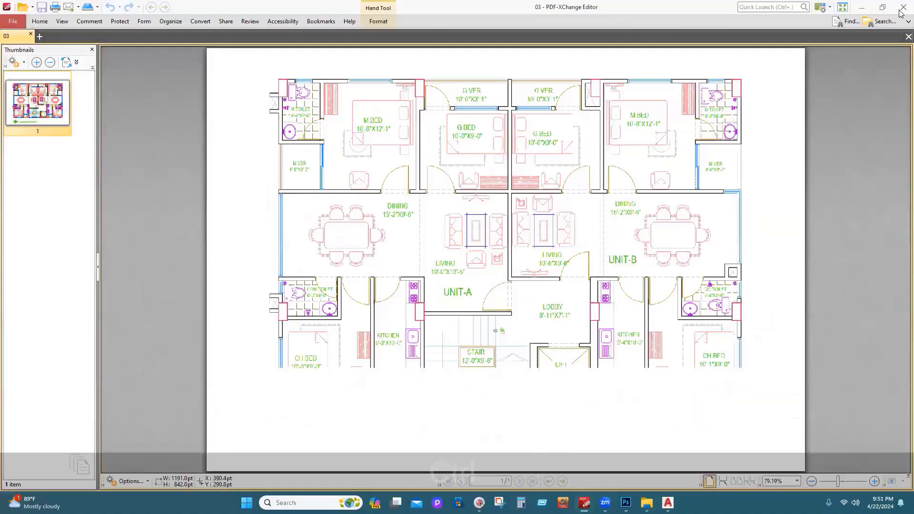
click(900, 2)
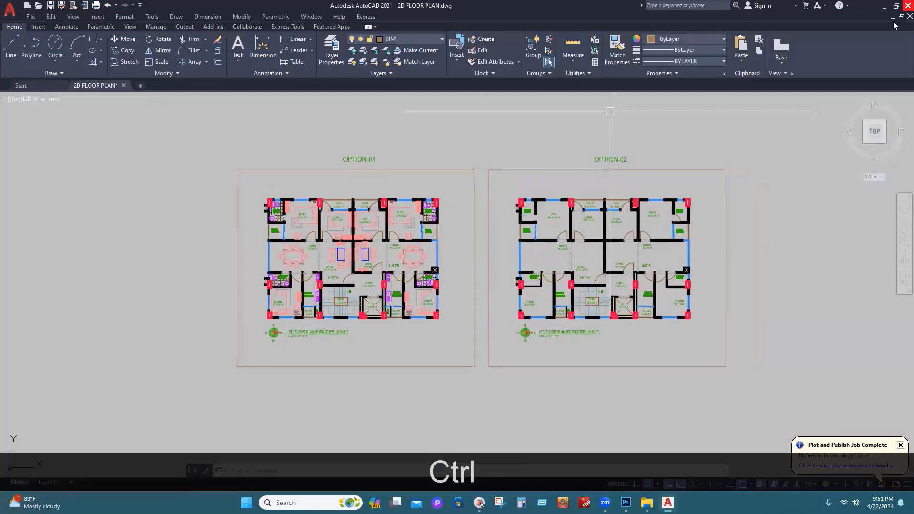
Close AutoCAD and the Photoshop CLASS folder window, and switch to Photoshop with its window maximized
click(910, 6)
click(485, 270)
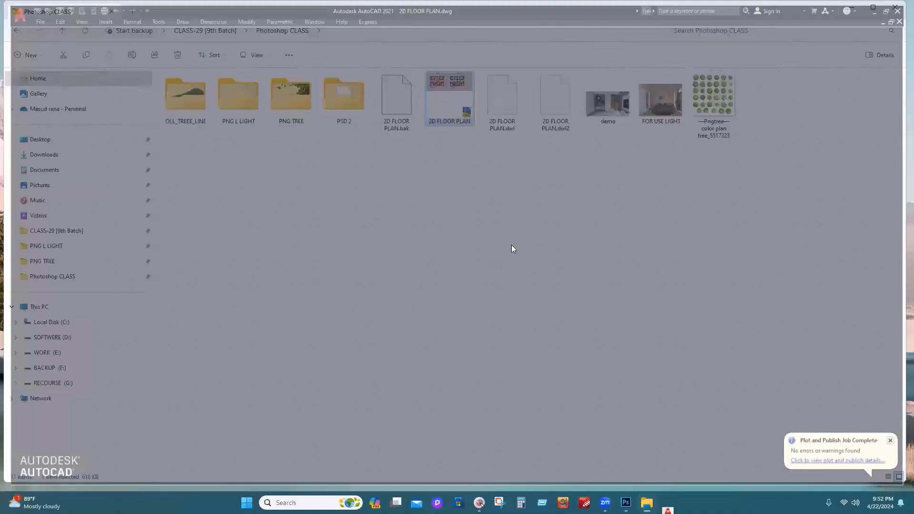
click(511, 247)
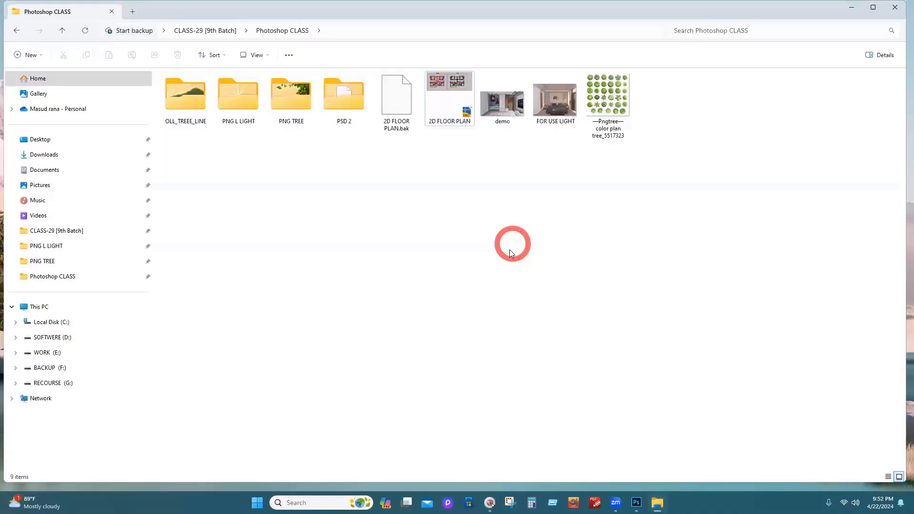
click(897, 6)
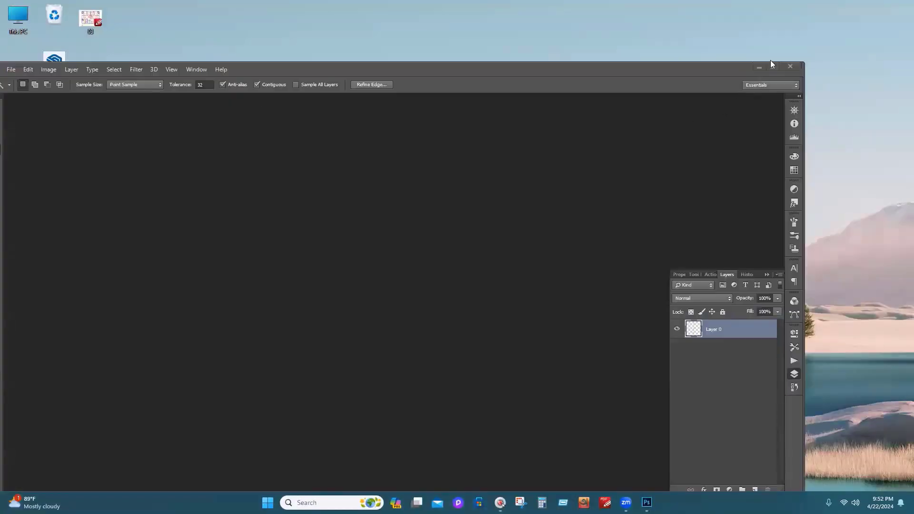
click(771, 60)
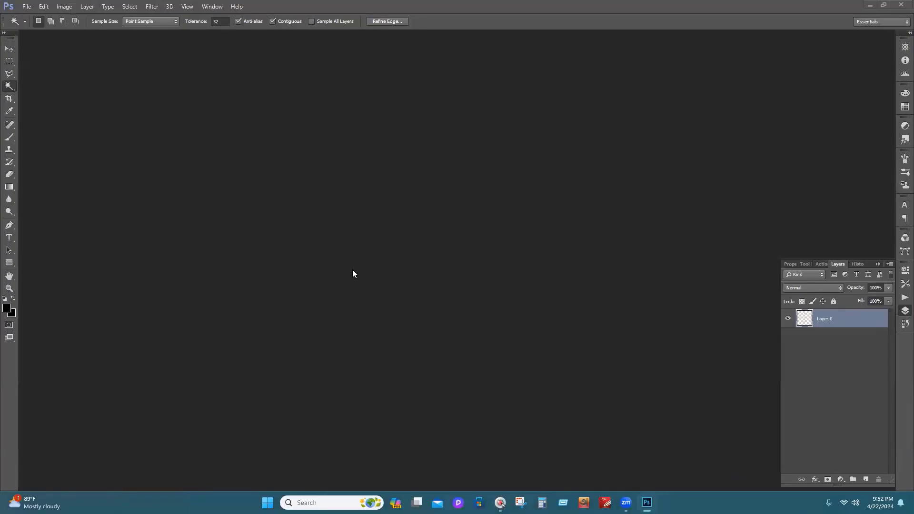
Open the monochrome furnished floor plan PDF 01 from the Desktop
click(27, 6)
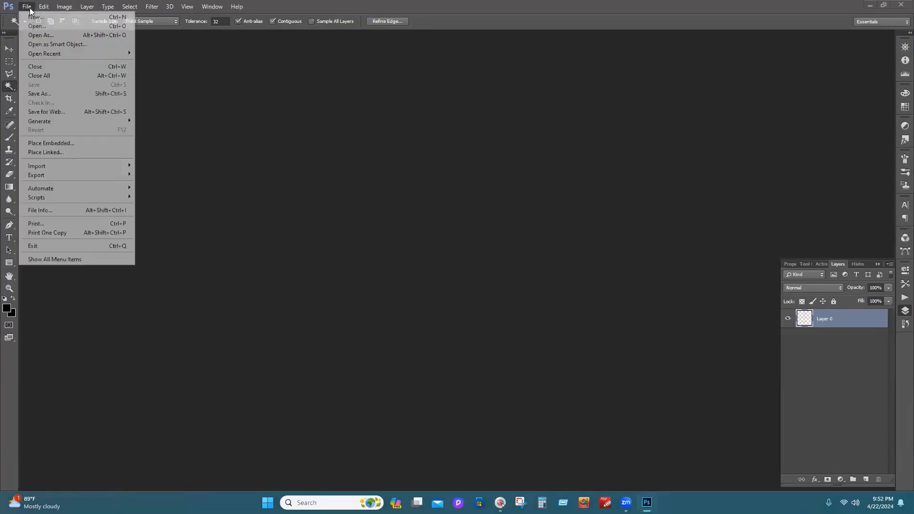
click(36, 26)
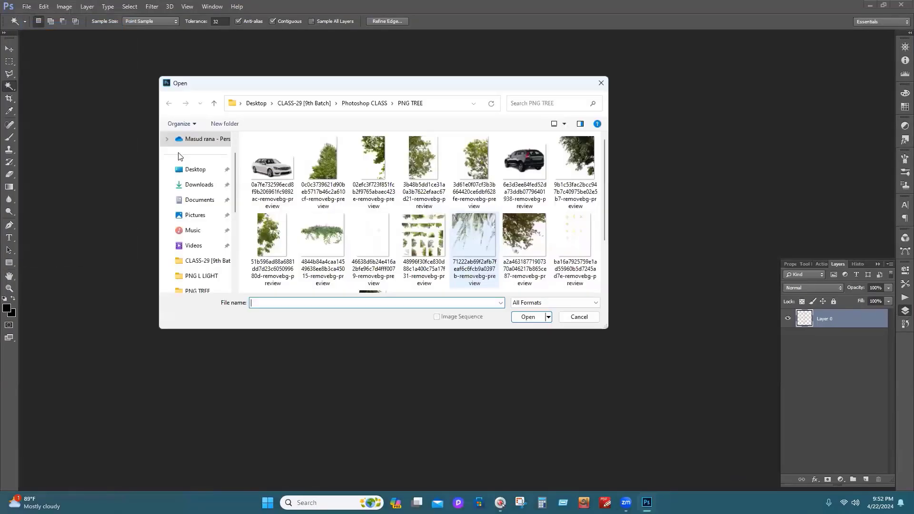
click(180, 168)
click(424, 163)
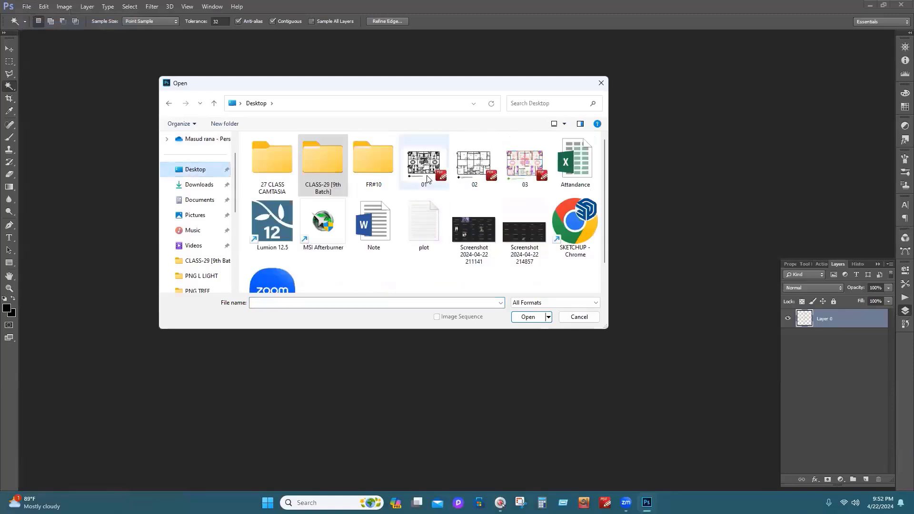
click(536, 320)
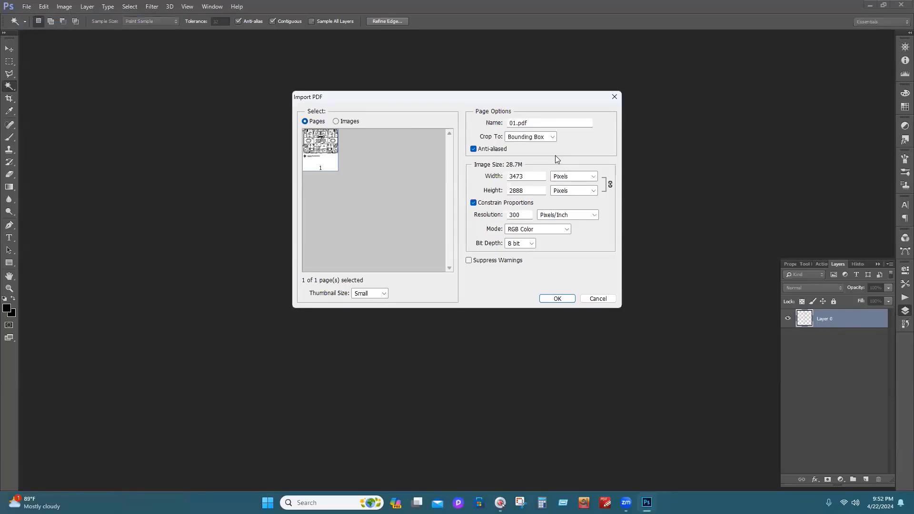
Import the page of 01.pdf cropped to the Media Box
click(553, 137)
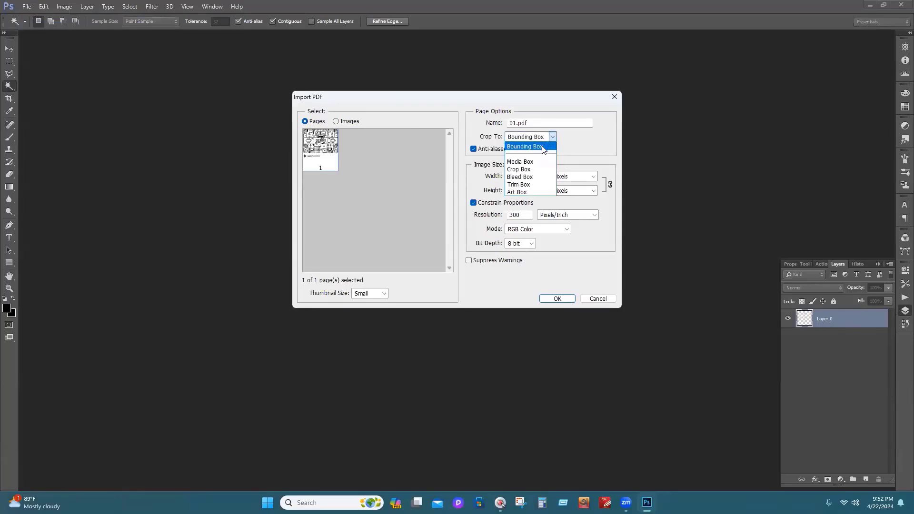
click(529, 149)
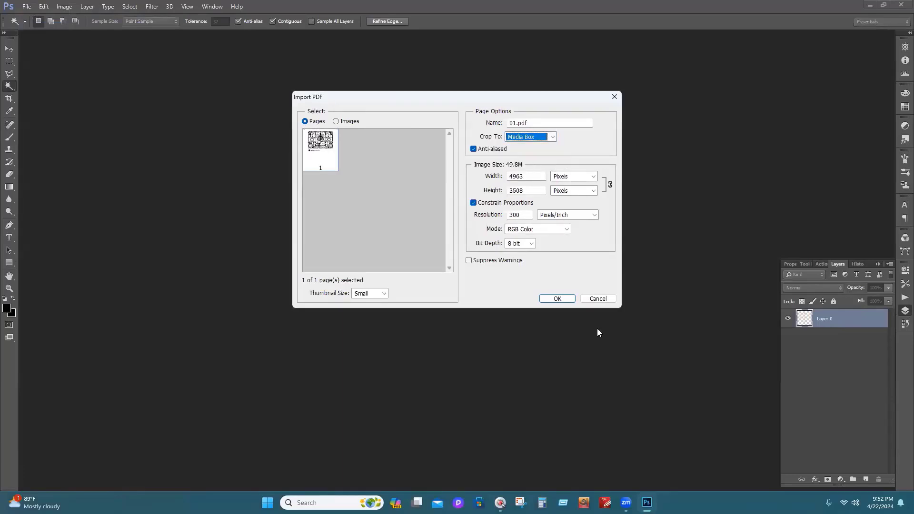
click(554, 298)
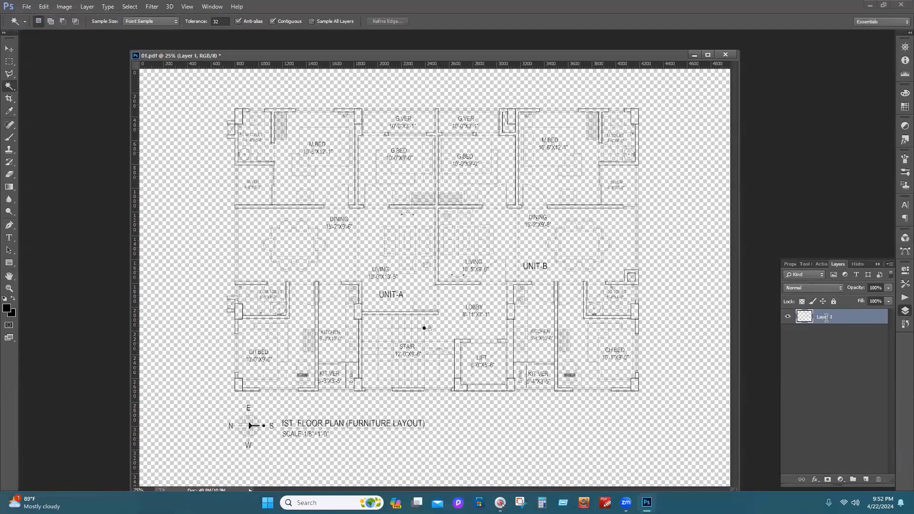
Rename the floor plan layer to PSD and reposition the document window
double_click(826, 317)
text(PSD)
key(Return)
drag(440, 55, 424, 48)
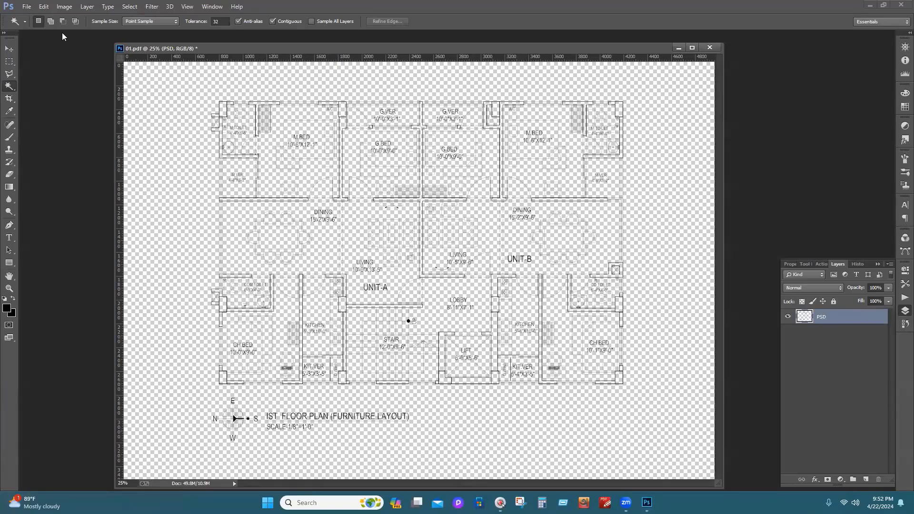
Try filling the PSD layer with white at 100% opacity, and undo the fill
click(44, 7)
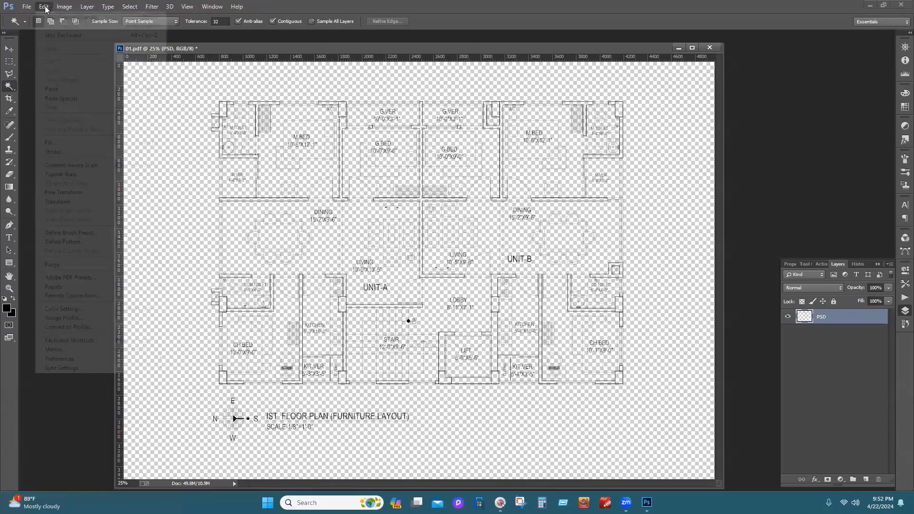
click(60, 143)
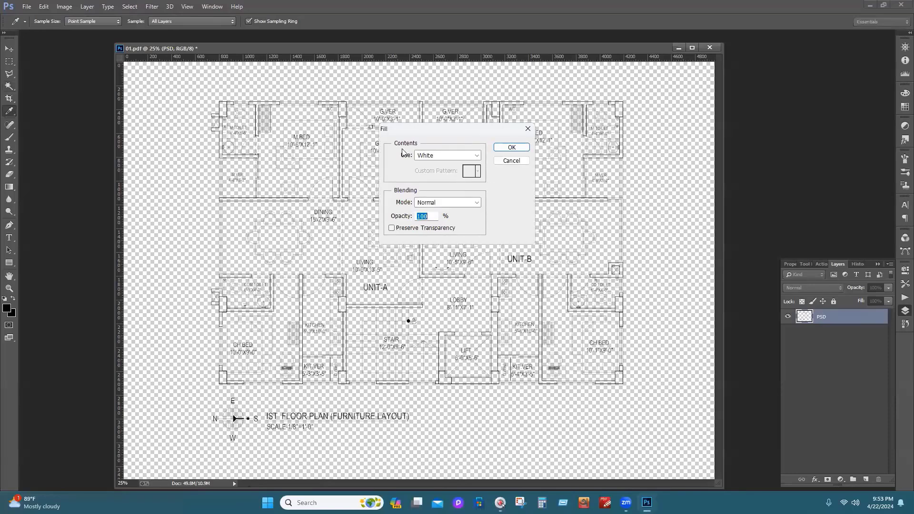
click(443, 156)
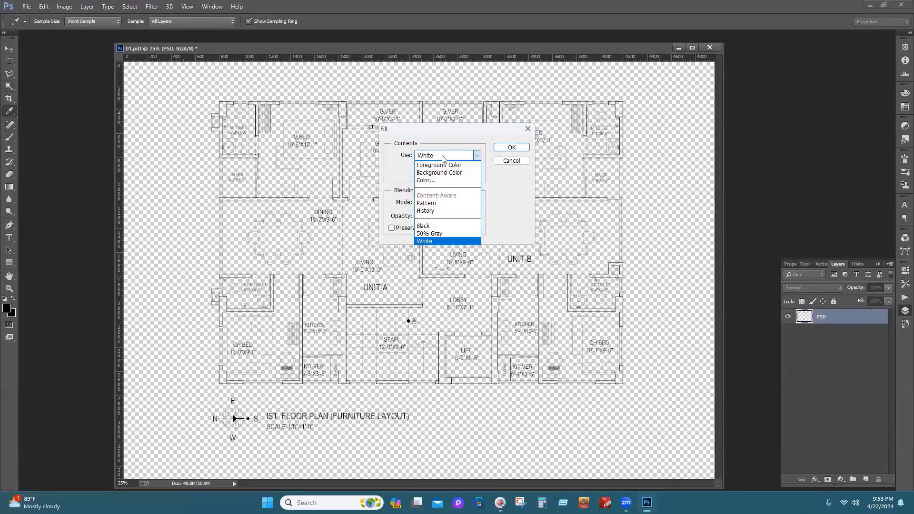
click(443, 155)
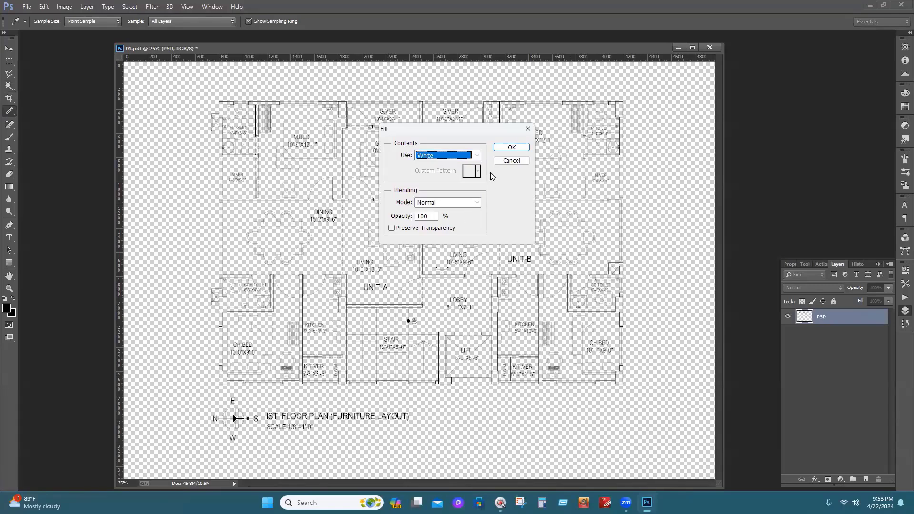
click(513, 147)
key(w)
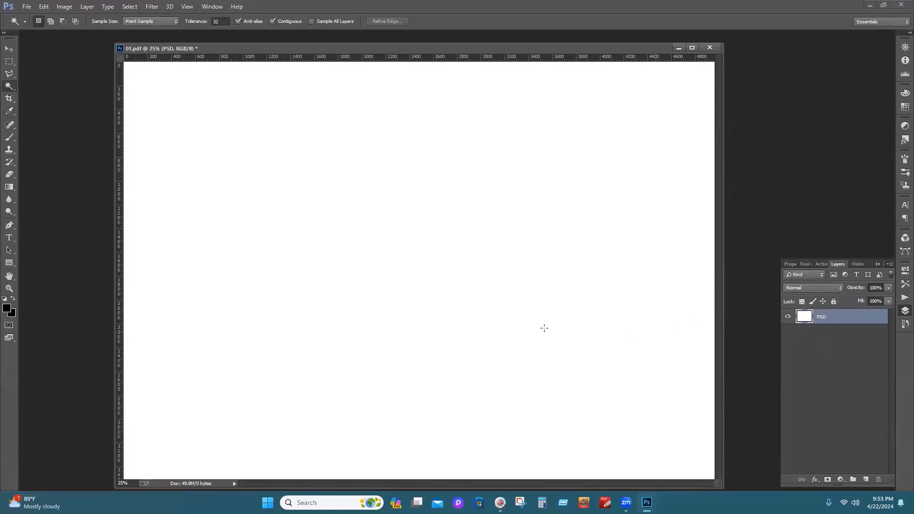
key(ctrl+z)
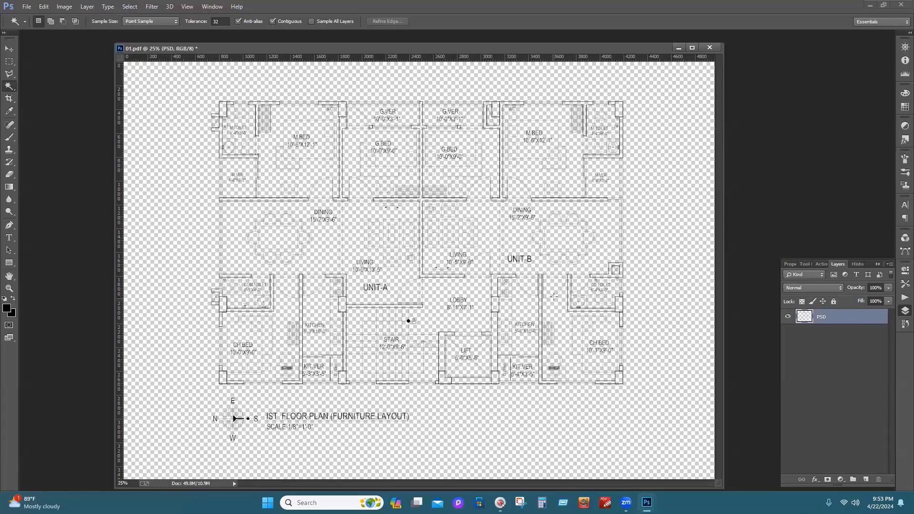
Duplicate the PSD layer within the same document under the name BG
right_click(838, 317)
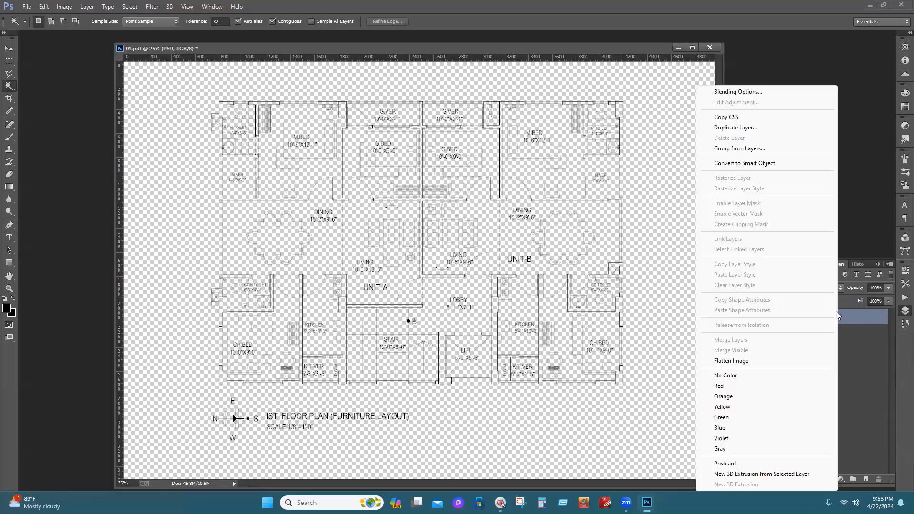
click(746, 128)
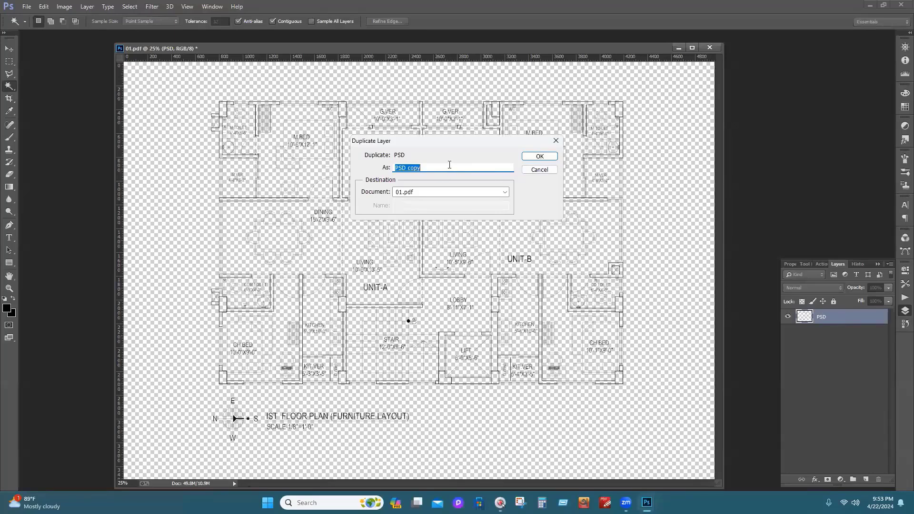
text(BG)
click(535, 159)
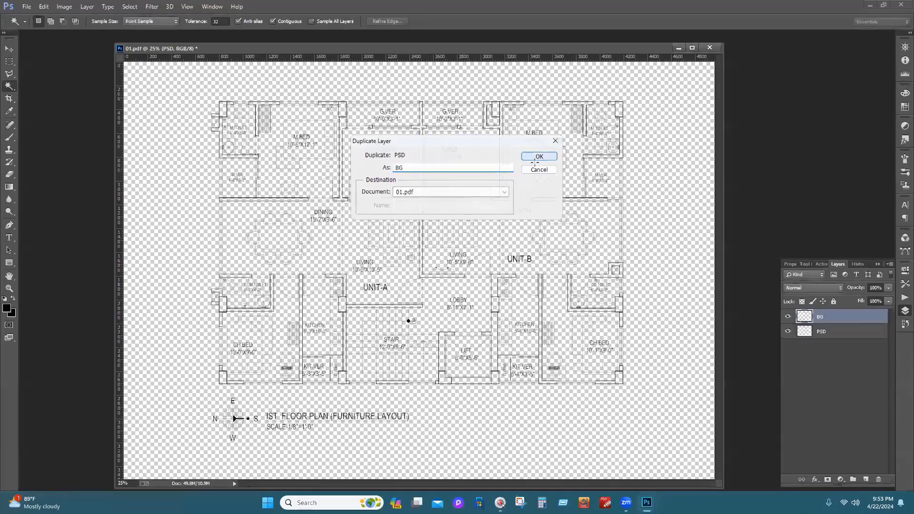
Fill the BG layer with white at 100% opacity and move the PSD layer above it
click(828, 336)
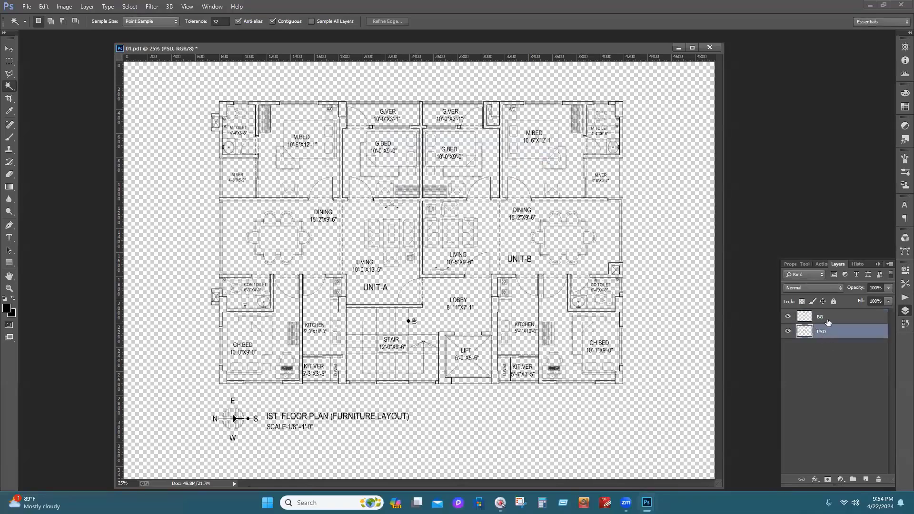
click(828, 323)
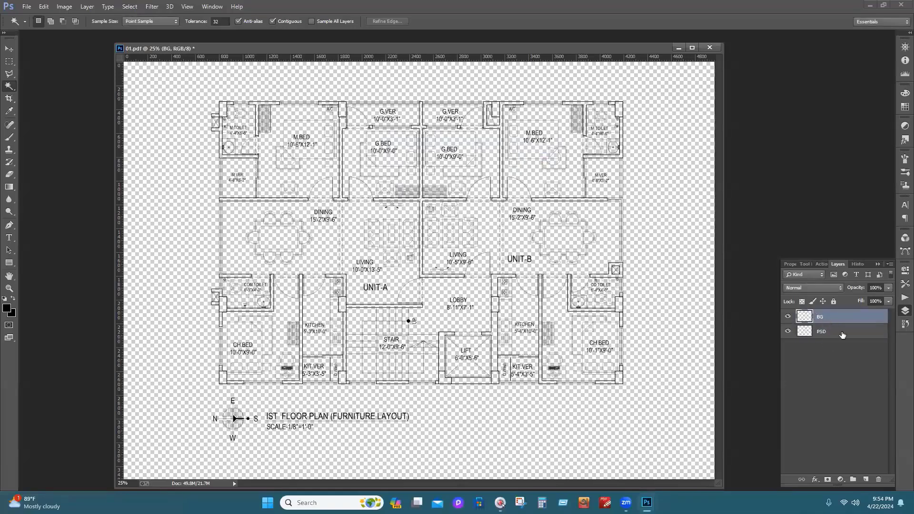
click(65, 7)
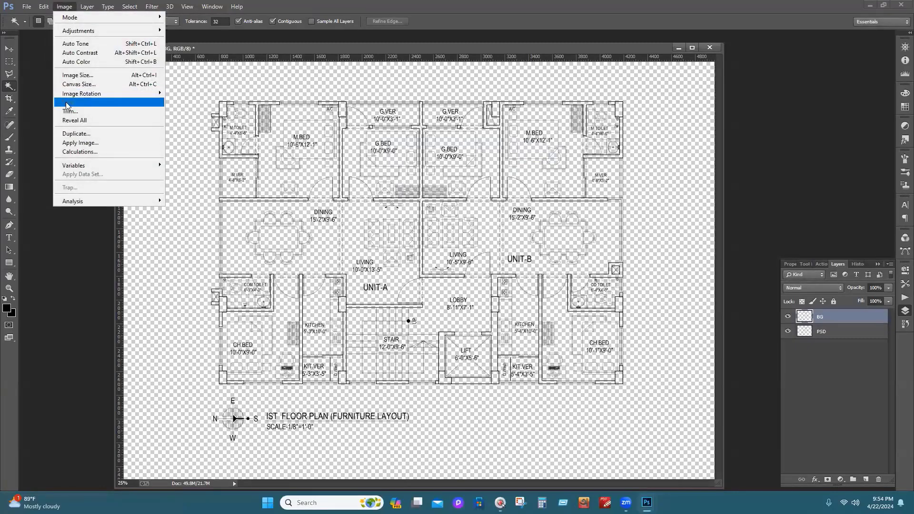
mouse_move(45, 7)
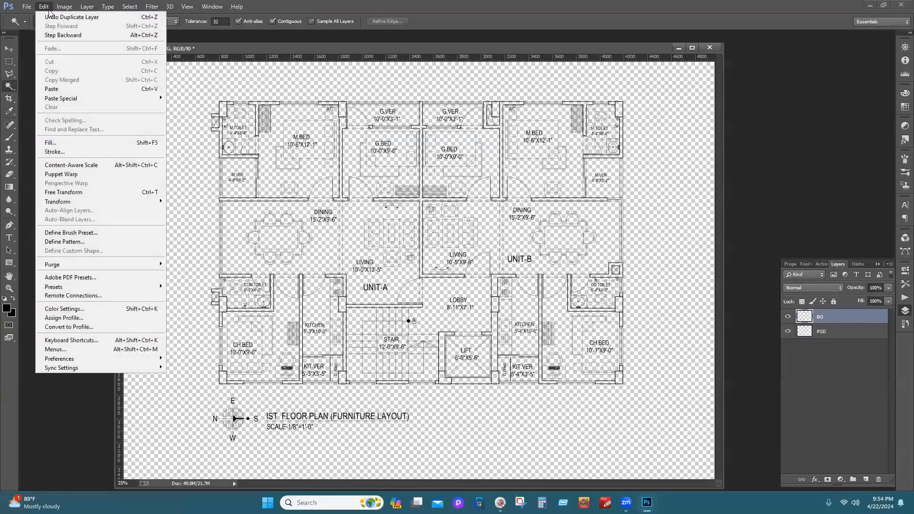
click(51, 142)
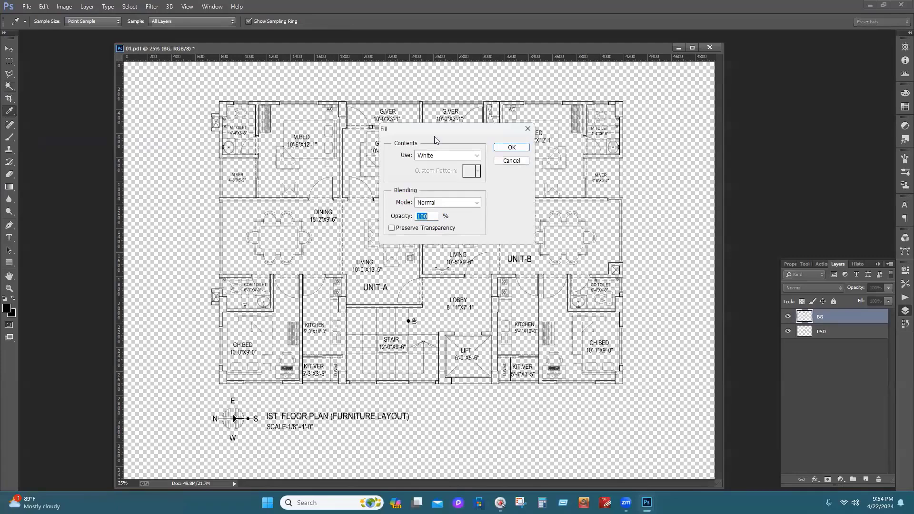
click(511, 148)
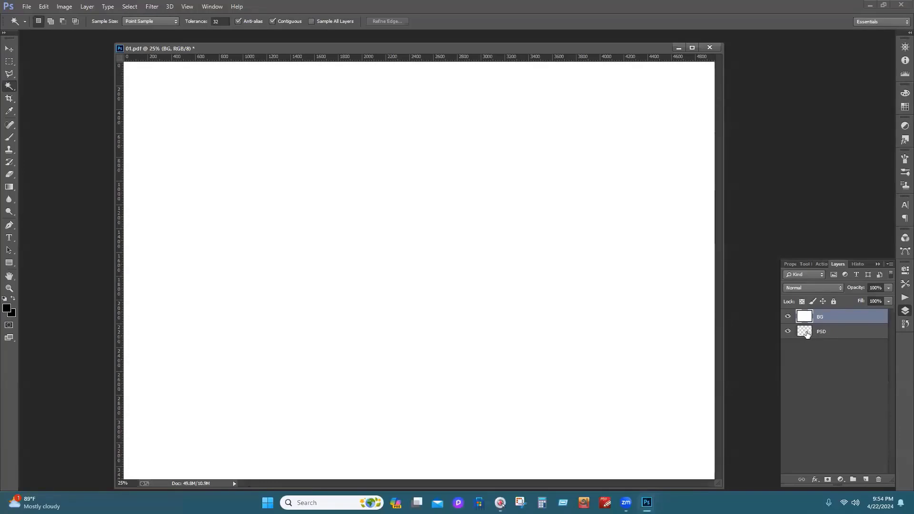
drag(806, 334, 806, 311)
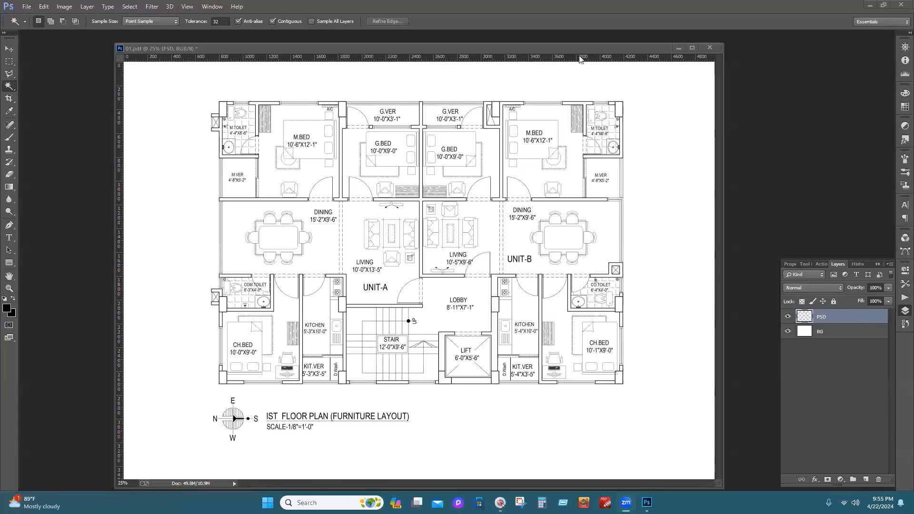
click(47, 10)
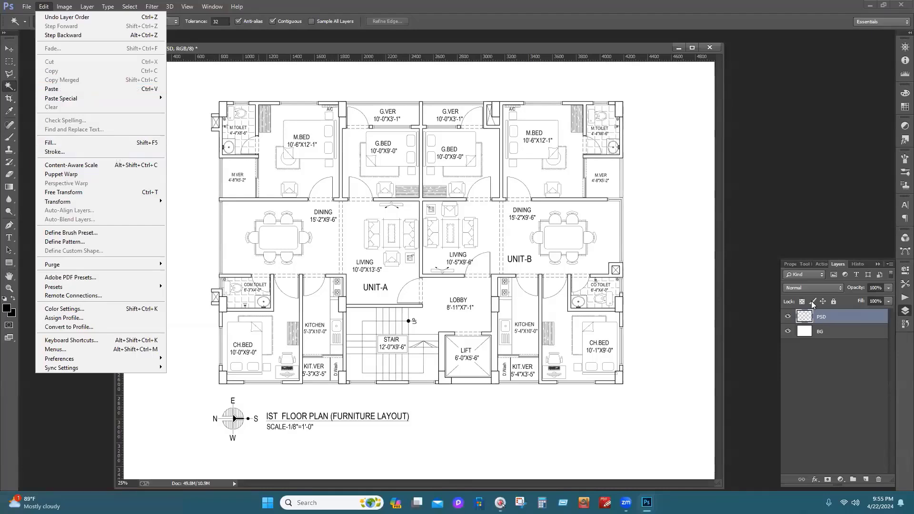
click(765, 214)
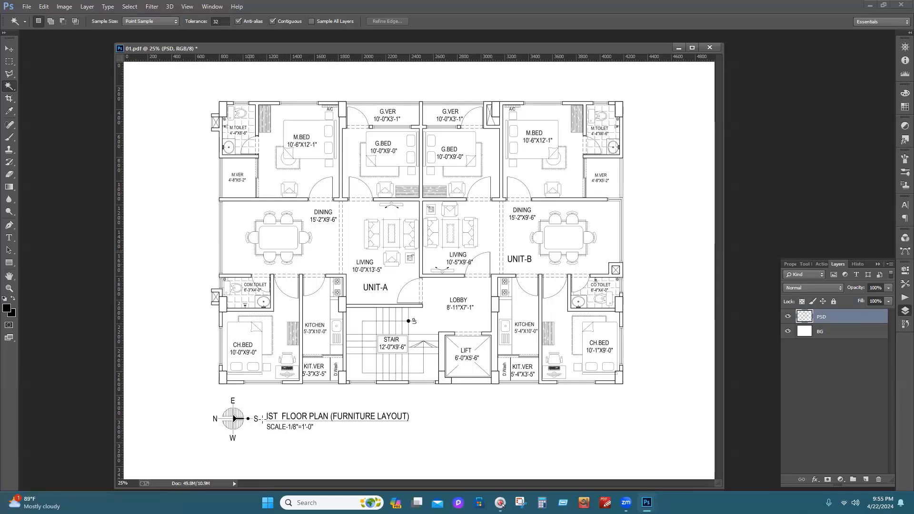
Capture the floor plan with Snipping Tool, trace its outer walls in red pen, and close the capture
click(521, 503)
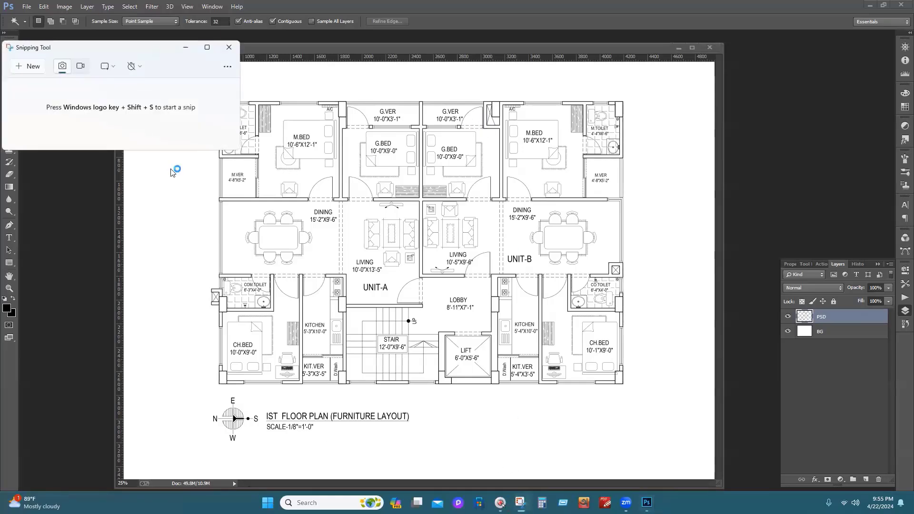
click(34, 65)
drag(173, 85, 692, 453)
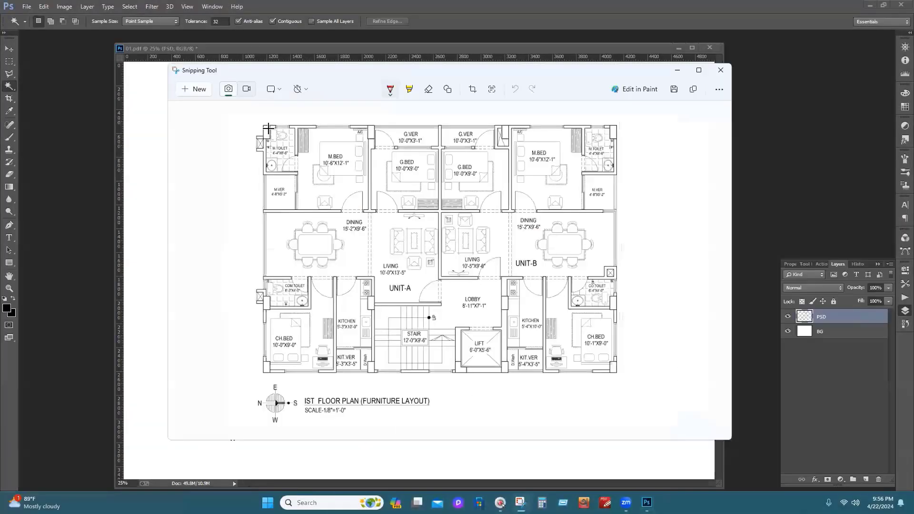
drag(267, 129, 263, 300)
mouse_move(272, 331)
mouse_down()
mouse_move(424, 383)
mouse_move(608, 366)
mouse_move(598, 226)
mouse_move(604, 156)
mouse_up()
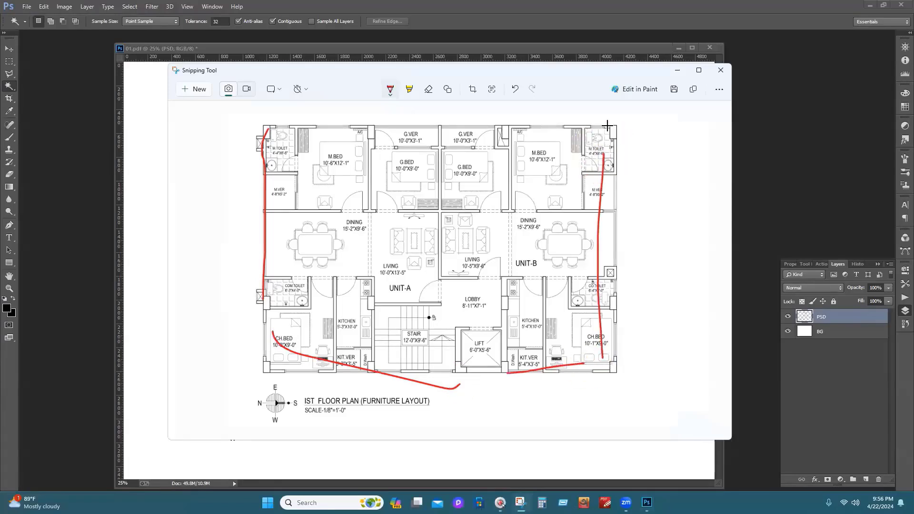
drag(607, 126, 373, 121)
drag(356, 127, 310, 130)
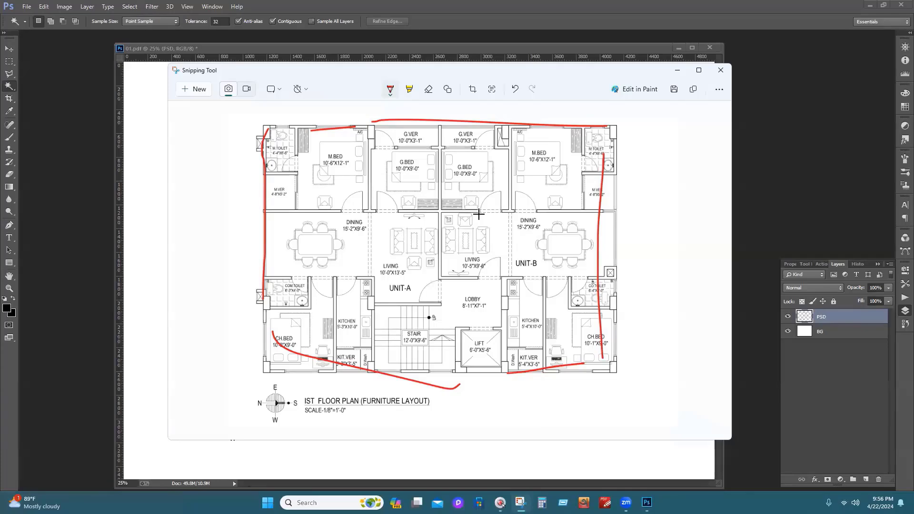
click(721, 71)
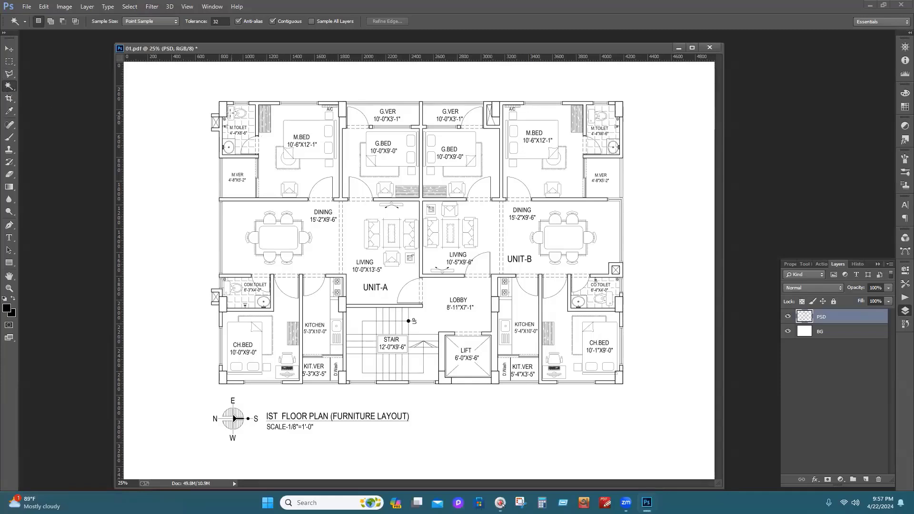
Select the wall areas around Unit A's master toilet and master bedroom with the Magic Wand, undoing the stray selection of the linework
click(225, 113)
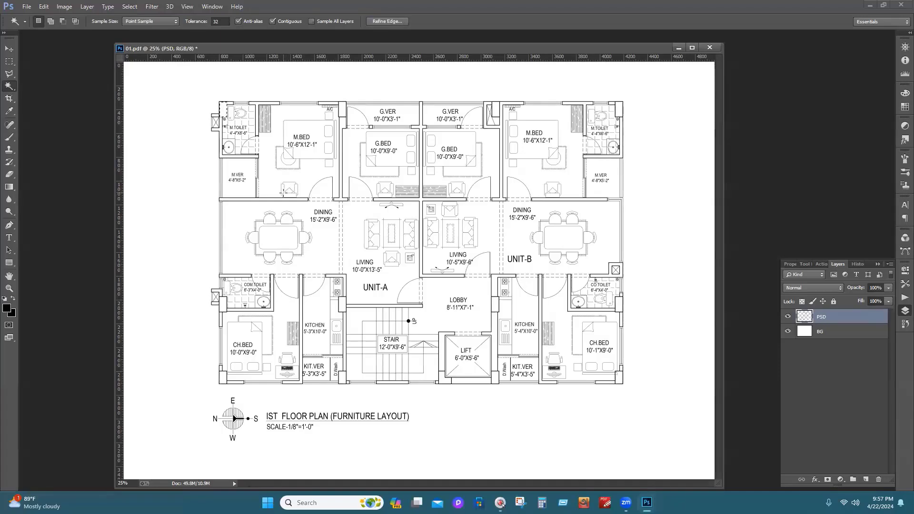
key(shift)
shift+click(320, 104)
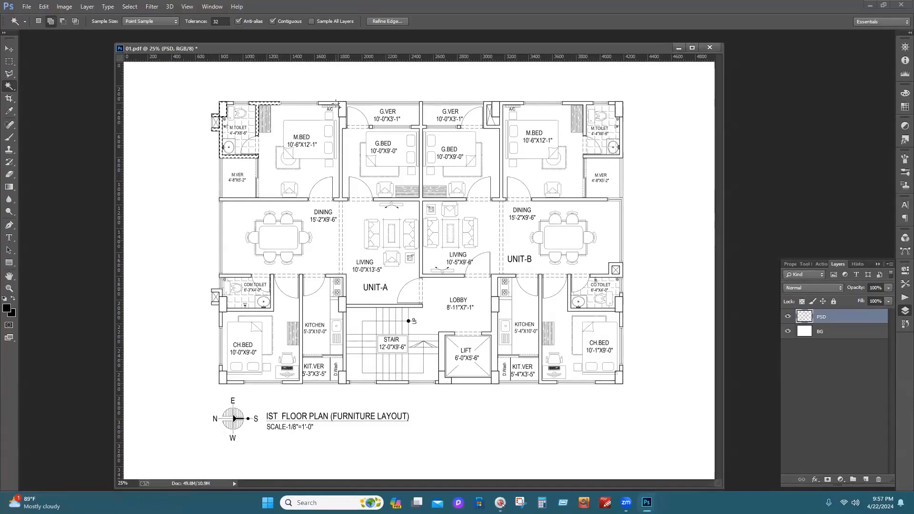
shift+click(342, 175)
shift+click(300, 200)
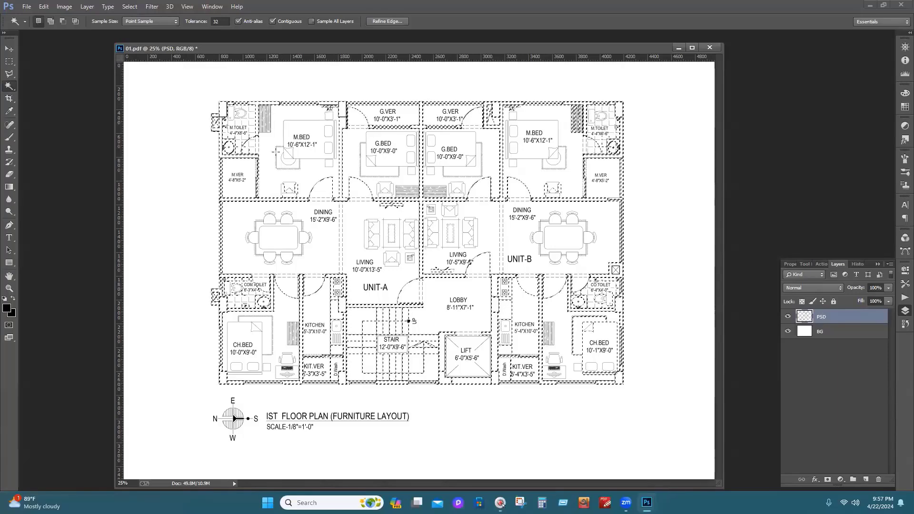
key(ctrl+alt+z)
key(ctrl+alt+z)
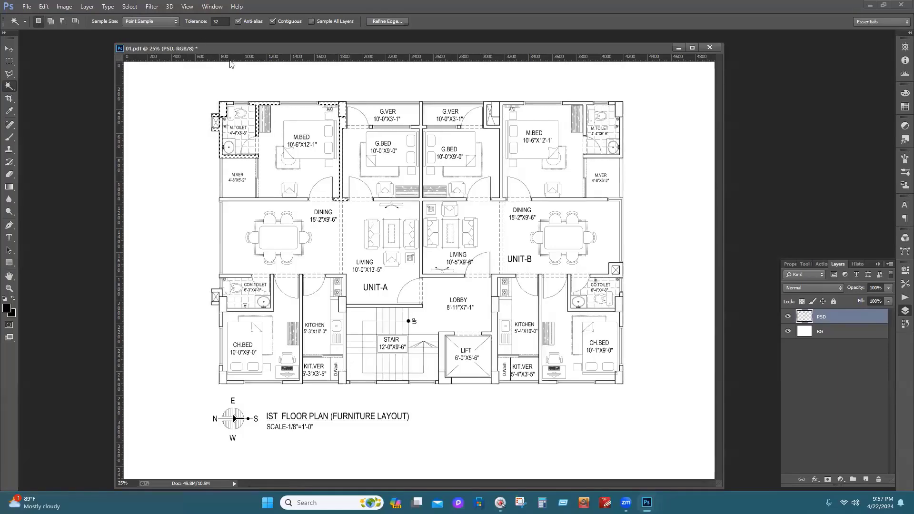
Add the remaining wall and column areas of both units, the stair and the lift to the Magic Wand selection
shift+click(421, 123)
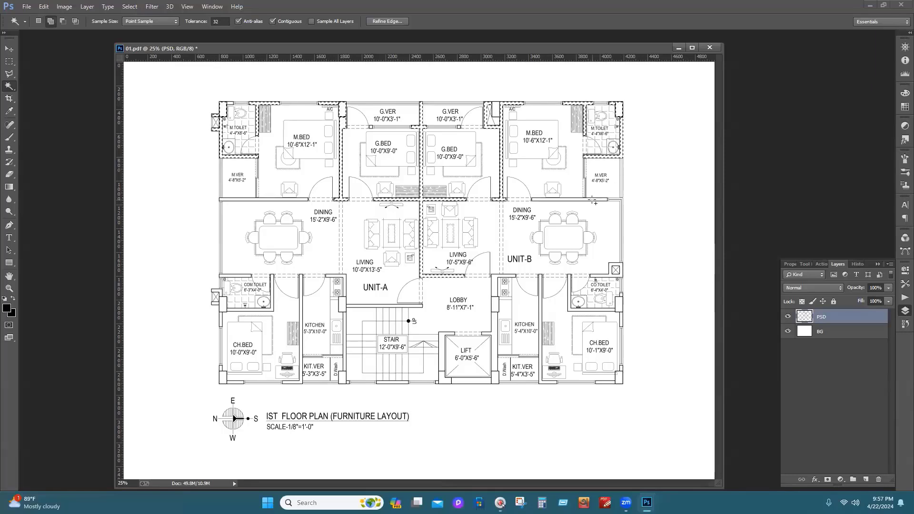
click(593, 199)
click(287, 201)
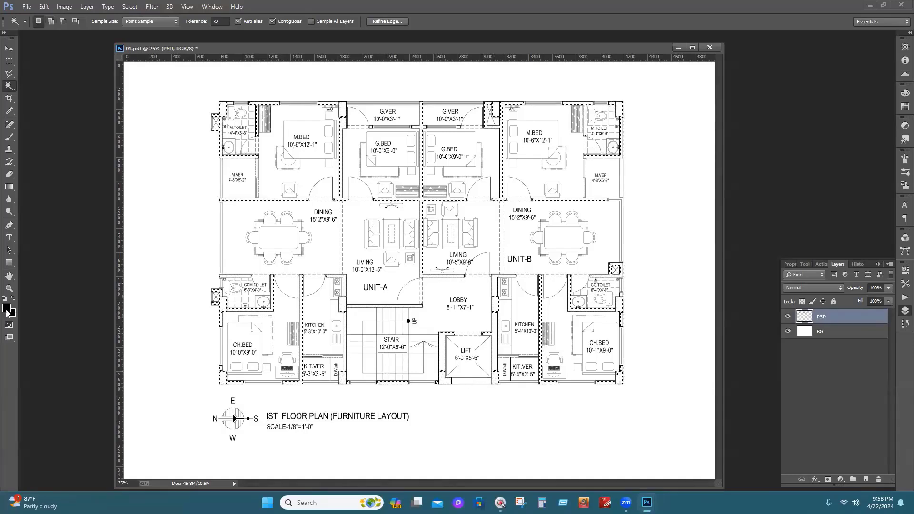
Fill the selected walls on the PSD layer with the black foreground color and deselect them
click(8, 309)
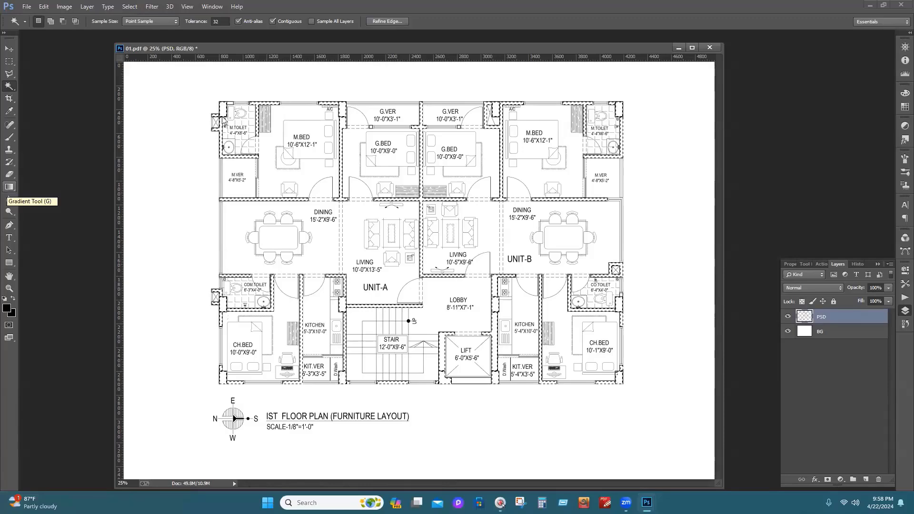
key(g)
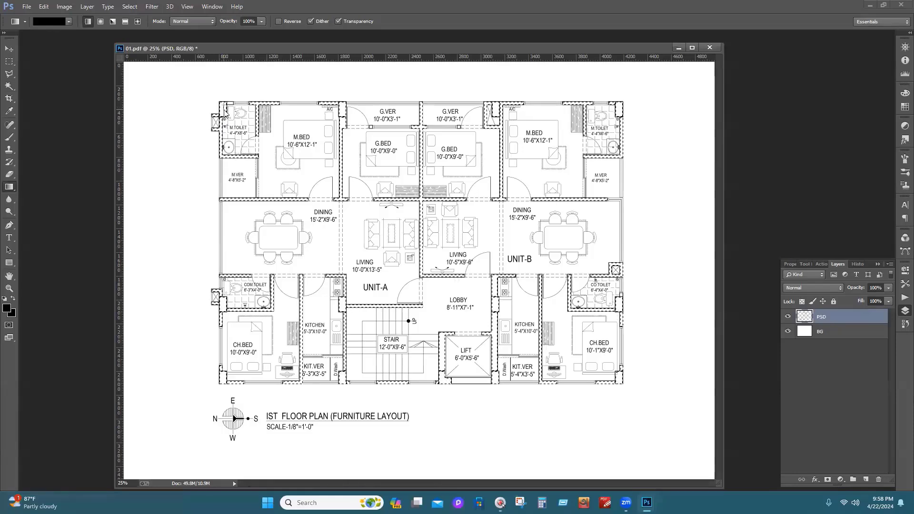
key(alt+BackSpace)
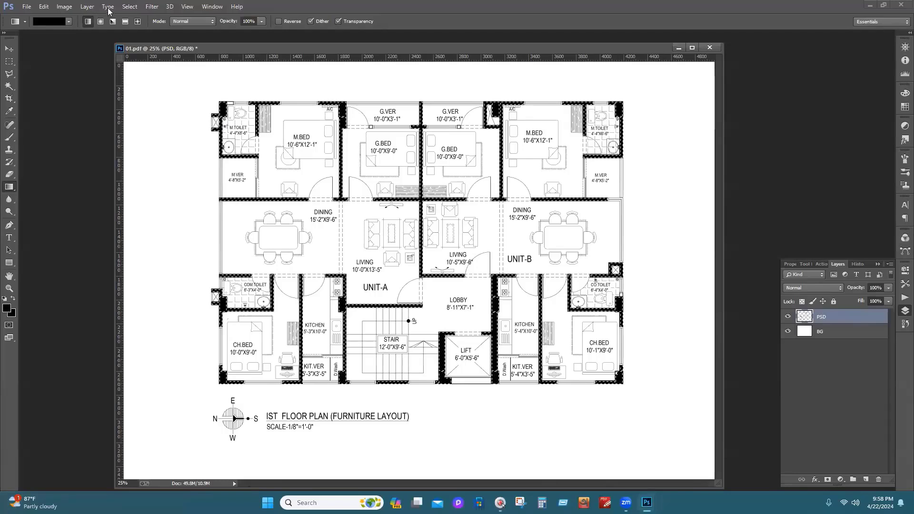
click(129, 6)
click(139, 26)
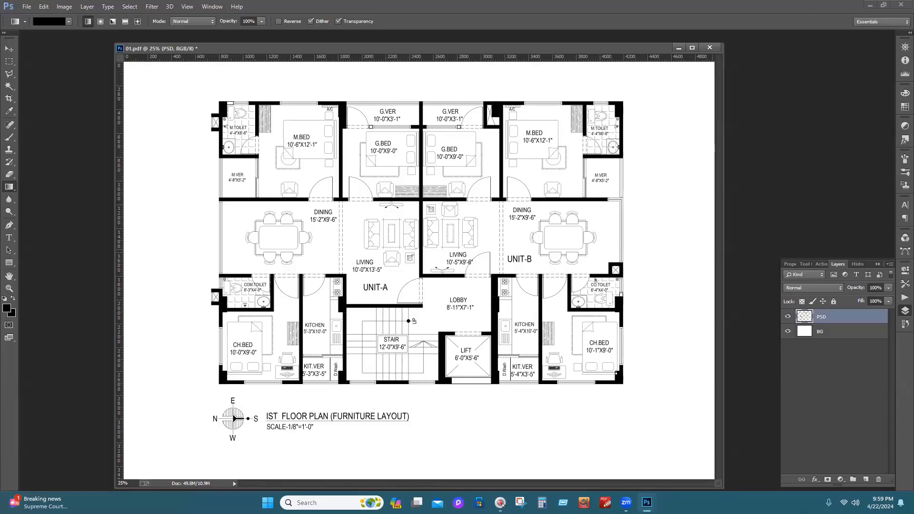
Calculate 115 × 5 × 8 in Calculator and close it
click(542, 503)
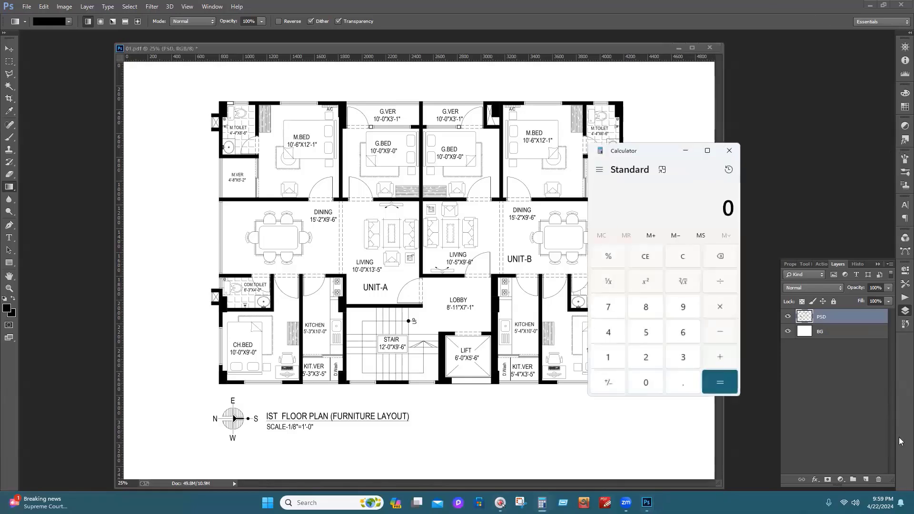
key(KP_1)
key(KP_1)
key(KP_5)
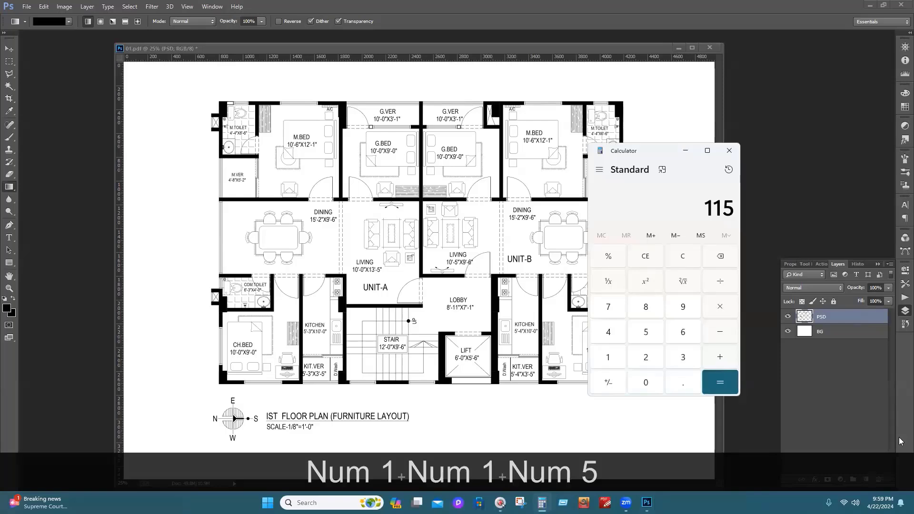
key(KP_Multiply)
key(KP_5)
key(KP_Enter)
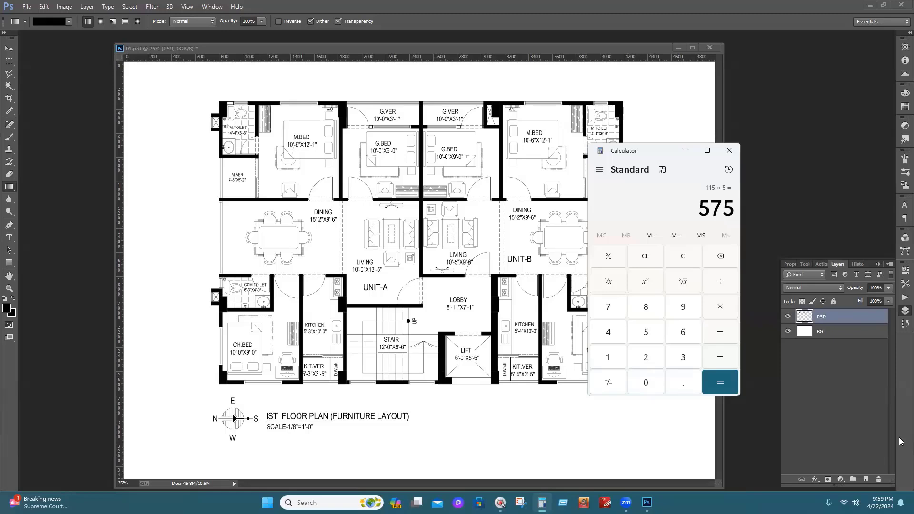
key(KP_Multiply)
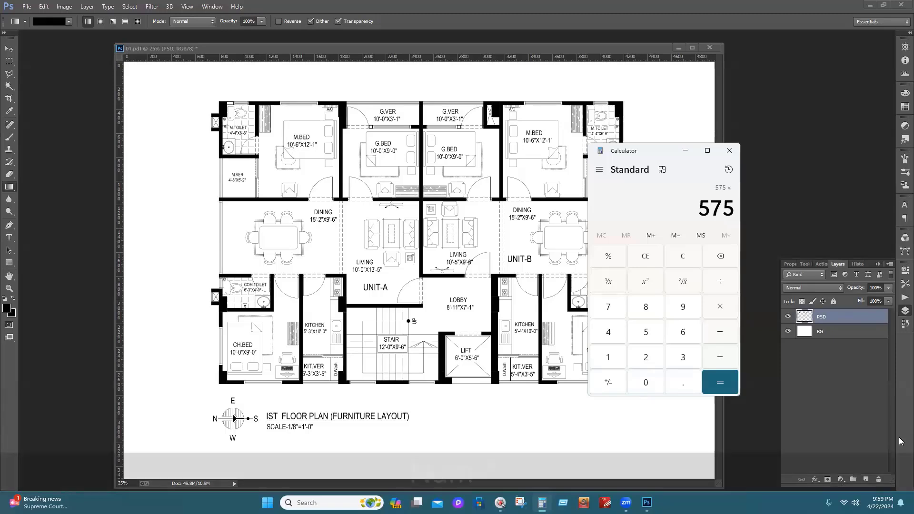
key(KP_8)
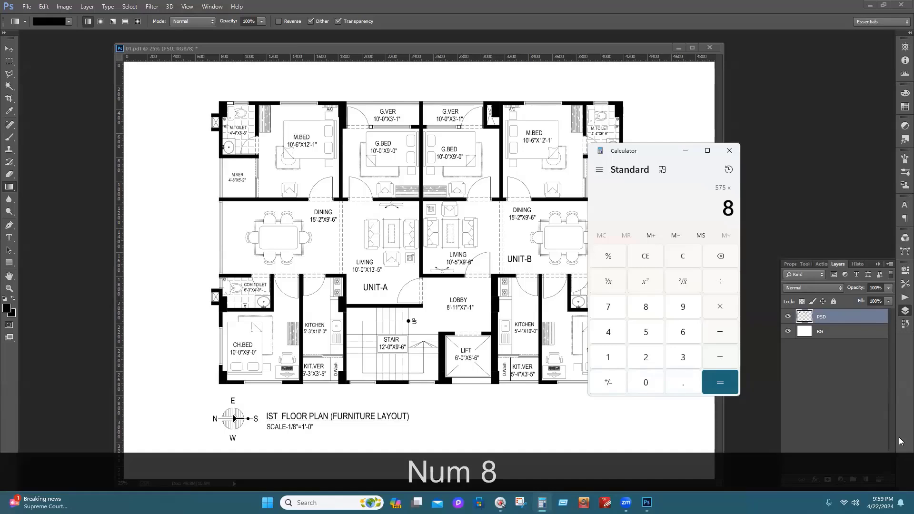
key(KP_Enter)
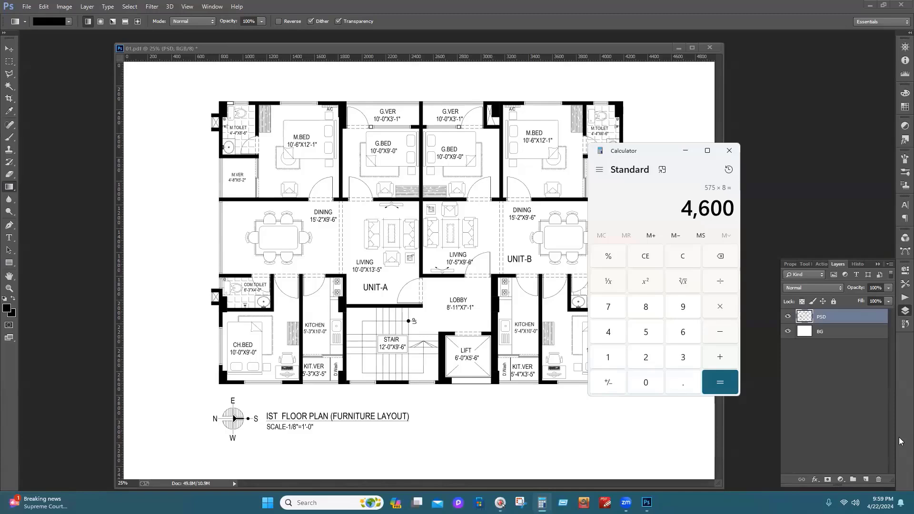
click(729, 153)
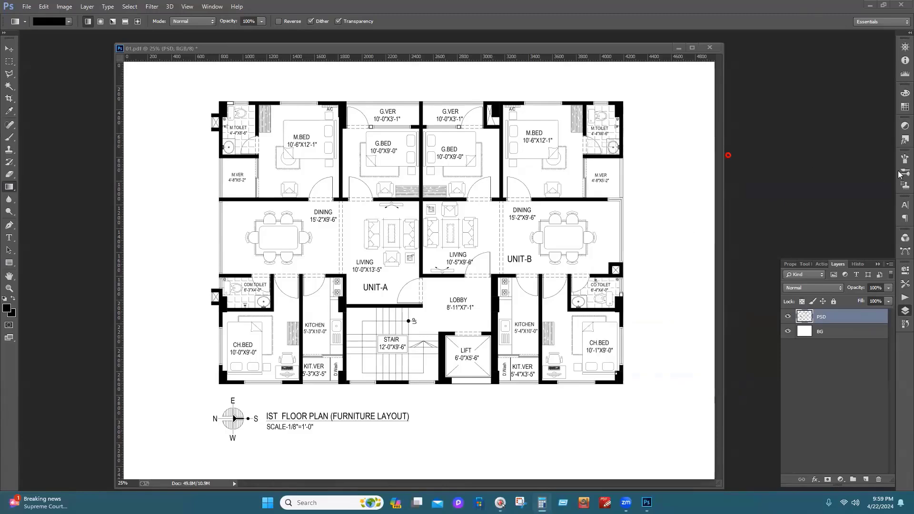
Save the plan to the Desktop as a JPEG named 01 with quality 12 (Maximum) and the Baseline ("Standard") format
click(26, 8)
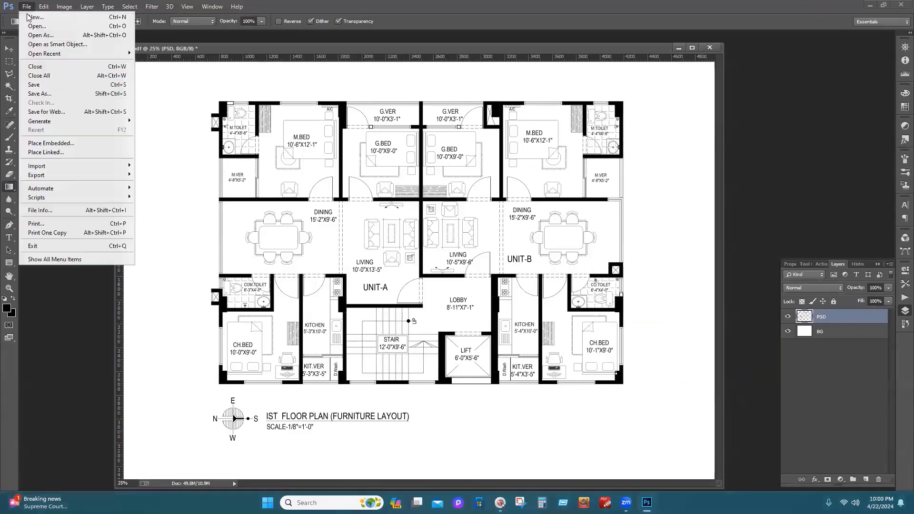
click(54, 95)
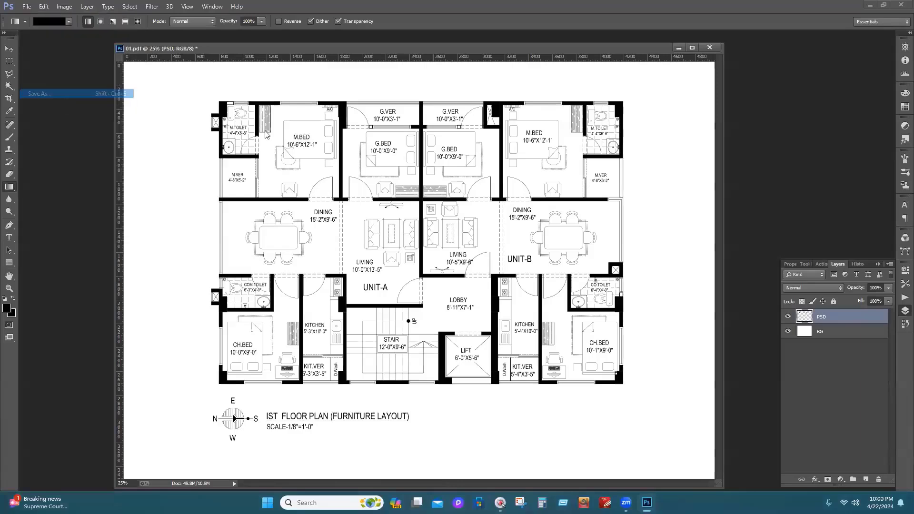
click(252, 296)
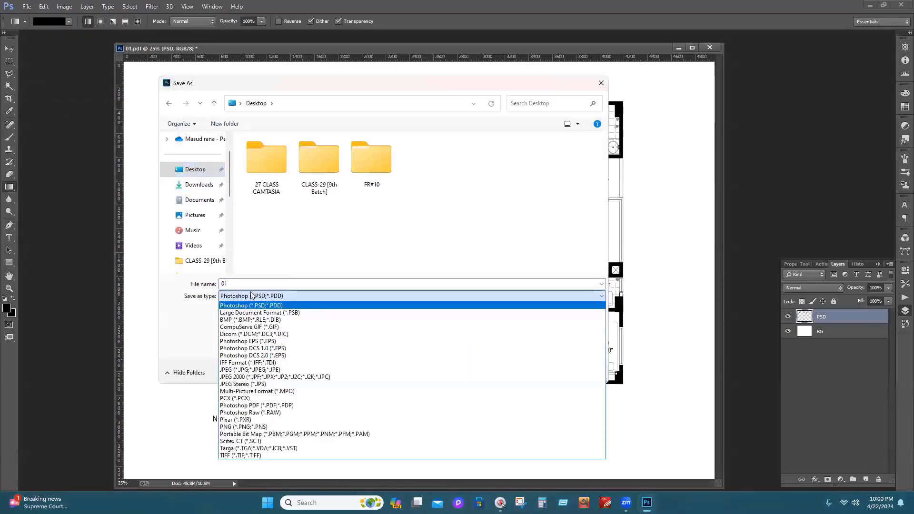
click(244, 371)
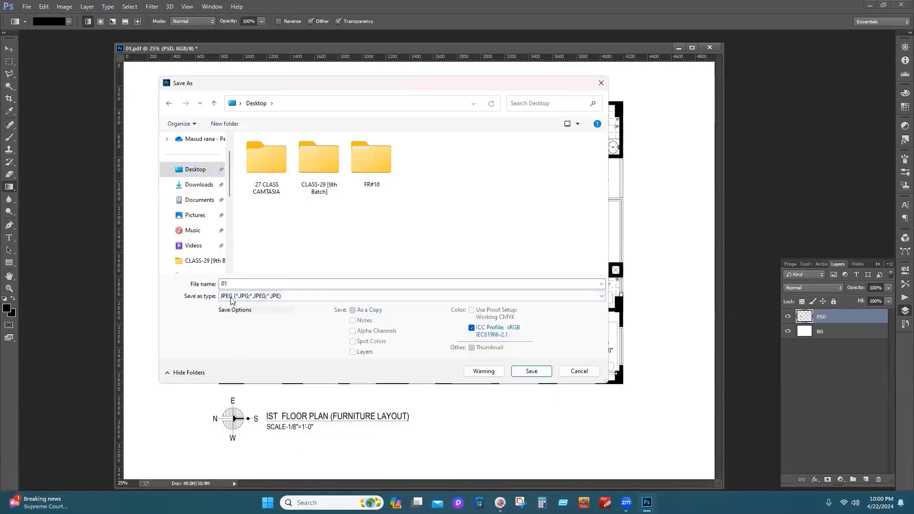
click(532, 371)
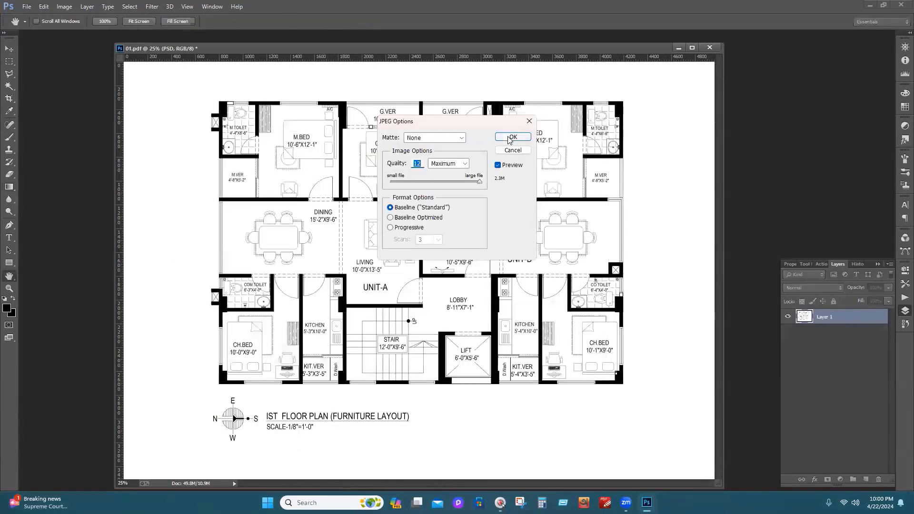
click(511, 138)
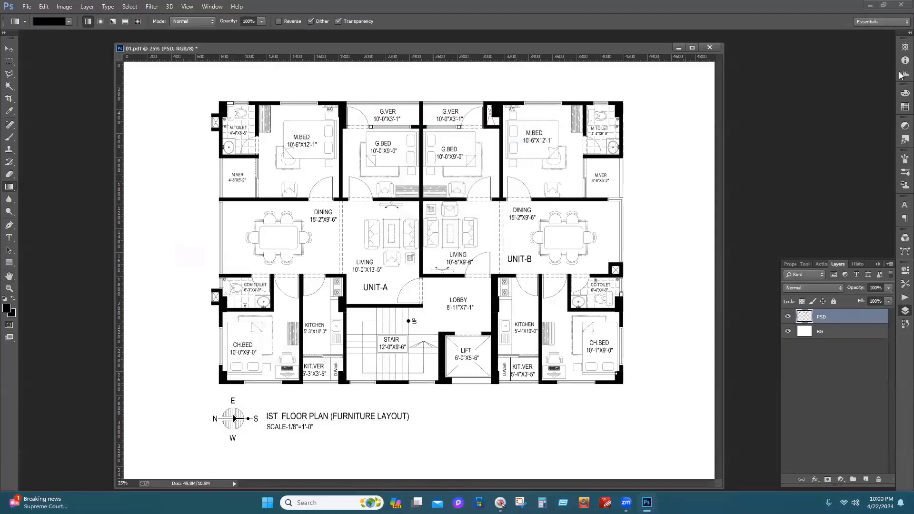
Open the exported 01 JPEG from the desktop to check the black walls, close it, and return to Photoshop
click(870, 5)
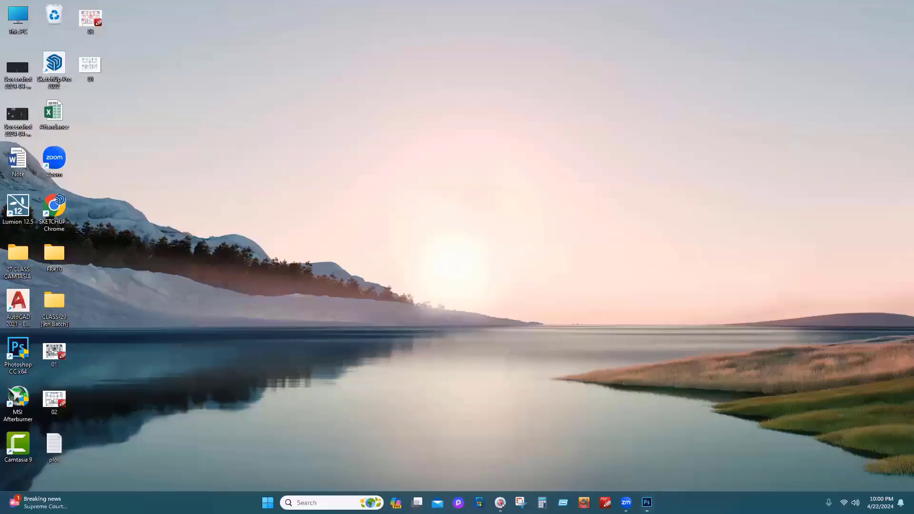
double_click(86, 65)
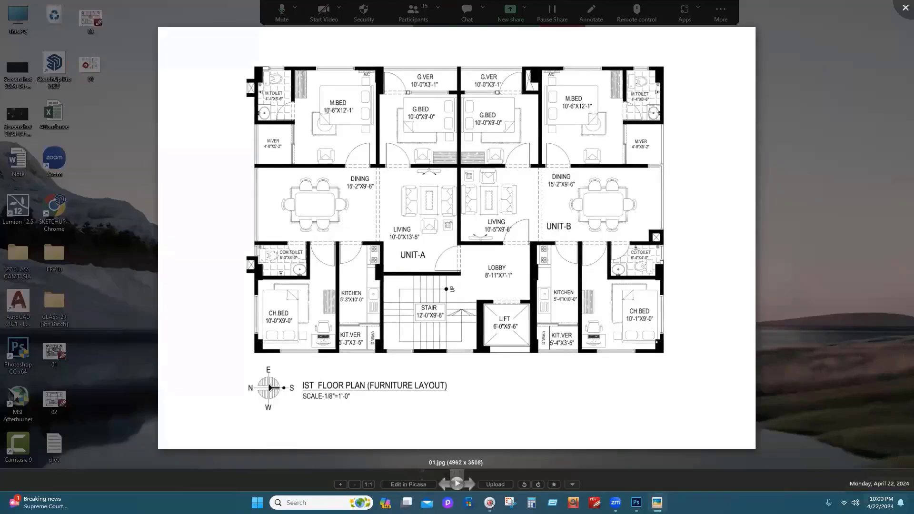
key(Escape)
click(647, 503)
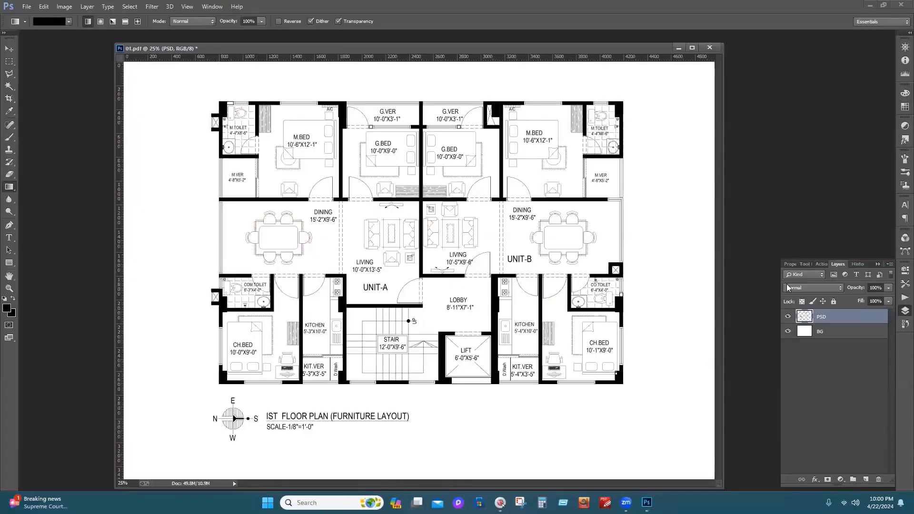
Start saving the plan under a new location and create a folder named B+W on the Desktop
click(26, 6)
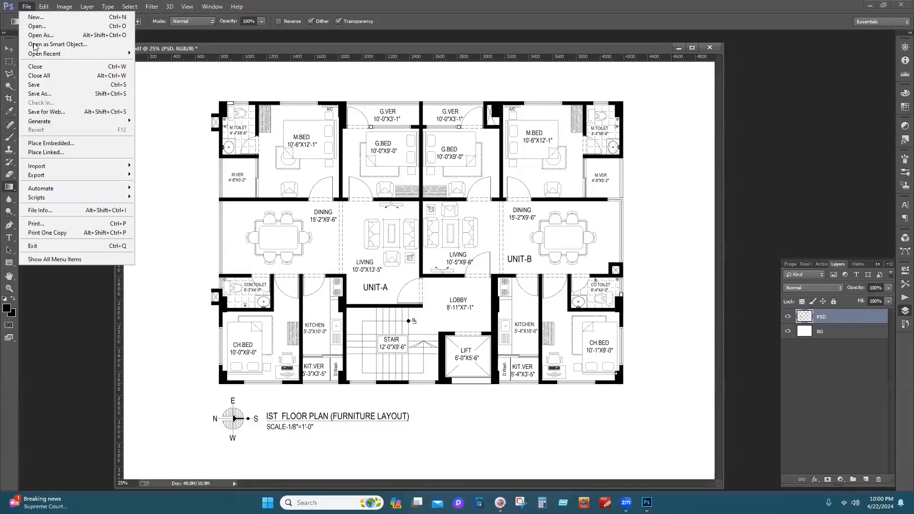
click(53, 94)
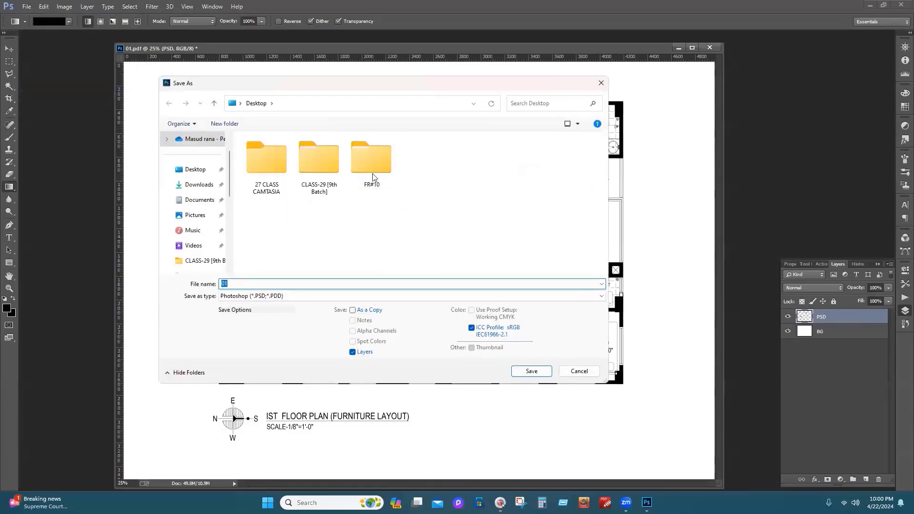
click(222, 174)
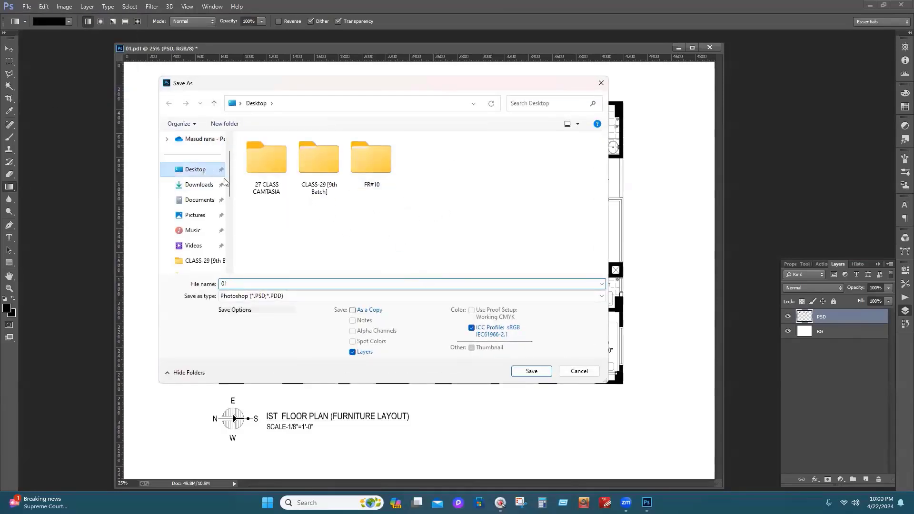
right_click(398, 209)
mouse_move(429, 297)
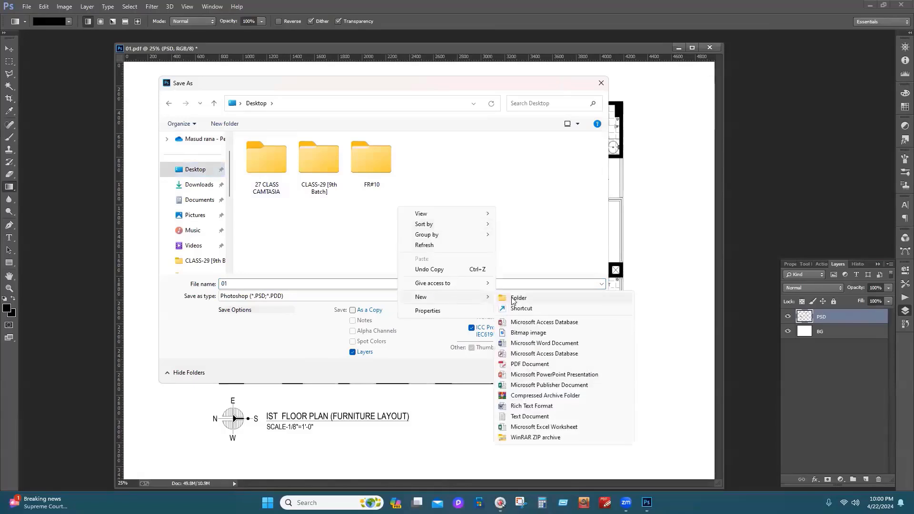
click(514, 298)
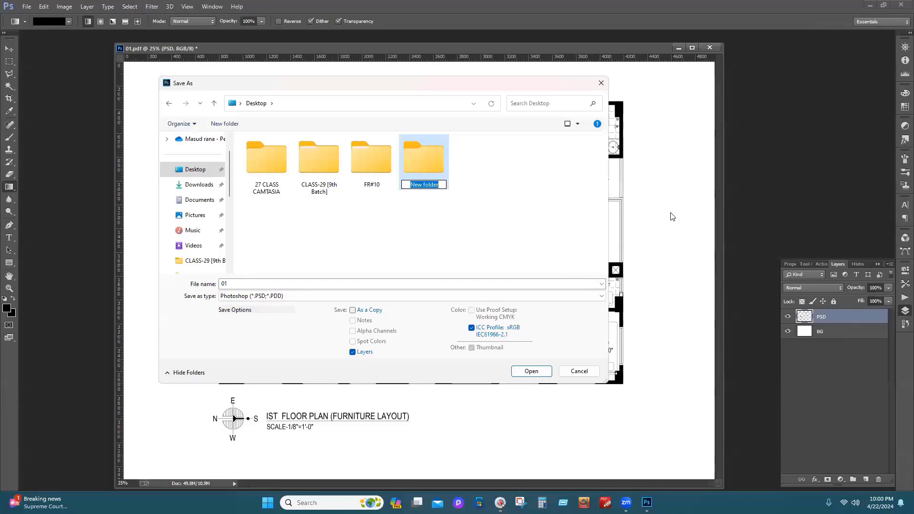
text(B+)
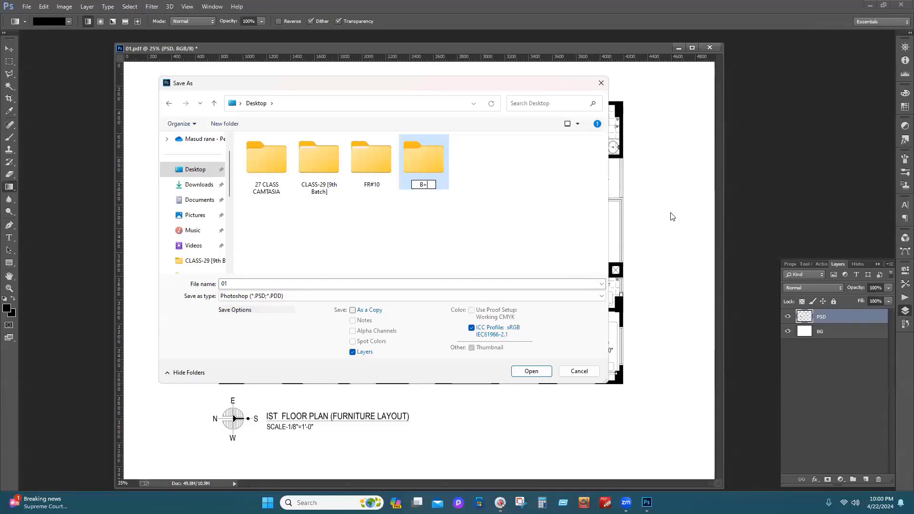
text(W)
click(507, 243)
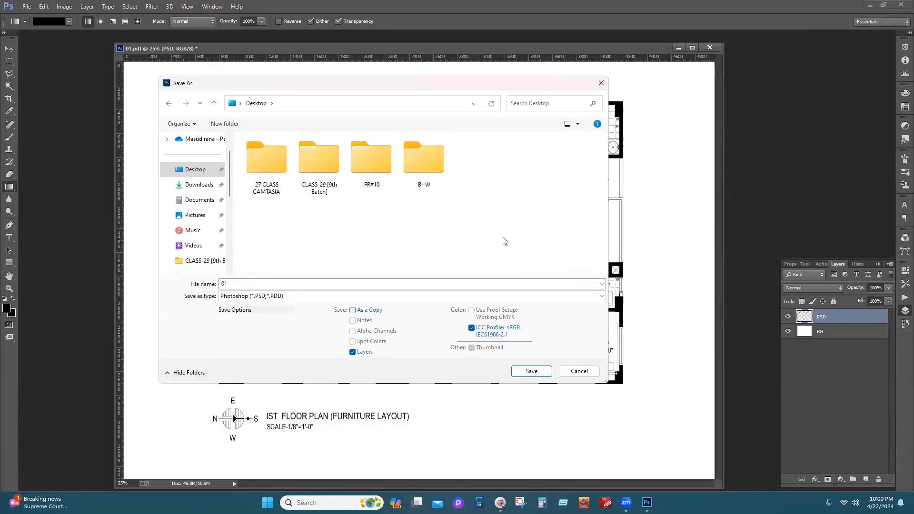
Save the plan as 01 in Photoshop PSD format with layers inside the B+W folder, and close the document
double_click(437, 183)
click(538, 370)
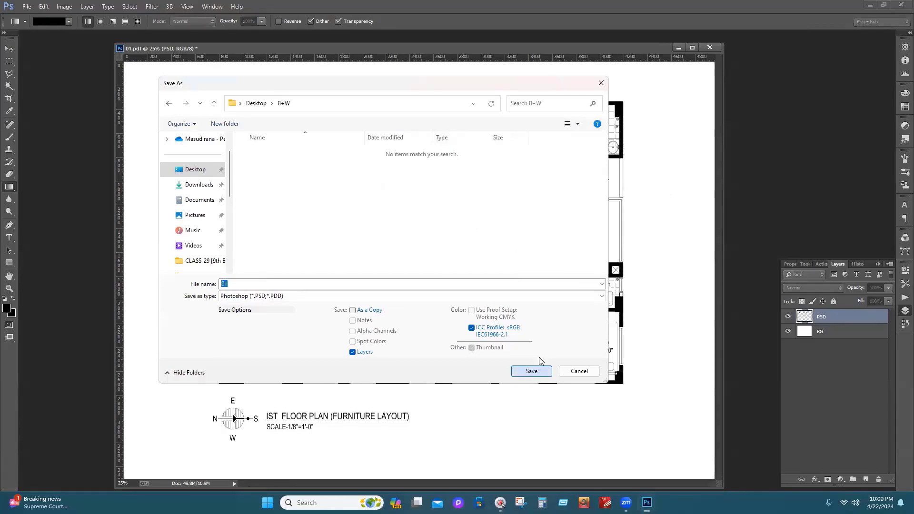
click(560, 157)
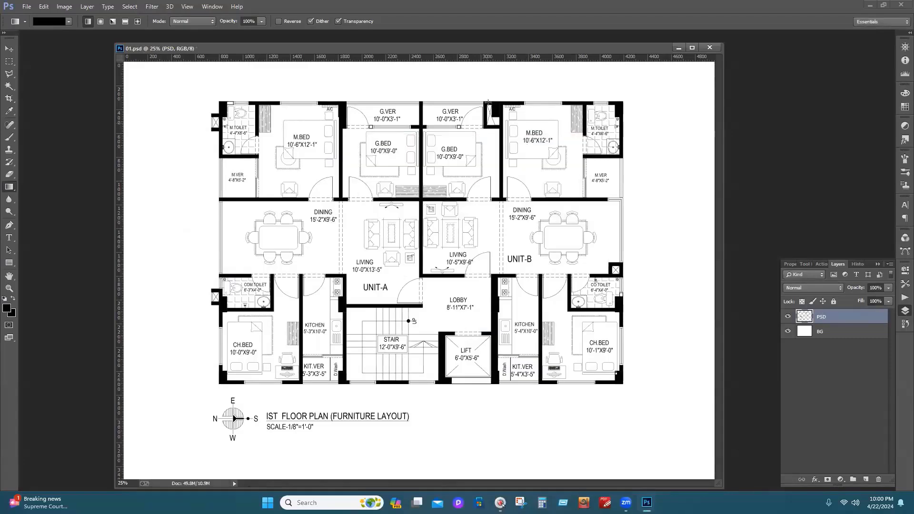
drag(481, 48, 484, 40)
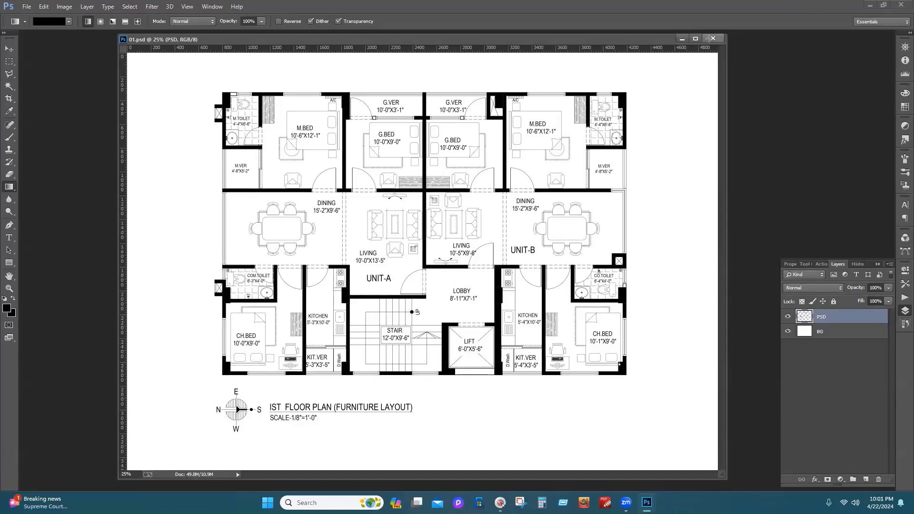
click(712, 38)
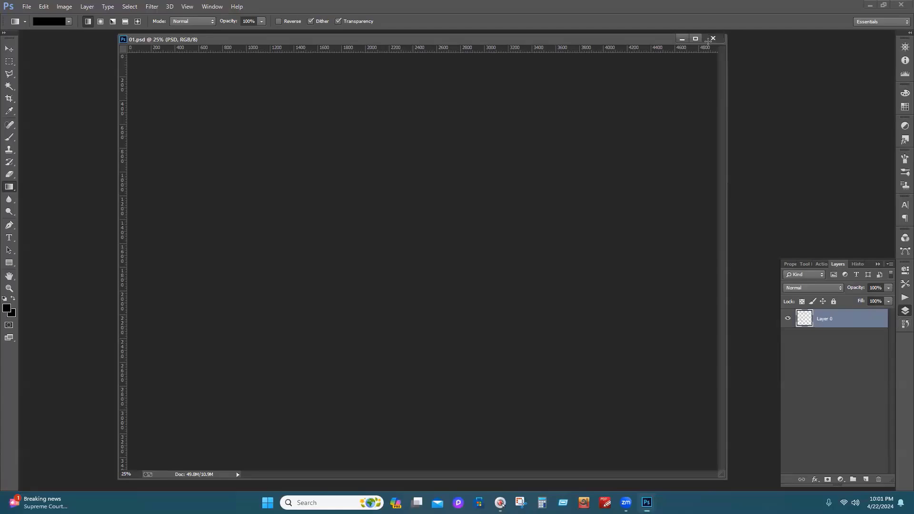
Open the 02 PDF from the Desktop, import its page, and center the document window in the workspace
click(27, 6)
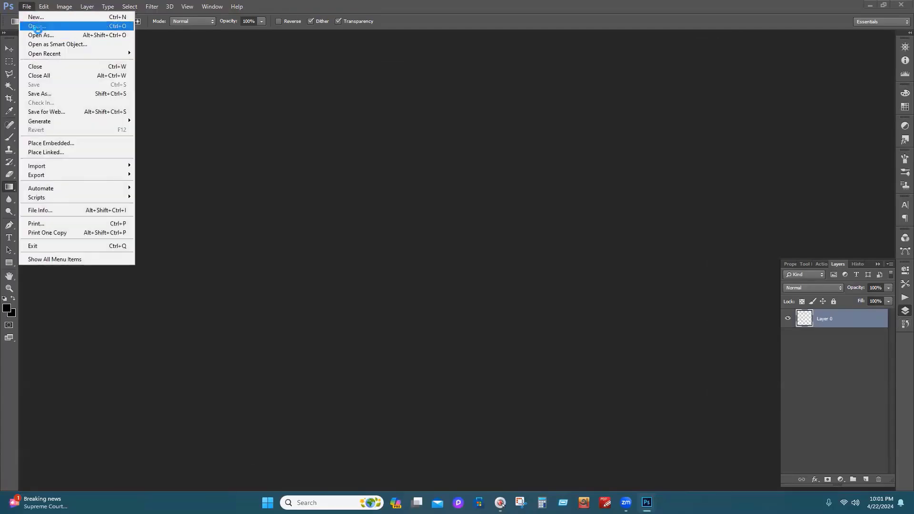
click(33, 27)
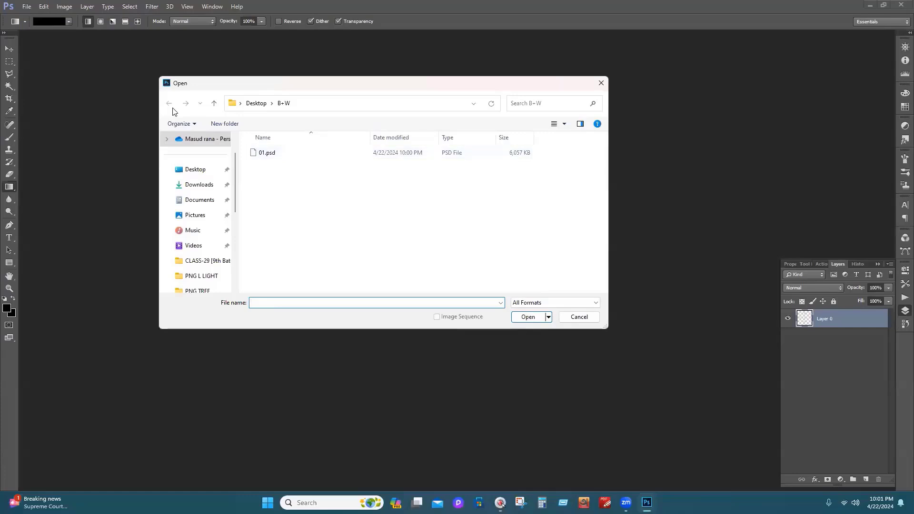
click(214, 103)
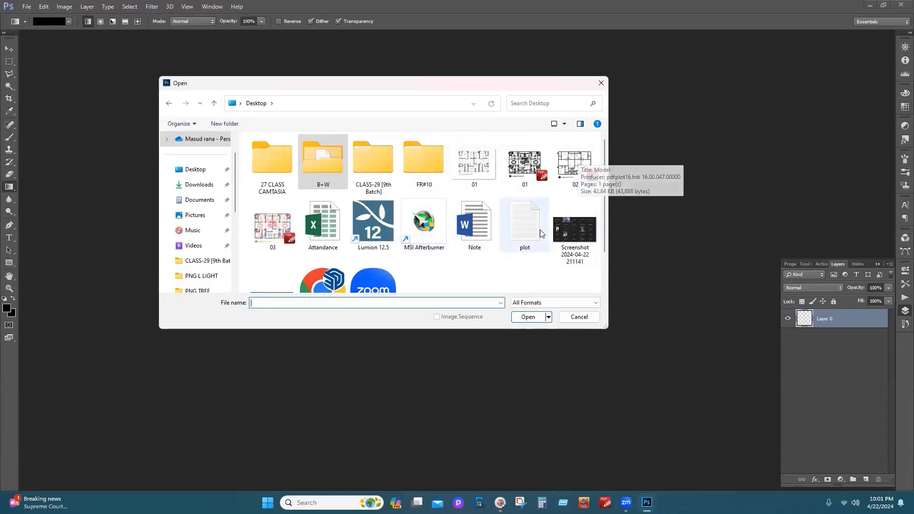
click(562, 180)
click(533, 313)
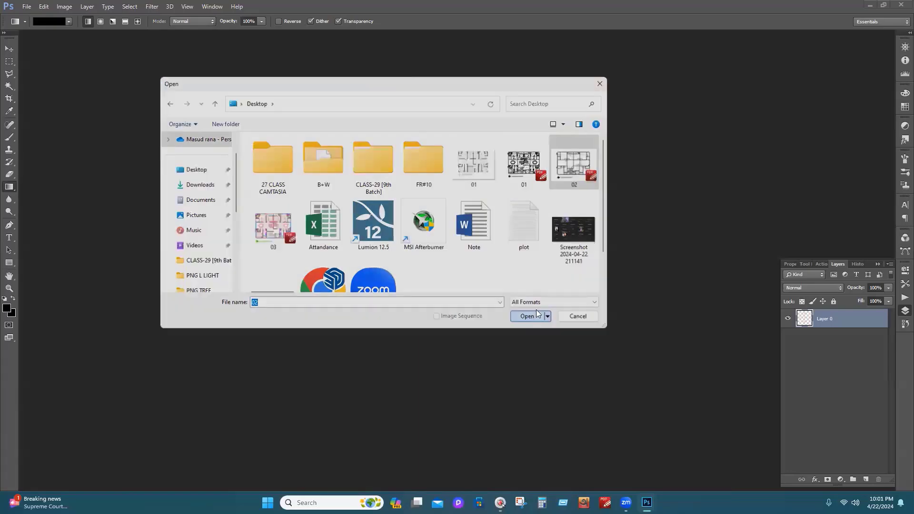
click(557, 299)
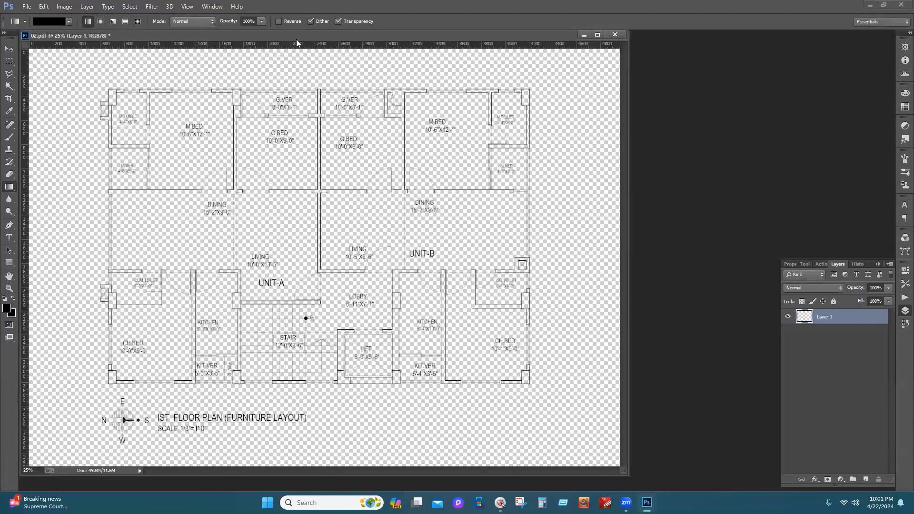
drag(303, 41, 400, 55)
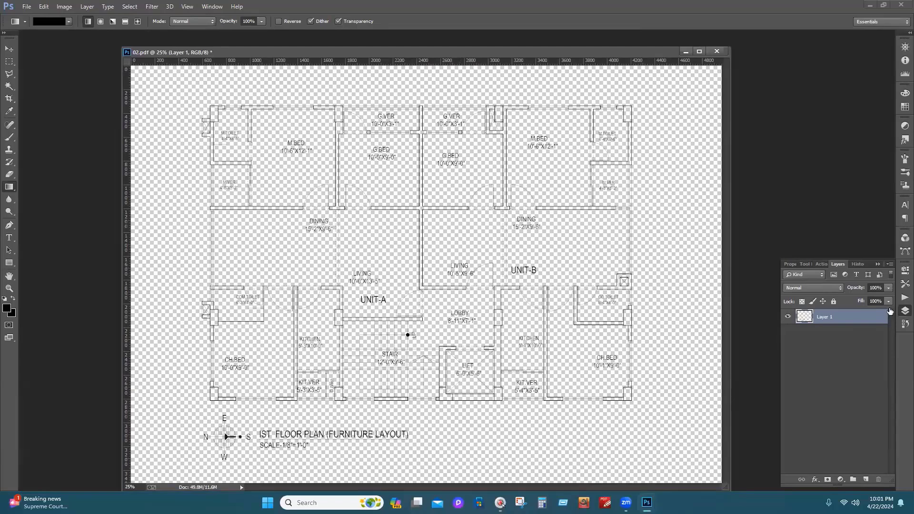
Rename Layer 1 as PSD and duplicate it as a layer named BG
double_click(829, 317)
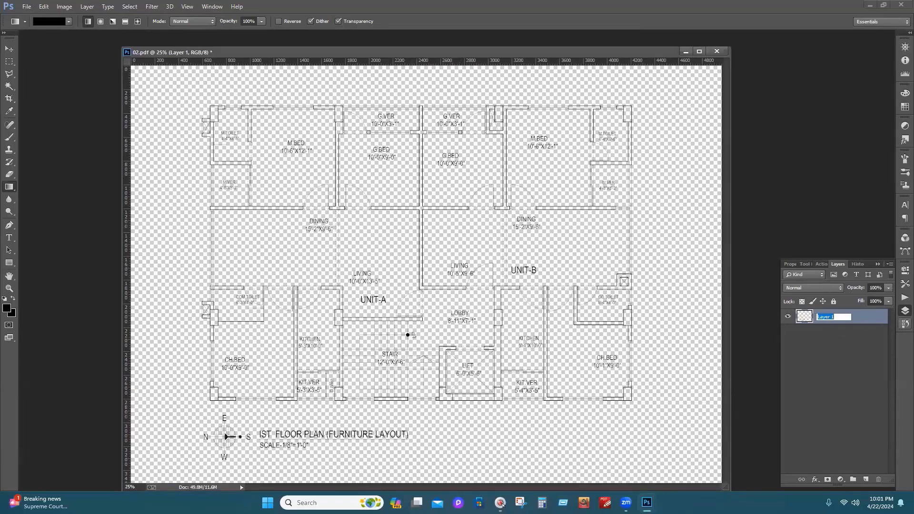
text(PSD)
key(Return)
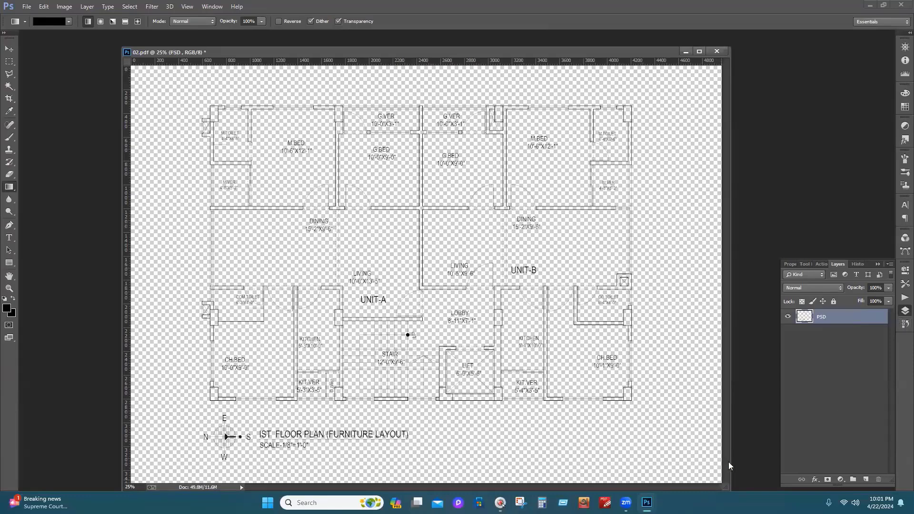
right_click(824, 313)
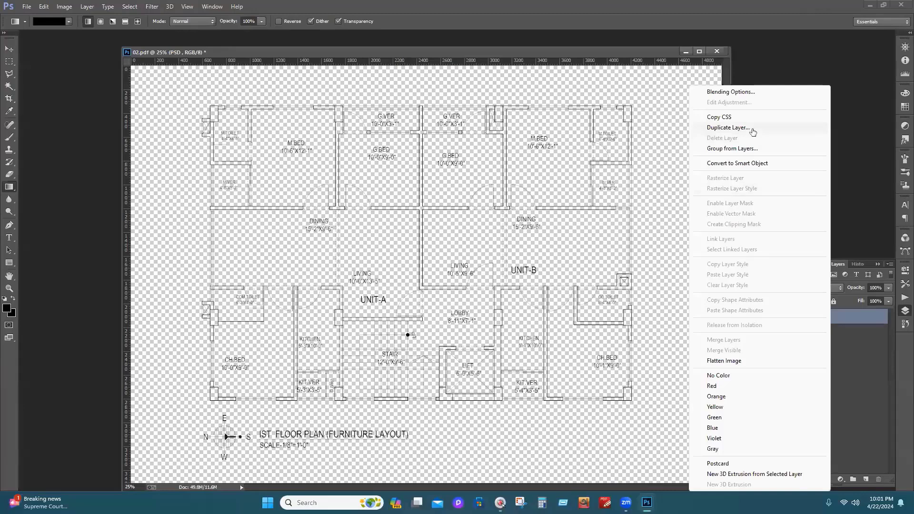
click(752, 131)
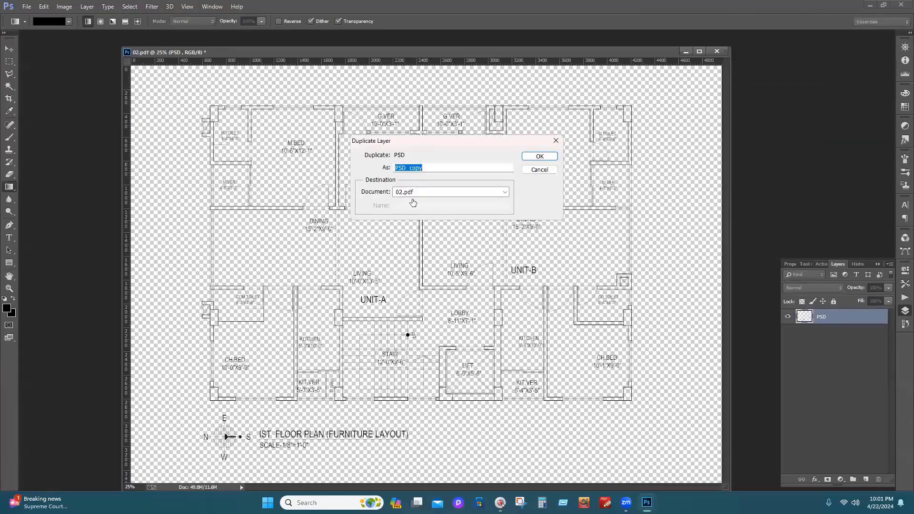
text(BG)
click(541, 157)
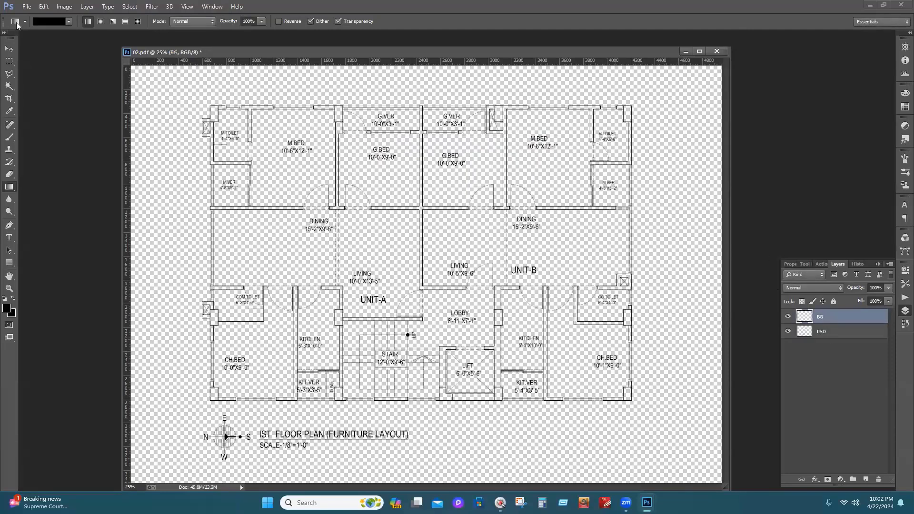
Fill the BG layer with white and move the PSD layer above it
click(44, 6)
click(94, 143)
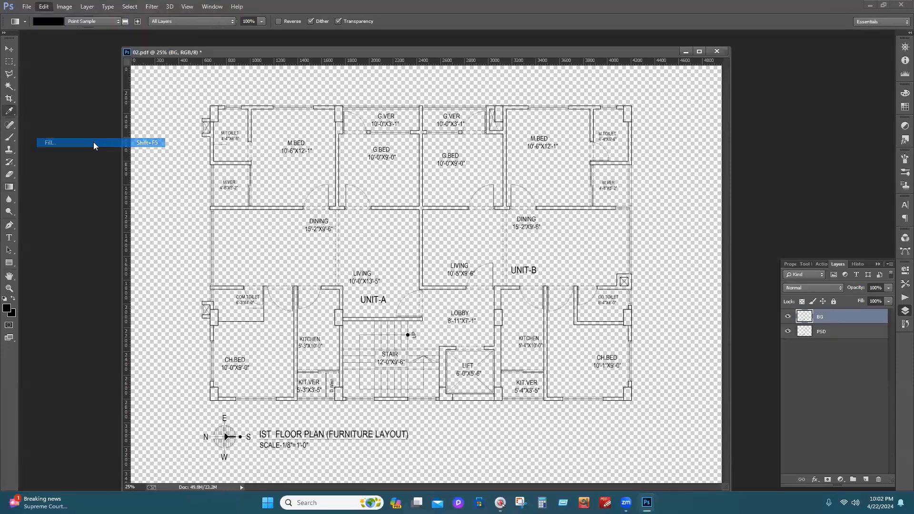
click(509, 149)
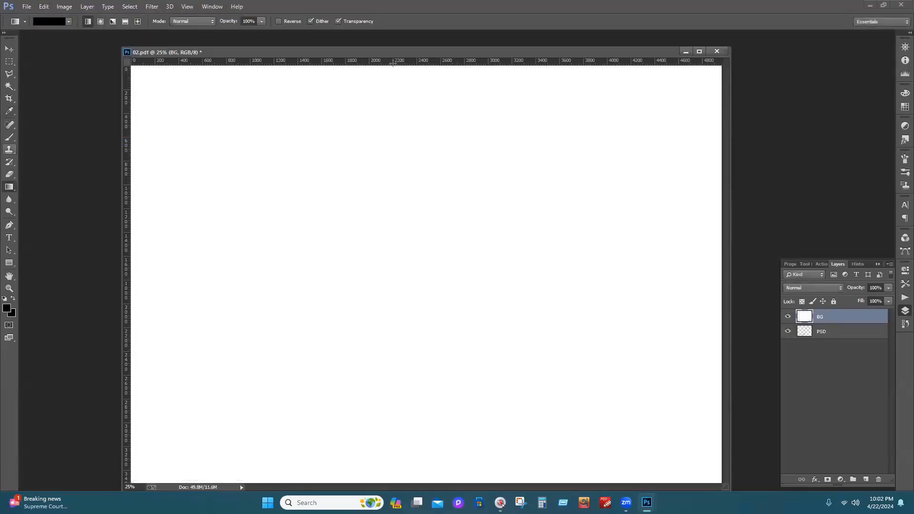
drag(814, 332, 815, 314)
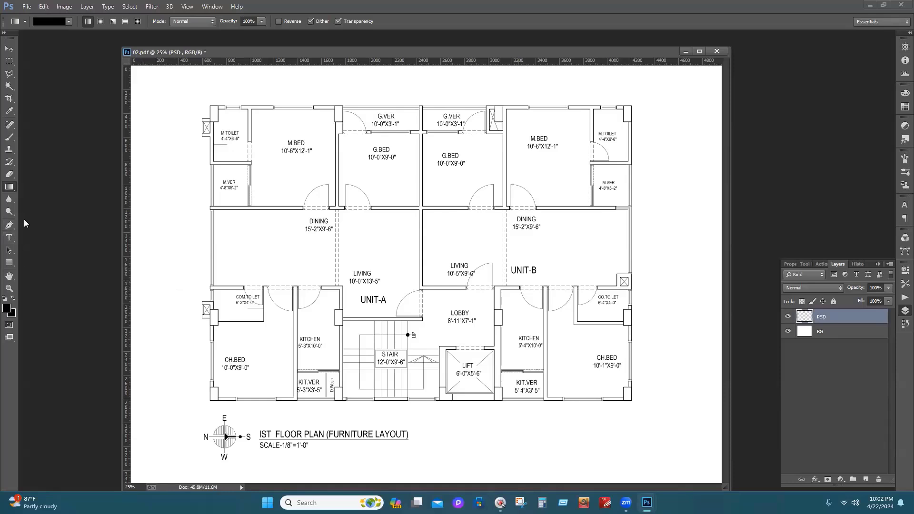
Set the foreground color to the light olive yellow cccc66 and return to the Gradient tool
click(6, 310)
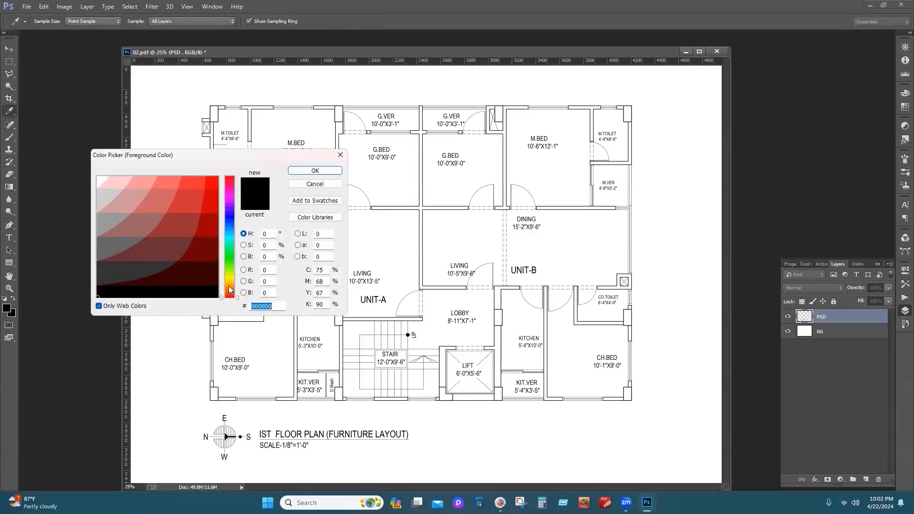
click(230, 281)
click(201, 180)
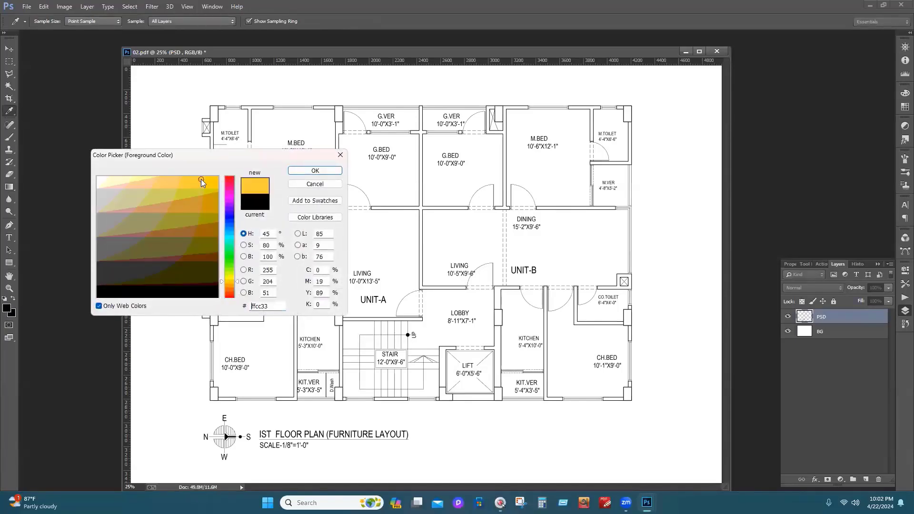
click(171, 224)
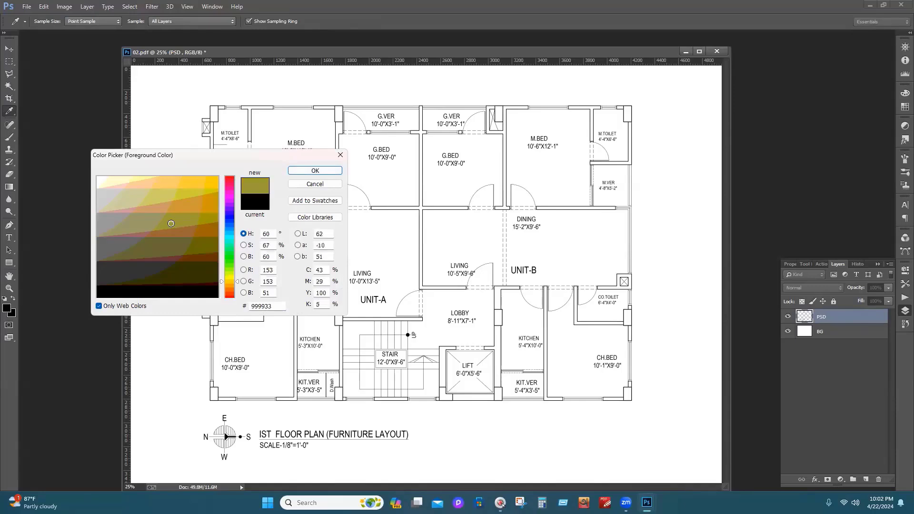
click(167, 194)
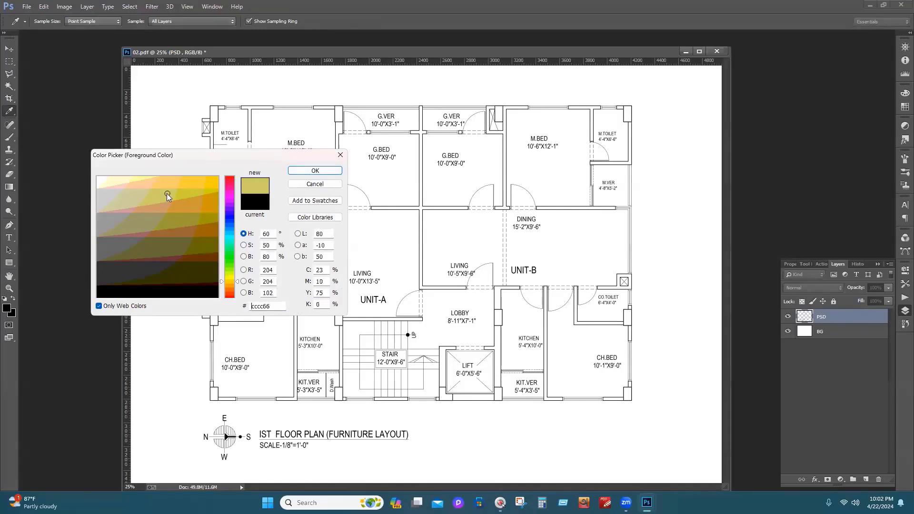
click(314, 172)
key(g)
Set the background color to the darker olive 999933, keeping the picker limited to web colors, and return to the Gradient tool
click(12, 314)
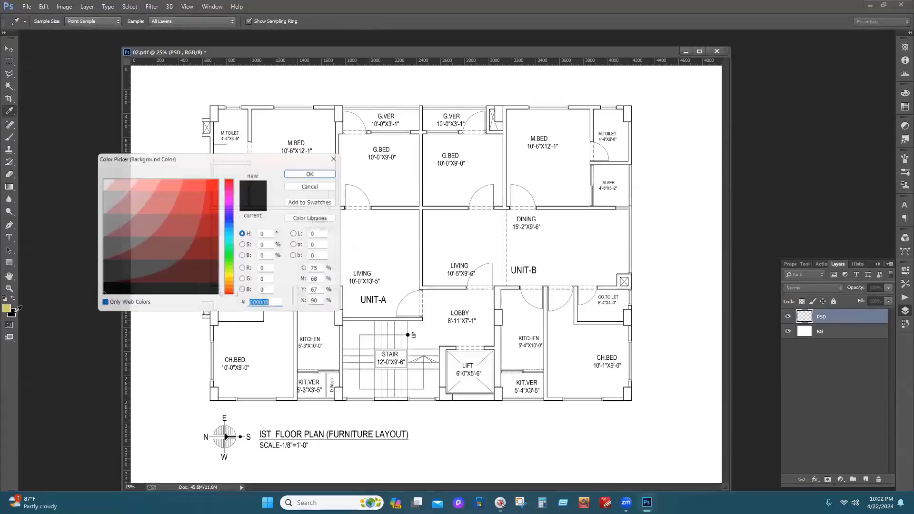
drag(231, 269, 231, 274)
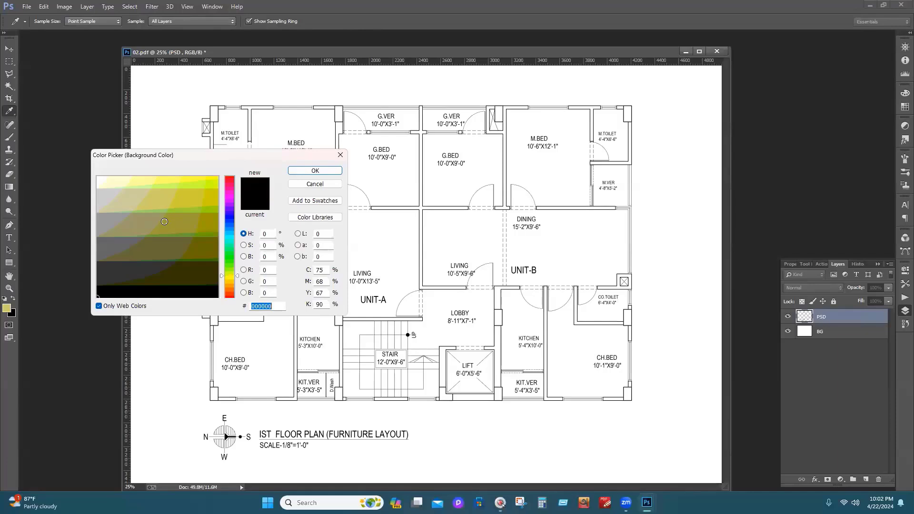
click(126, 307)
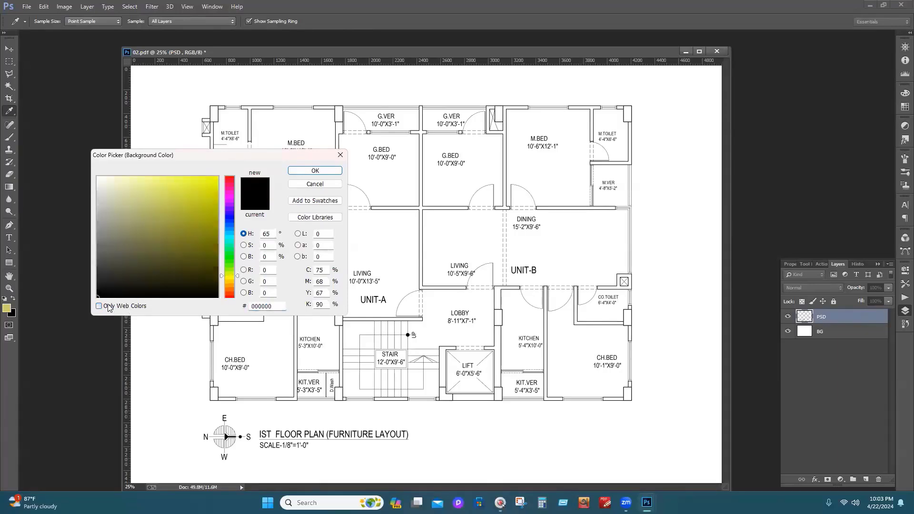
click(109, 307)
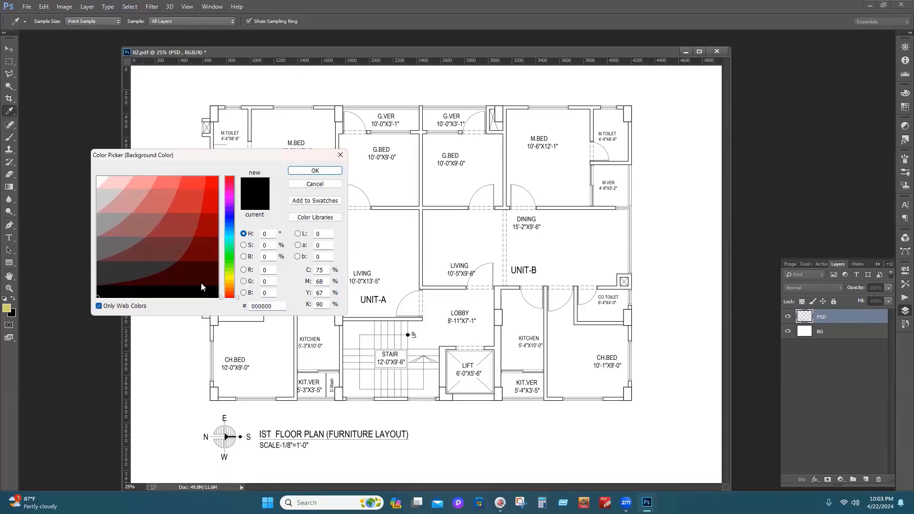
click(228, 277)
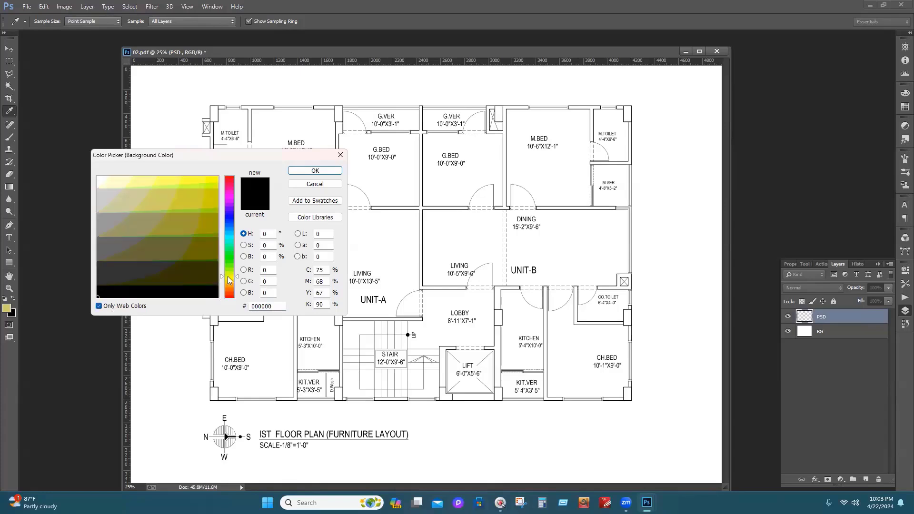
click(189, 230)
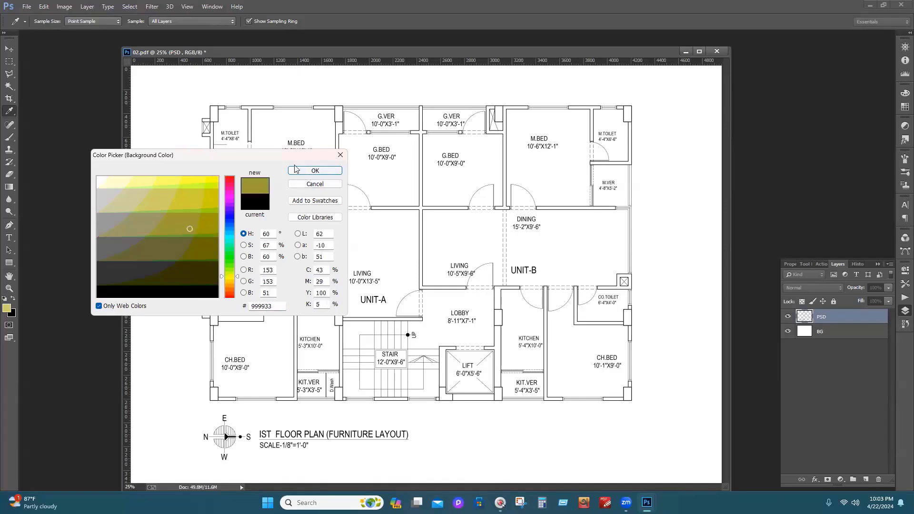
click(315, 170)
key(g)
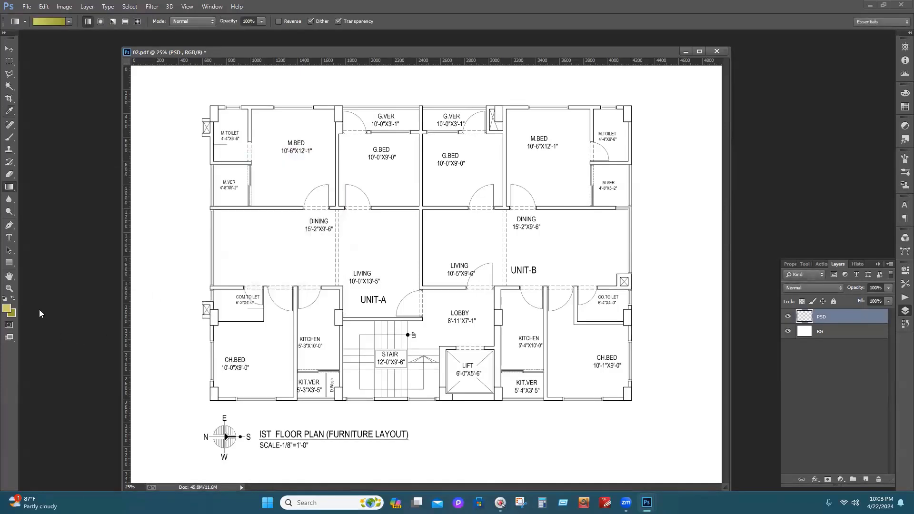
Reopen the foreground color for editing and turn off the Only Web Colors limit
click(7, 308)
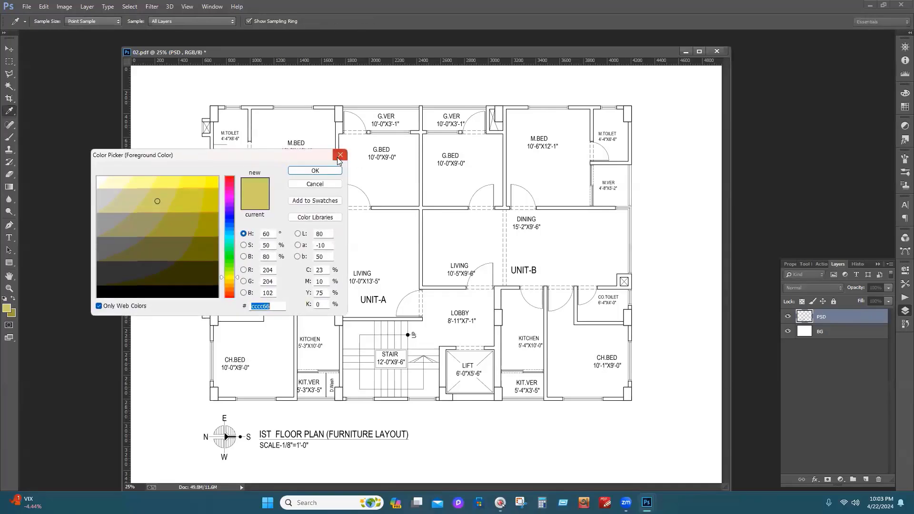
click(340, 155)
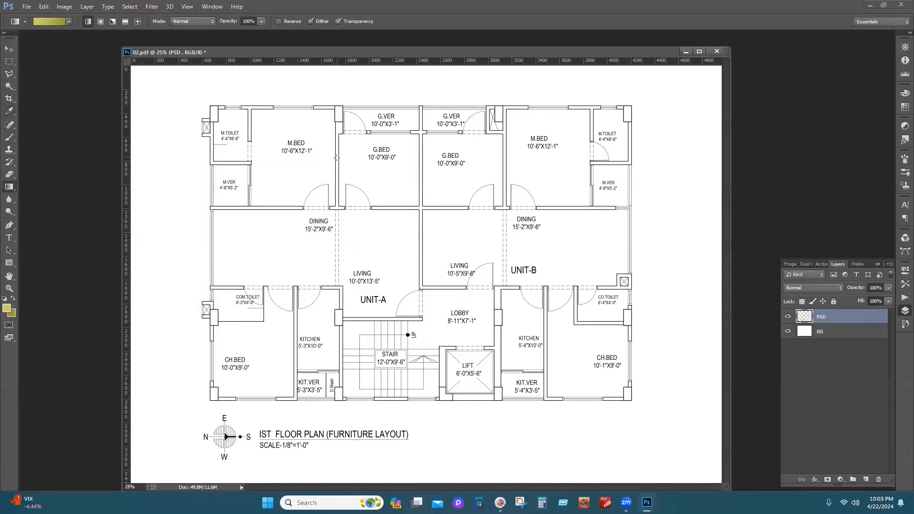
click(7, 308)
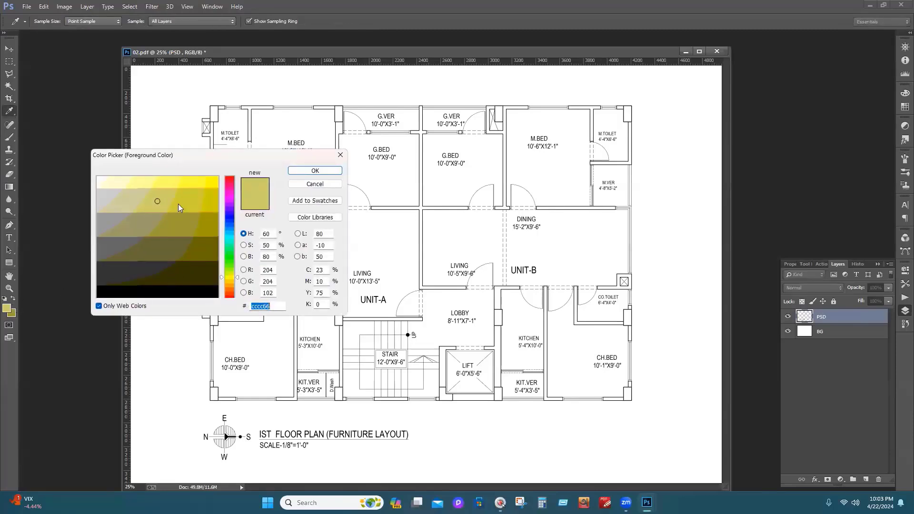
click(99, 306)
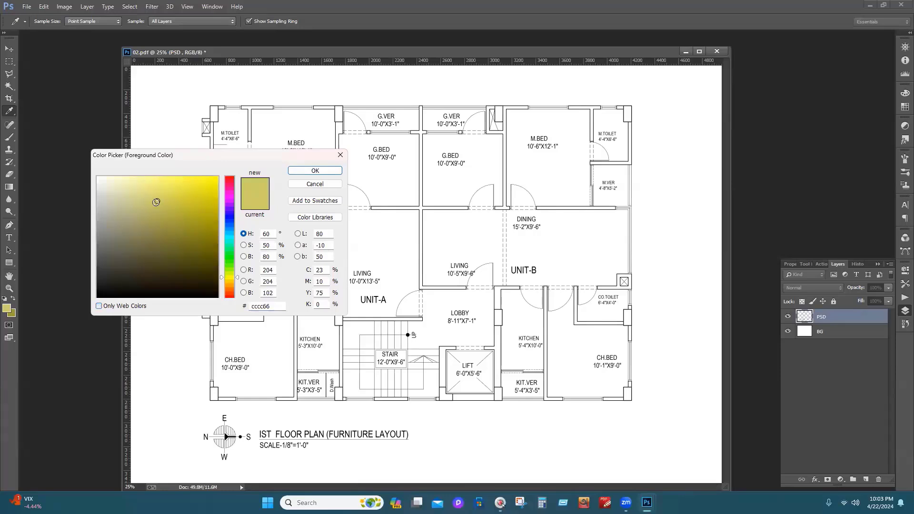
Limit the foreground colour picker to web colours and set the foreground colour to cccc66
click(141, 204)
drag(142, 204, 153, 202)
click(101, 307)
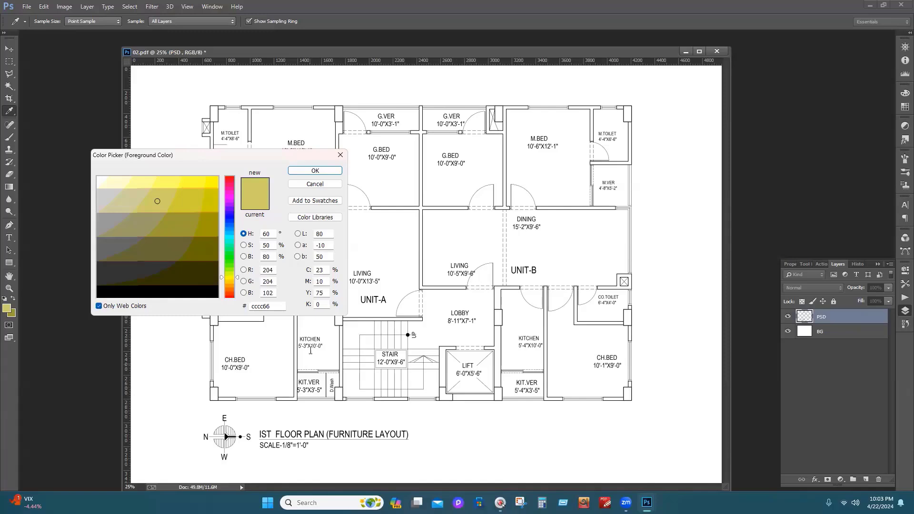
click(333, 172)
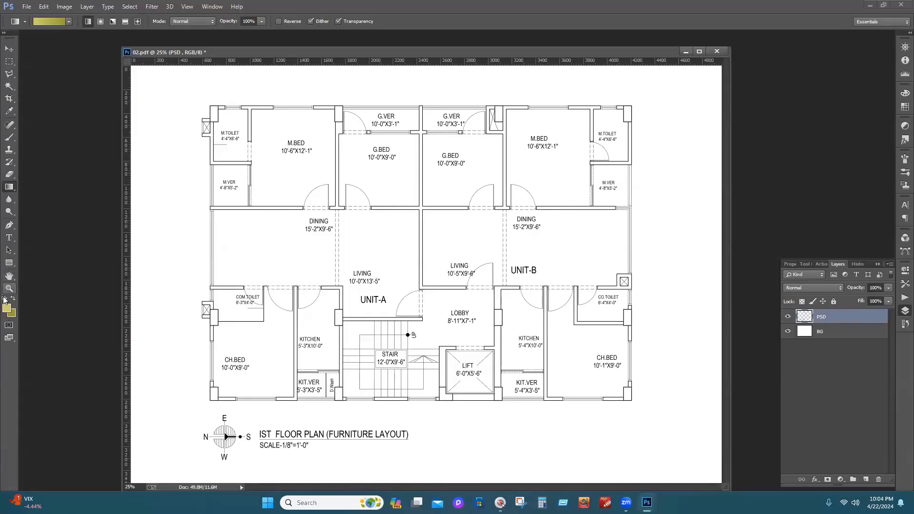
Set the foreground colour to the web-safe red ff0033 and activate the Gradient tool
click(7, 309)
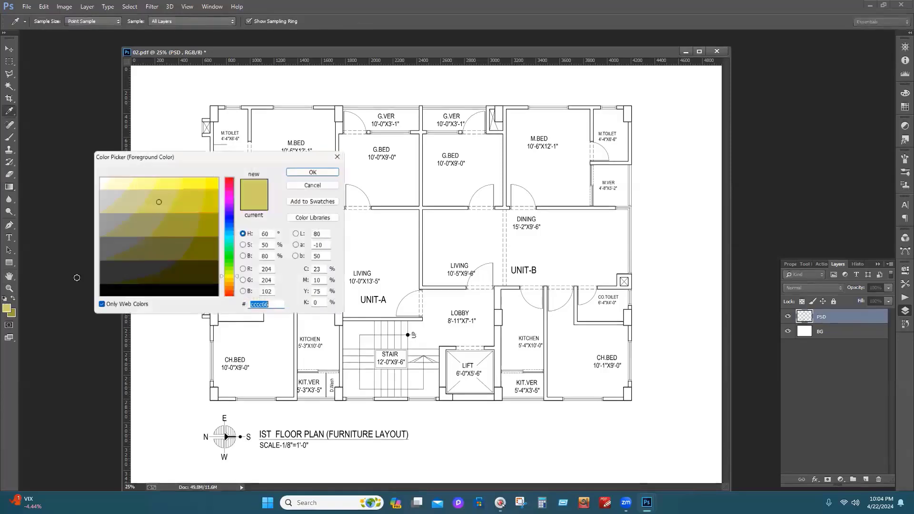
click(229, 182)
click(214, 185)
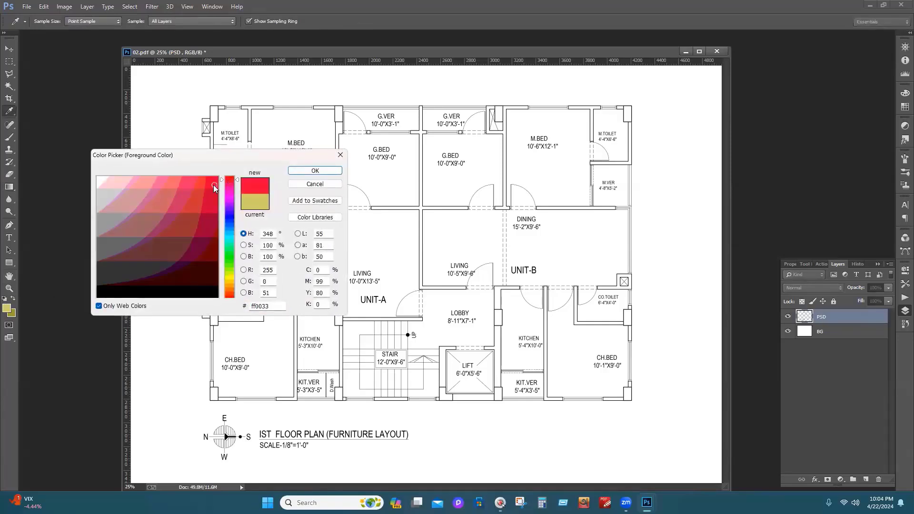
click(316, 170)
key(g)
Change the background colour to a bright red and keep the foreground colour at ff0033
click(12, 315)
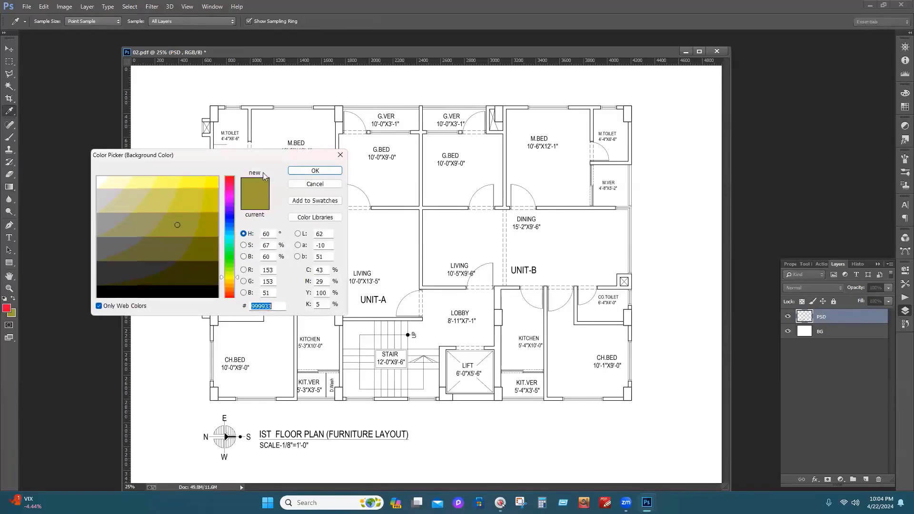
click(229, 179)
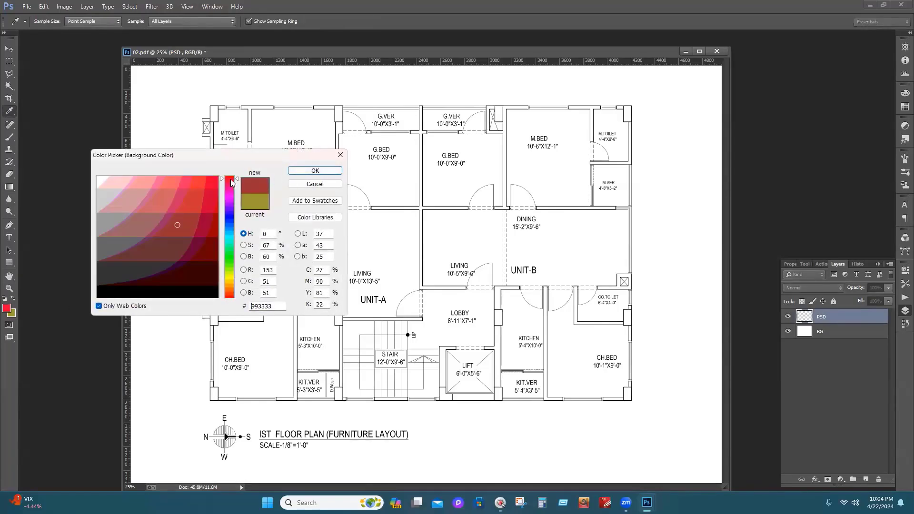
drag(231, 179, 242, 174)
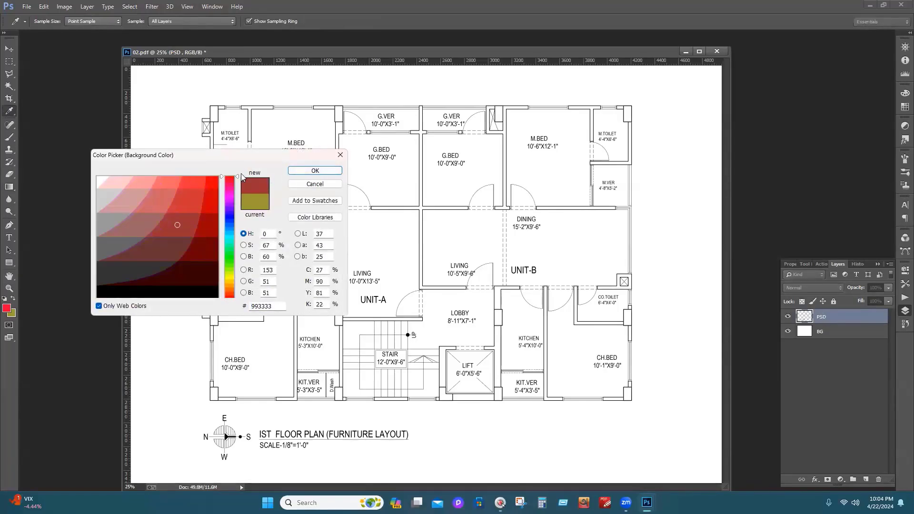
click(315, 170)
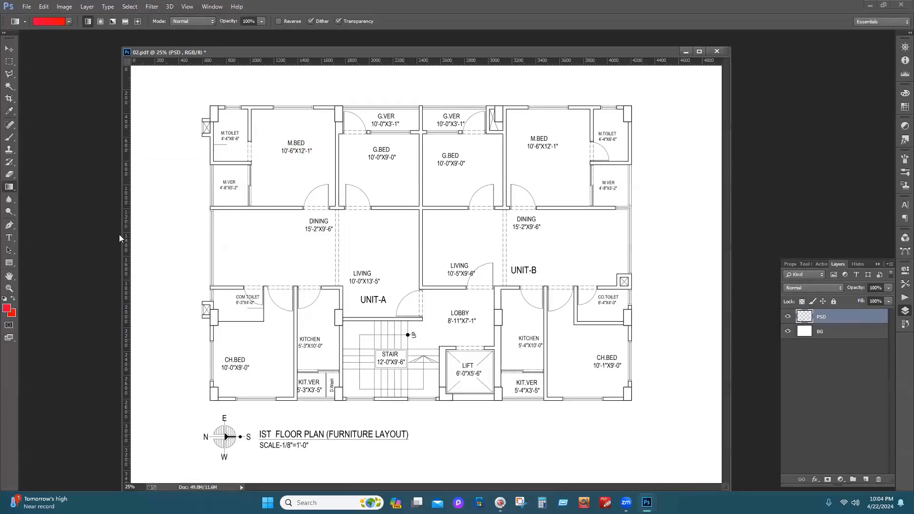
click(6, 309)
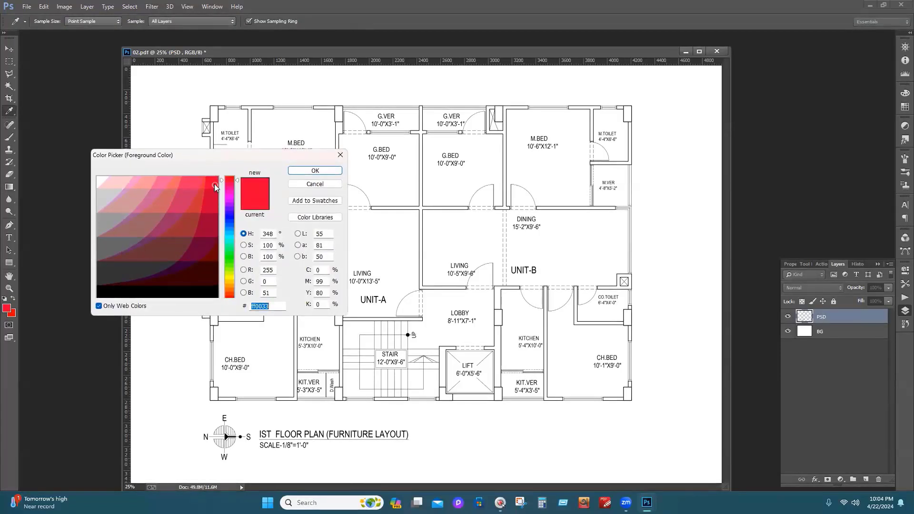
click(302, 172)
Select all the columns of the floor plan together with the lift walls using the Magic Wand
click(9, 86)
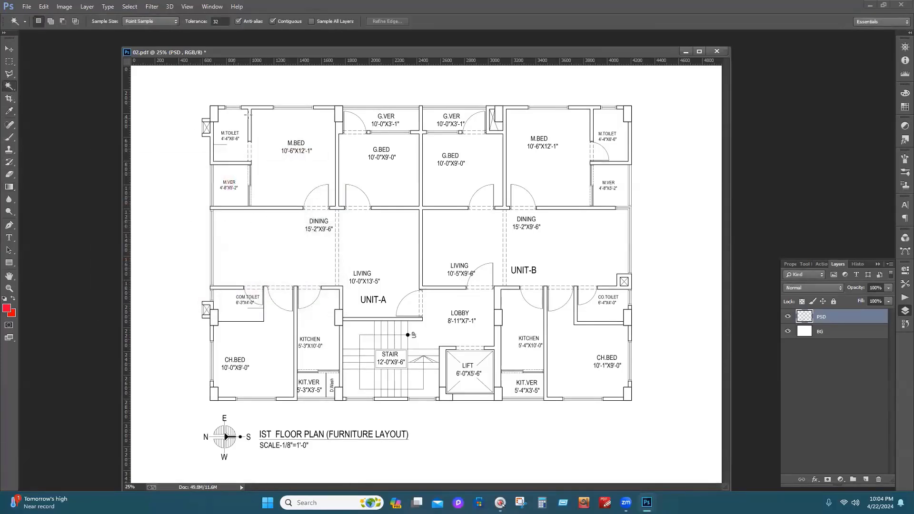
click(215, 116)
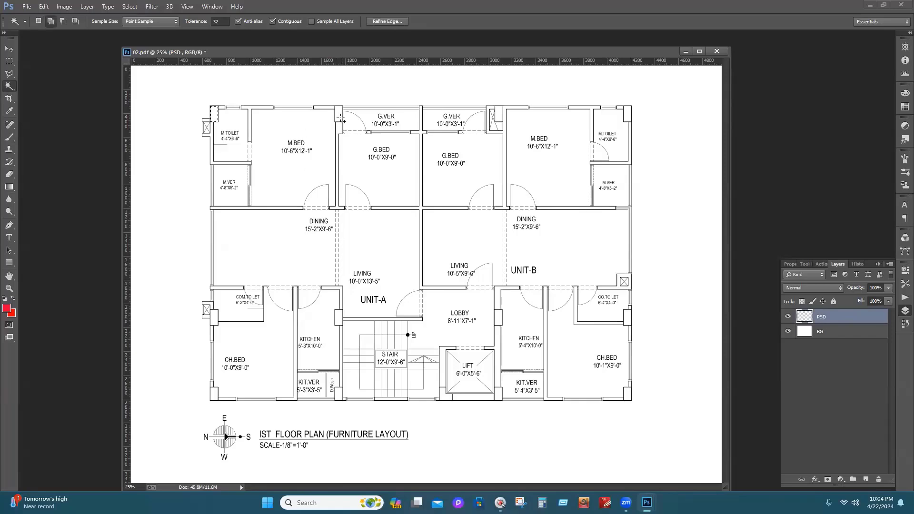
shift+click(339, 115)
shift+click(499, 115)
shift+click(628, 113)
click(627, 319)
click(498, 320)
click(443, 395)
click(215, 319)
Try a red gradient fill on the selected columns and lift walls, undo it and clear the selection
click(9, 186)
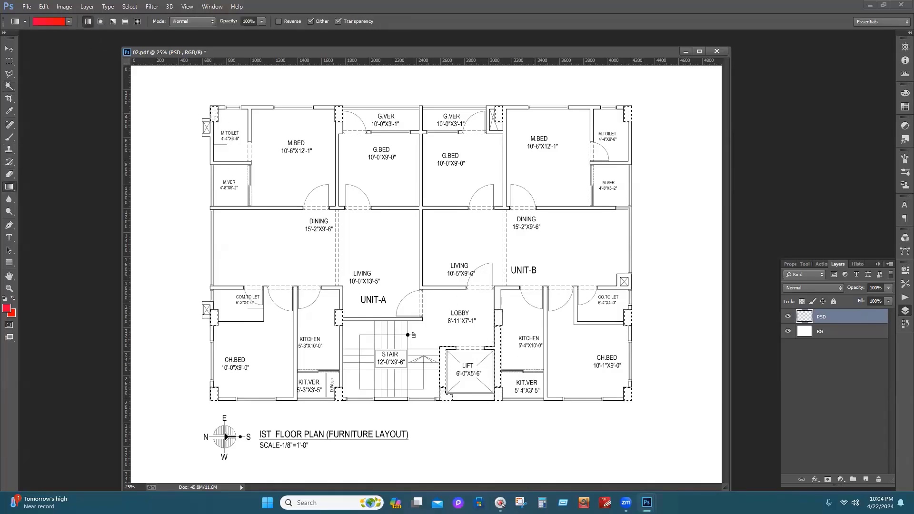
drag(214, 116, 214, 129)
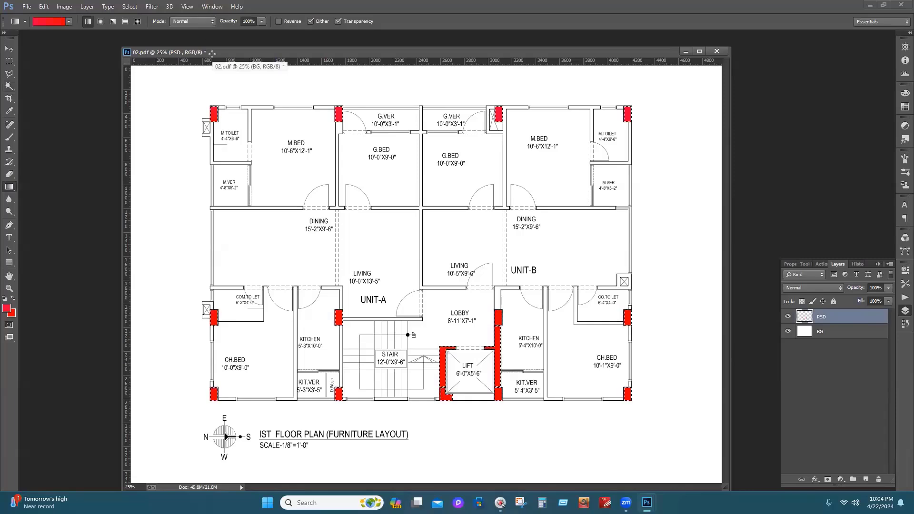
key(ctrl+z)
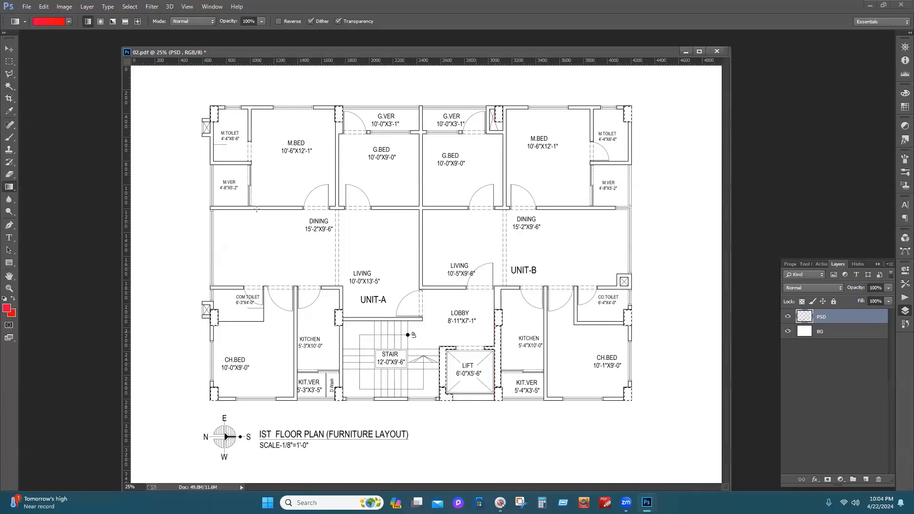
click(129, 6)
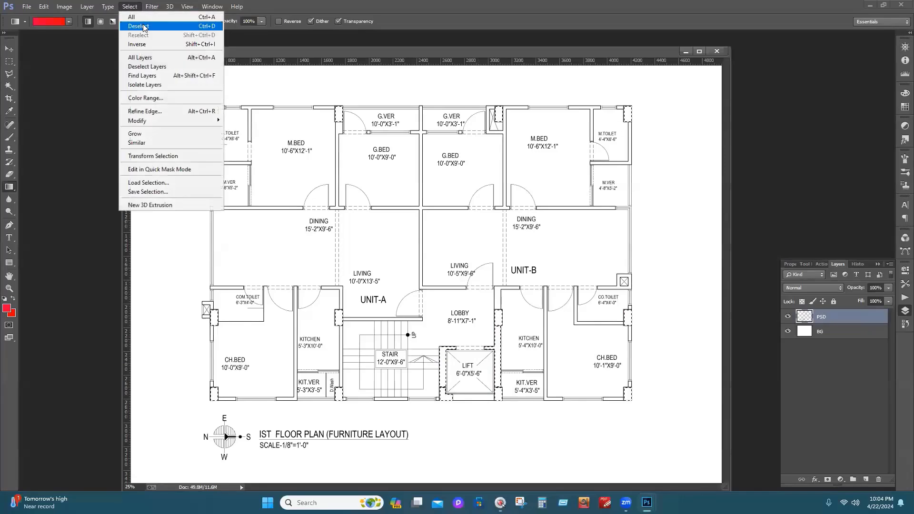
click(143, 26)
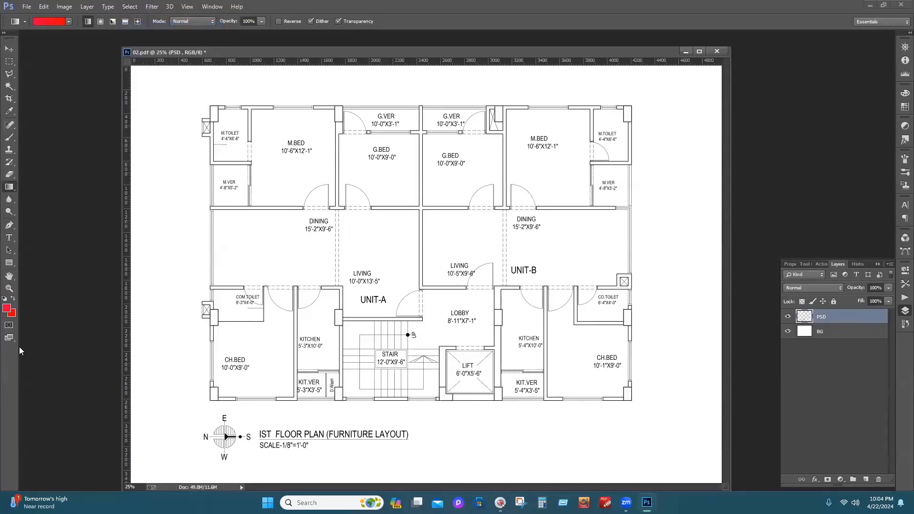
Select all the columns of the floor plan with the Magic Wand, leaving out the upright lift walls
click(10, 86)
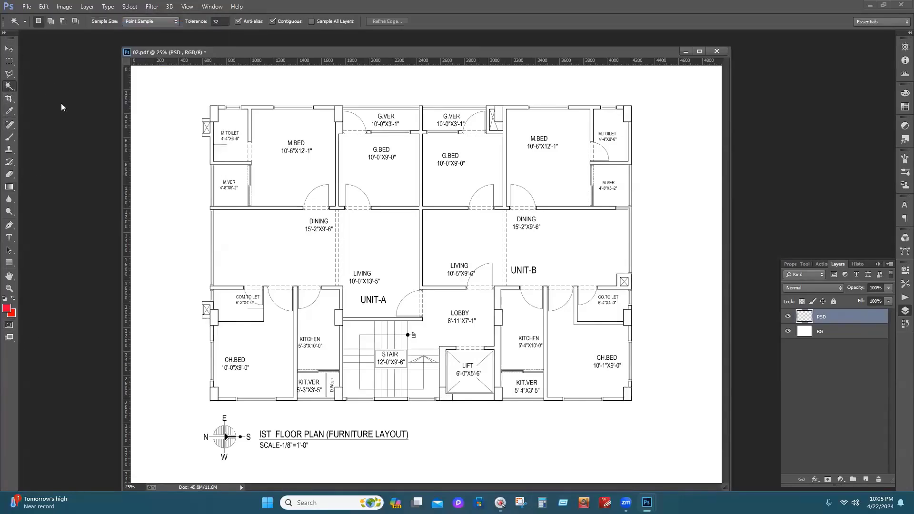
click(215, 114)
shift+click(338, 113)
shift+click(499, 115)
shift+click(629, 116)
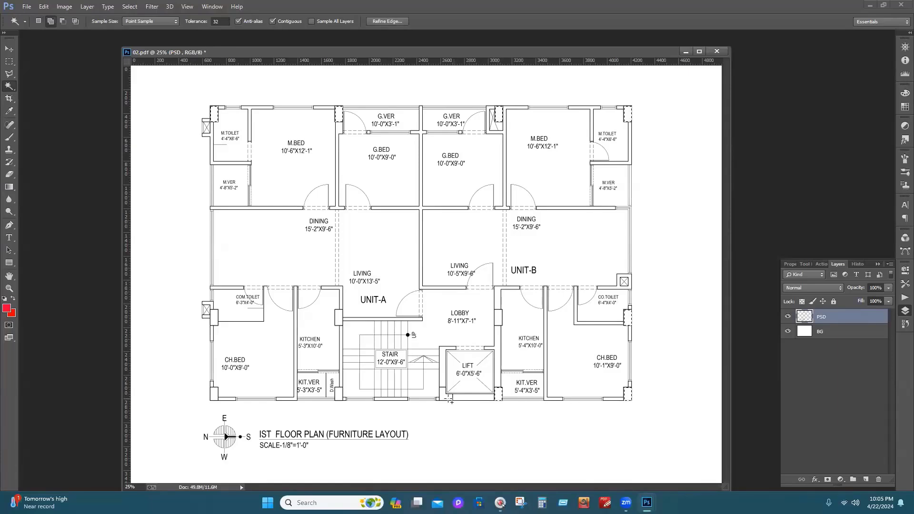
shift+click(497, 316)
click(339, 321)
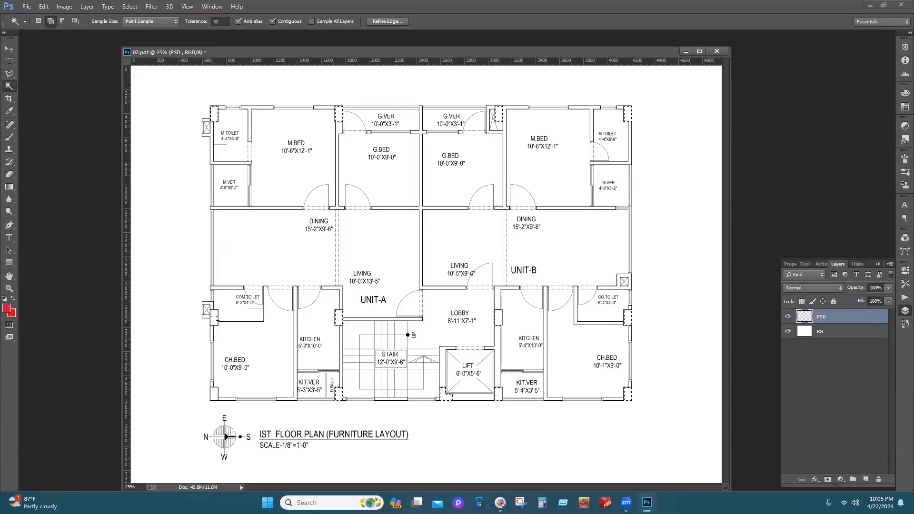
click(216, 319)
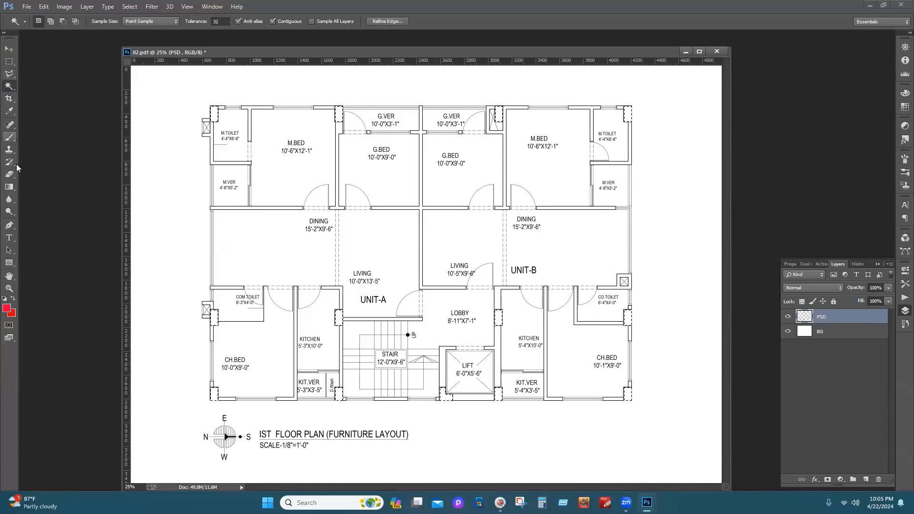
Fill the selected columns with the red gradient and clear the selection
key(g)
drag(195, 139, 629, 352)
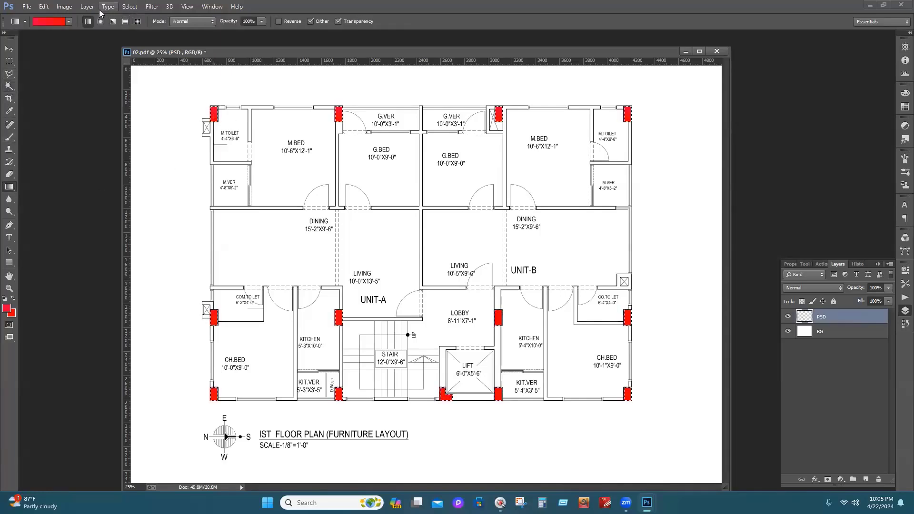
click(128, 7)
click(134, 26)
Set the foreground colour to the web grey 999999 and the background colour to a grey as well
click(7, 309)
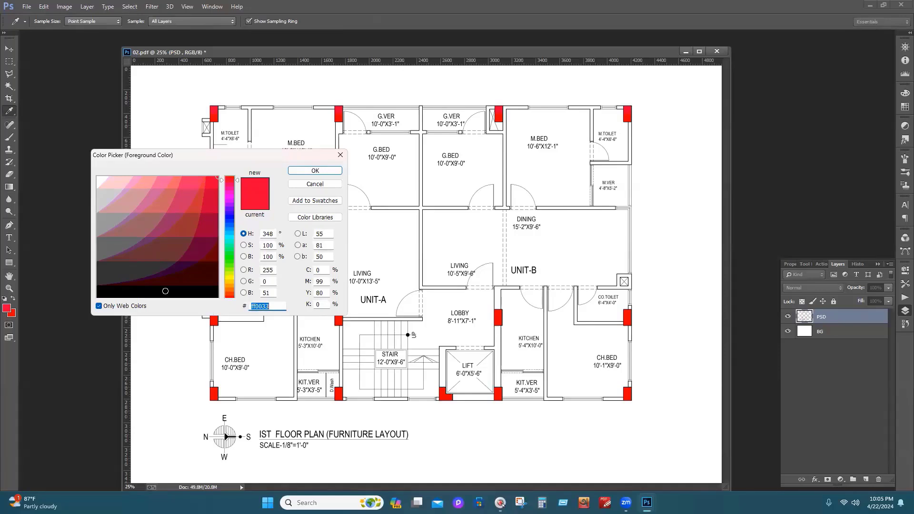
click(120, 271)
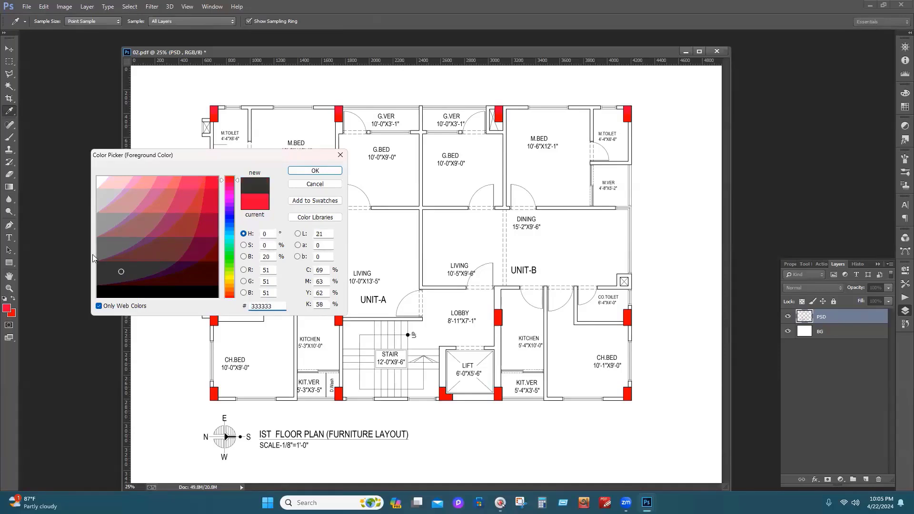
click(100, 222)
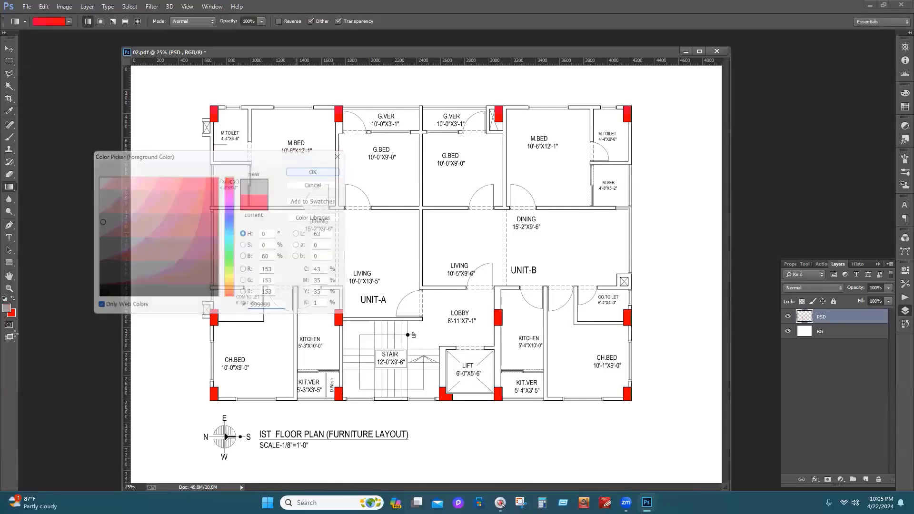
key(i)
click(11, 313)
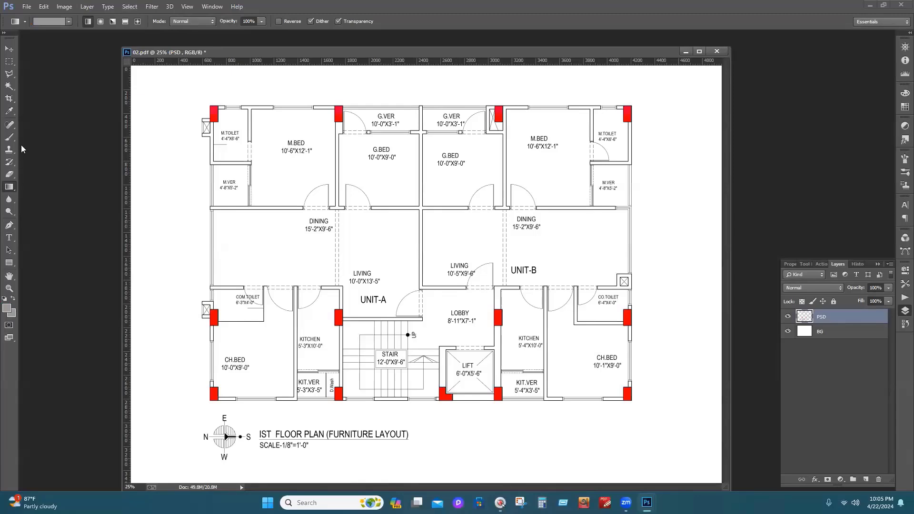
Try a Magic Wand selection starting at the duct beside Unit-A's M.TOILET and clear it
key(w)
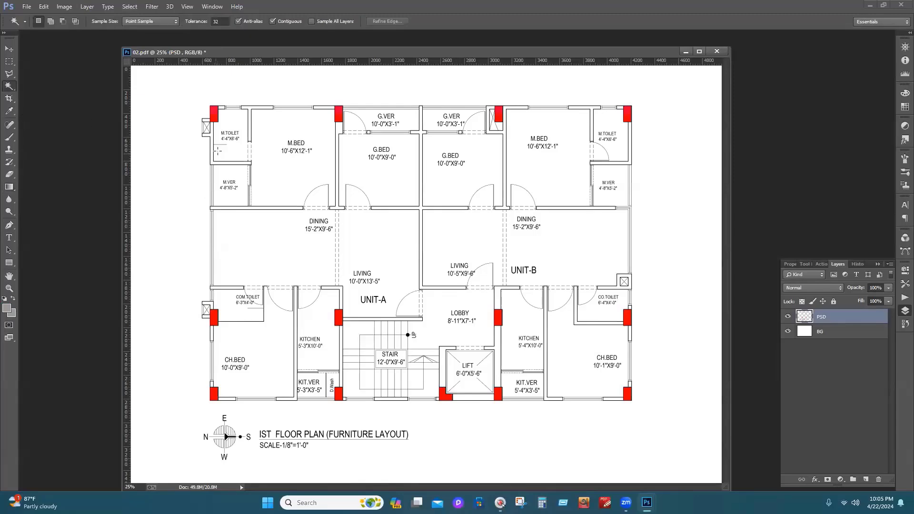
click(207, 125)
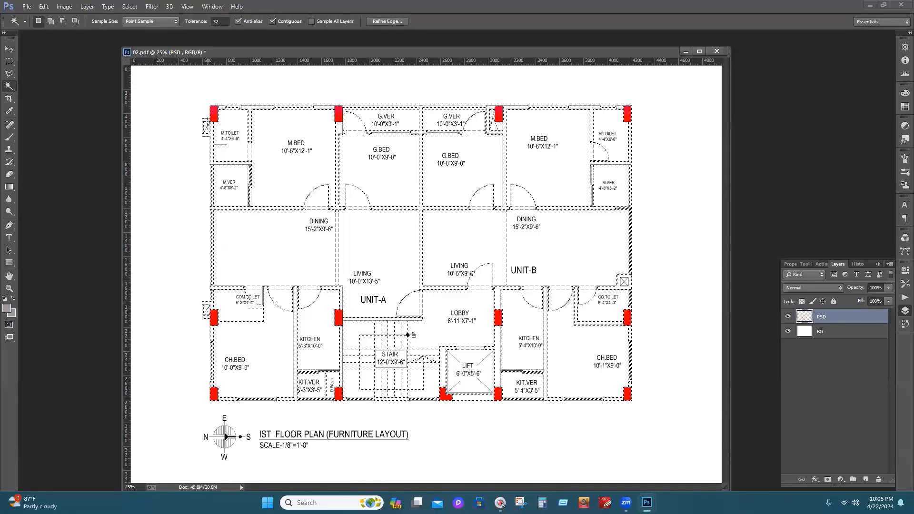
click(129, 6)
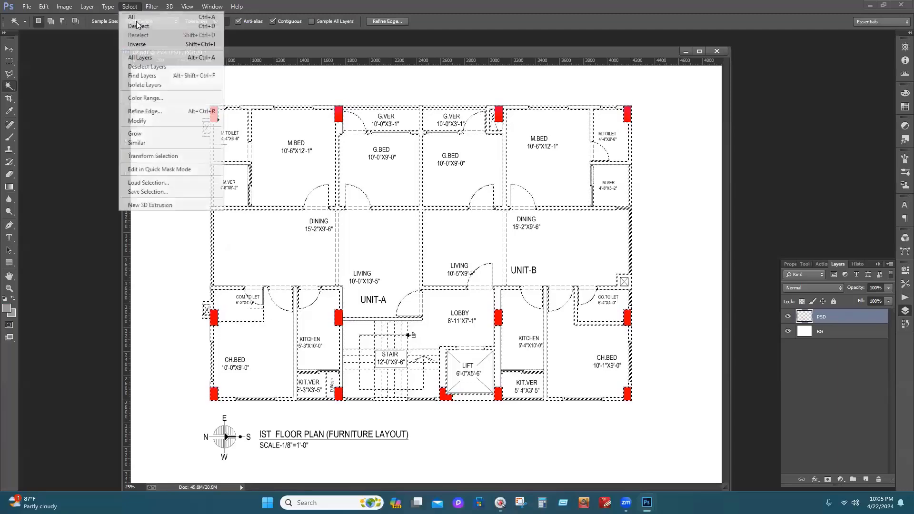
click(139, 25)
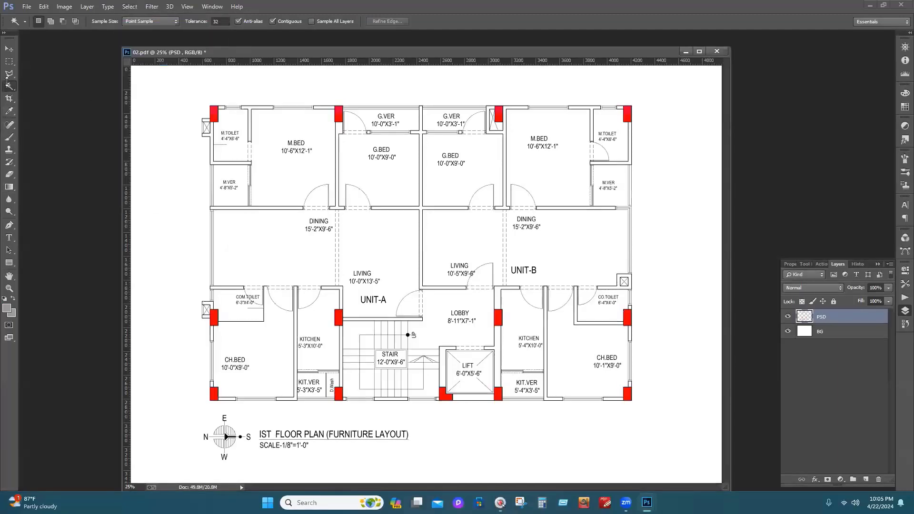
Select the upper walls of both units with the Magic Wand, including the M.BED, G.BED, M.TOILET and Unit-B duct walls
click(250, 124)
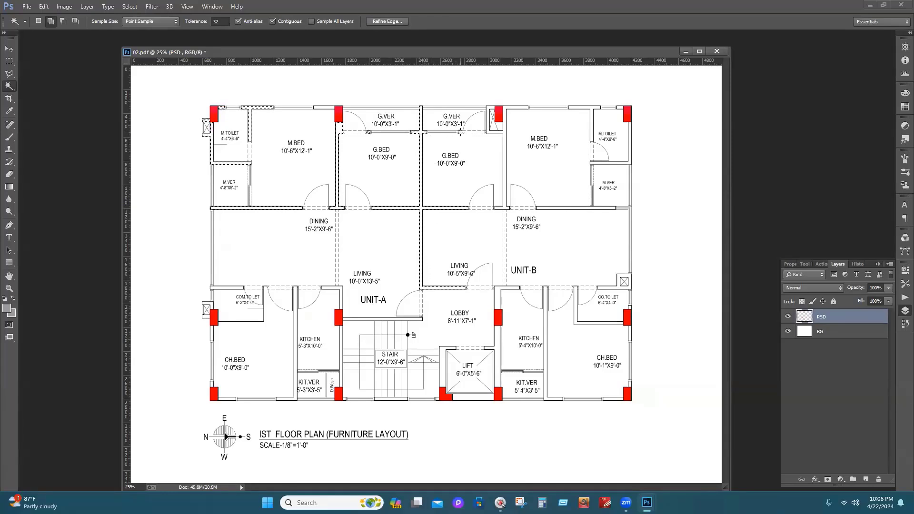
click(505, 131)
click(632, 151)
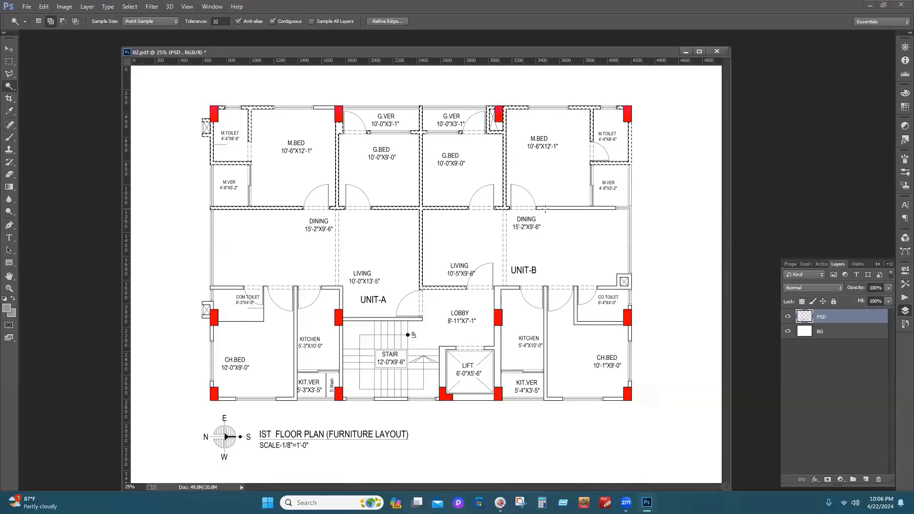
click(545, 209)
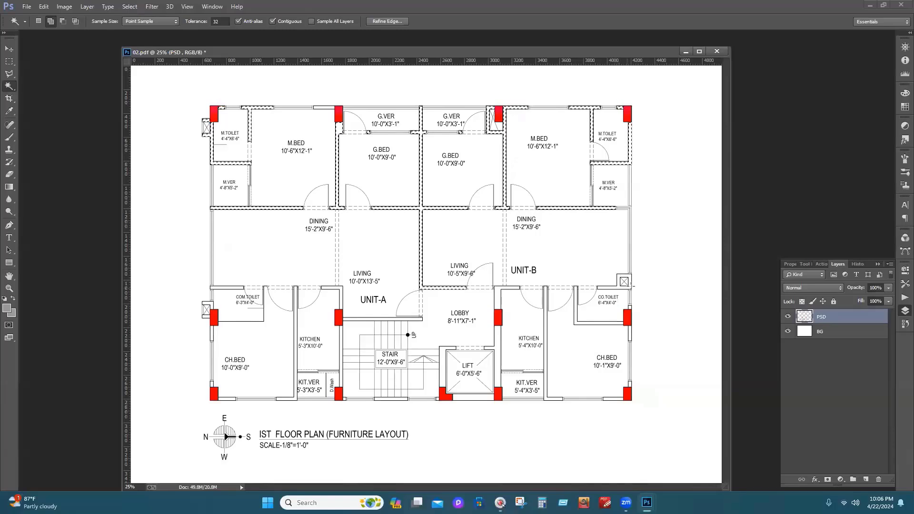
click(632, 286)
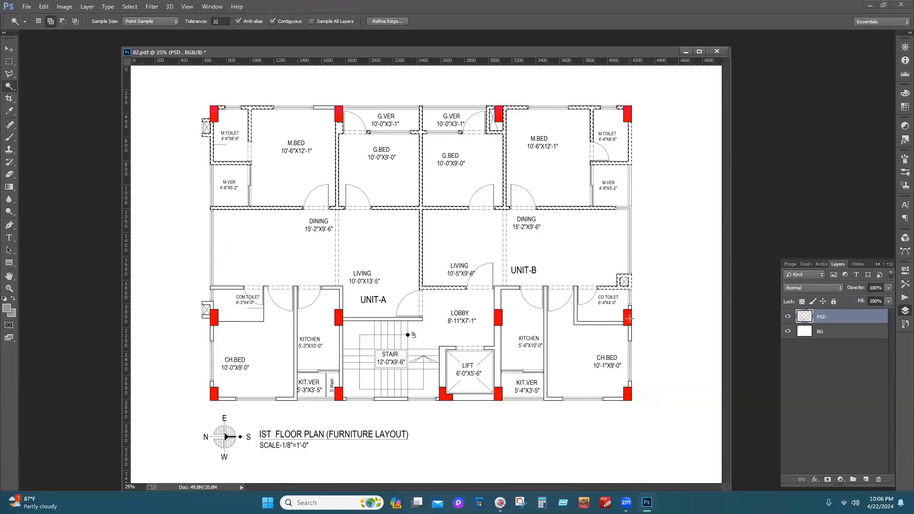
Add the remaining walls around CO.TOILET, both CH.BEDs, the kitchens, lobby, lift and stair to the selection, undoing the mistaken outside pick
click(596, 324)
shift+click(630, 384)
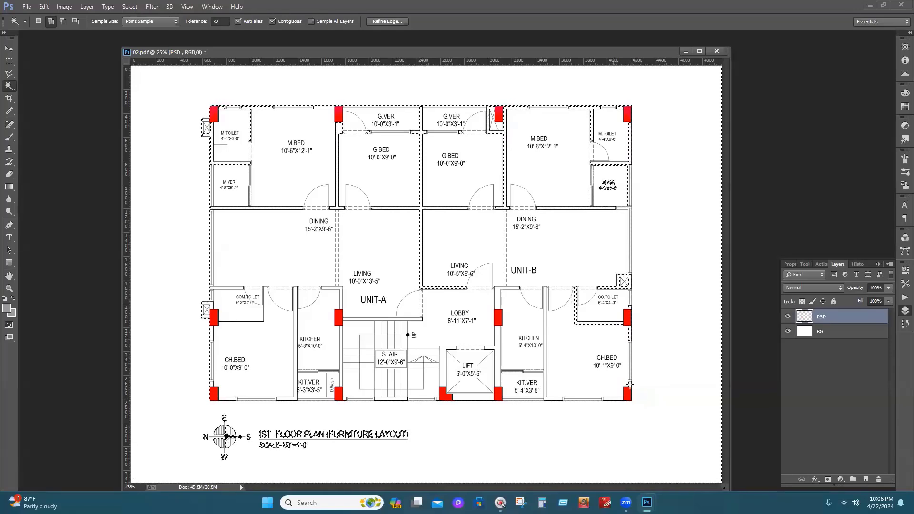
key(ctrl+z)
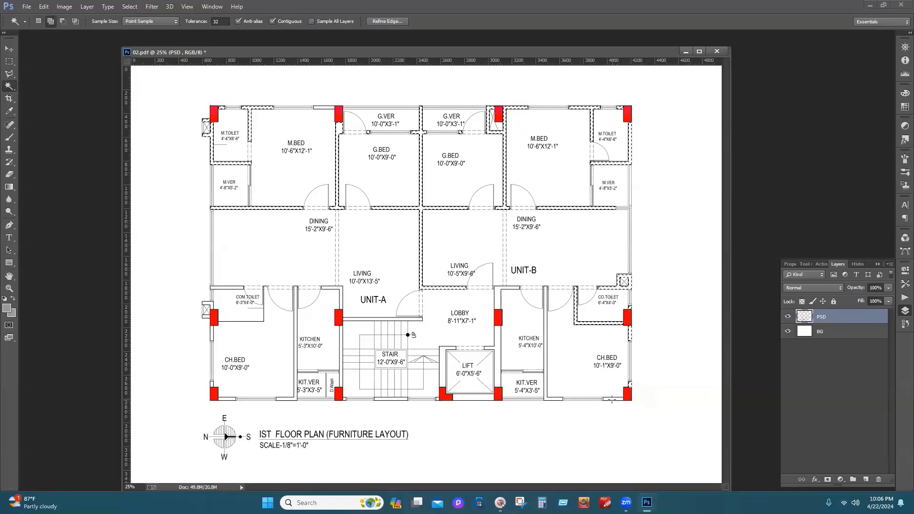
shift+click(546, 398)
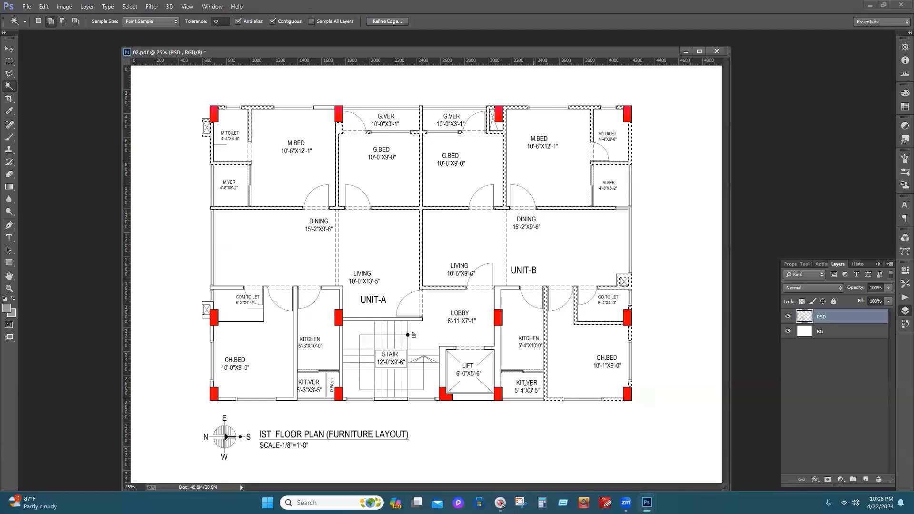
shift+click(498, 338)
click(343, 310)
click(295, 328)
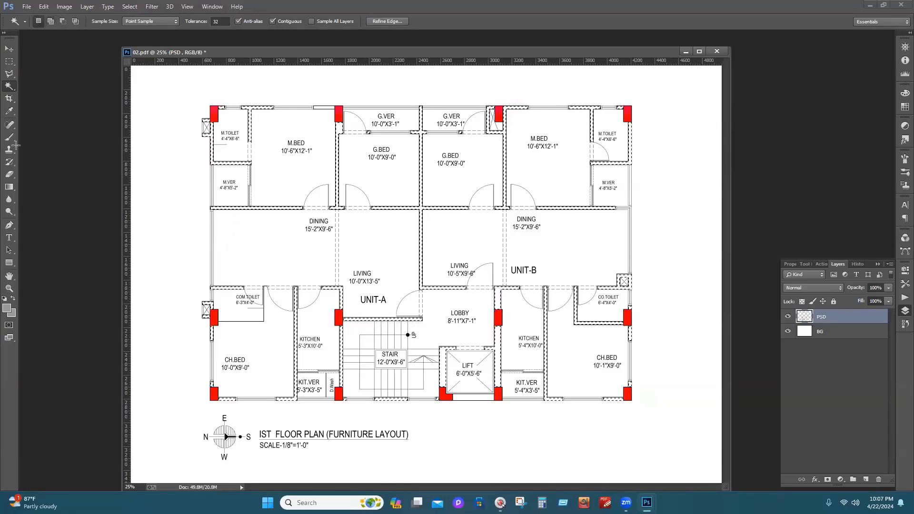
Fill the selected walls with the grey gradient and clear the selection
click(9, 186)
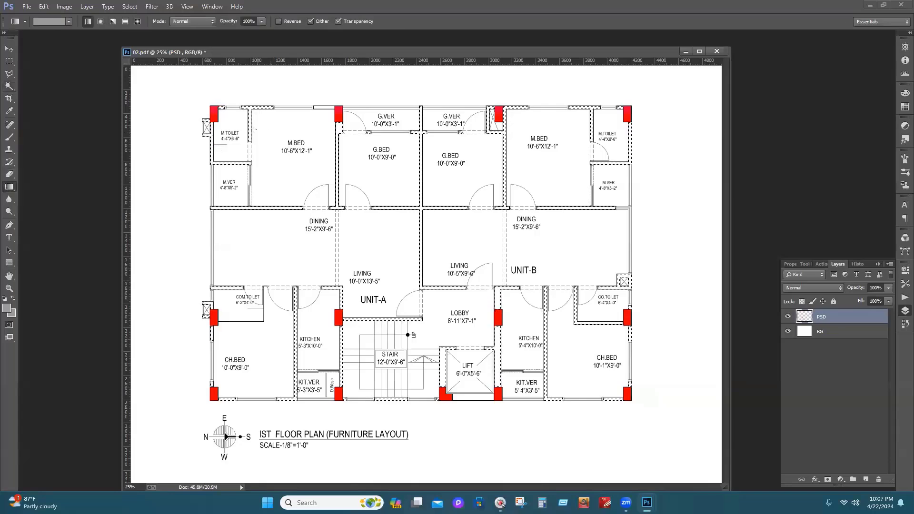
drag(254, 129, 248, 129)
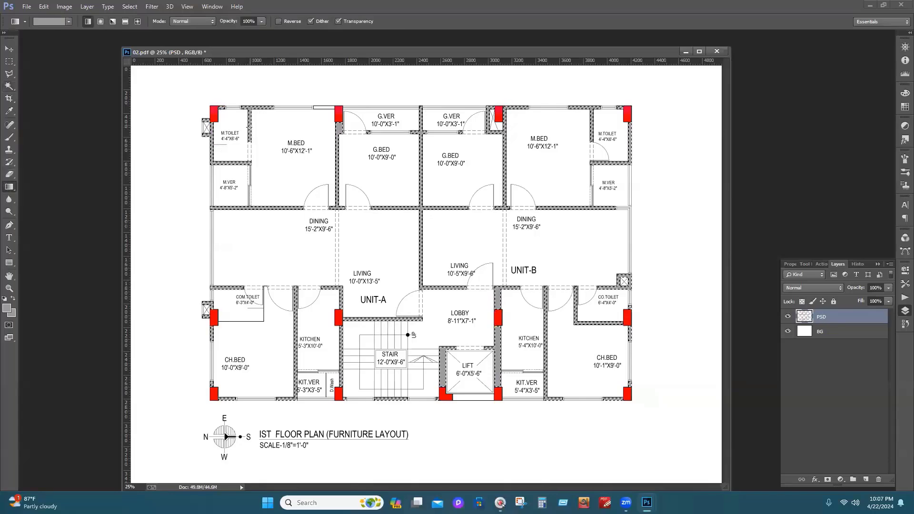
click(126, 7)
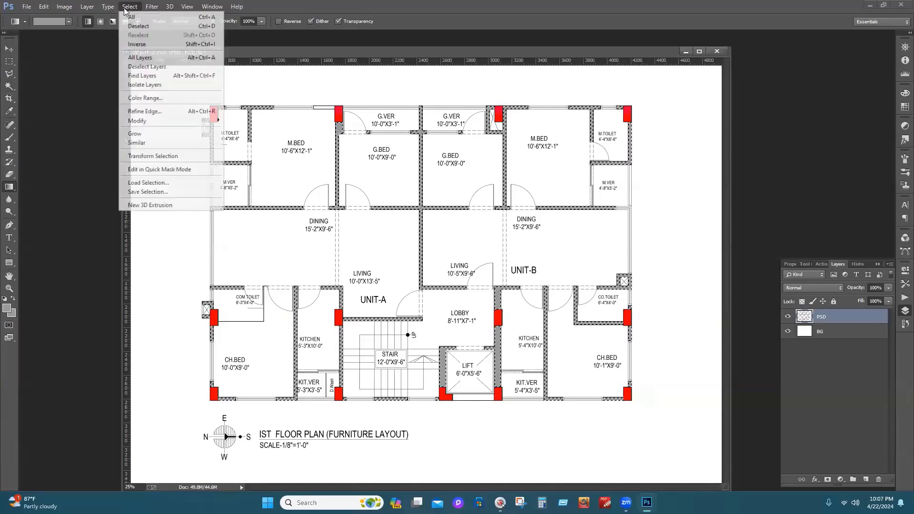
click(138, 26)
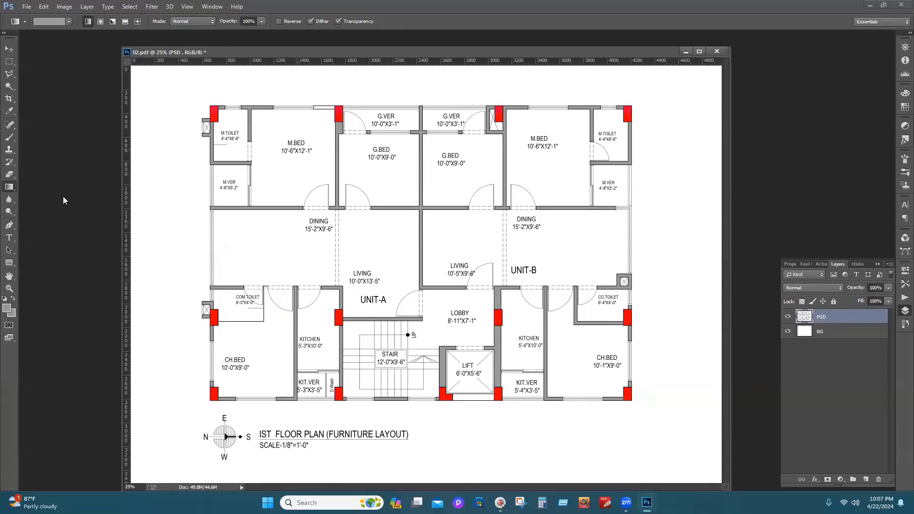
Browse for a file to open in CLASS-29 [9th Batch] > Photoshop CLASS > PSD 2 and show the folder's files as thumbnail icons
click(27, 7)
click(31, 26)
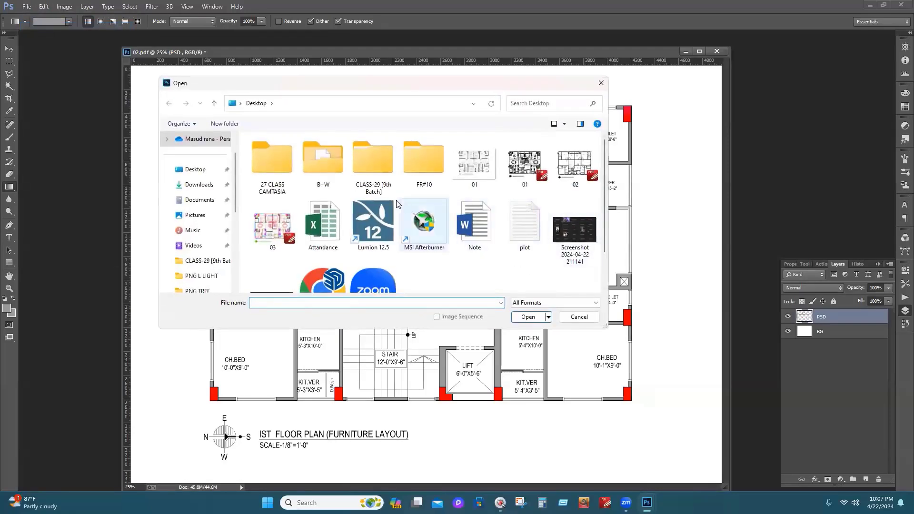
double_click(374, 162)
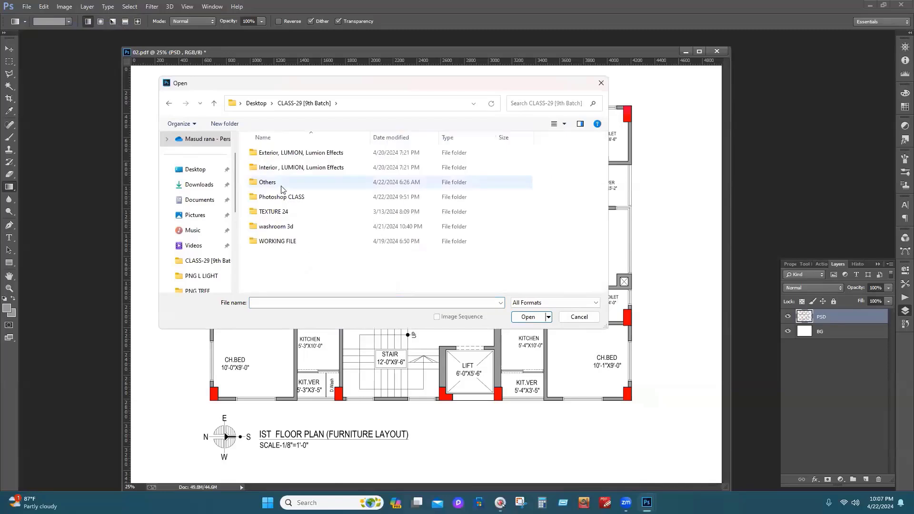
double_click(281, 197)
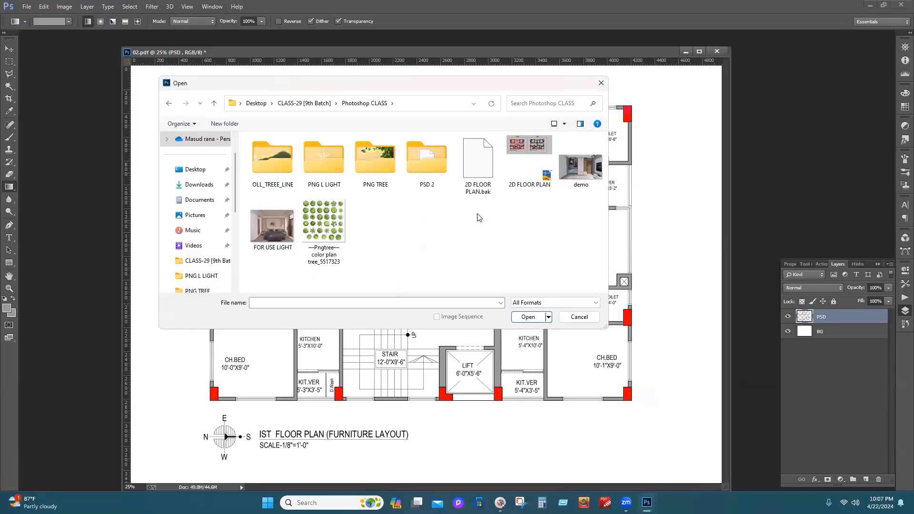
double_click(432, 187)
scroll(436, 188, down, 2)
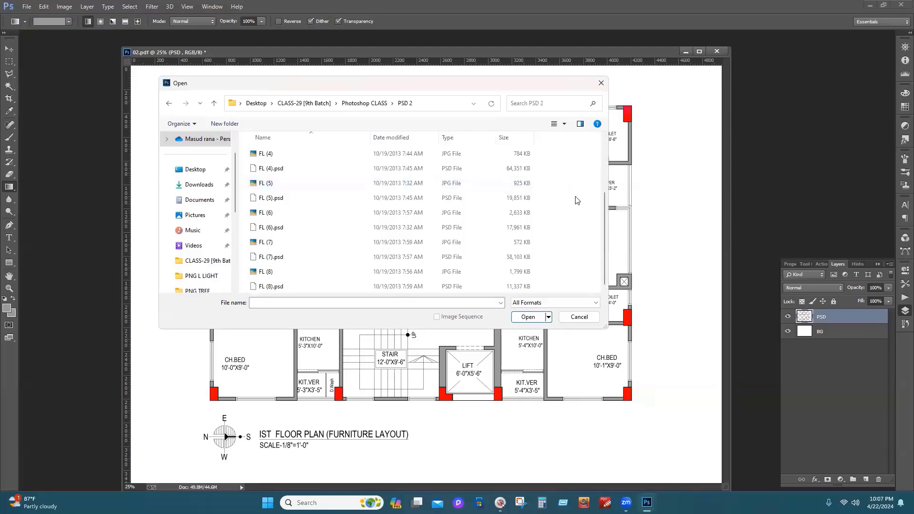
right_click(552, 161)
mouse_move(592, 169)
click(688, 176)
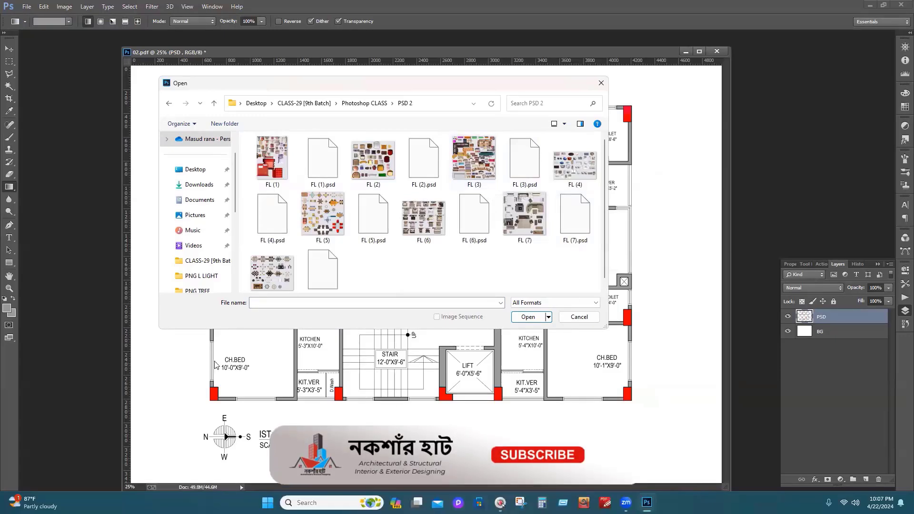
Open the furniture file FL (8).psd and place its window over the middle of the floor plan
click(272, 273)
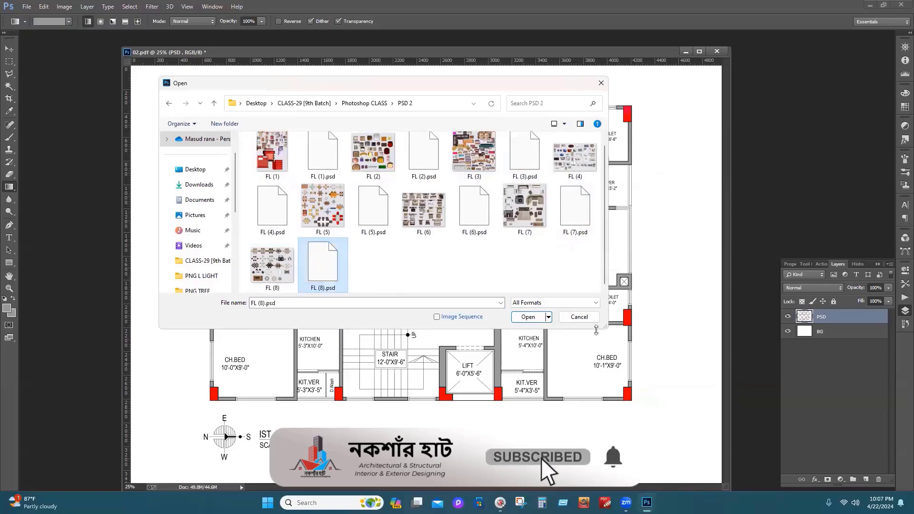
click(529, 317)
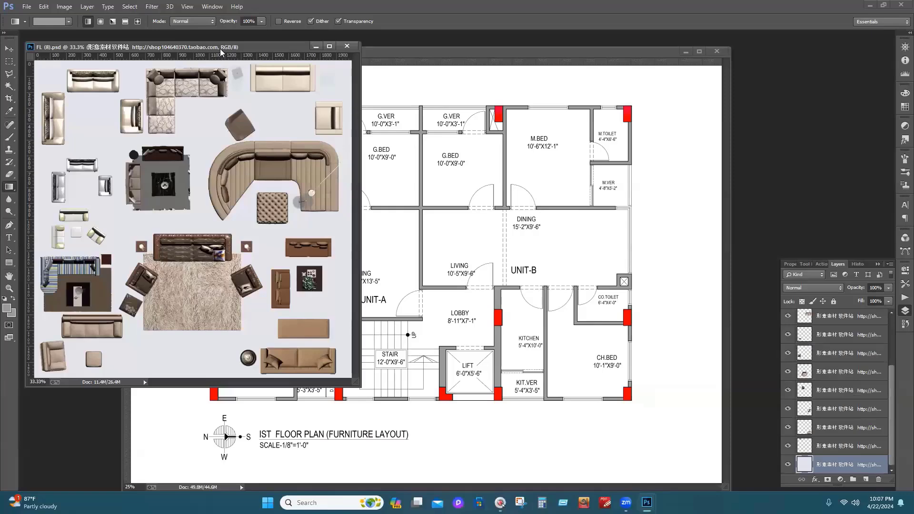
drag(220, 49, 379, 132)
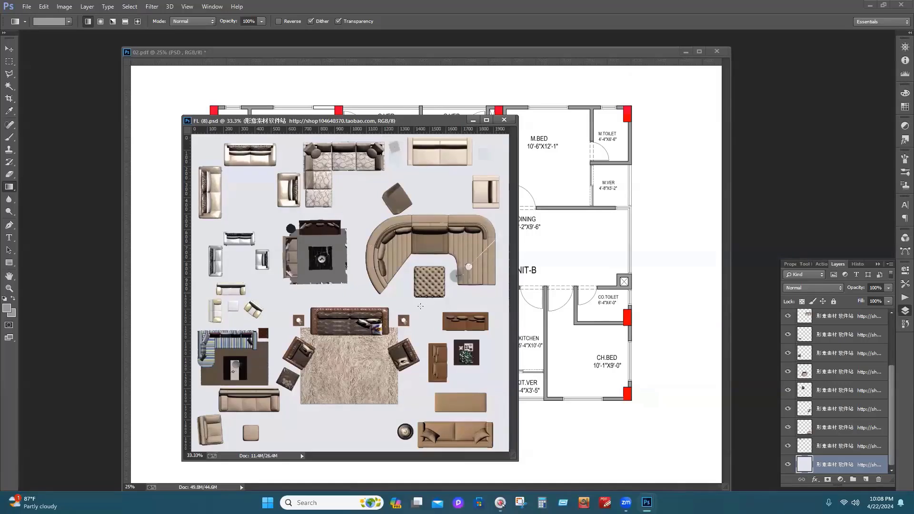
Copy the brown sofa set with the beige rug from FL (8).psd into the floor plan over Unit-A's living room, with transform controls shown
click(837, 376)
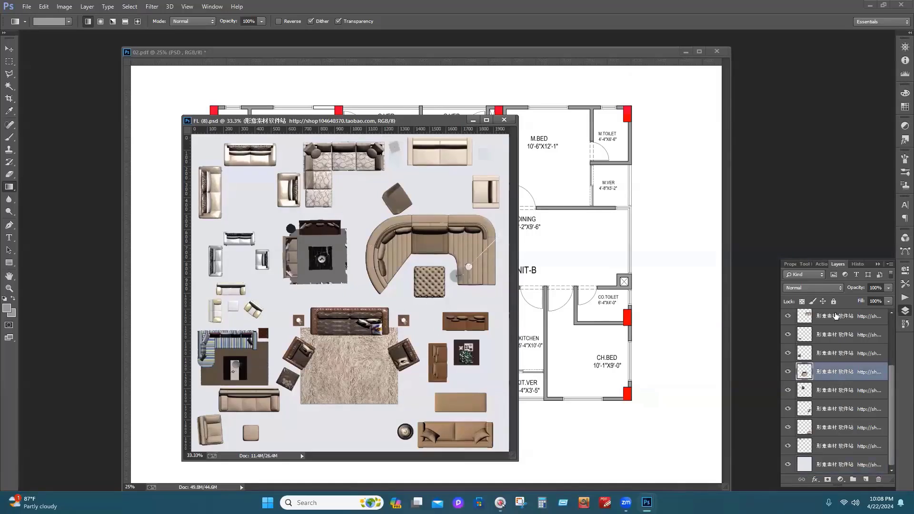
click(9, 50)
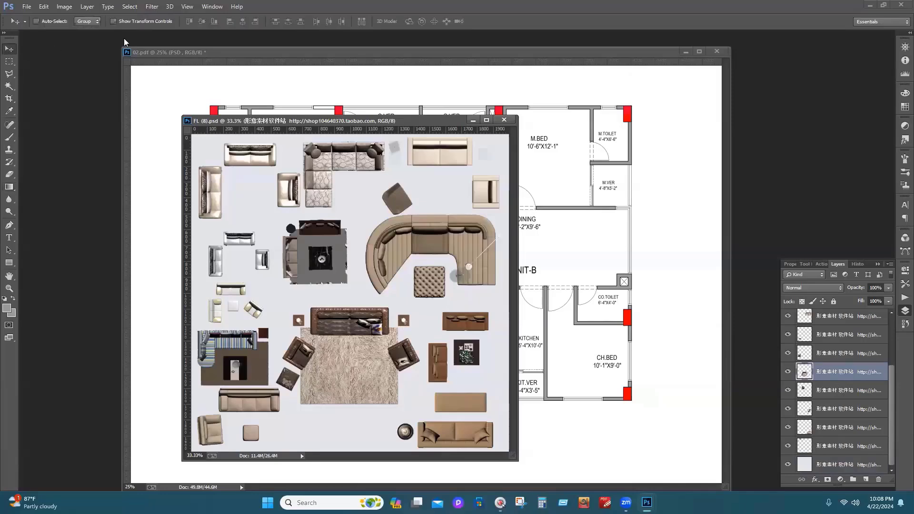
drag(370, 355, 392, 247)
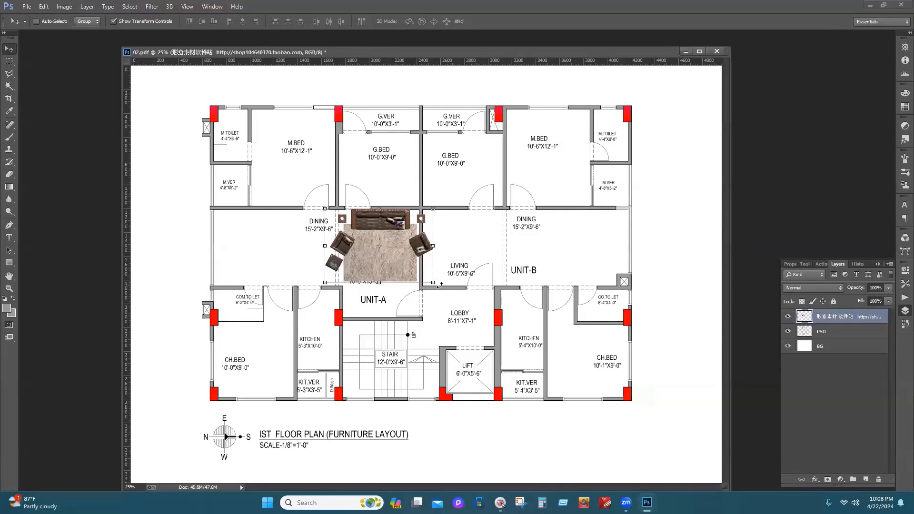
Rotate the sofa set 90° and scale it to about 65% width and 83% height inside Unit-A's living room
click(440, 285)
drag(390, 289, 349, 298)
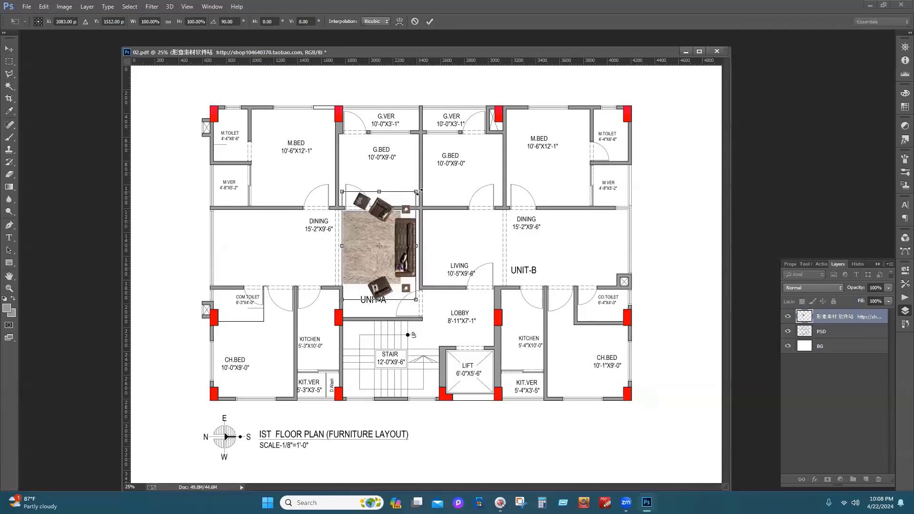
drag(419, 191, 412, 220)
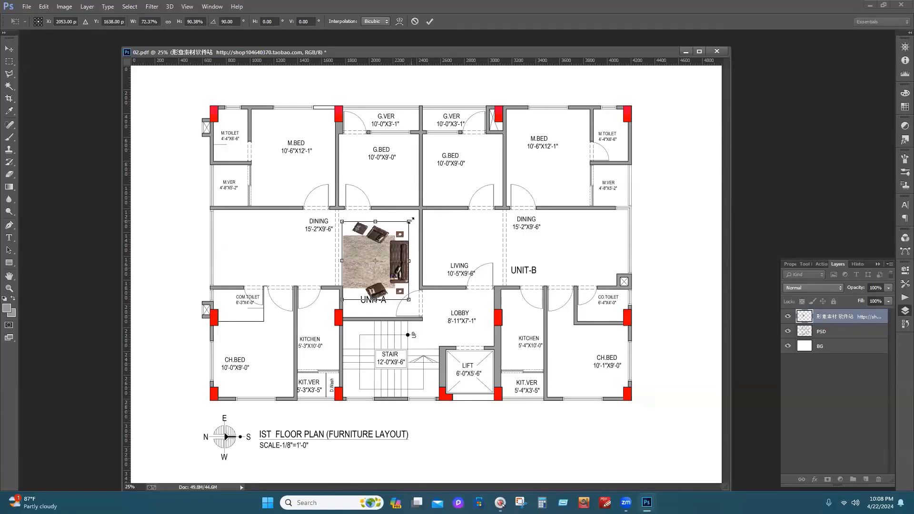
drag(391, 251, 393, 233)
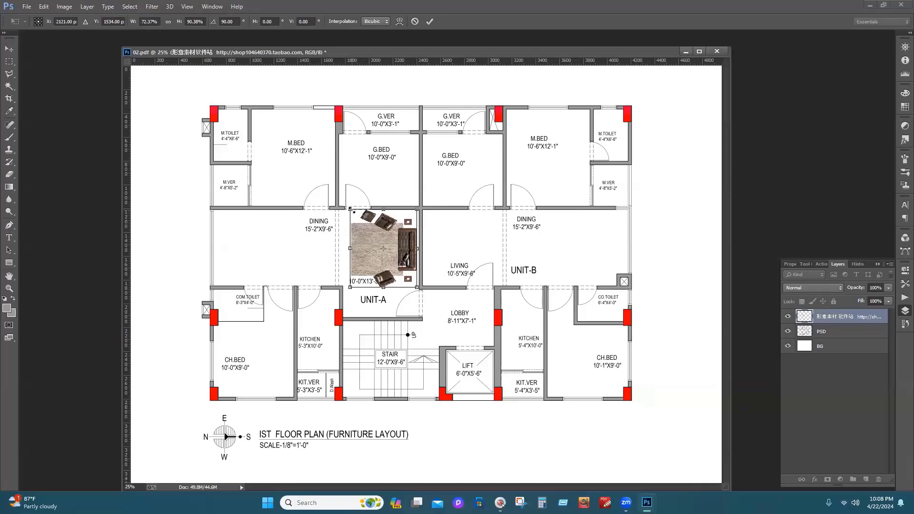
drag(351, 209, 356, 217)
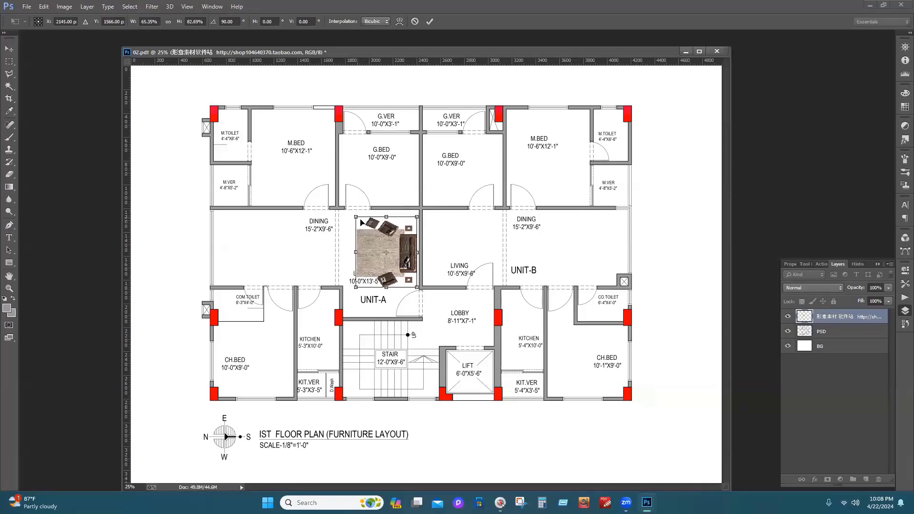
Nudge the sofa set up and right against the living room's walls, then apply the transform and hide its controls
key(Up)
key(Up)
key(Up)
key(Up)
key(Up)
key(Up)
key(Up)
key(Up)
key(Up)
key(Up)
key(Up)
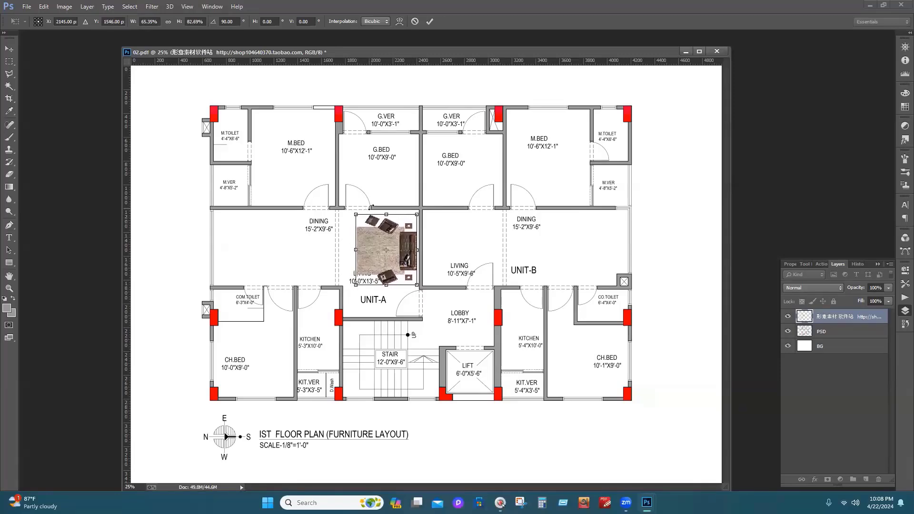
key(Up)
key(Up)
key(Up)
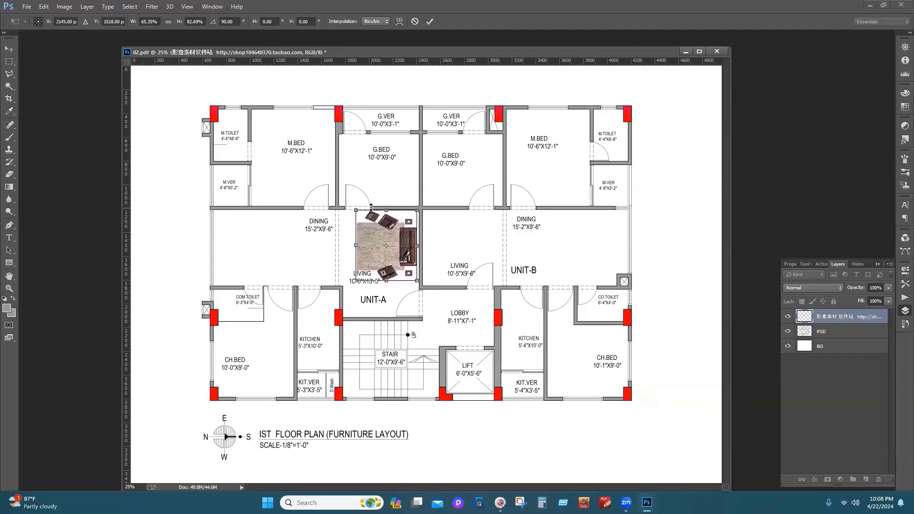
key(Right)
key(Right)
key(Right)
key(Up)
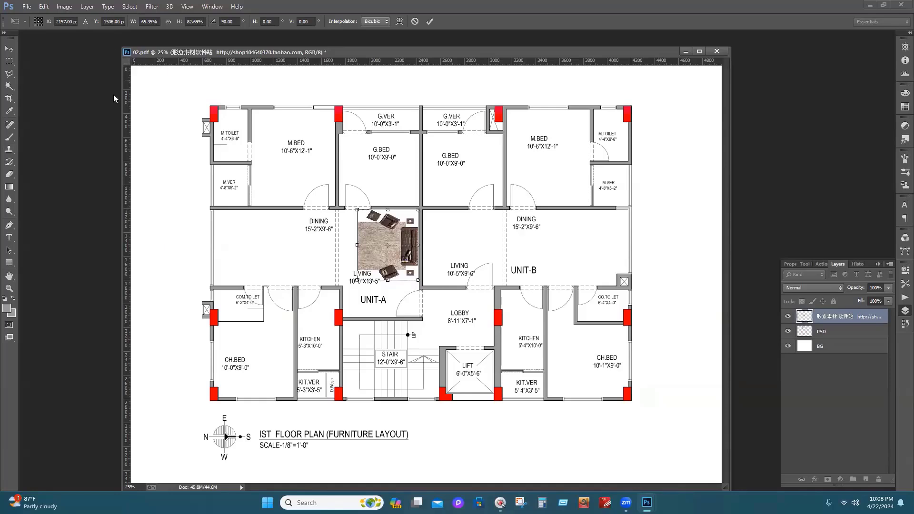
click(9, 48)
click(408, 189)
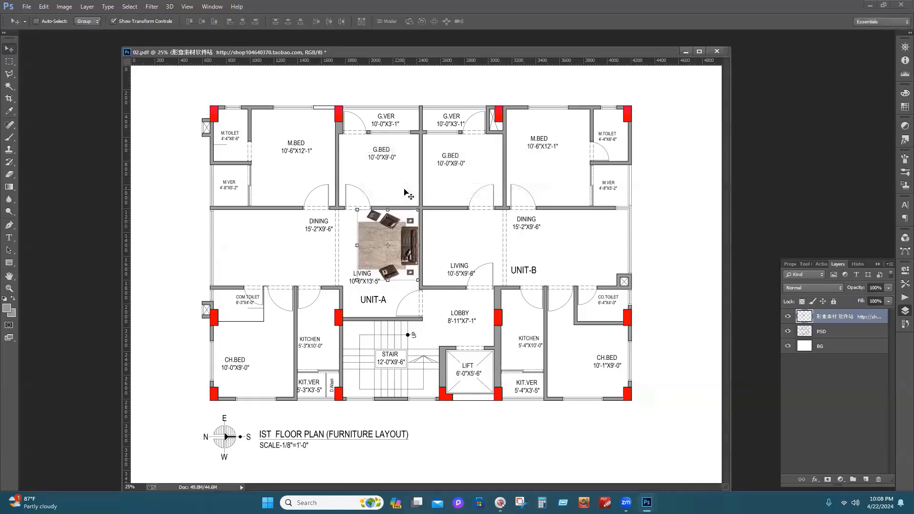
click(113, 21)
Open the dining furniture file FL (6).psd from the PSD 2 folder
click(25, 8)
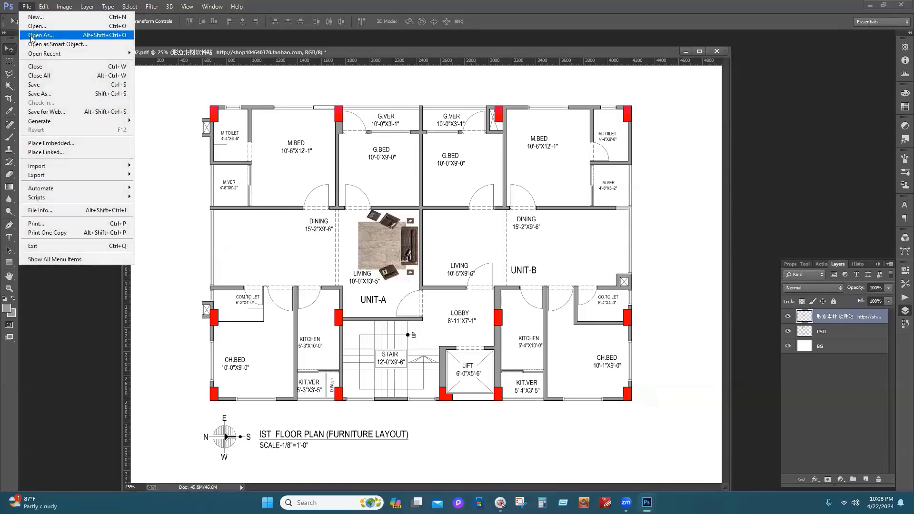
click(36, 26)
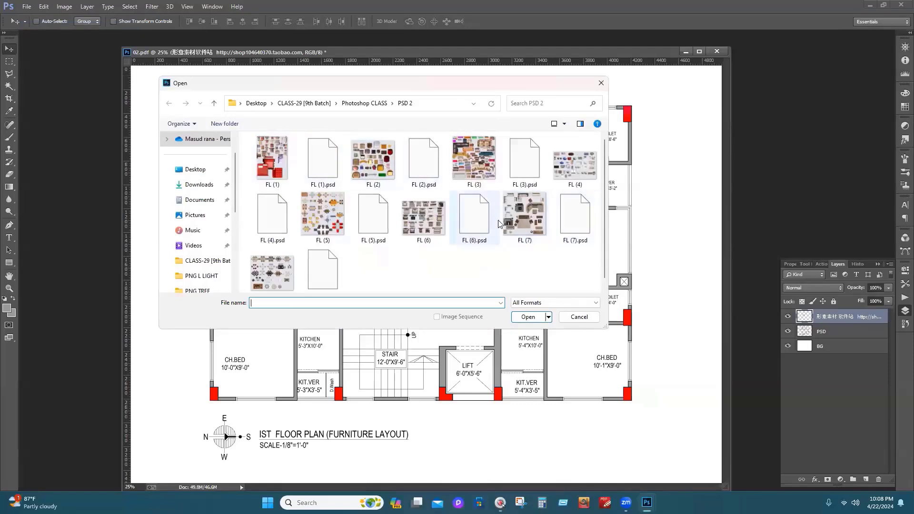
click(430, 234)
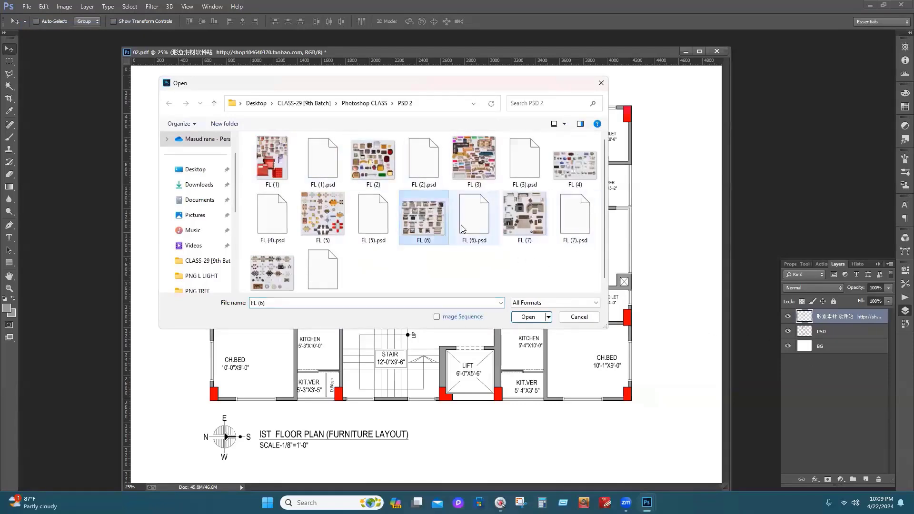
click(466, 229)
click(528, 317)
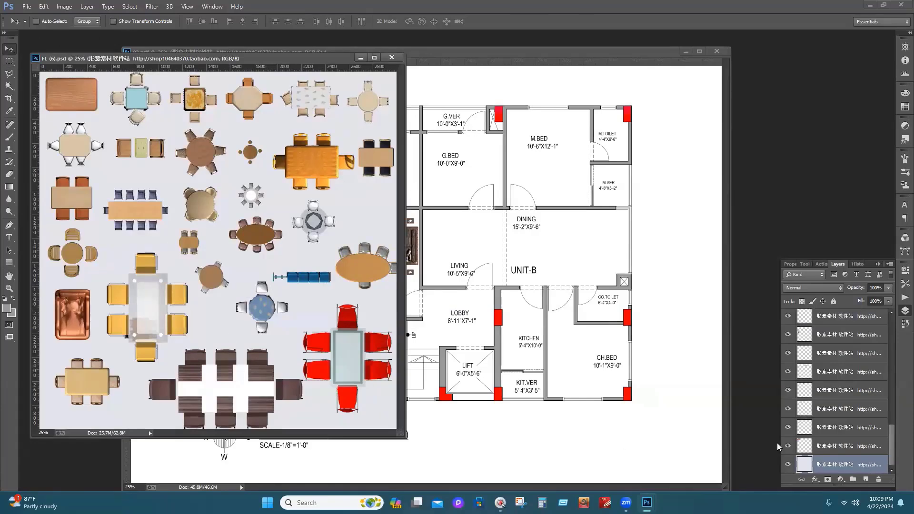
Turn on transform controls for the layers of the dining furniture file FL (6).psd
click(815, 413)
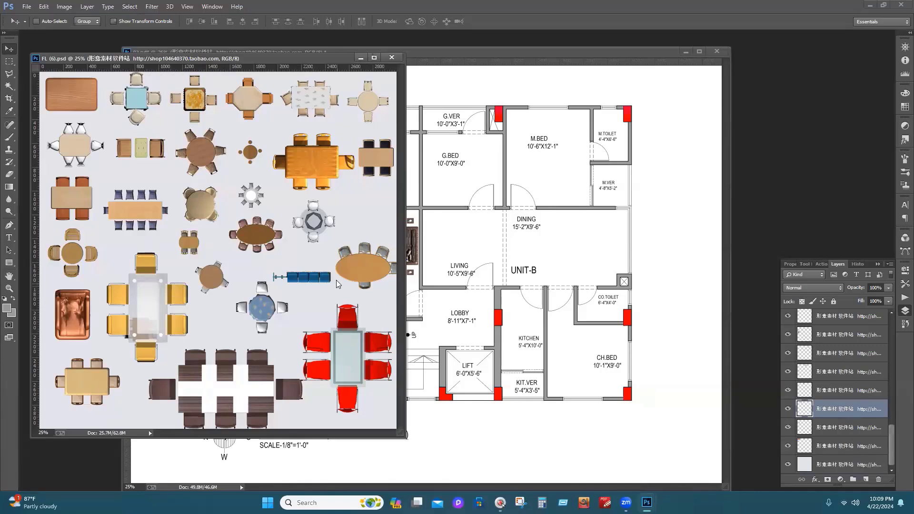
click(114, 22)
click(834, 359)
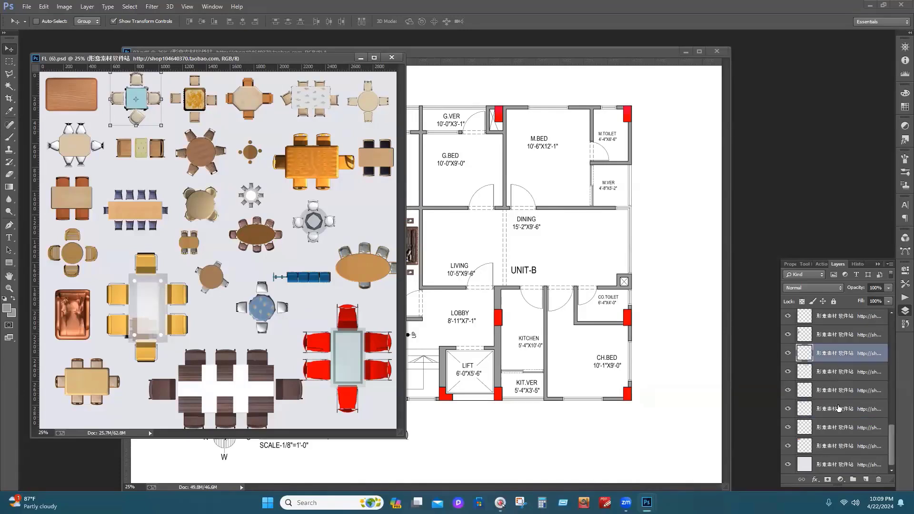
Go through the layers of FL (6).psd one by one to identify which dining set each layer holds
click(839, 408)
click(838, 433)
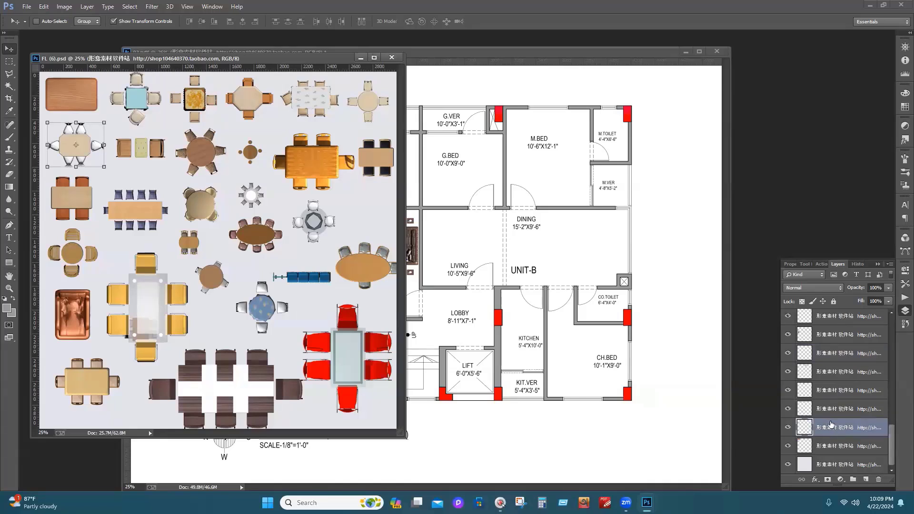
click(816, 466)
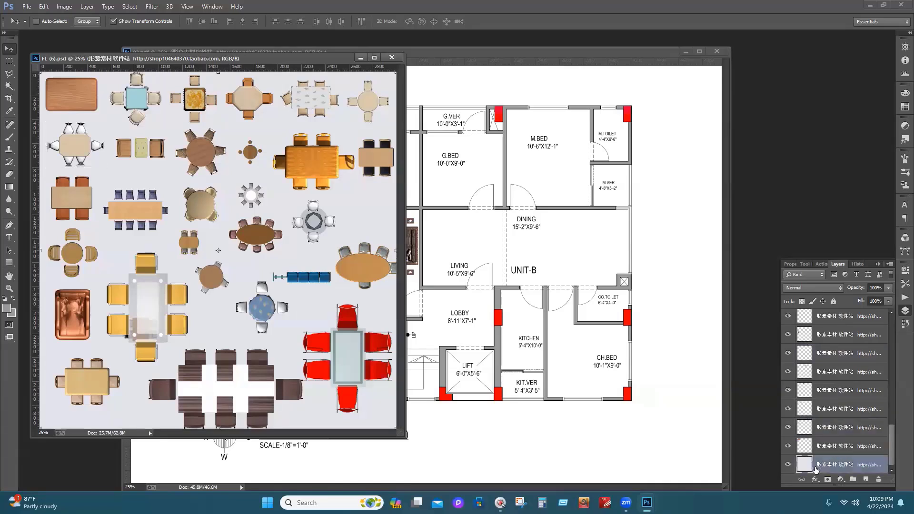
click(812, 392)
click(810, 353)
click(805, 318)
scroll(834, 351, up, 2)
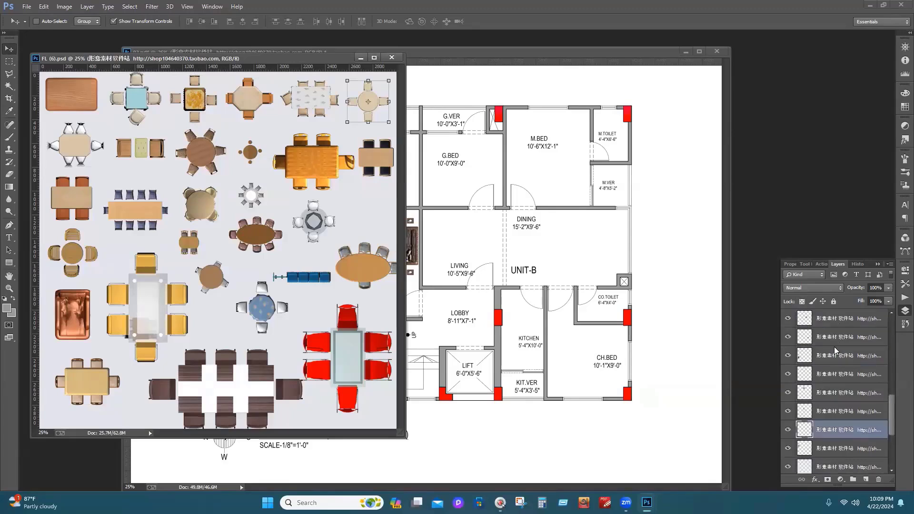
scroll(839, 345, up, 3)
click(837, 318)
click(833, 358)
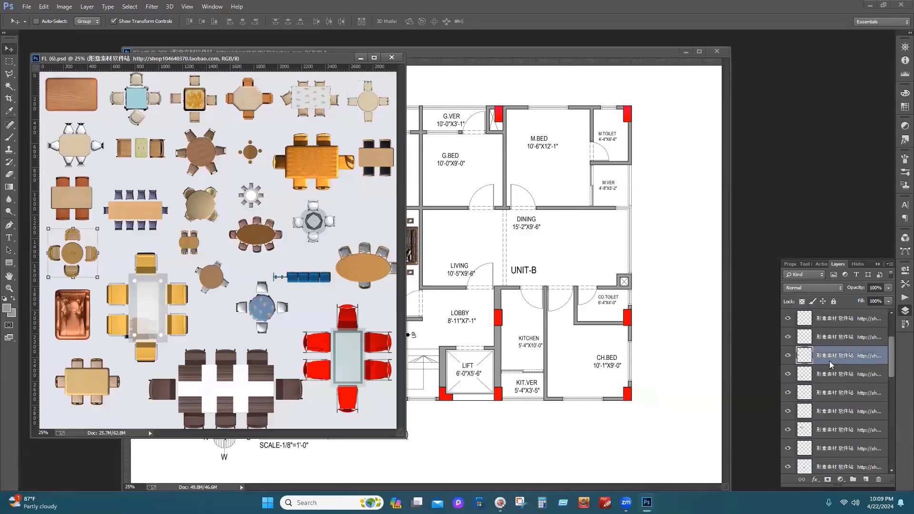
click(827, 375)
click(825, 392)
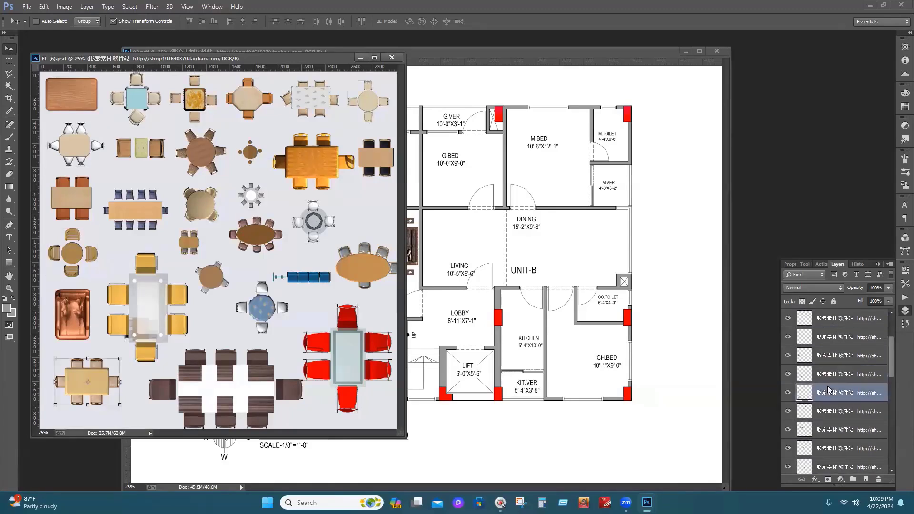
click(820, 409)
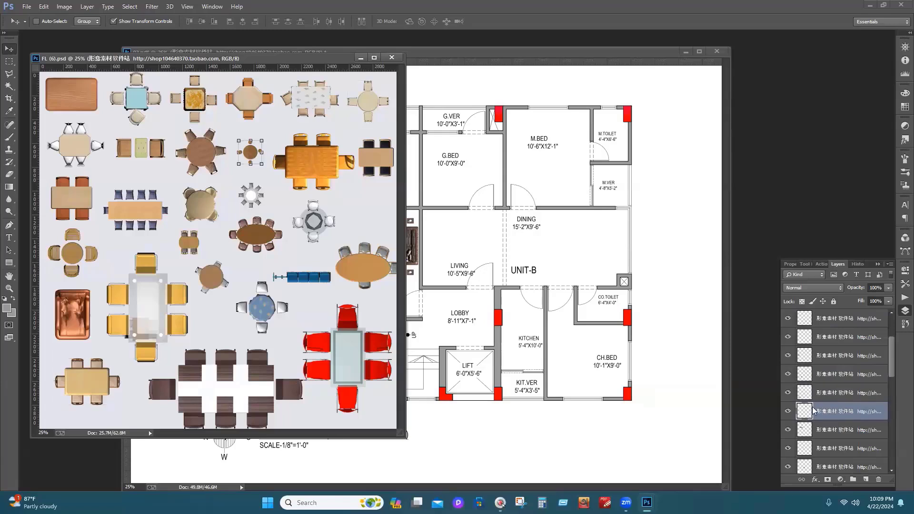
click(817, 427)
scroll(819, 426, down, 2)
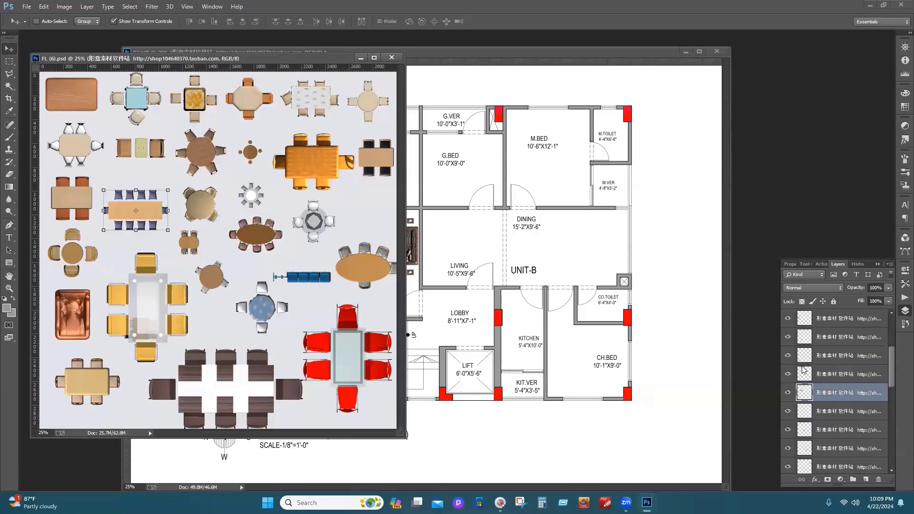
click(823, 411)
scroll(828, 402, down, 1)
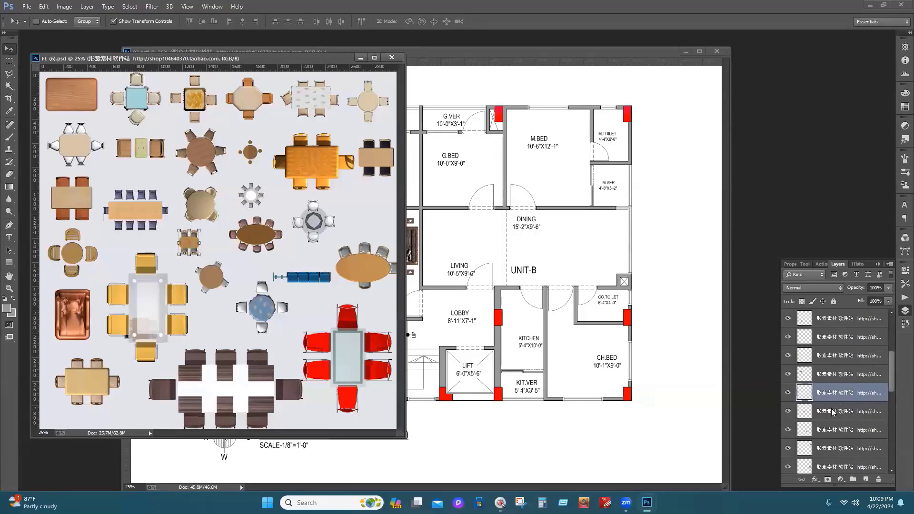
click(833, 412)
scroll(833, 412, down, 1)
click(832, 412)
scroll(832, 415, down, 1)
click(833, 415)
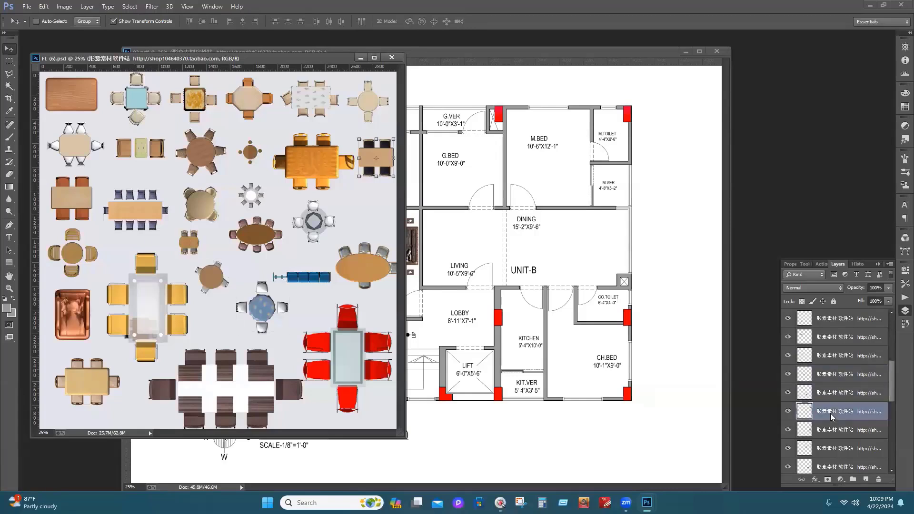
click(829, 431)
scroll(828, 432, down, 1)
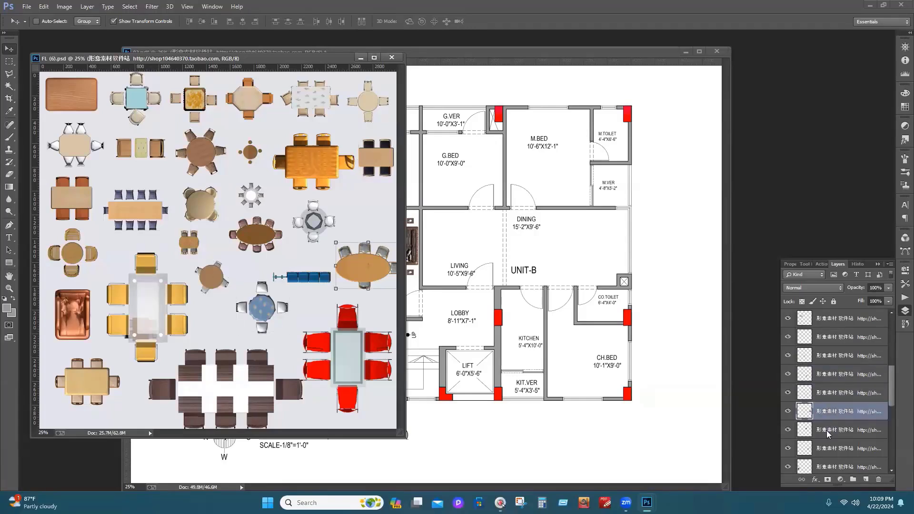
click(827, 432)
scroll(827, 433, down, 1)
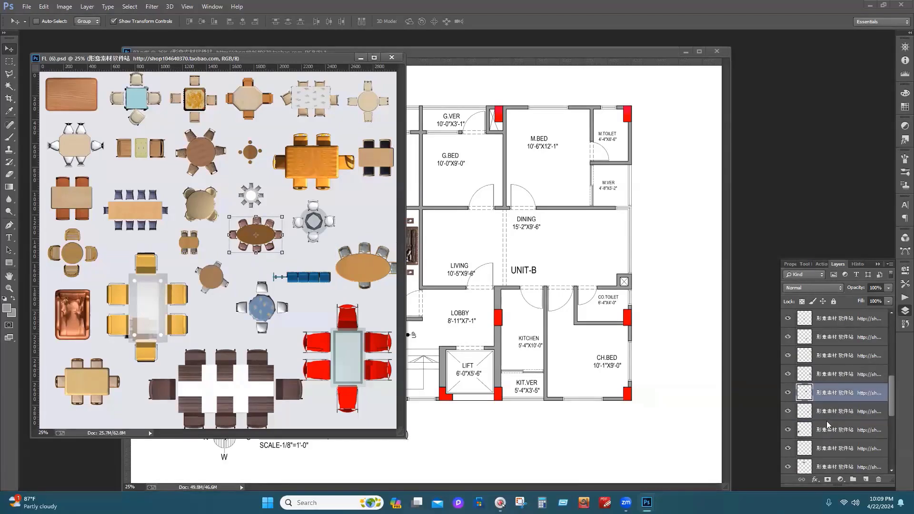
click(827, 434)
click(821, 452)
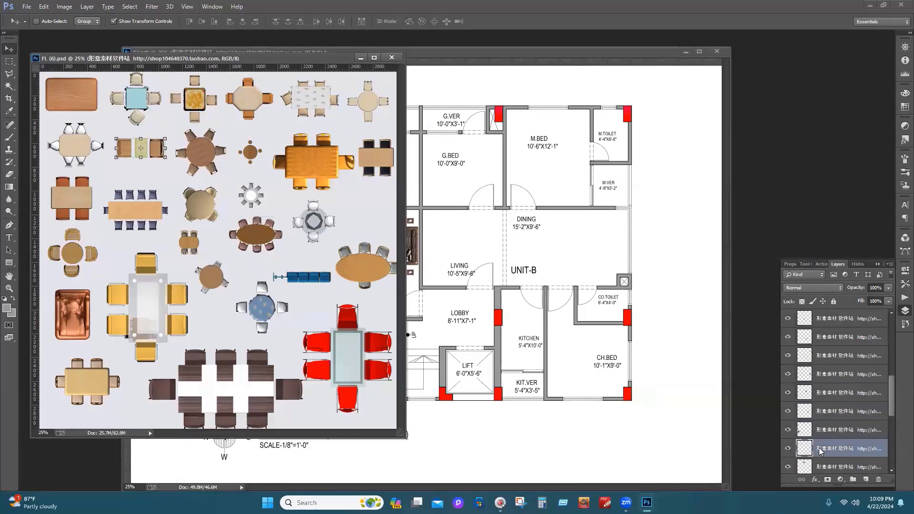
scroll(822, 433, down, 3)
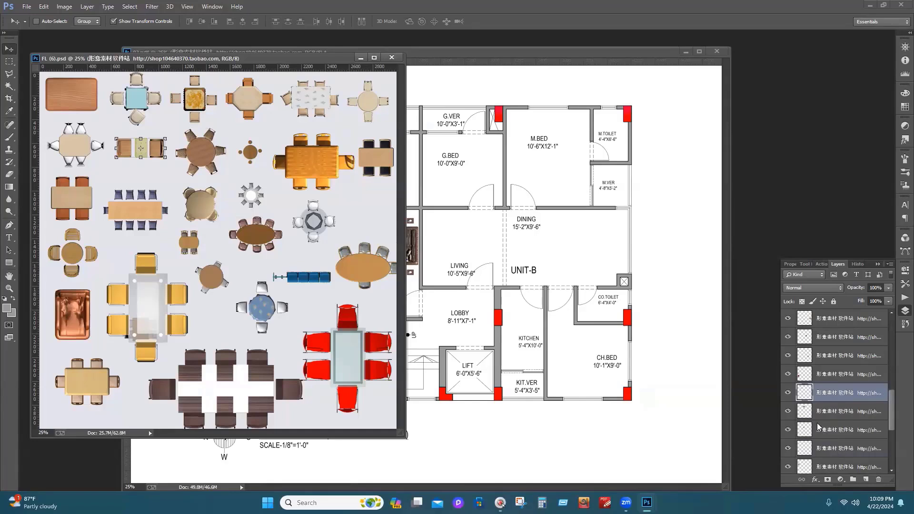
click(818, 420)
click(822, 433)
scroll(826, 446, down, 2)
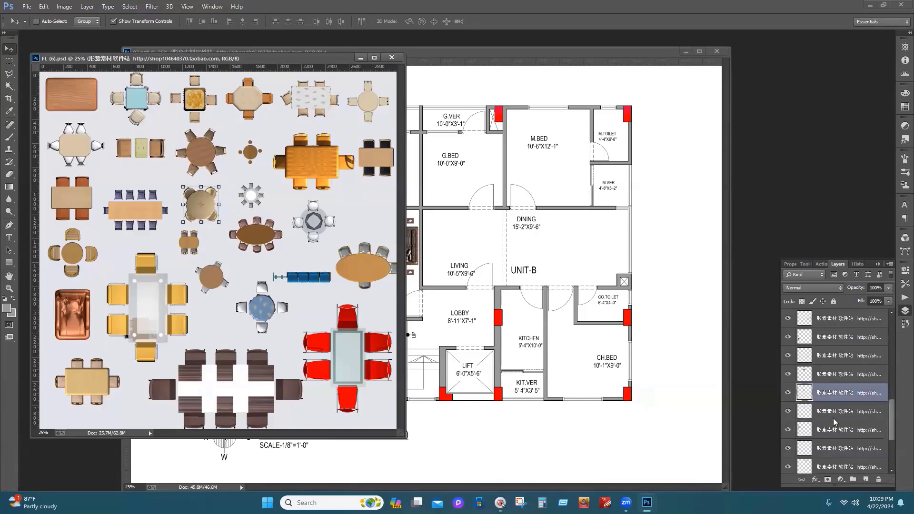
click(835, 419)
click(831, 433)
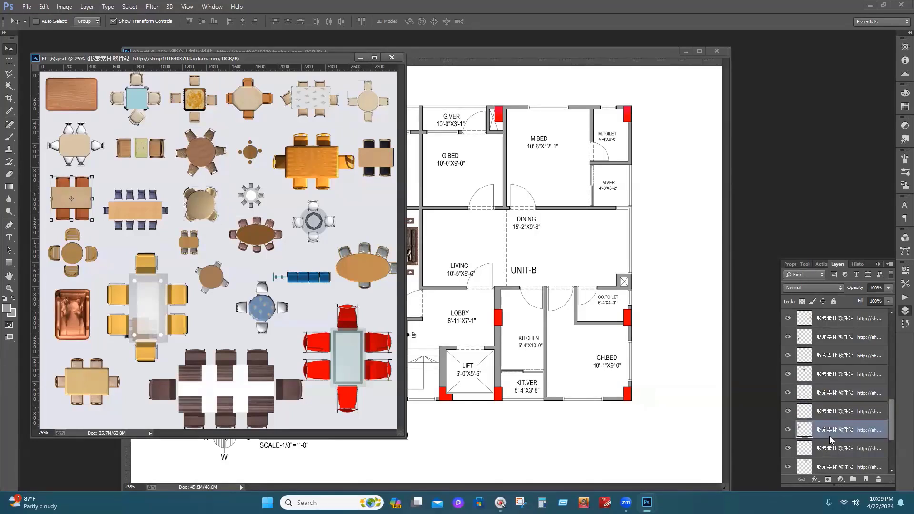
scroll(832, 441, down, 1)
click(832, 434)
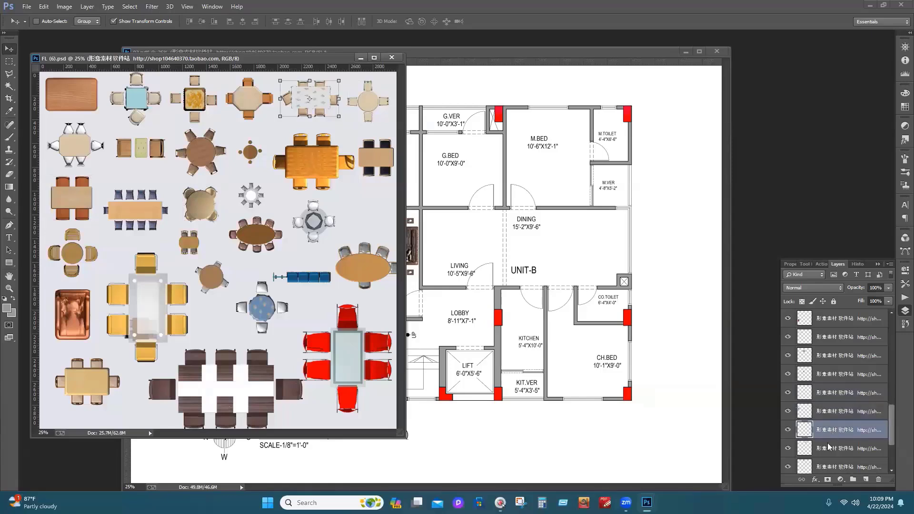
click(829, 447)
scroll(831, 440, down, 2)
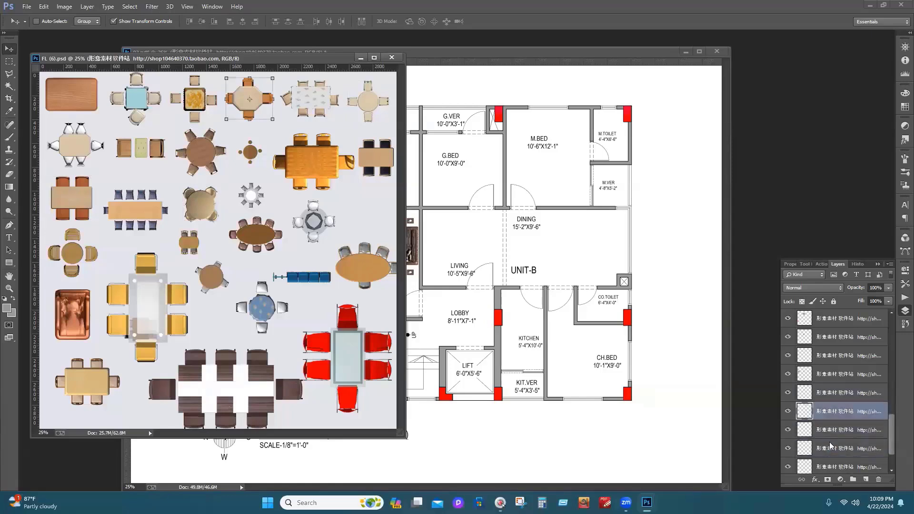
click(832, 434)
click(846, 447)
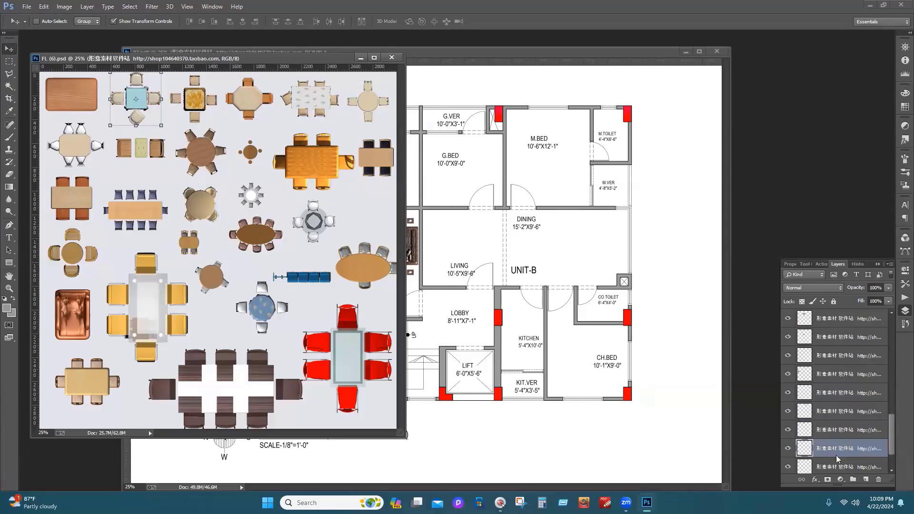
click(833, 467)
scroll(834, 438, down, 2)
click(838, 451)
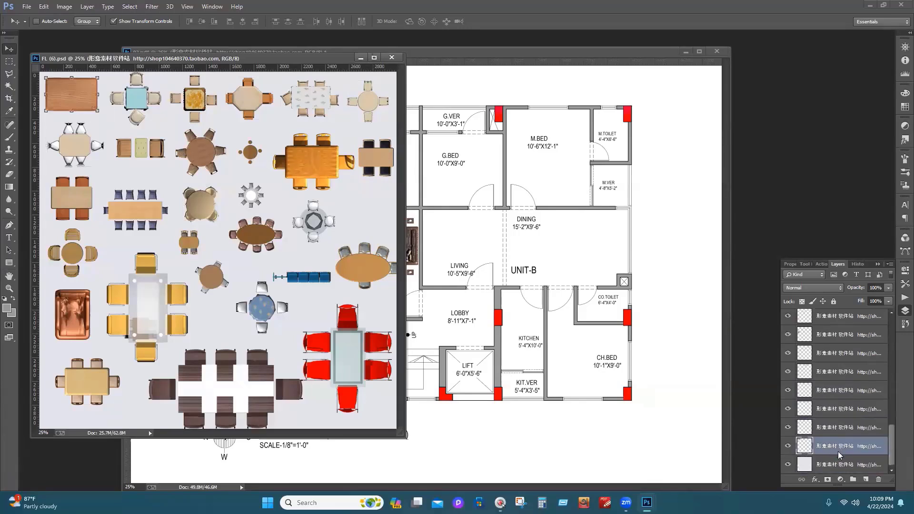
click(839, 463)
scroll(843, 410, up, 10)
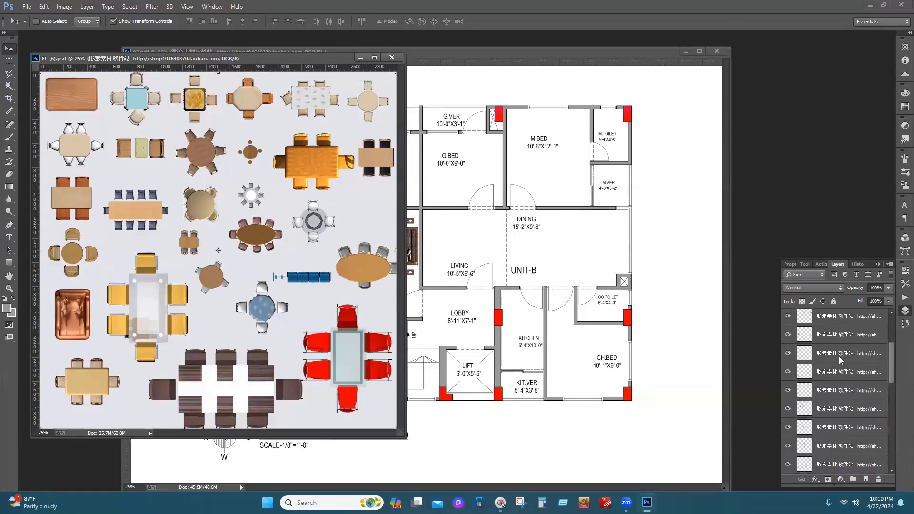
Copy the dark brown eight-chair dining set into Unit-A's dining room on the floor plan and scale it to 54.66% width and 72.66% height
click(834, 320)
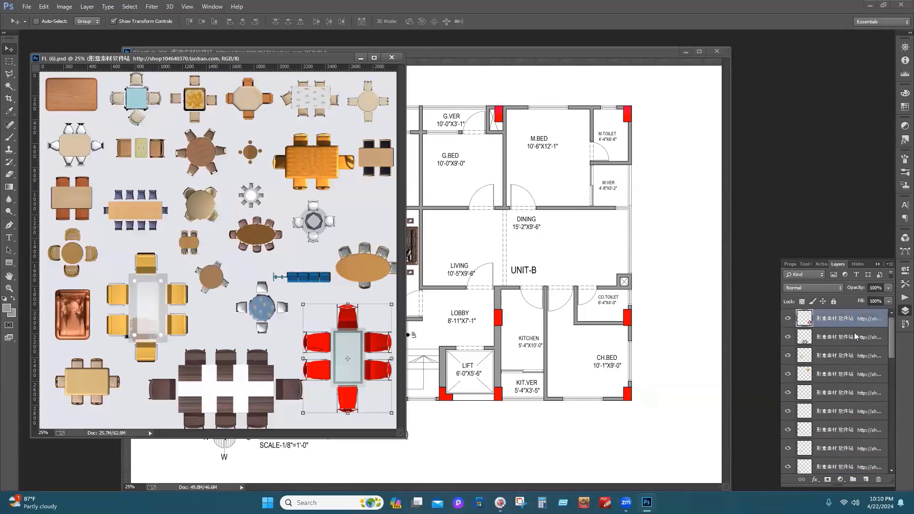
click(838, 340)
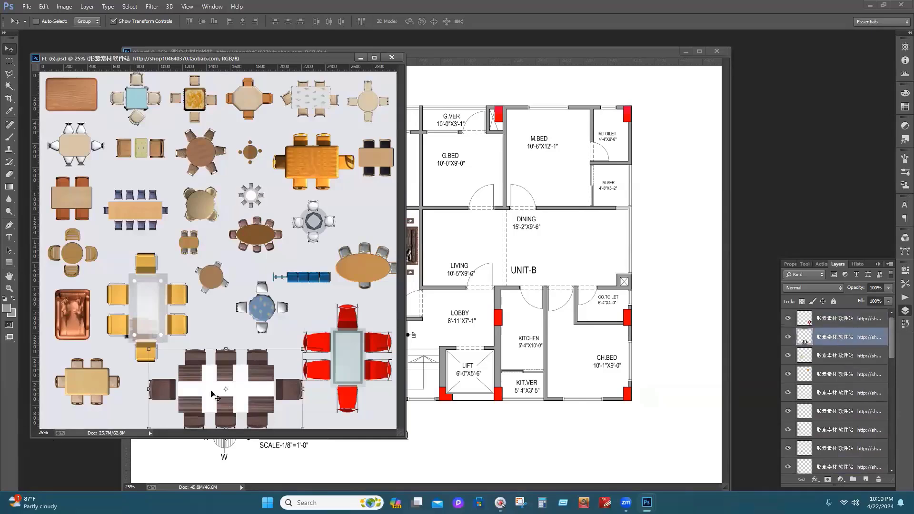
drag(216, 396, 281, 249)
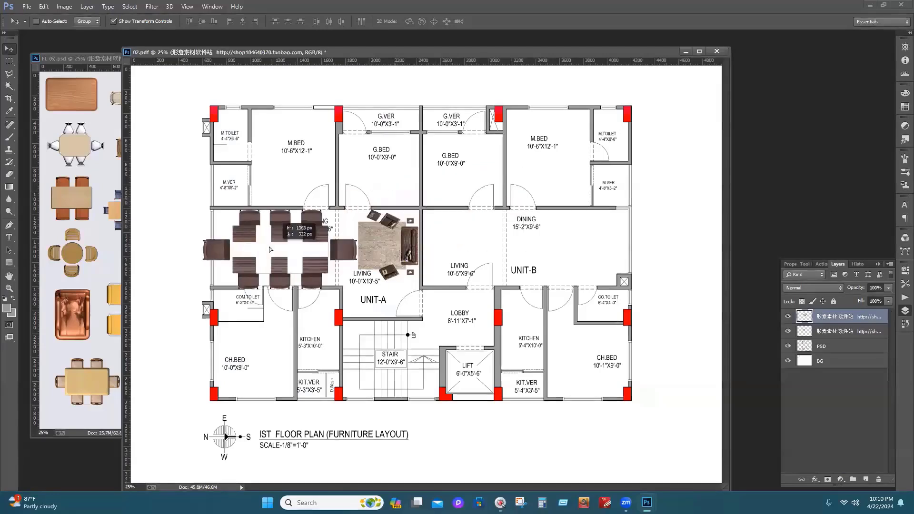
drag(357, 209, 289, 231)
drag(231, 267, 244, 246)
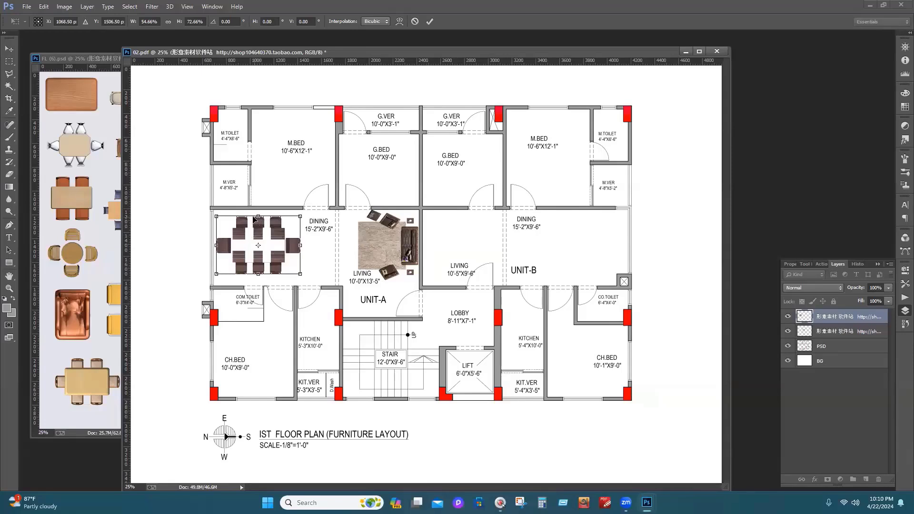
Nudge the dining set right to X 1116.50 px in Unit-A's dining room, apply the transform and hide the transform controls
key(shift+Right)
key(shift+Right)
key(shift+Right)
key(shift+Right)
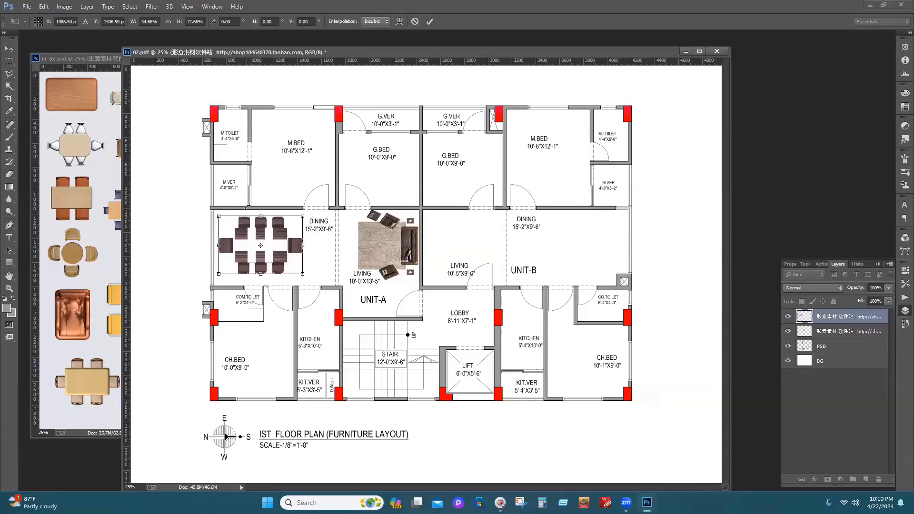
key(Right)
key(Right)
key(Right)
key(Right)
key(Right)
key(Right)
key(Right)
key(Right)
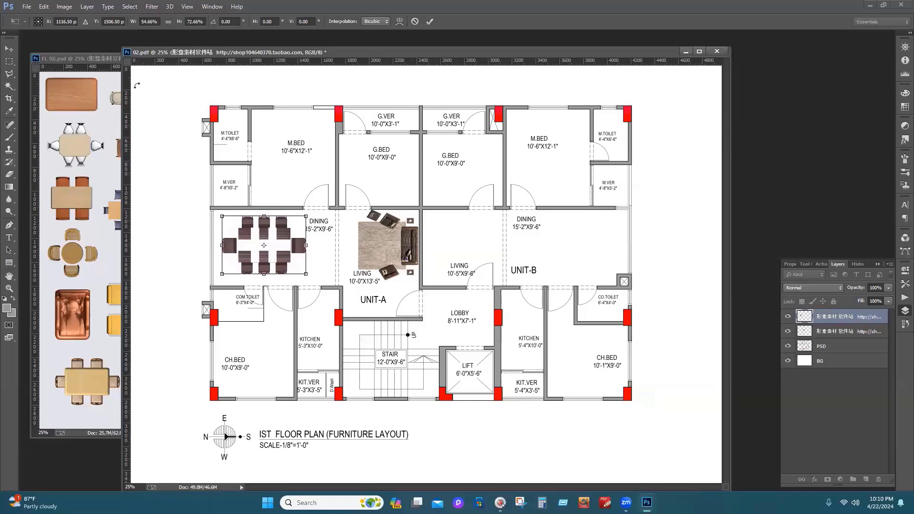
click(9, 49)
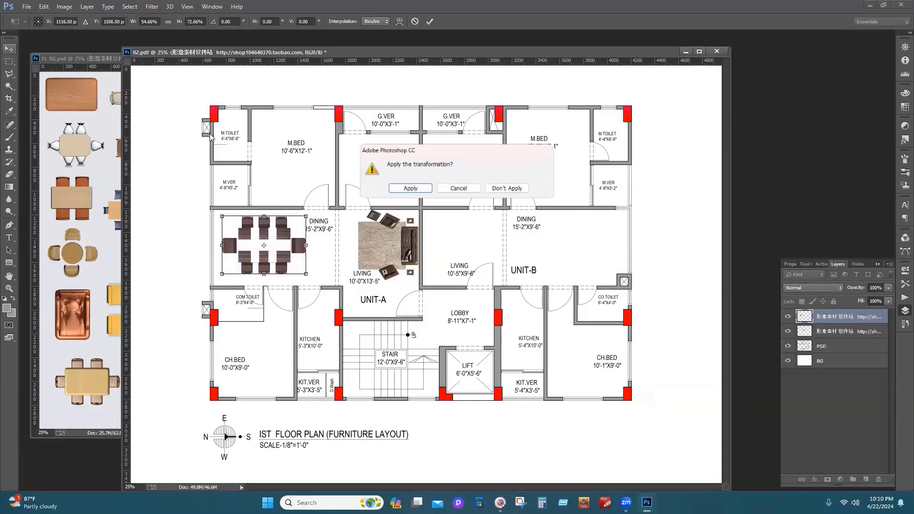
click(409, 189)
click(113, 21)
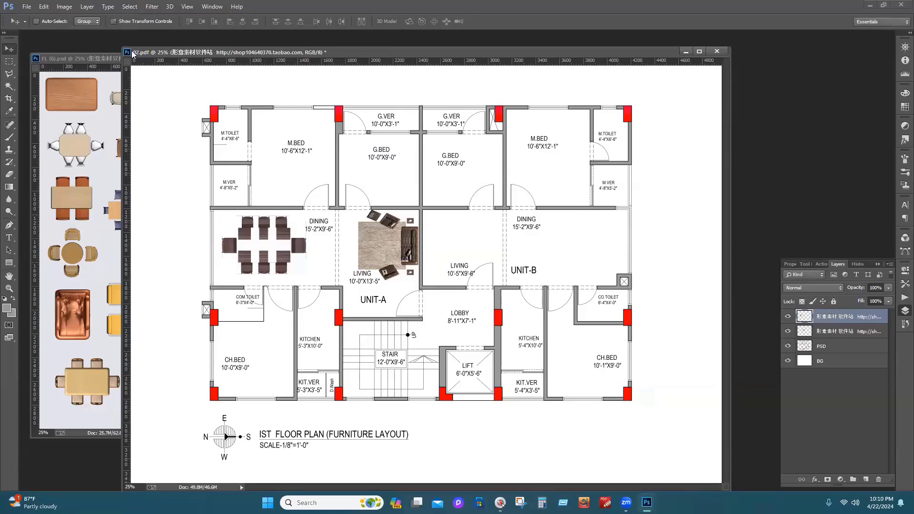
Open the bed furniture file FL (7).psd from the PSD 2 folder
click(27, 7)
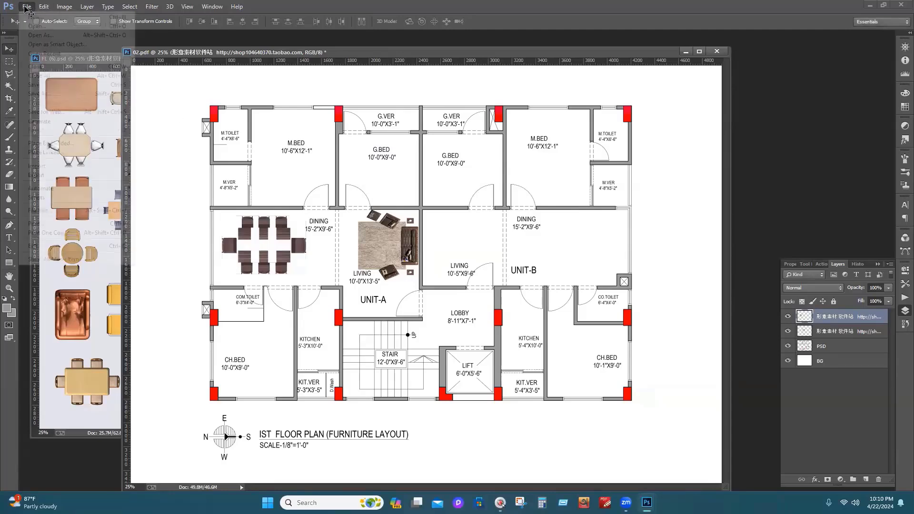
click(38, 23)
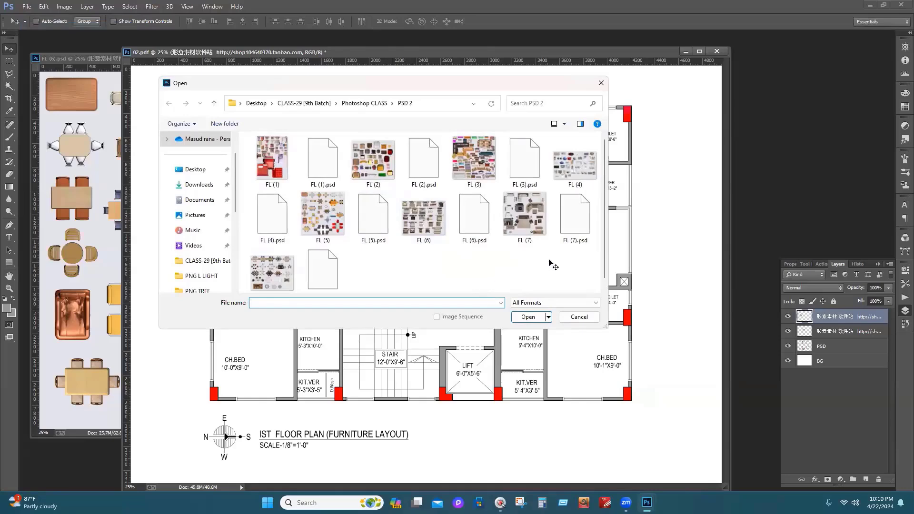
click(574, 226)
click(521, 318)
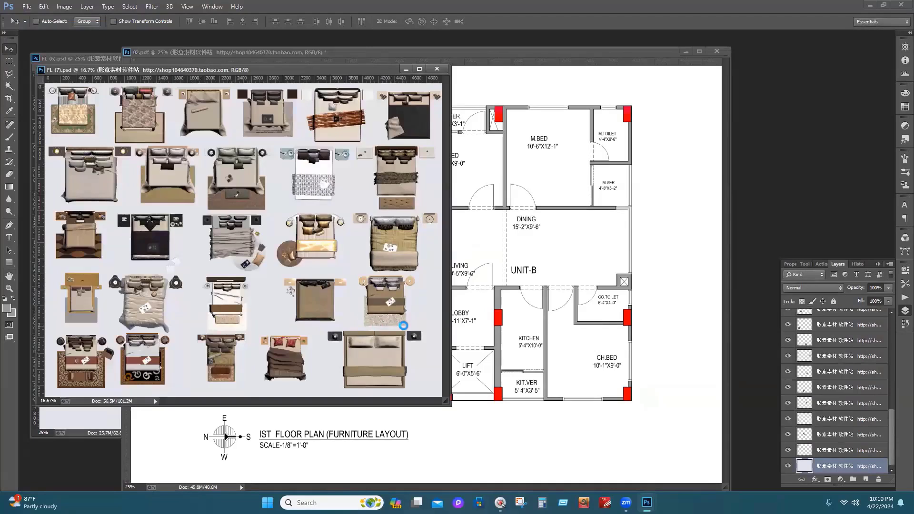
Show the transform controls and copy the brown bed with the dark throw and foot bench from FL (7).psd into Unit-A's master bedroom
click(142, 22)
scroll(843, 336, up, 5)
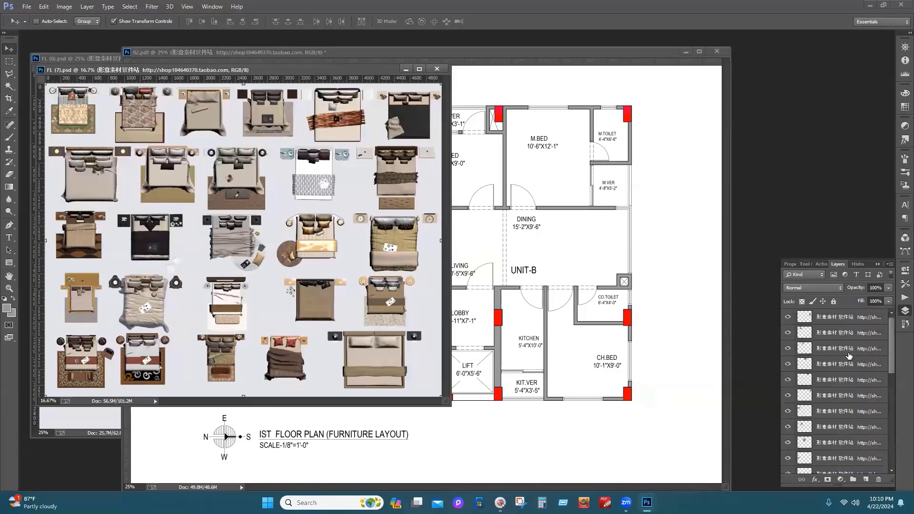
click(829, 318)
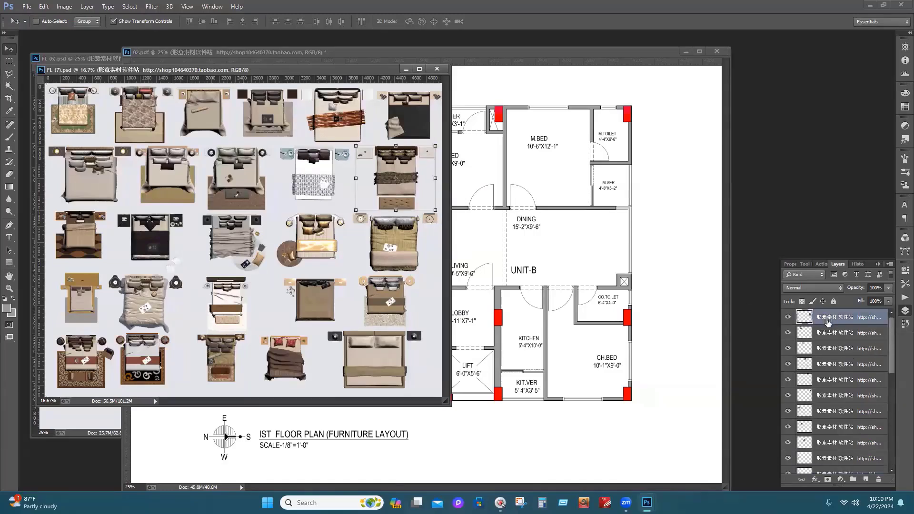
drag(400, 175, 307, 155)
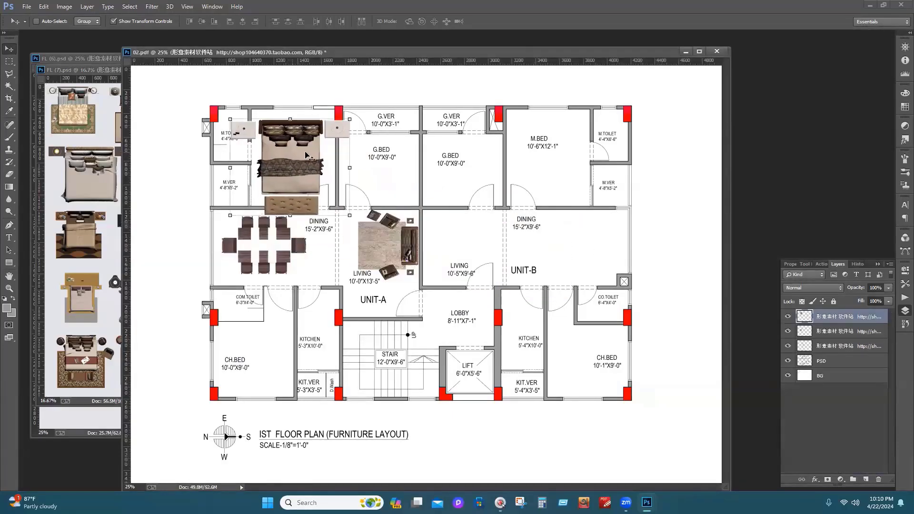
Scale the bed to 64.68% width and 64.22% height and place it at X 1358.00 px, Y 624.00 px in Unit-A's master bedroom
drag(349, 216, 318, 186)
drag(271, 158, 287, 150)
drag(246, 112, 258, 115)
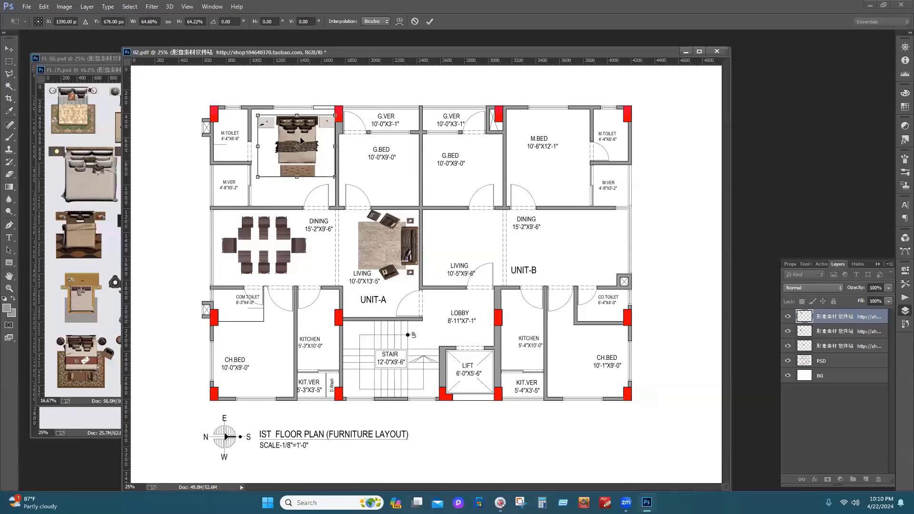
drag(301, 141, 293, 139)
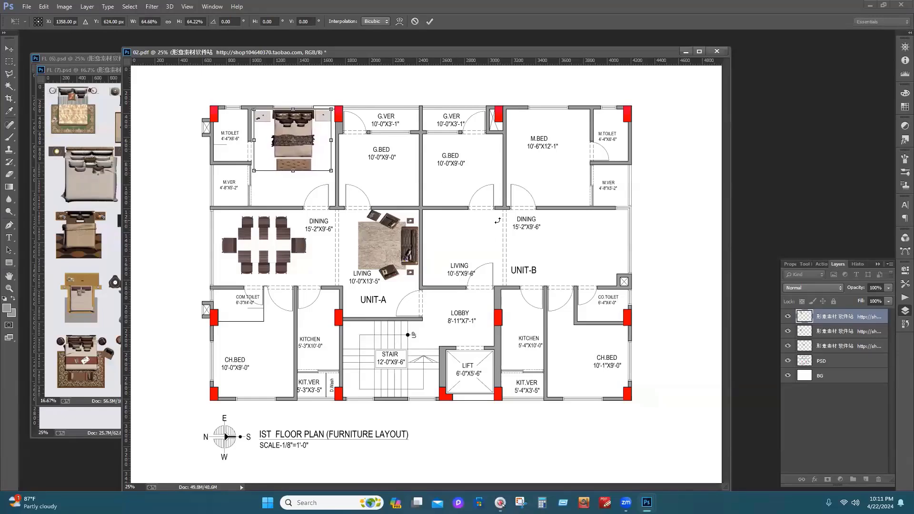
Nudge the bed down to Y 628.00 px, apply the transform and hide the transform controls
key(Down)
key(Down)
key(Down)
key(Down)
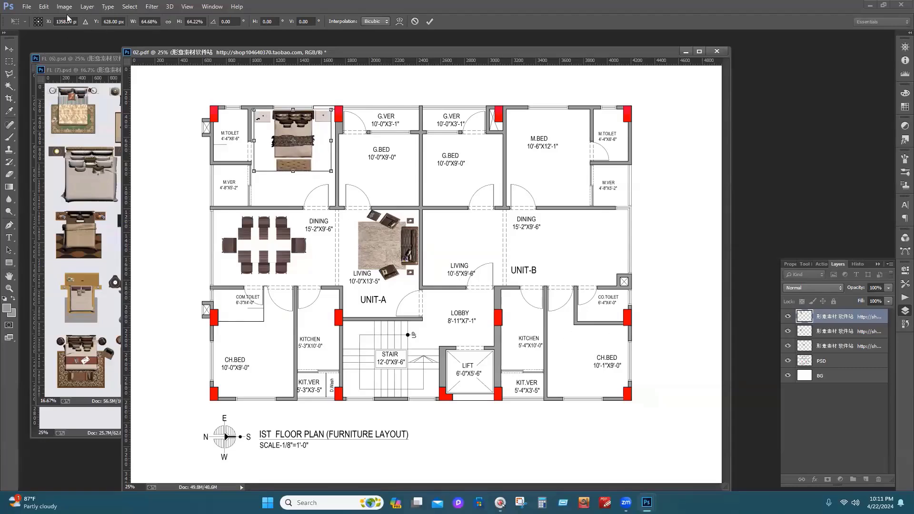
click(9, 49)
click(408, 189)
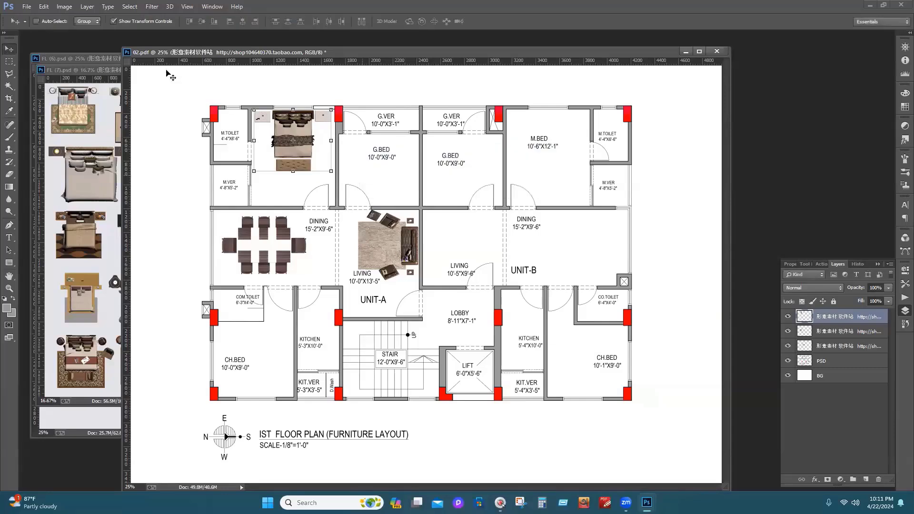
click(118, 21)
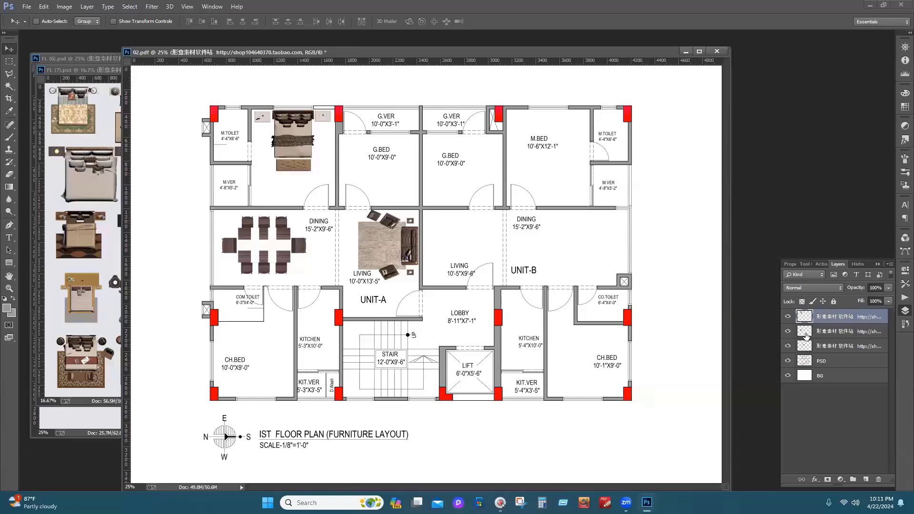
Try the bed layer beneath the BG layer and restore the layer order above the plan
drag(807, 321, 810, 383)
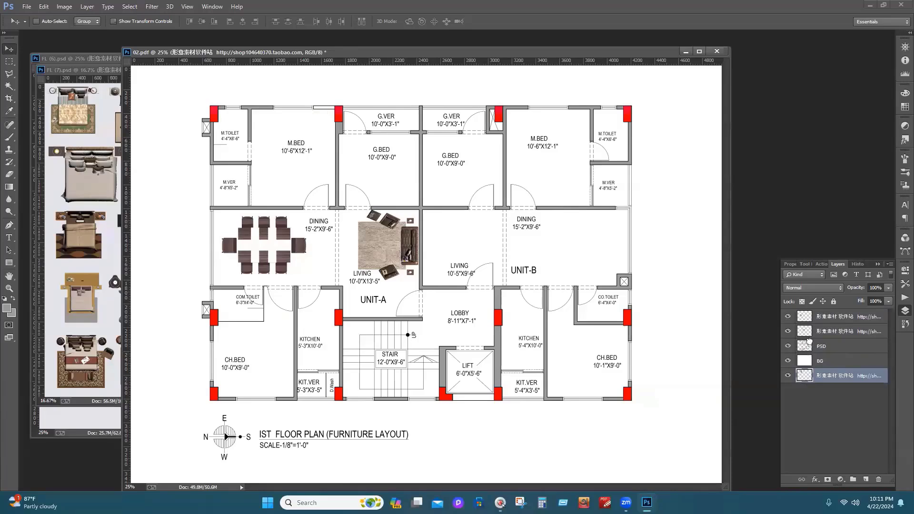
drag(810, 341, 813, 324)
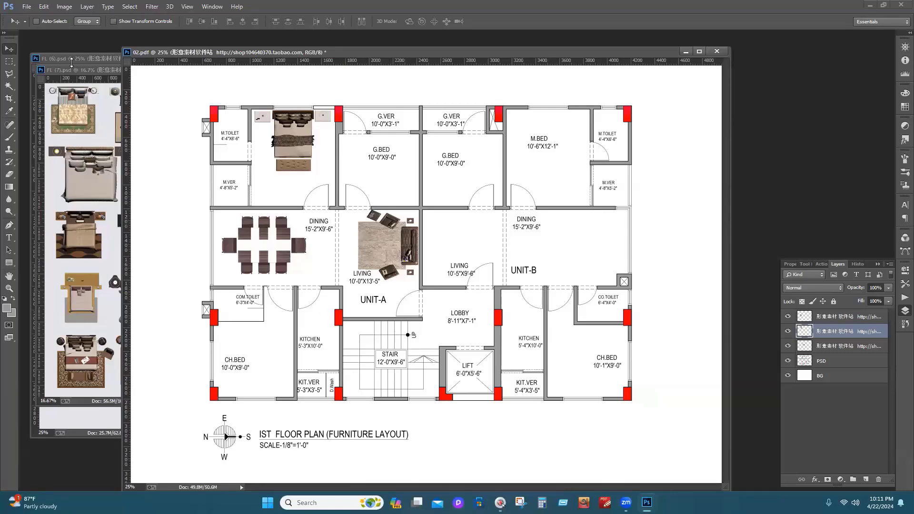
Close the furniture files FL (7).psd and FL (6).psd, keeping the floor plan open
click(85, 70)
click(443, 71)
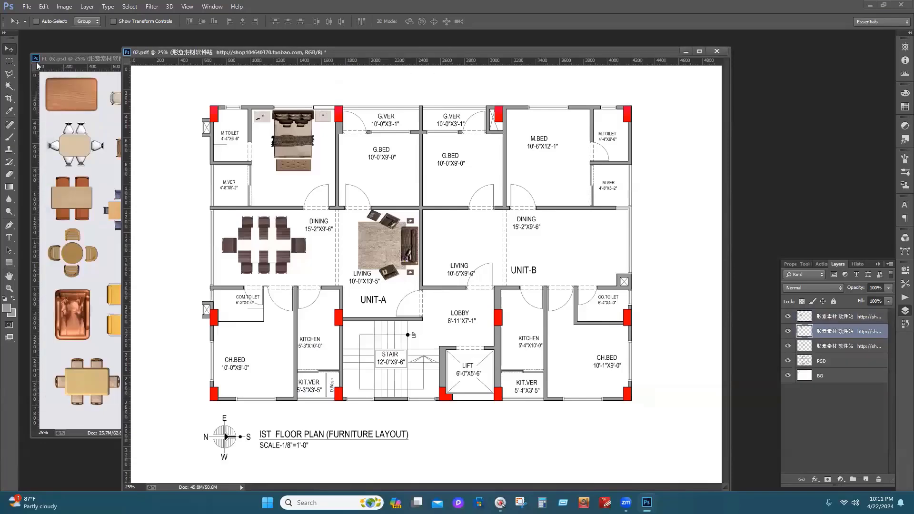
click(75, 55)
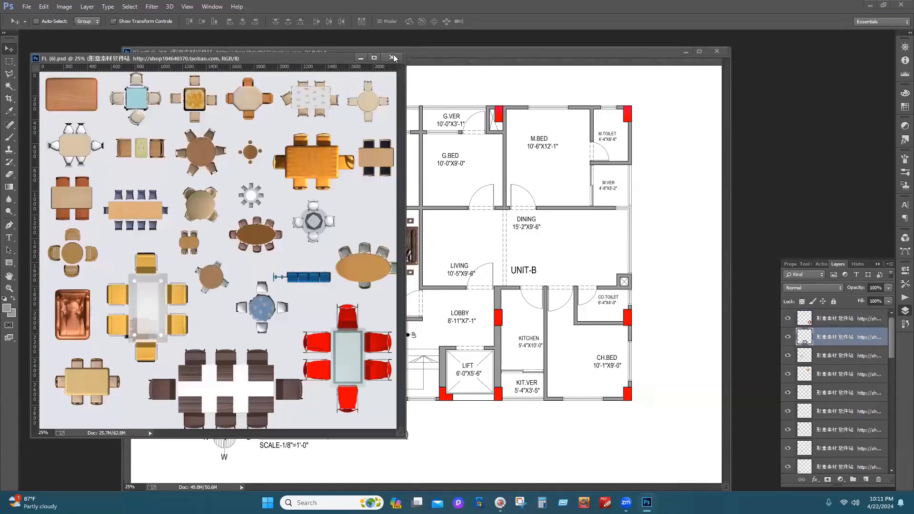
click(401, 57)
Open FL (4).psd from the PSD 2 folder to check its furniture and close it again
click(27, 7)
click(38, 26)
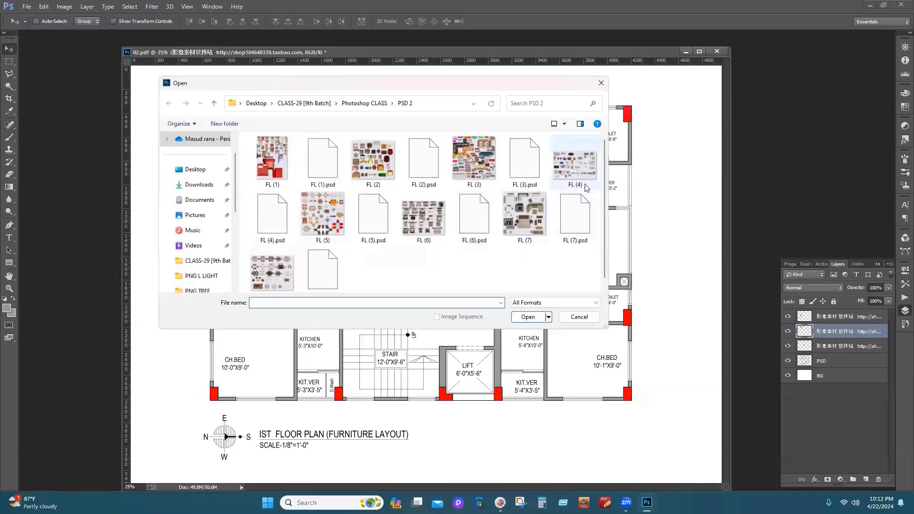
click(270, 228)
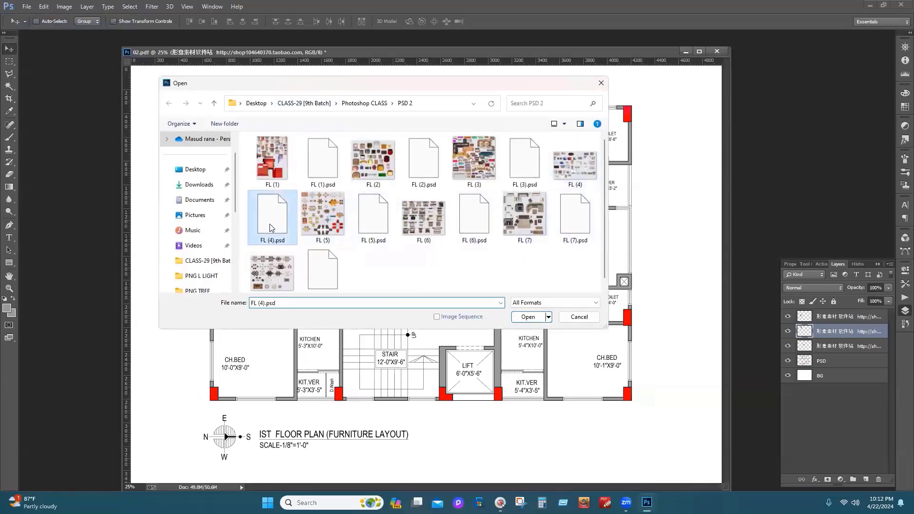
click(527, 317)
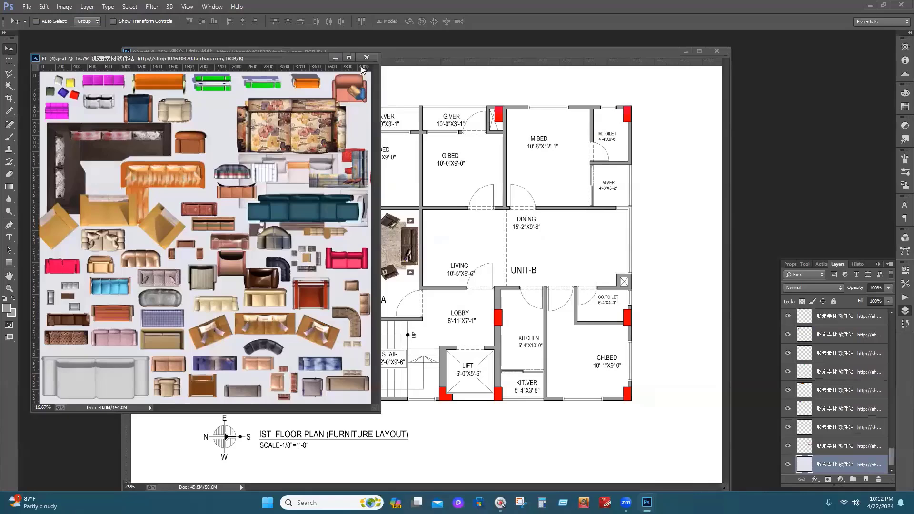
click(363, 71)
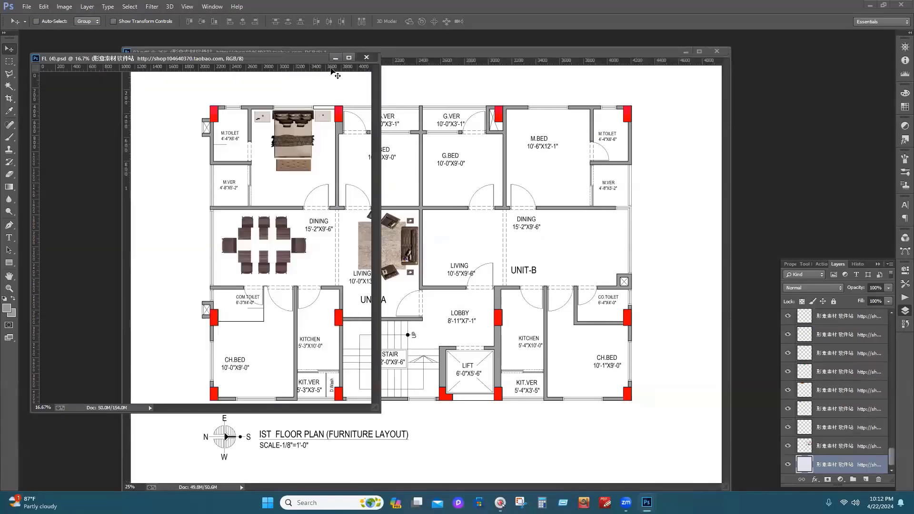
Open FL (3).psd from the PSD 2 folder to check its furniture and close it again
click(24, 7)
click(38, 27)
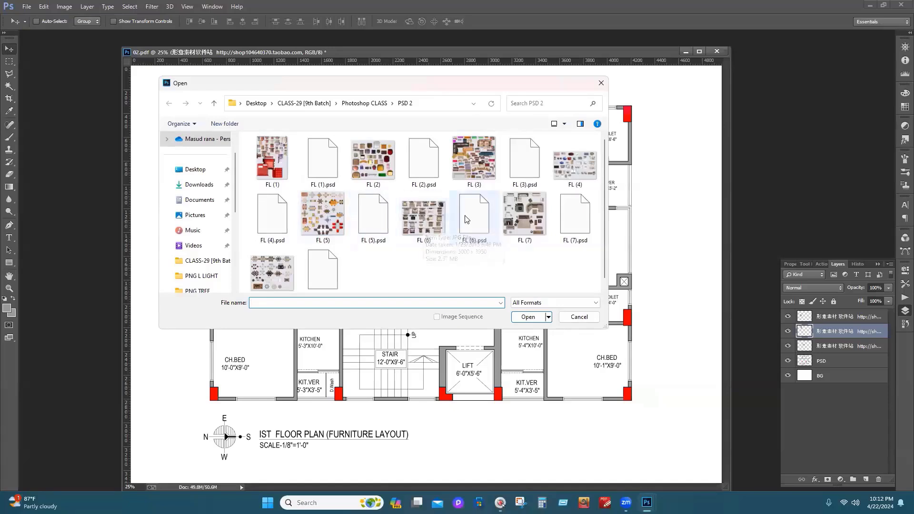
click(533, 165)
double_click(532, 165)
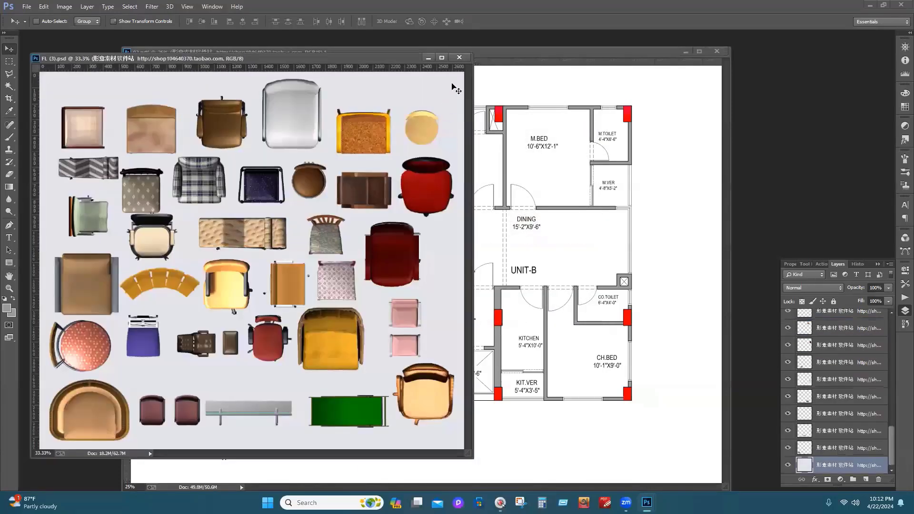
click(460, 57)
Open FL (8).psd from the PSD 2 folder to check its furniture and close it again
click(27, 6)
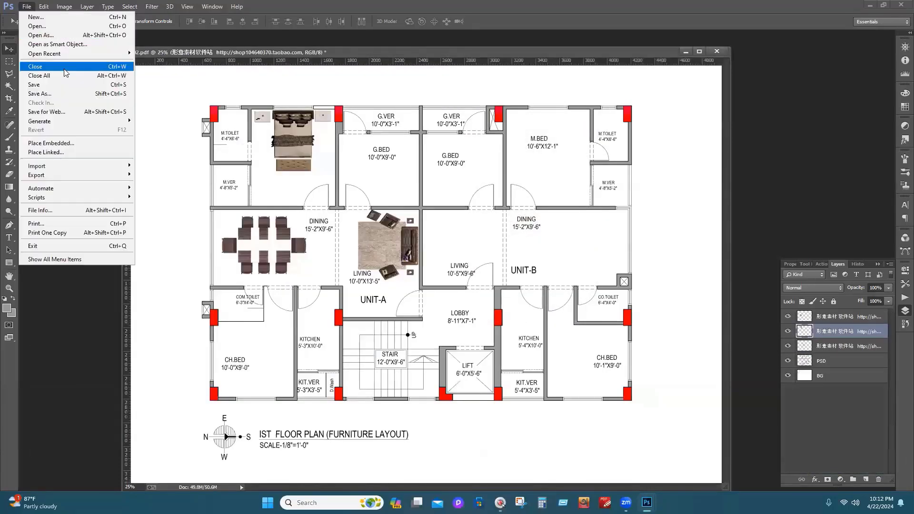
click(66, 27)
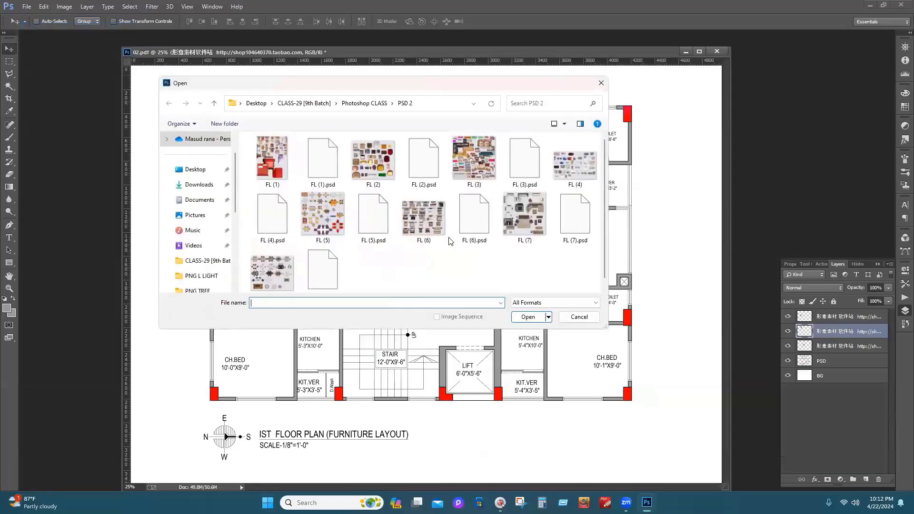
scroll(450, 241, down, 1)
click(322, 262)
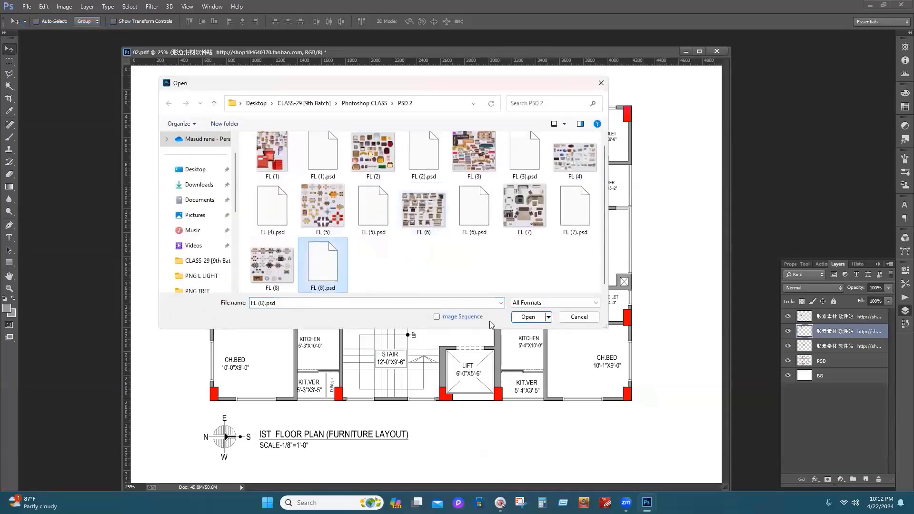
click(516, 315)
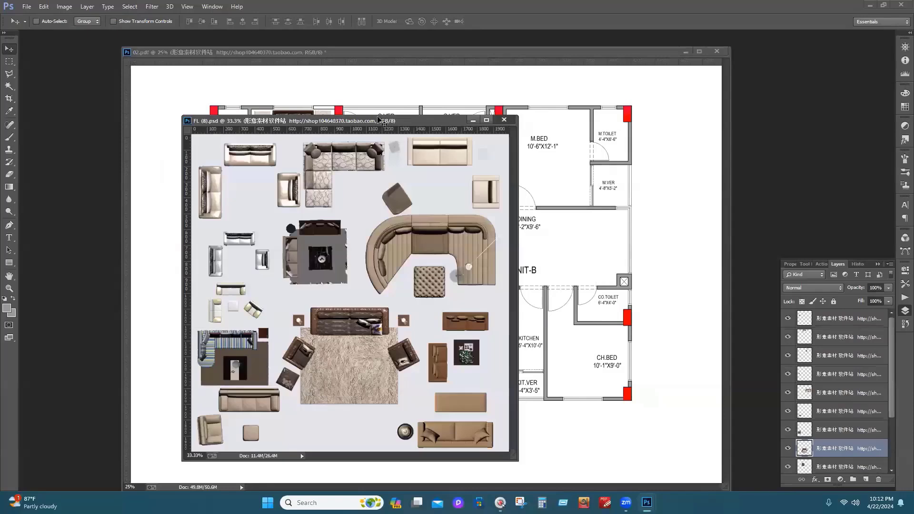
key(ctrl+w)
Reopen FL (3).psd in search of bathroom fixtures and close it again
click(27, 7)
click(49, 35)
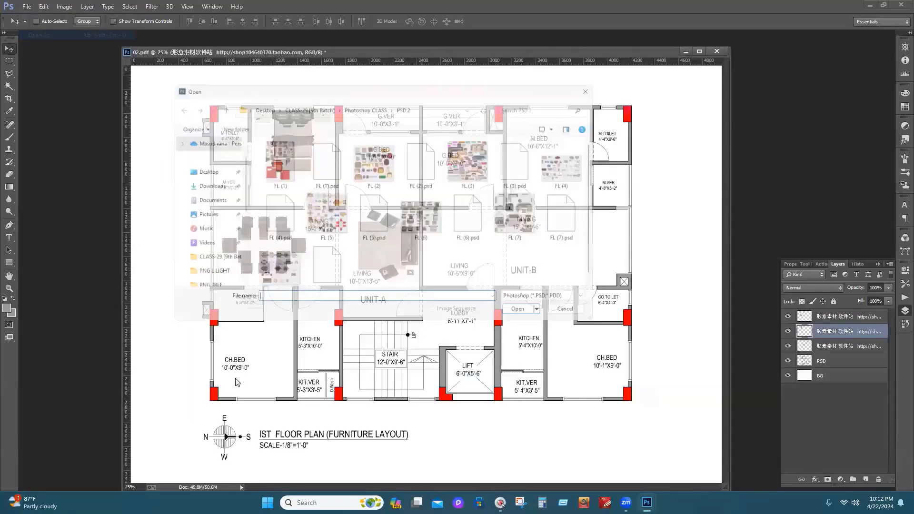
click(473, 157)
click(525, 159)
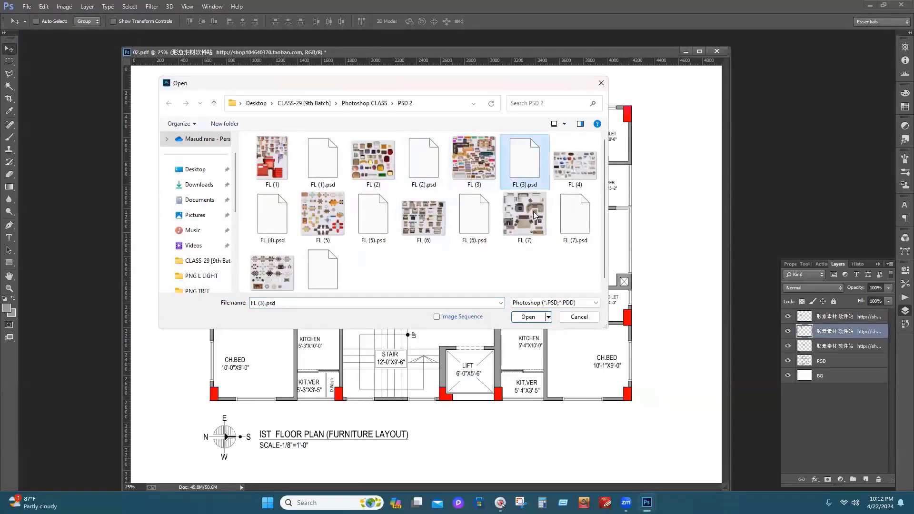
click(528, 318)
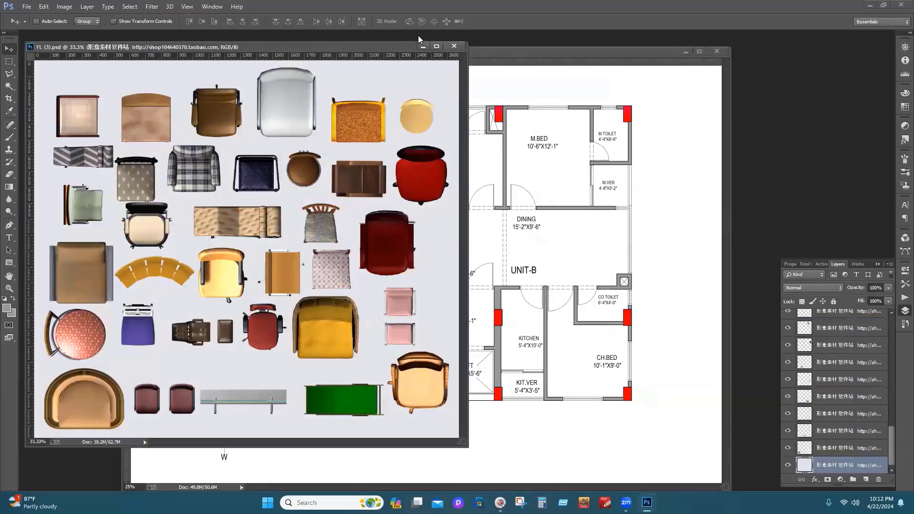
click(451, 47)
Open FL (2).psd from the PSD 2 folder to check its contents and close it again
click(27, 7)
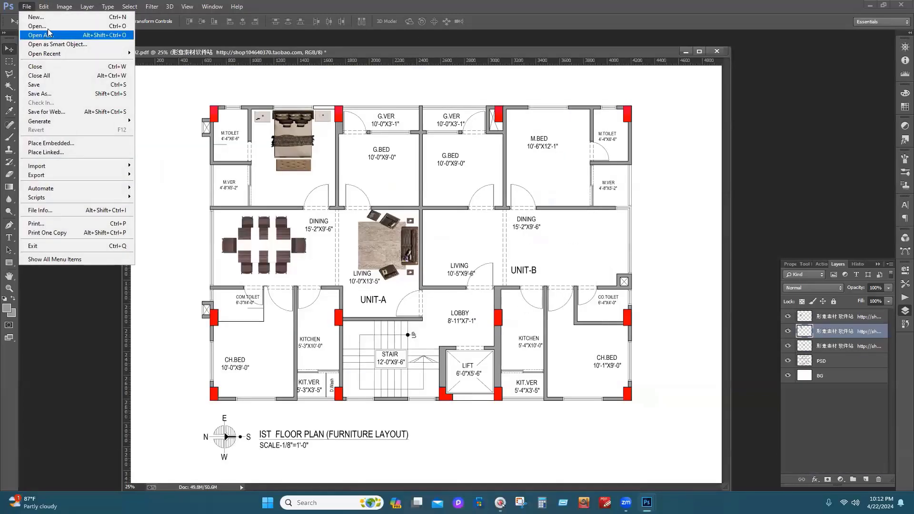
click(49, 34)
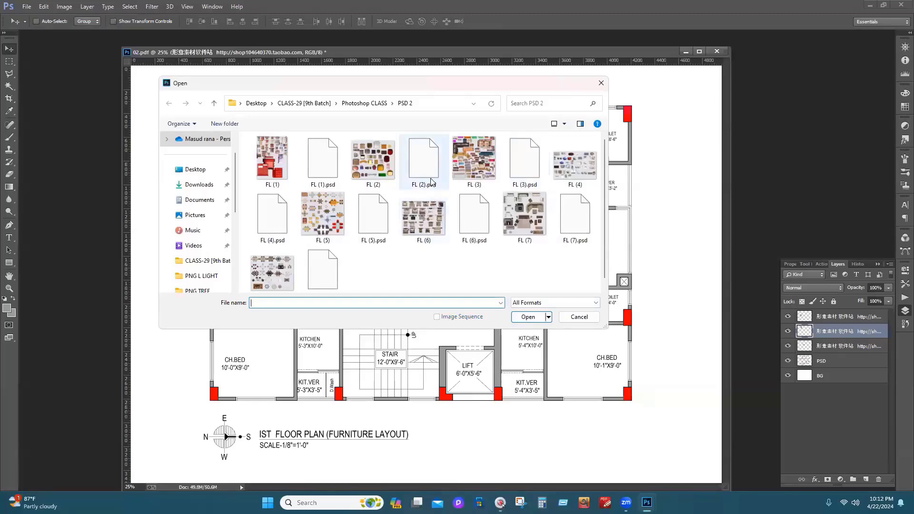
click(424, 159)
click(529, 317)
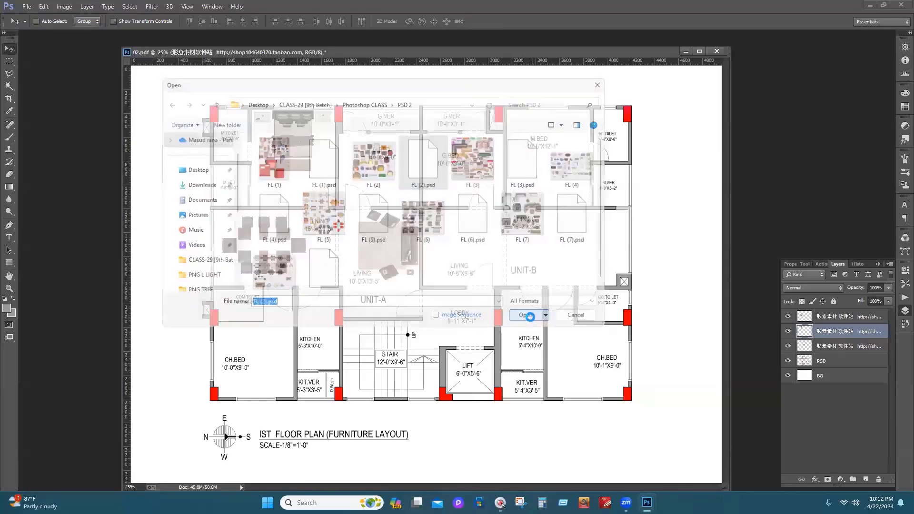
click(263, 49)
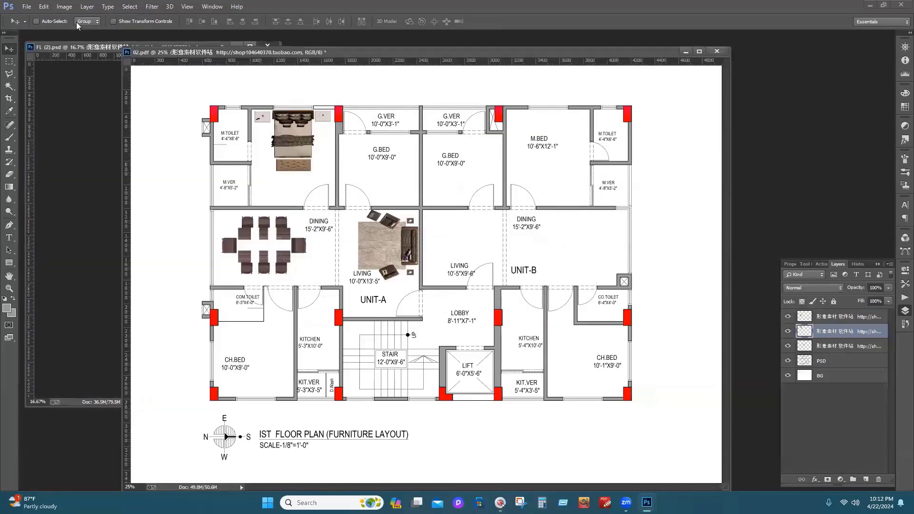
Open FL (1).psd from the PSD 2 folder to check its contents and close it again
click(26, 6)
click(35, 25)
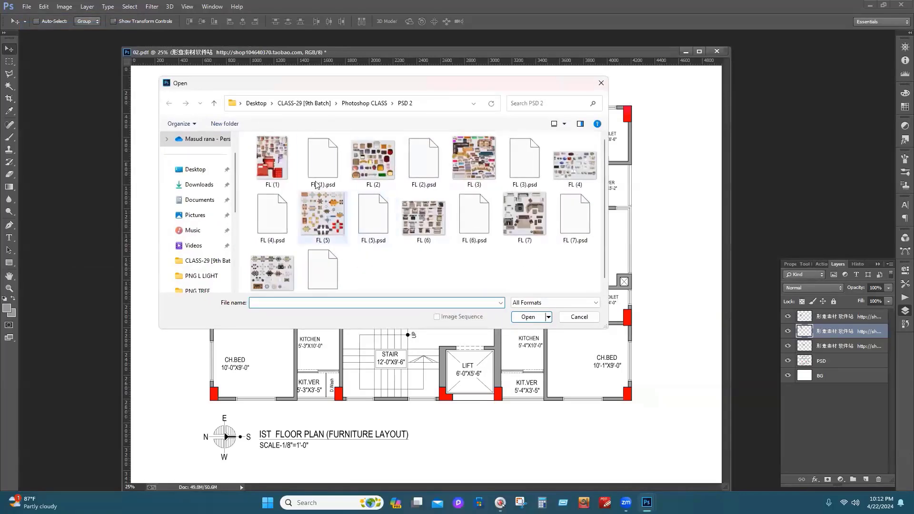
click(322, 159)
click(528, 317)
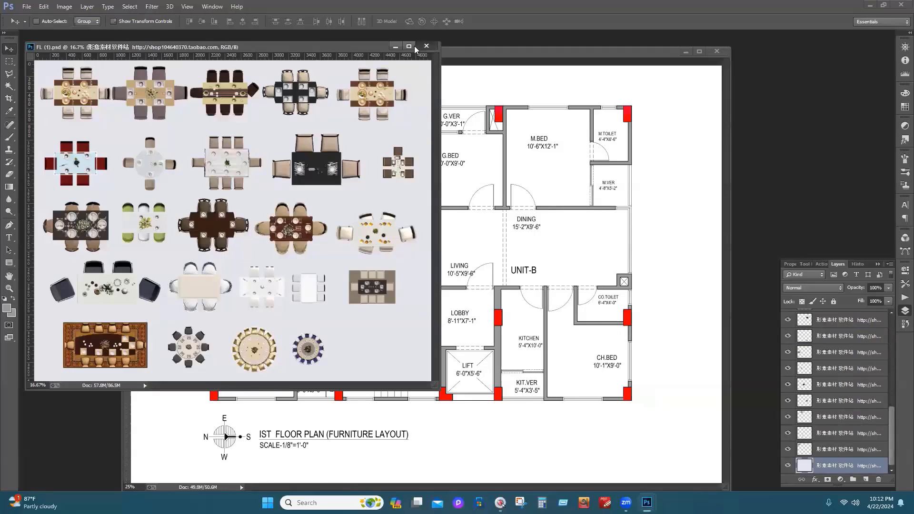
click(425, 46)
Open the sanitary fixtures file FL (5).psd from the PSD 2 folder
click(26, 6)
click(31, 29)
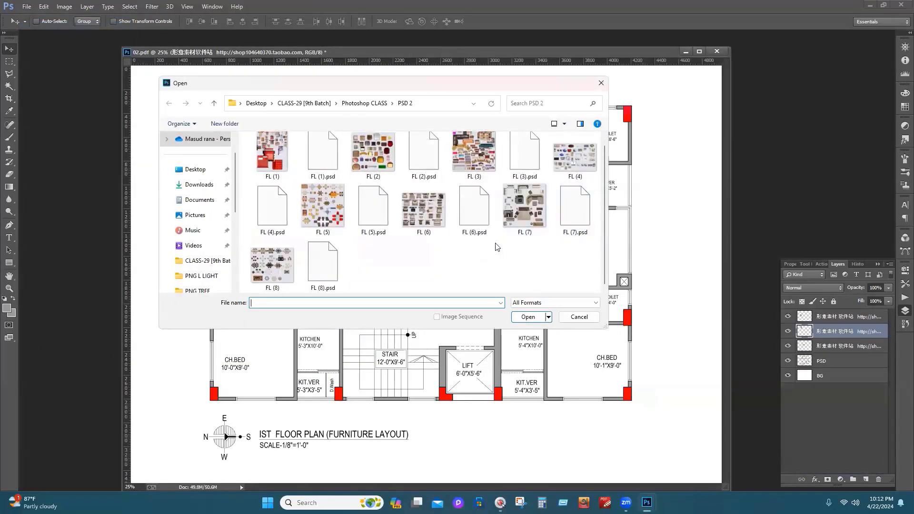
click(387, 223)
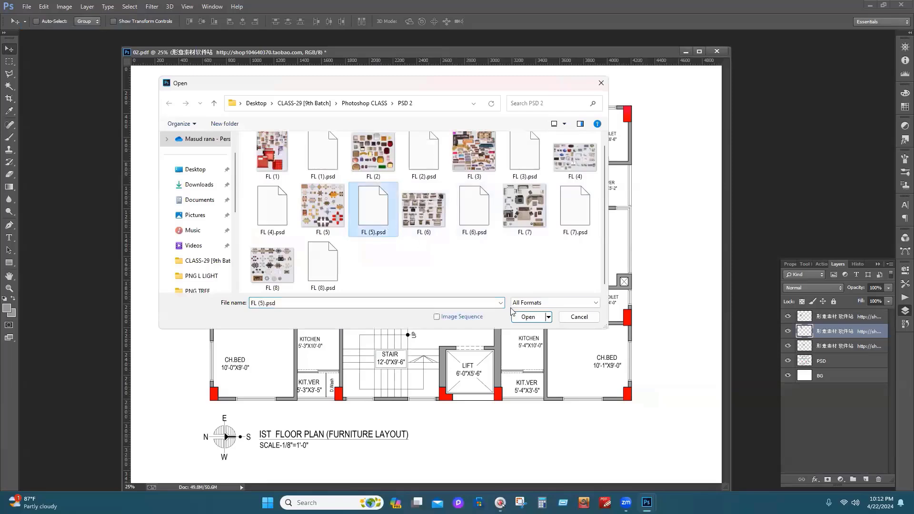
click(528, 318)
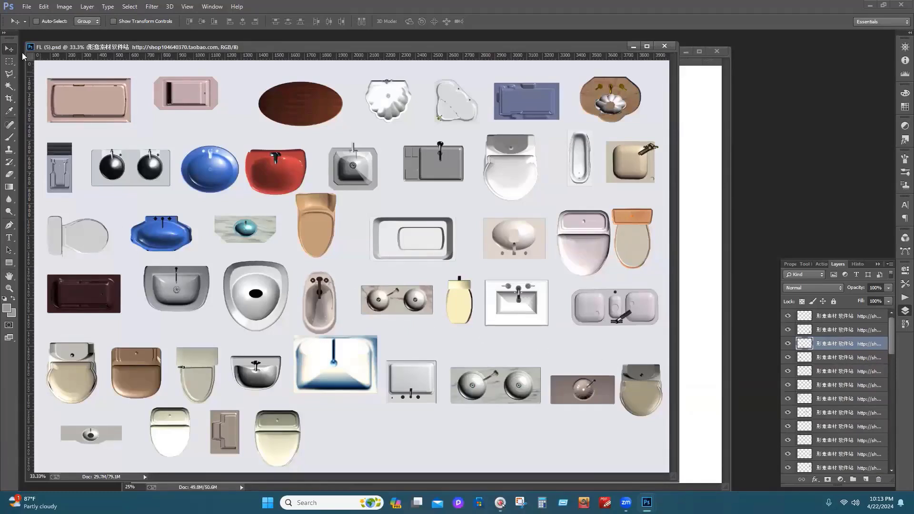
Turn on transform controls, find the grey rounded washbasin layer in FL (5).psd and copy it into the floor plan
click(124, 22)
click(841, 358)
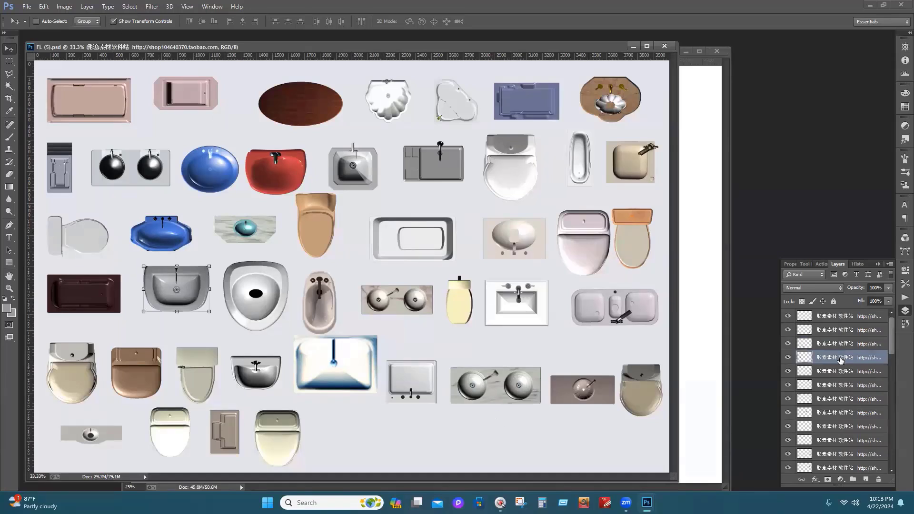
click(833, 343)
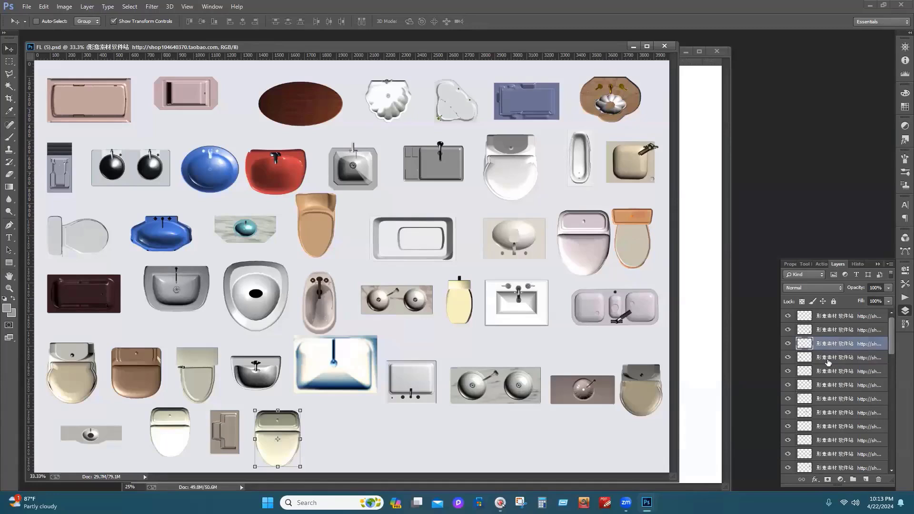
click(828, 363)
drag(181, 289, 368, 248)
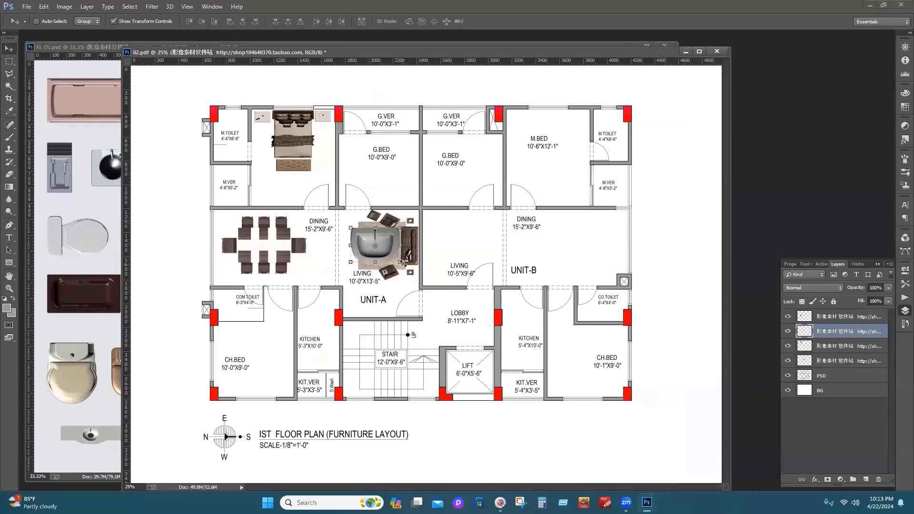
Scale the washbasin to 33.65% width and 50% height and place it in the Unit-A dining corner near COM.TOILET
drag(403, 263, 367, 244)
drag(358, 239, 233, 284)
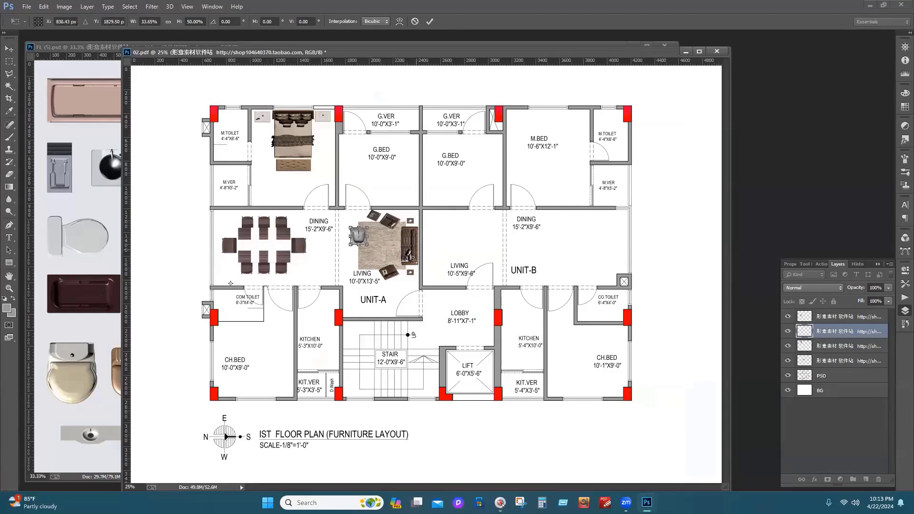
drag(353, 240, 219, 280)
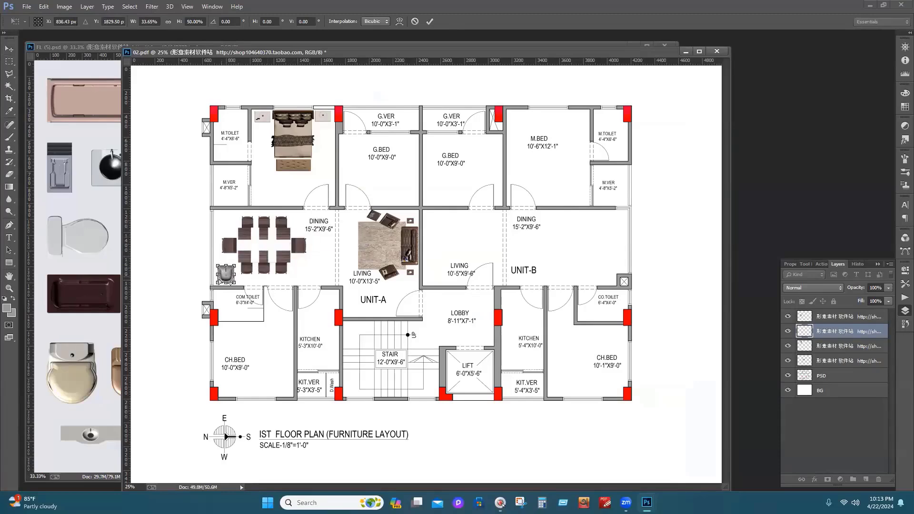
click(9, 288)
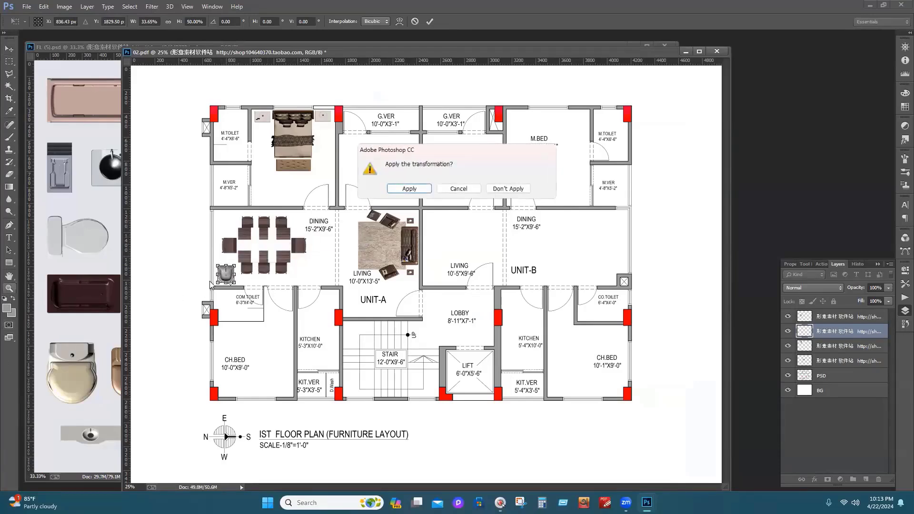
click(410, 188)
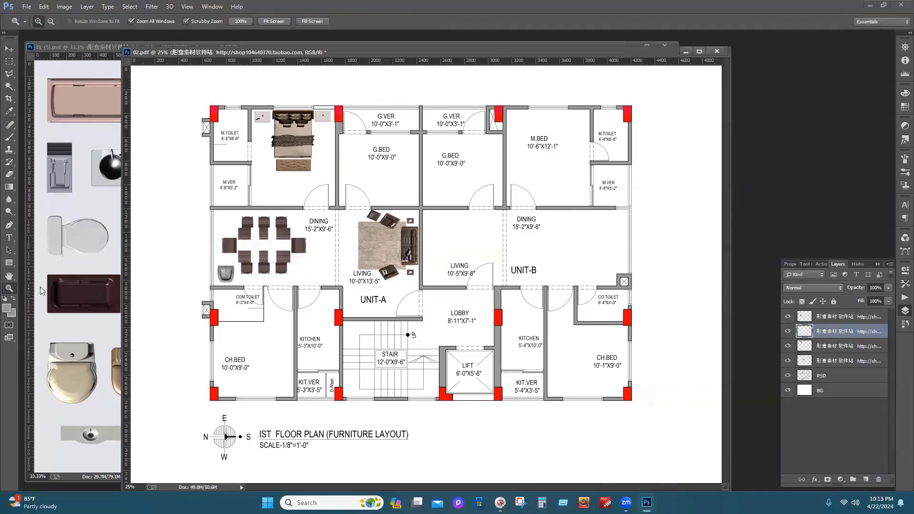
Flip the washbasin so its tap faces the wall between the dining room and COM.TOILET, and move it against that wall
click(215, 284)
click(291, 283)
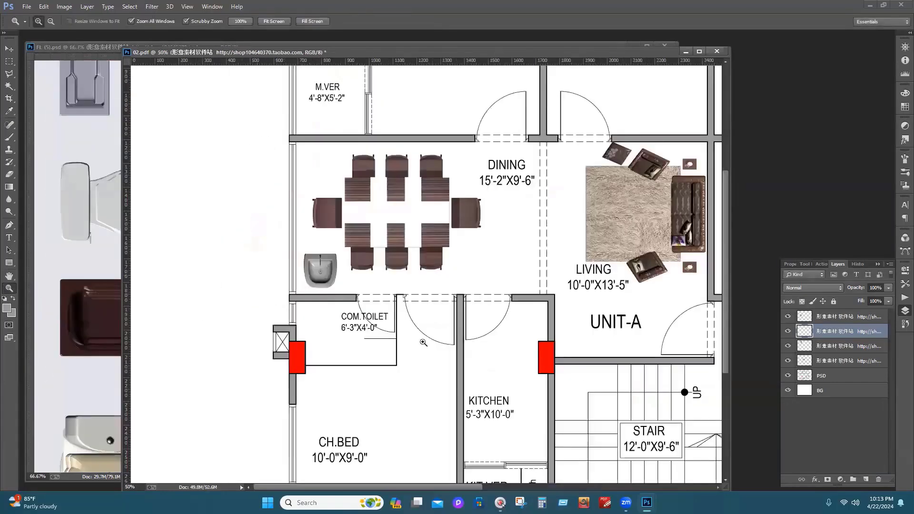
click(424, 343)
click(10, 49)
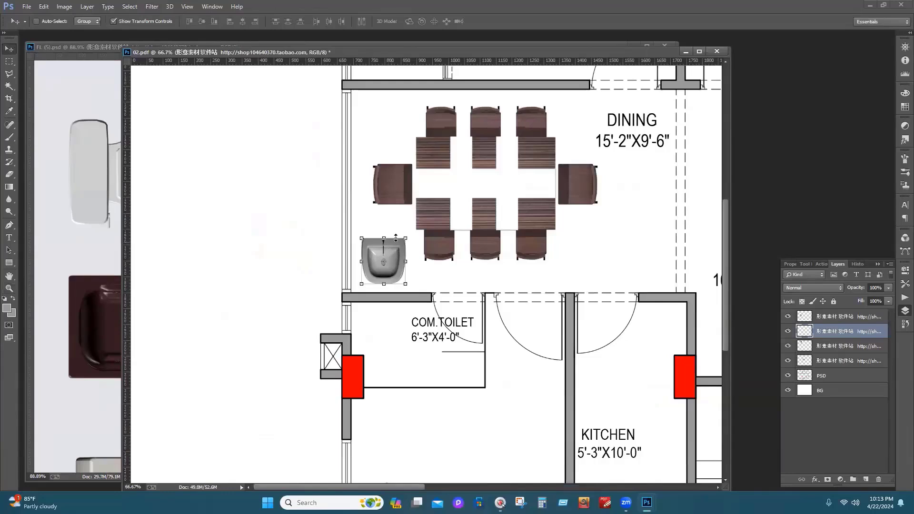
drag(406, 237, 408, 247)
drag(335, 277, 351, 243)
drag(394, 274, 403, 290)
key(Down)
key(Down)
key(Down)
key(Down)
key(Down)
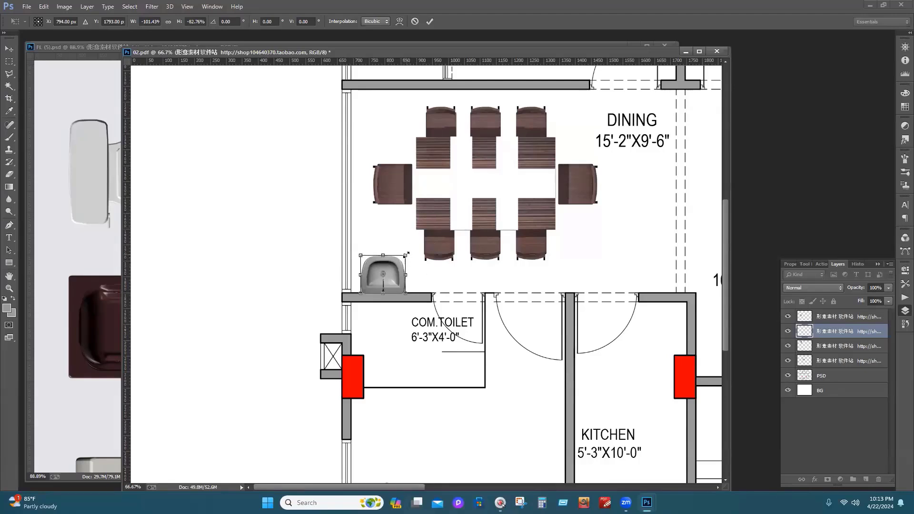
Shrink the flipped washbasin to -92.86% width and -70.34% height, apply the transformation and turn off transform controls
drag(407, 255, 402, 261)
click(3, 49)
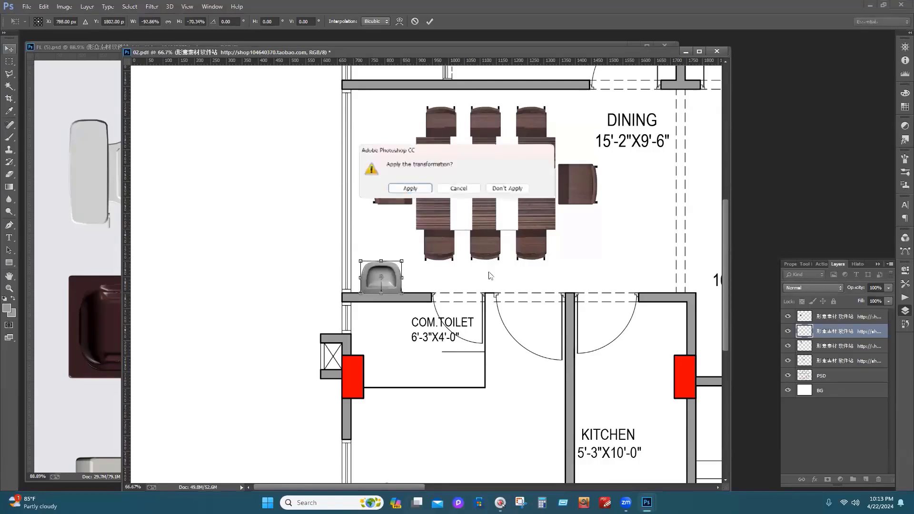
click(408, 186)
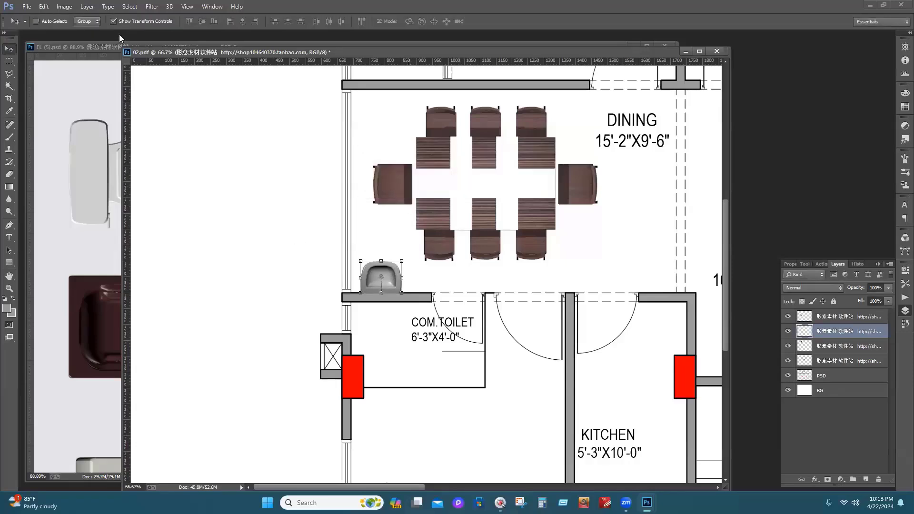
click(114, 21)
scroll(319, 267, right, 2)
scroll(322, 312, right, 1)
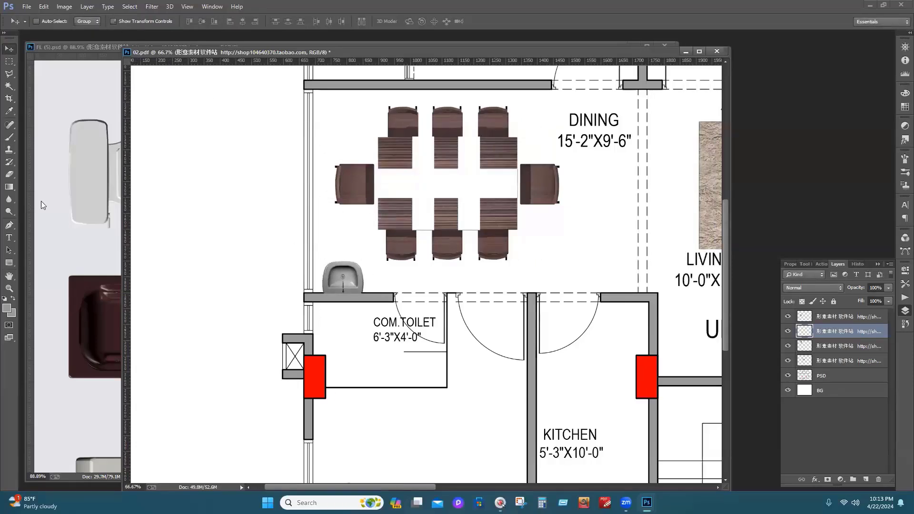
click(8, 288)
right_click(334, 253)
click(335, 257)
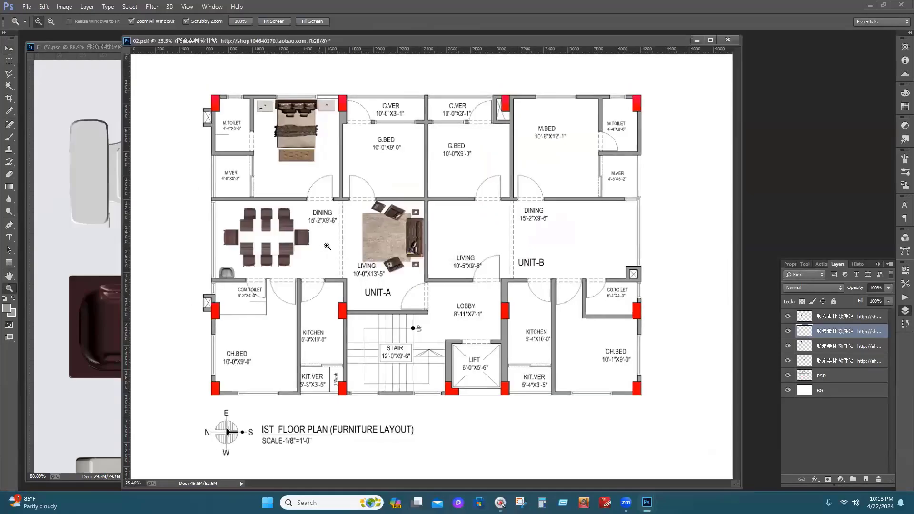
click(226, 106)
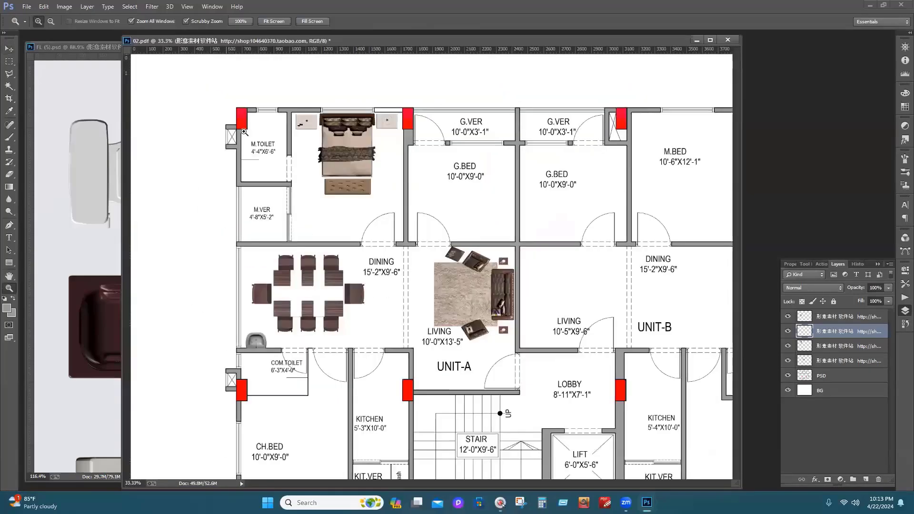
click(274, 127)
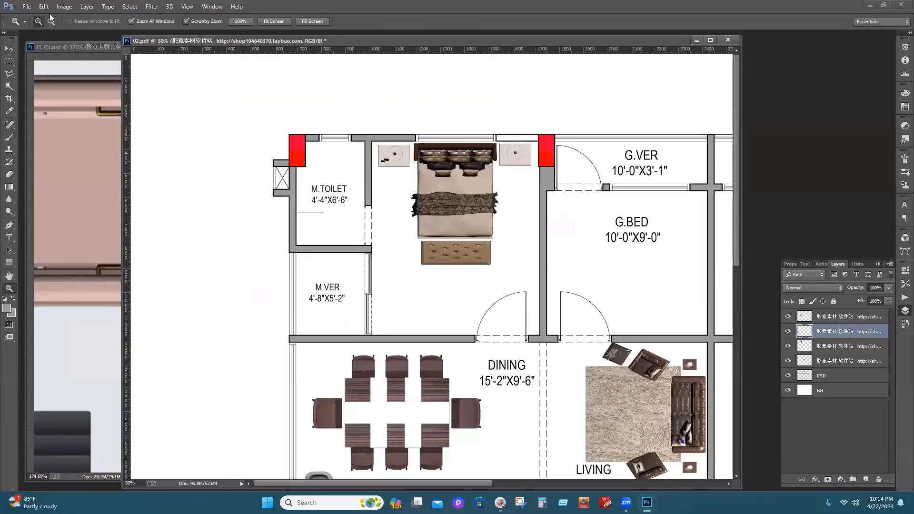
click(26, 6)
click(30, 28)
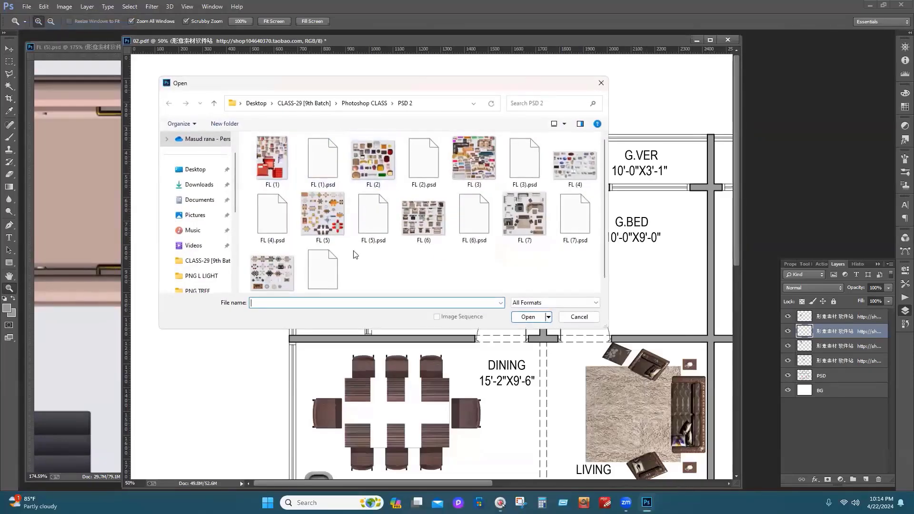
click(601, 83)
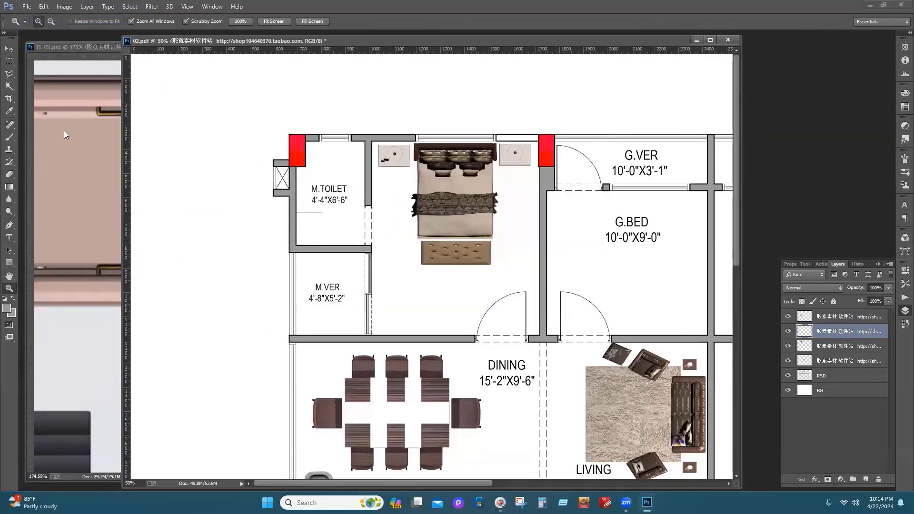
Switch back to FL (5).psd, fit the whole fixture sheet in view and turn on transform controls
click(65, 132)
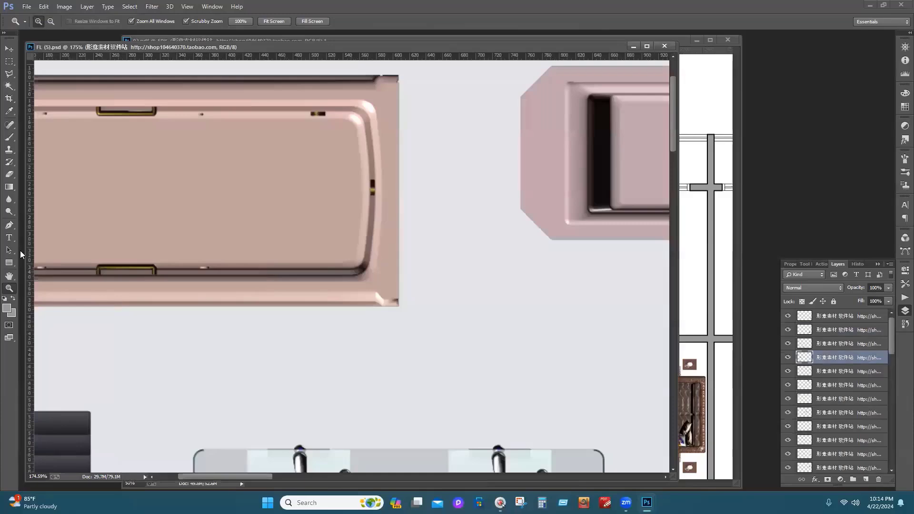
right_click(189, 228)
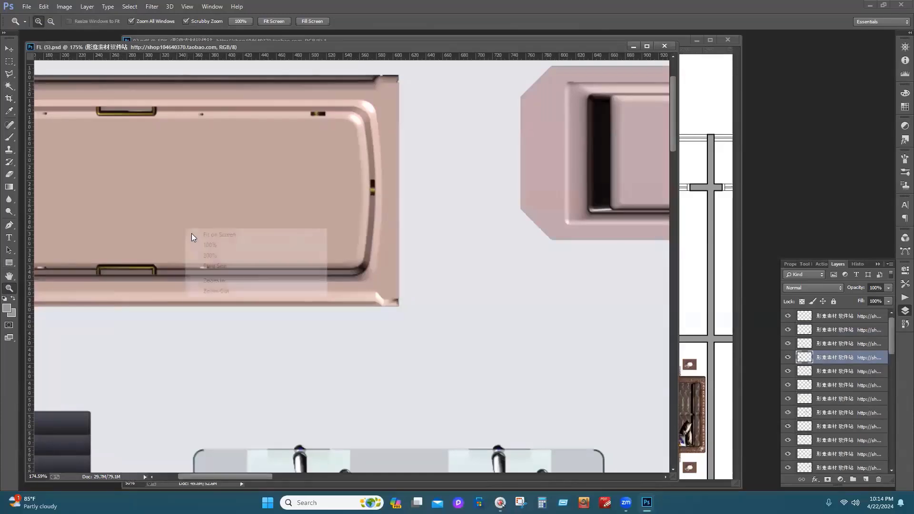
click(191, 234)
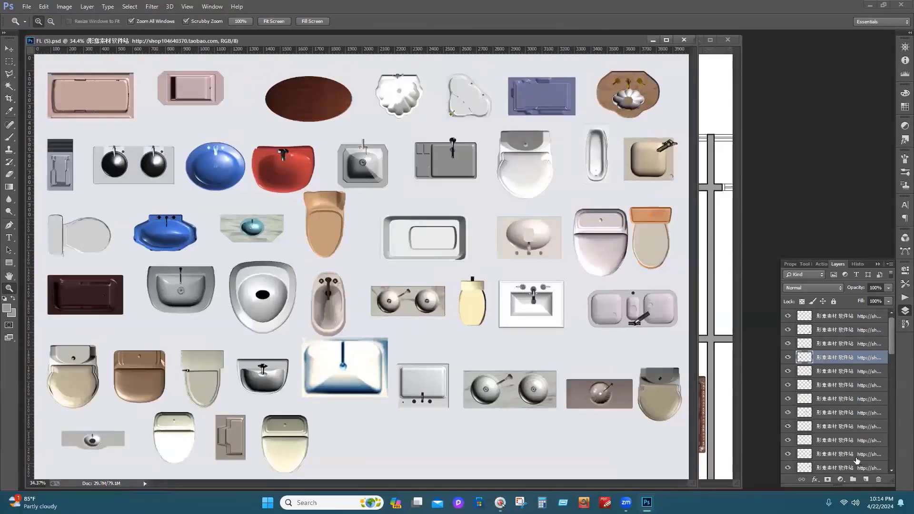
click(842, 317)
click(837, 331)
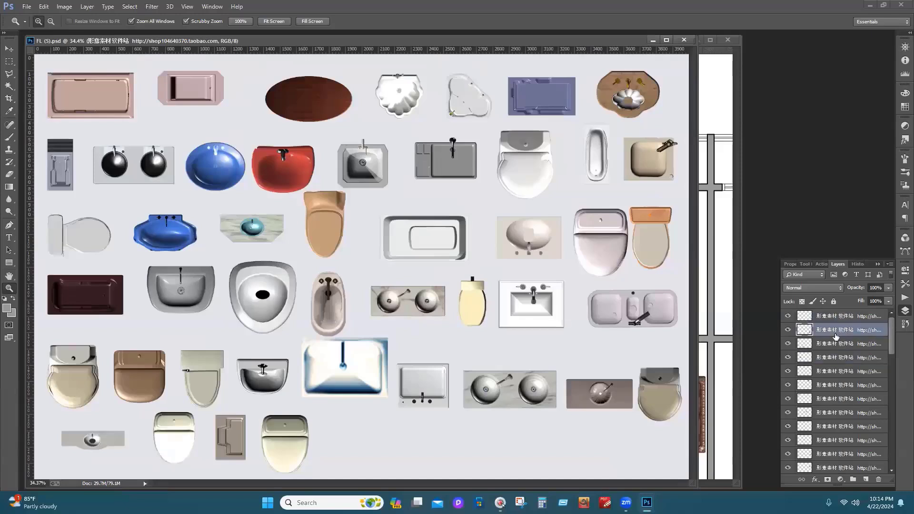
key(v)
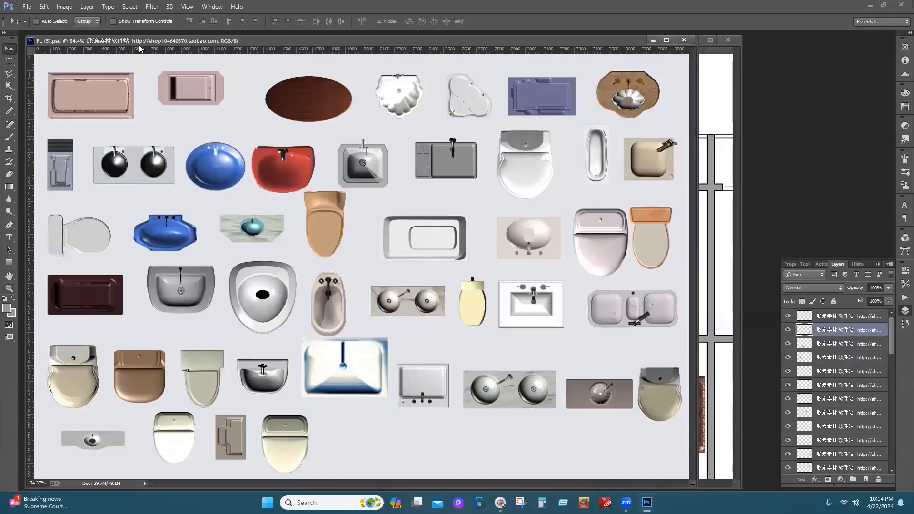
click(142, 22)
Check the upper layers for a suitable toilet, select the cream one in the sheet's last row and start transforming it
click(823, 317)
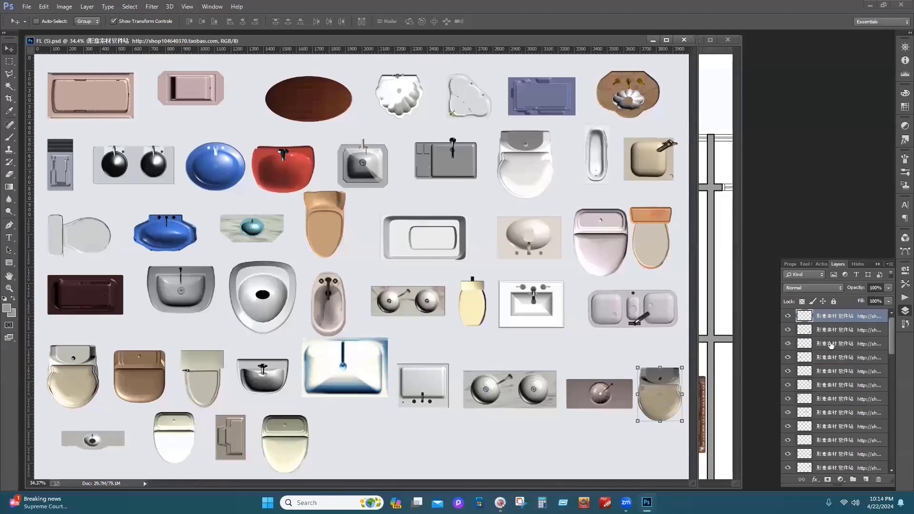
click(831, 345)
click(835, 356)
click(834, 343)
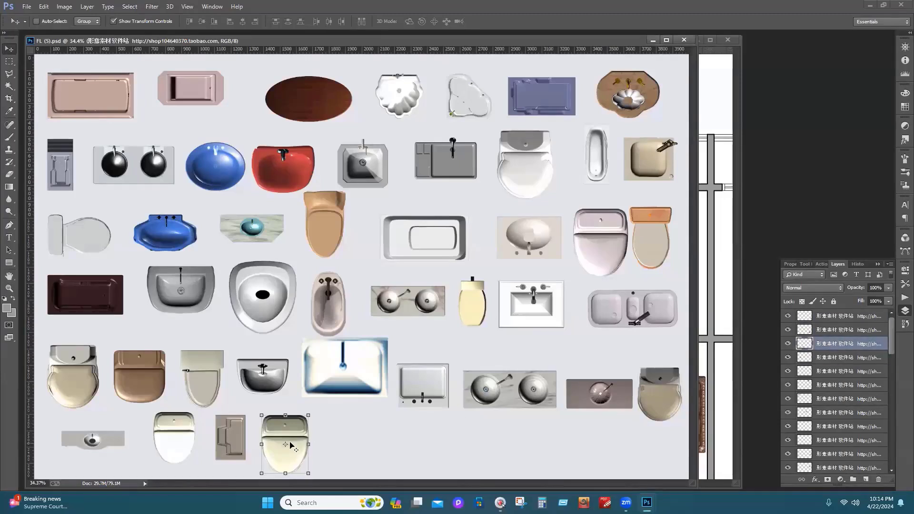
key(ctrl+t)
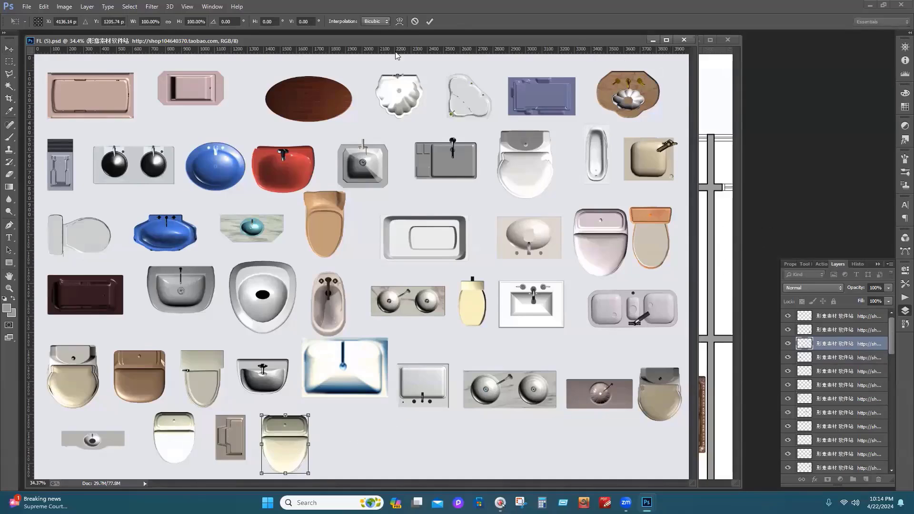
drag(591, 44, 395, 51)
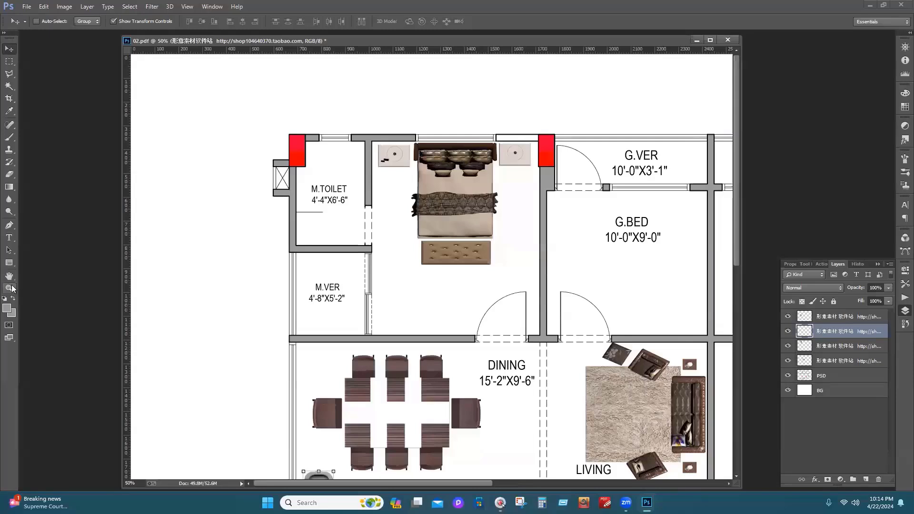
Fit the floor plan on screen, reopen FL (5).psd from the PSD 2 folder and narrow its window
click(10, 288)
right_click(329, 282)
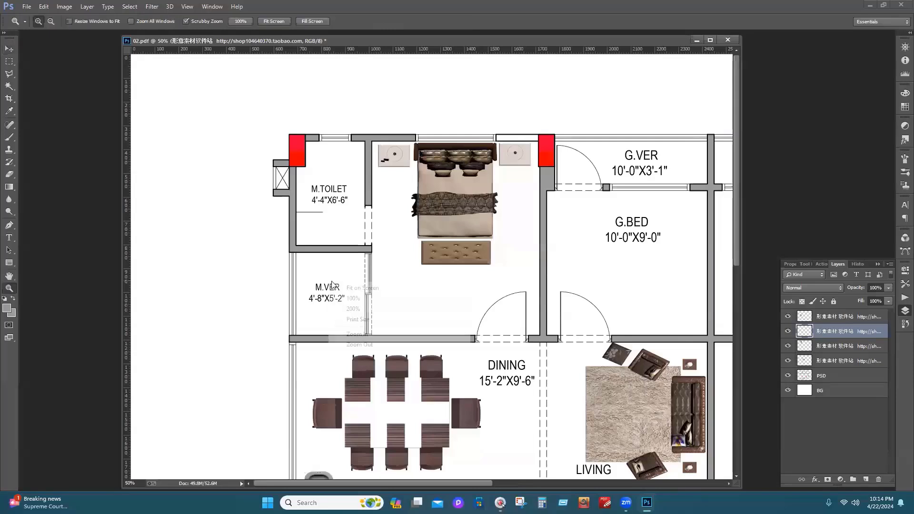
click(360, 288)
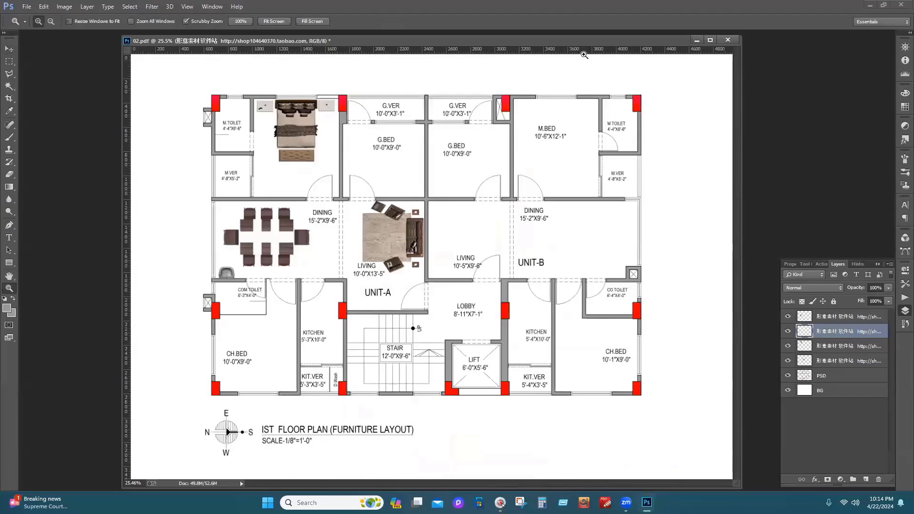
click(27, 6)
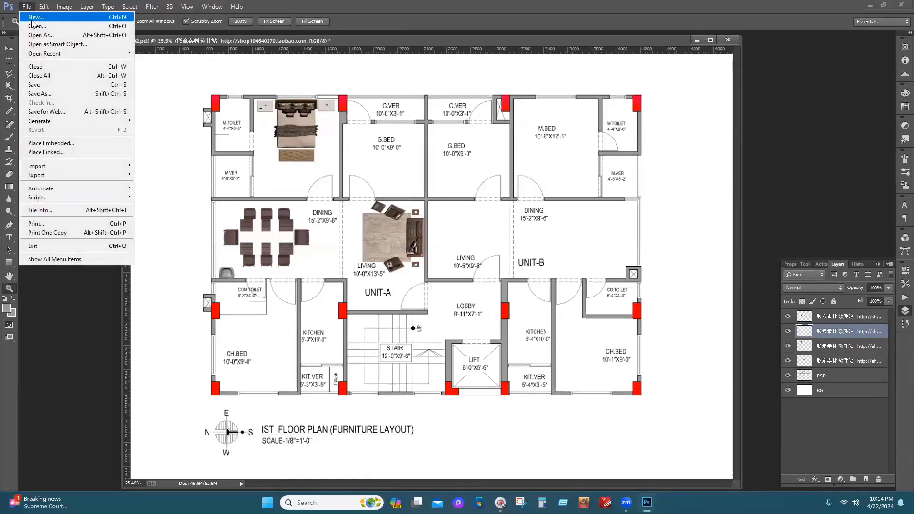
click(34, 26)
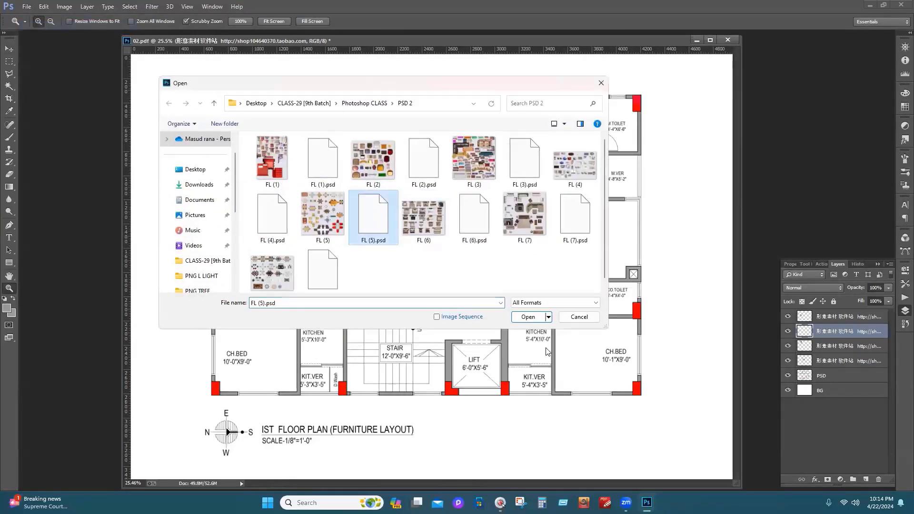
click(529, 317)
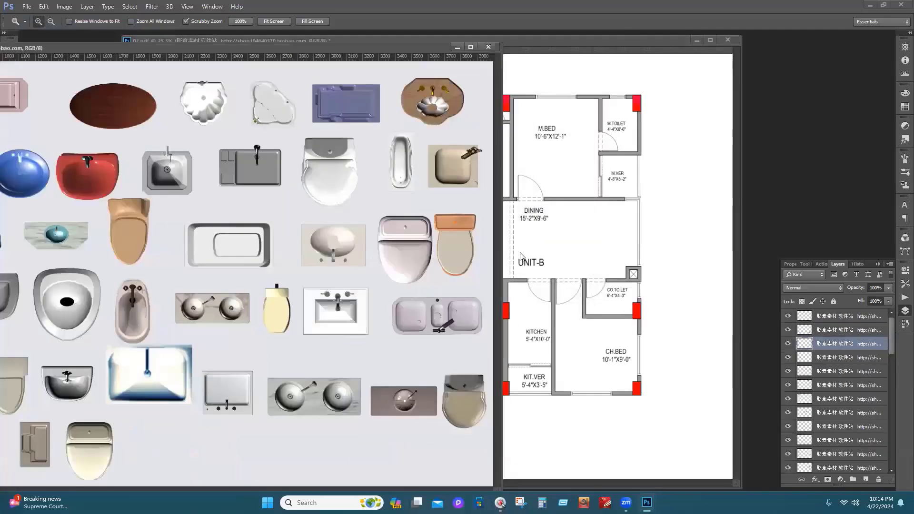
drag(502, 289, 372, 289)
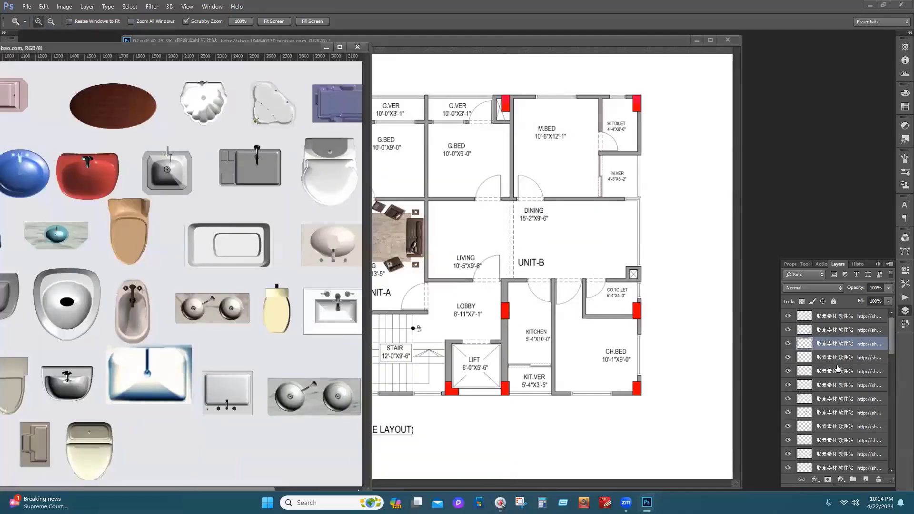
Fit the whole FL (5).psd fixture sheet in view and switch to the Move tool
click(803, 371)
drag(104, 448, 167, 312)
right_click(166, 312)
click(178, 319)
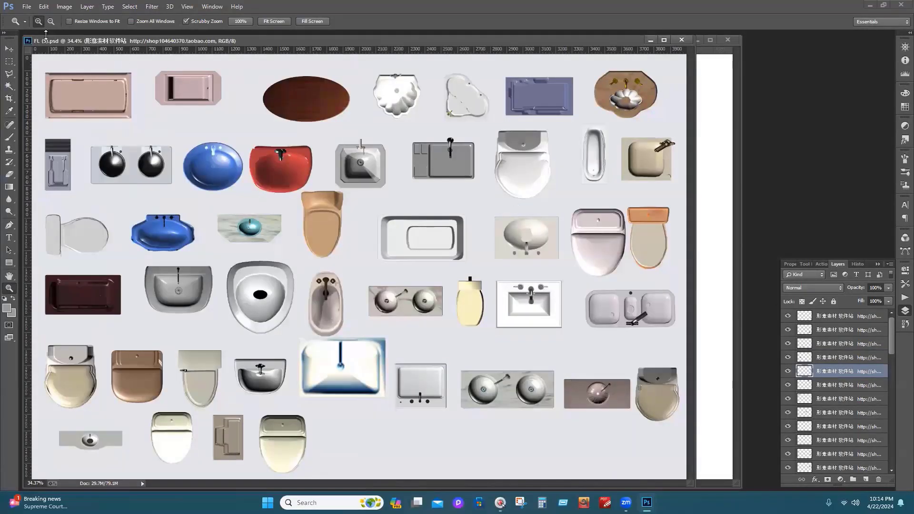
click(11, 48)
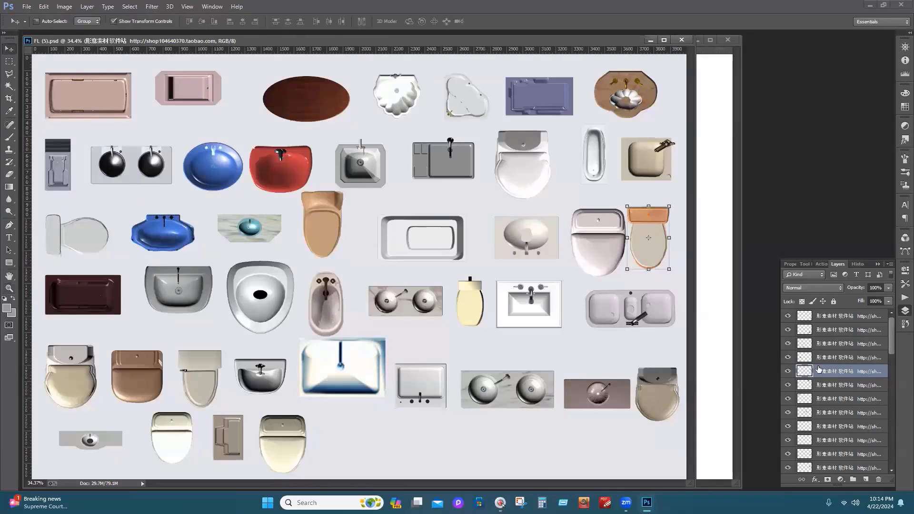
Go down through the fixture sheet's layers, checking which toilet, basin or bath each one holds
click(817, 411)
click(827, 400)
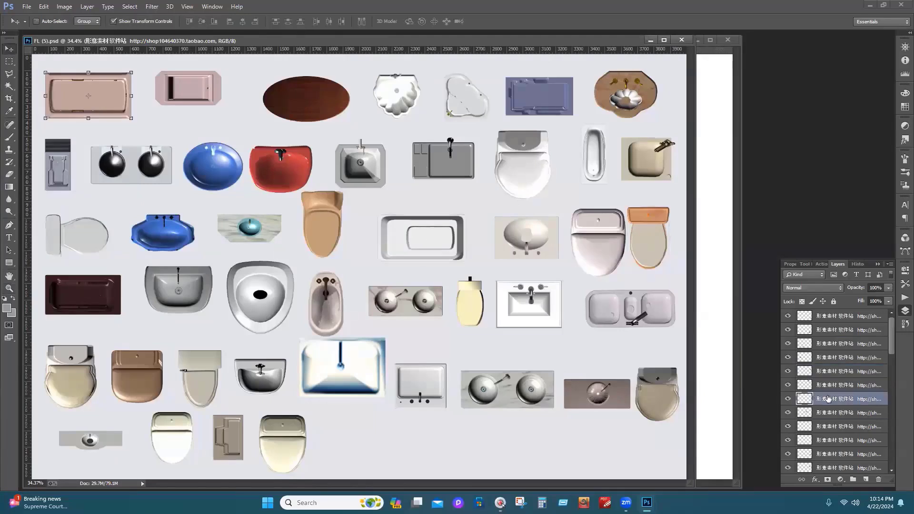
scroll(830, 402, down, 1)
click(820, 413)
click(819, 440)
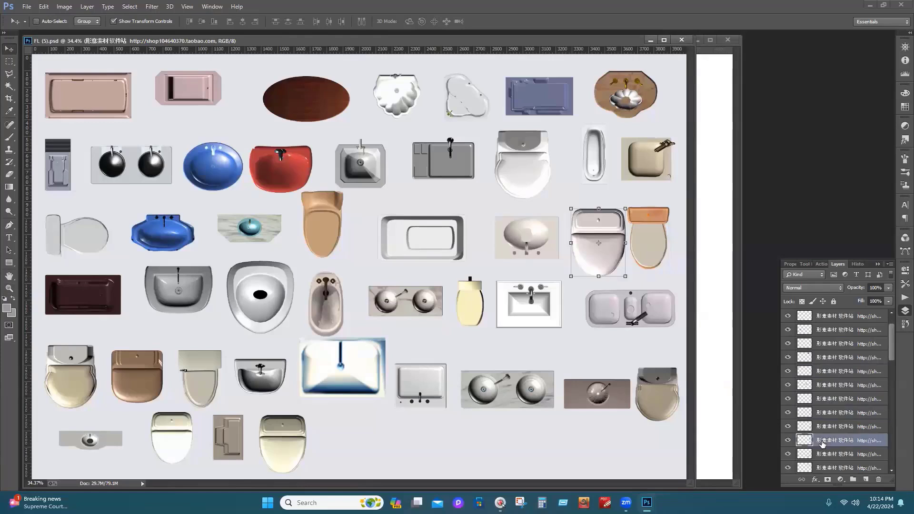
scroll(819, 440, down, 1)
click(819, 439)
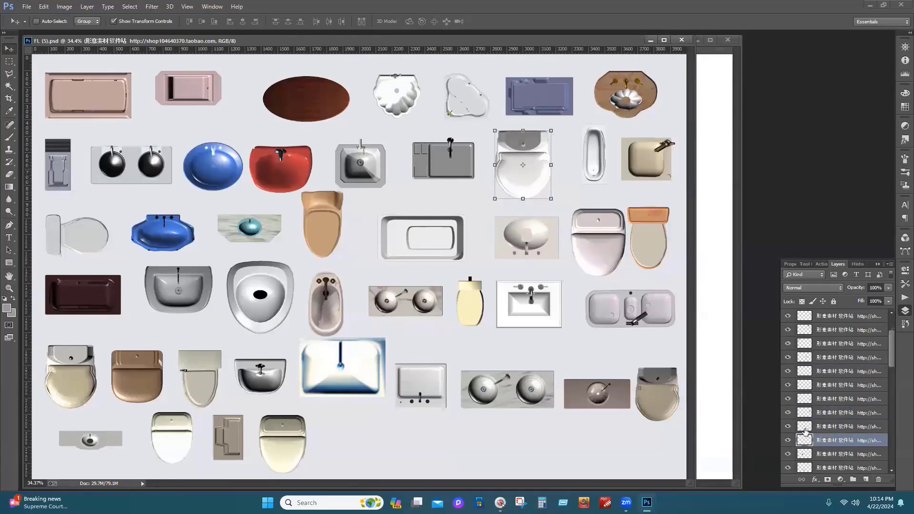
click(836, 455)
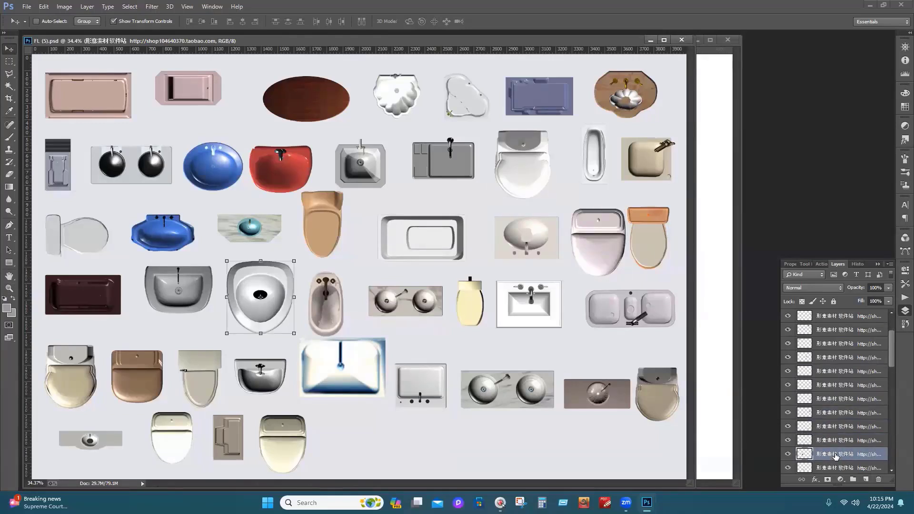
scroll(831, 438, down, 2)
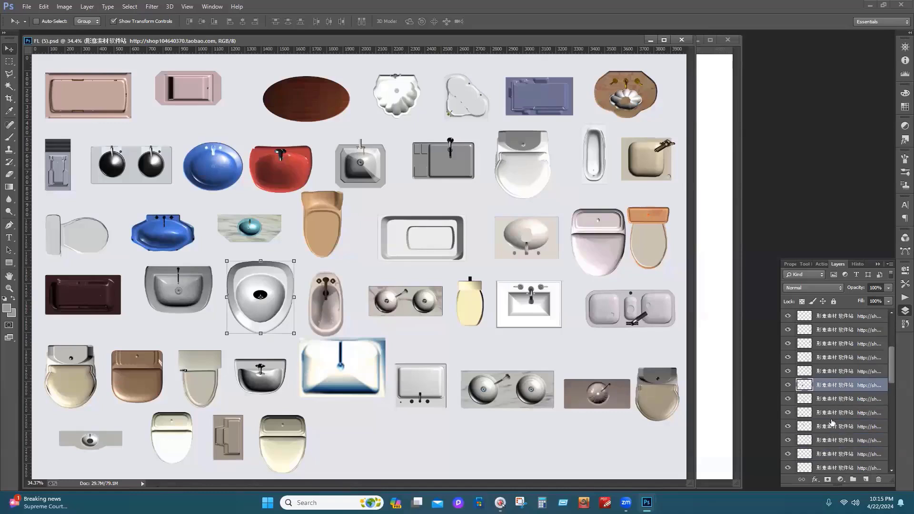
click(832, 417)
click(832, 428)
click(833, 441)
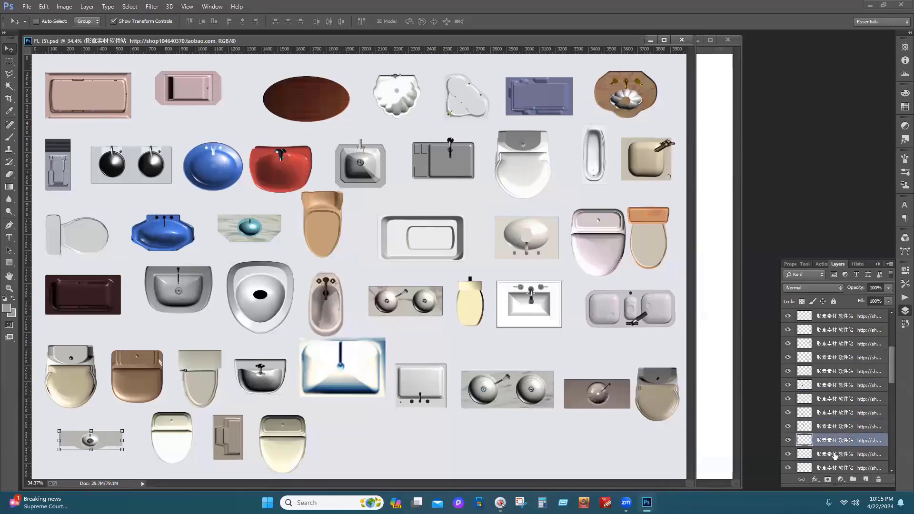
click(835, 455)
click(840, 417)
click(847, 403)
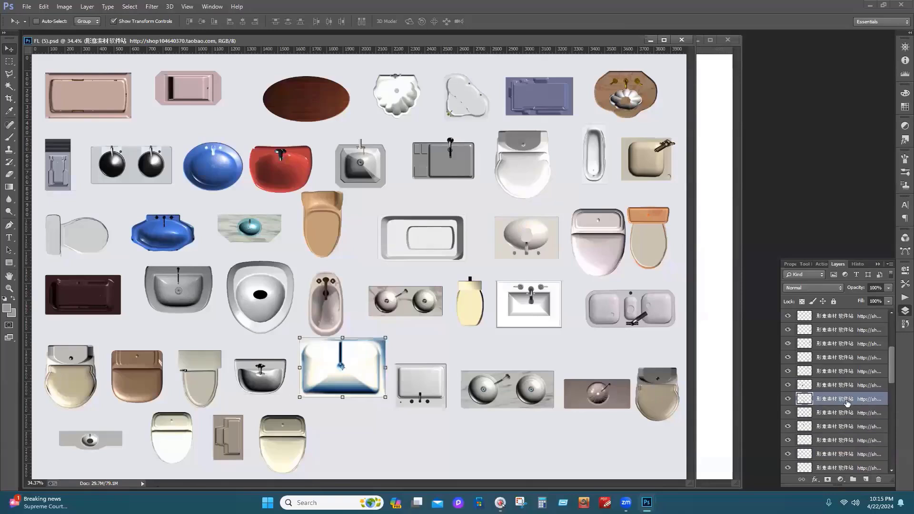
click(843, 426)
click(837, 371)
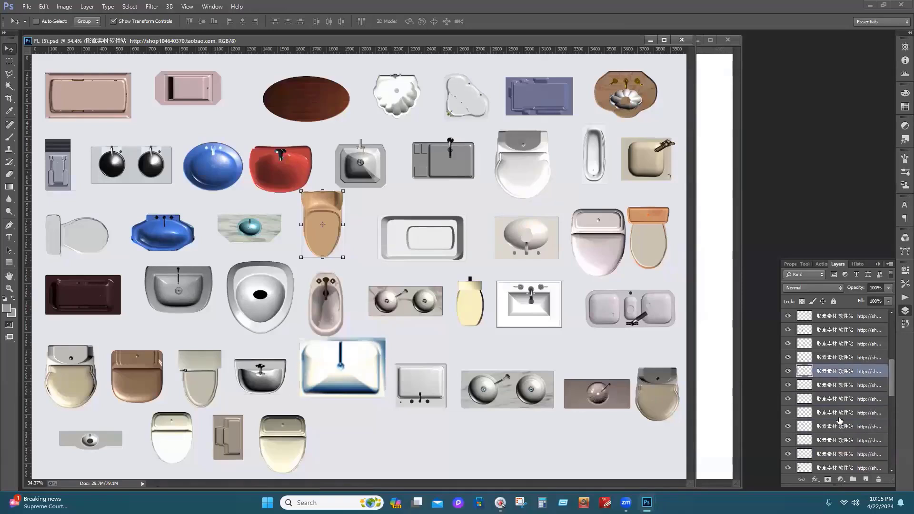
click(835, 413)
click(834, 400)
click(835, 430)
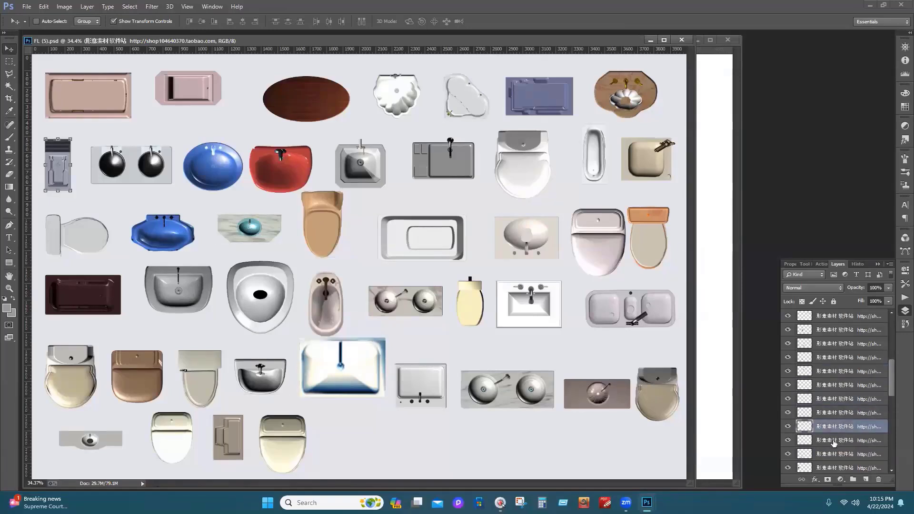
click(833, 442)
click(835, 428)
click(832, 412)
click(834, 386)
Go back up to the sheet's uppermost layers, checking their fixtures for a suitable toilet
scroll(826, 350, up, 2)
click(821, 344)
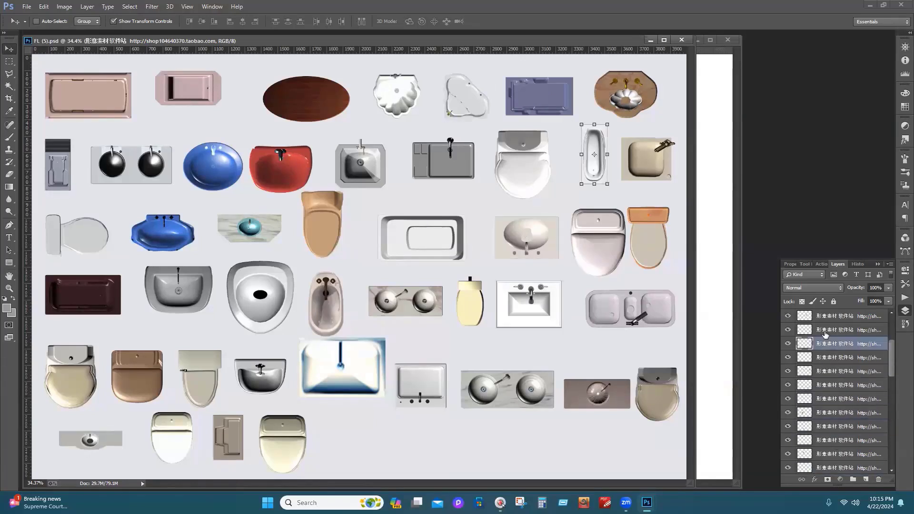
click(828, 330)
click(831, 357)
click(832, 384)
click(828, 330)
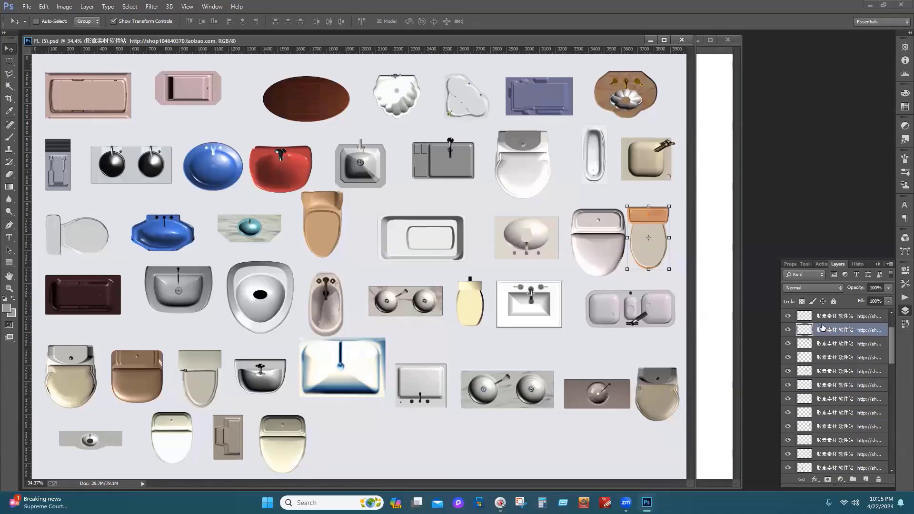
click(826, 318)
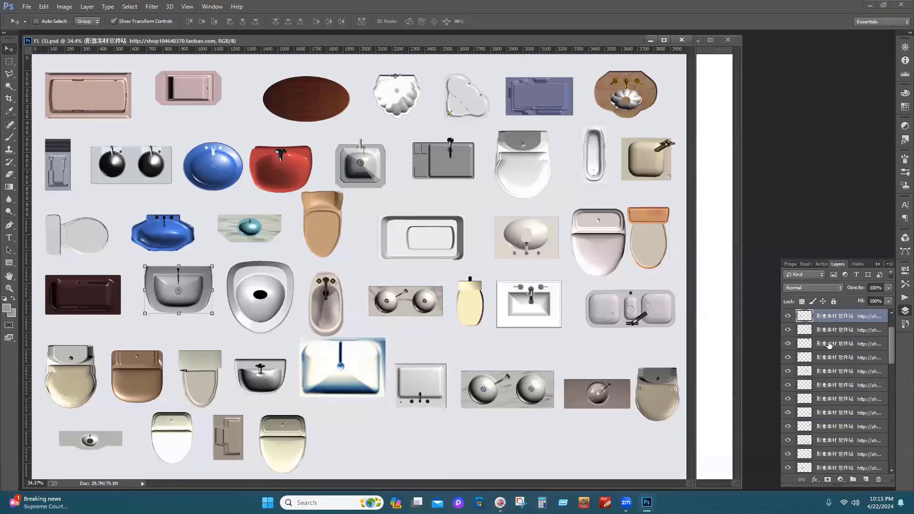
click(830, 343)
scroll(830, 339, up, 1)
click(830, 334)
click(829, 356)
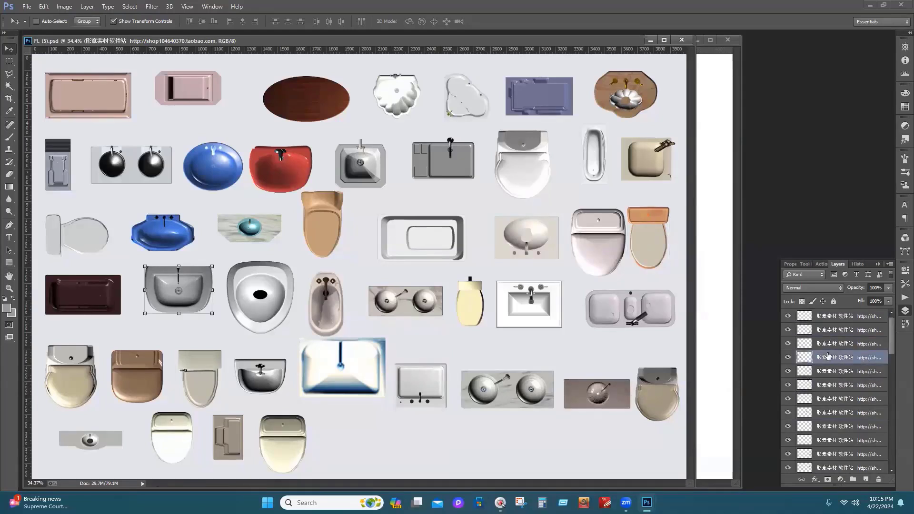
click(827, 331)
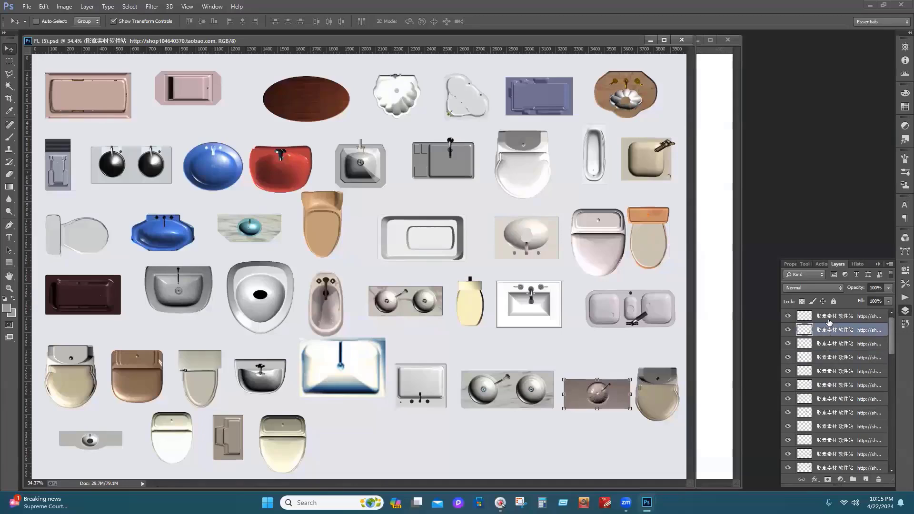
Copy the grey-and-beige toilet from the second-last row's end into Unit-A's M.TOILET and scale it to 67.65% width and 63.22% height
click(830, 319)
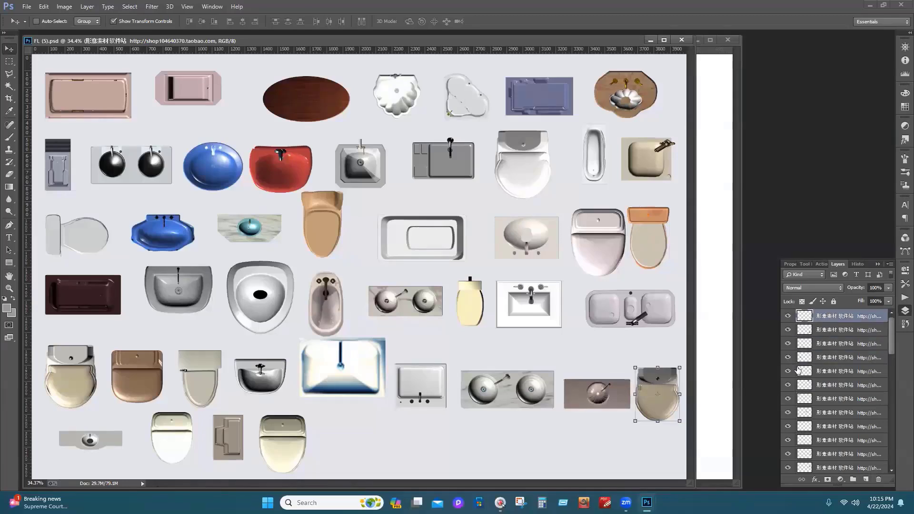
drag(657, 395, 230, 120)
key(ctrl+t)
alt+click(196, 123)
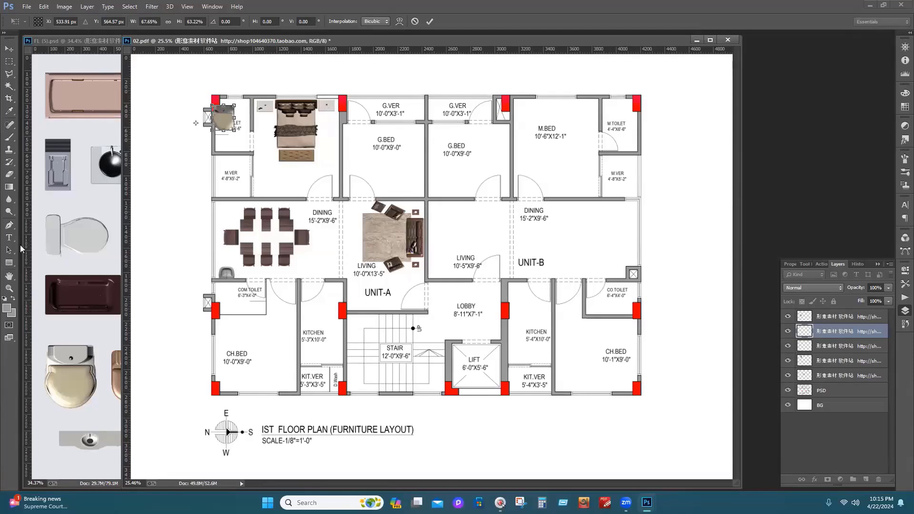
click(9, 288)
click(405, 189)
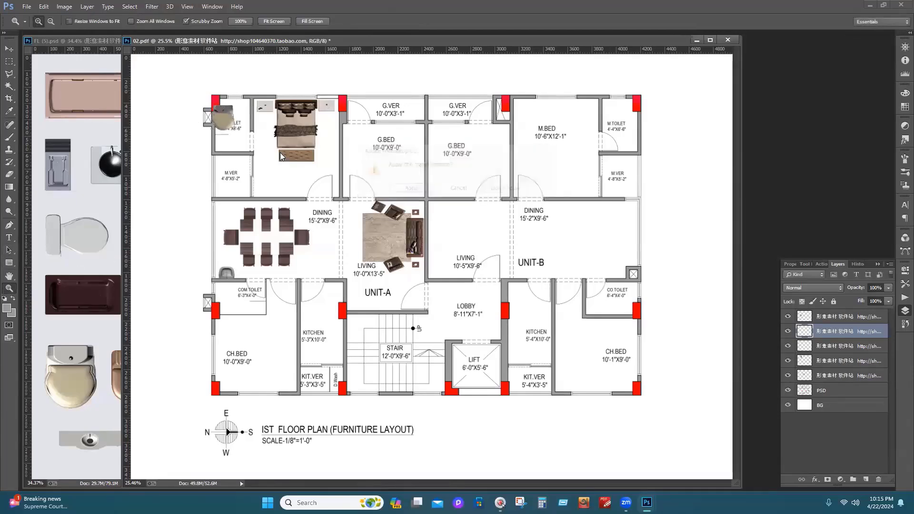
Move the toilet against the M.TOILET's upper wall, directly below the window
click(231, 115)
drag(212, 111, 293, 114)
right_click(248, 187)
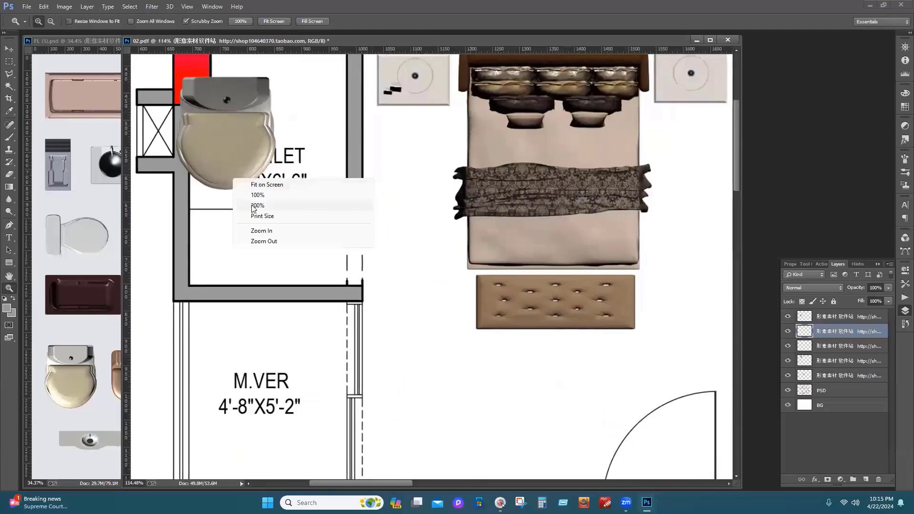
click(200, 221)
scroll(214, 228, right, 3)
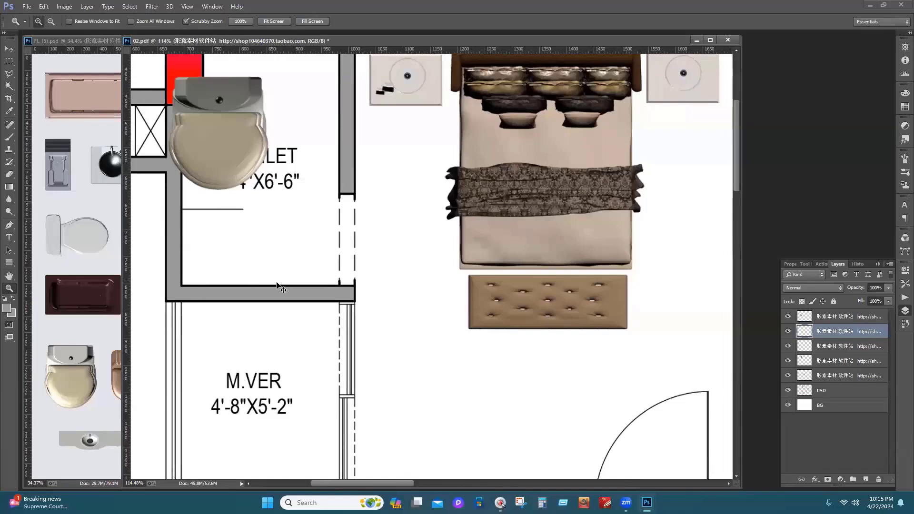
scroll(229, 240, up, 3)
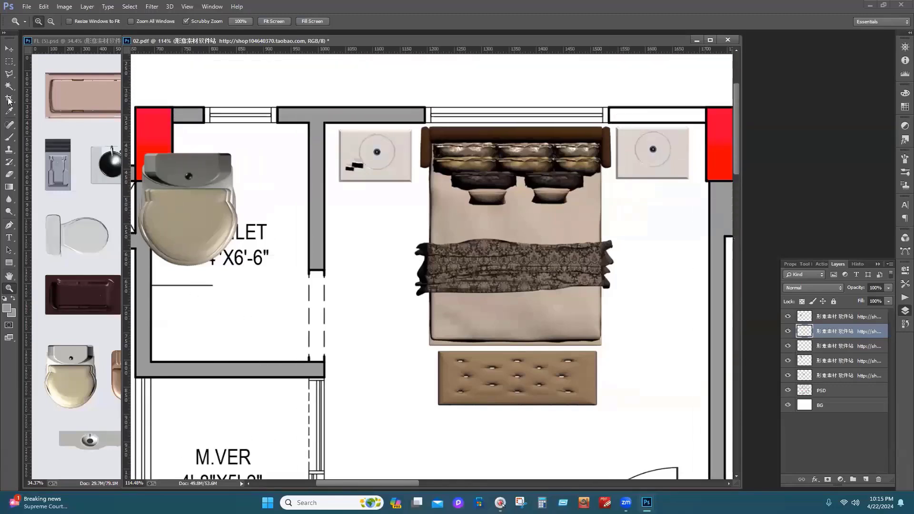
key(v)
drag(181, 198, 232, 169)
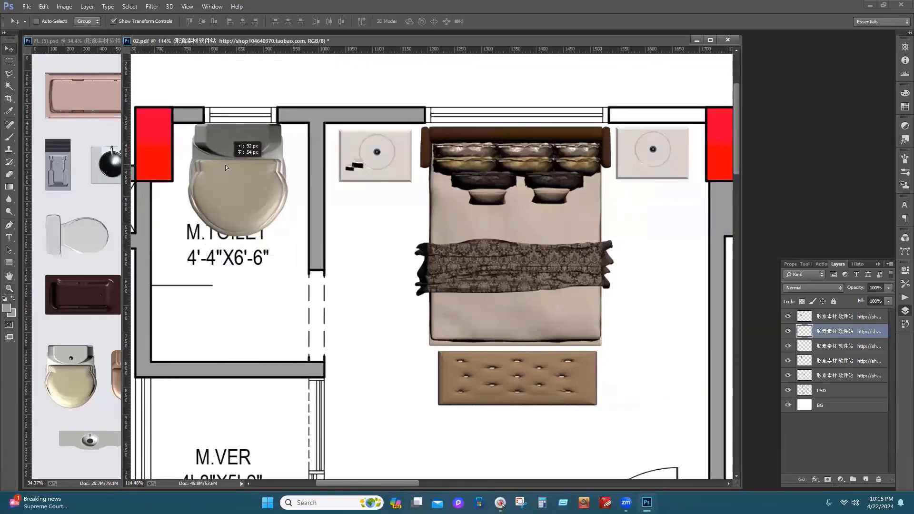
Shrink the toilet to 49.46% width and 69.23% height, apply the transformation and turn off transform controls
drag(286, 235, 234, 202)
drag(185, 162, 237, 163)
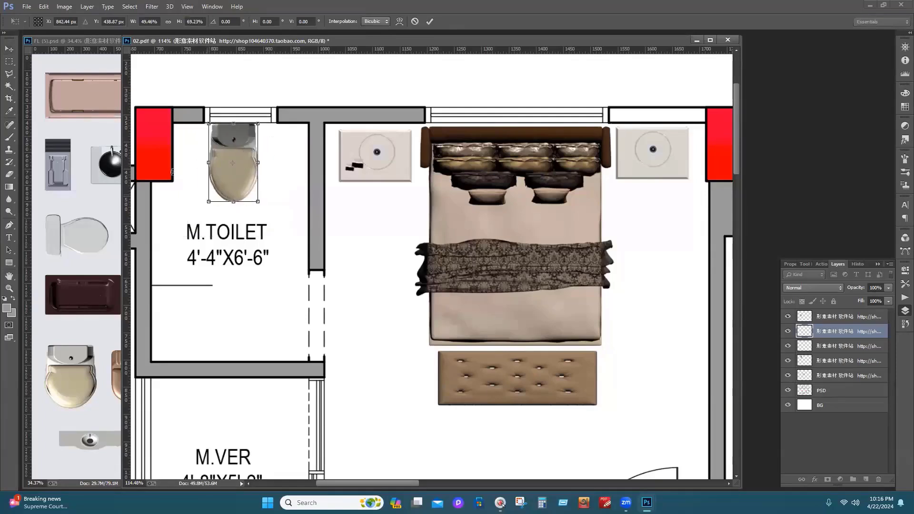
click(9, 50)
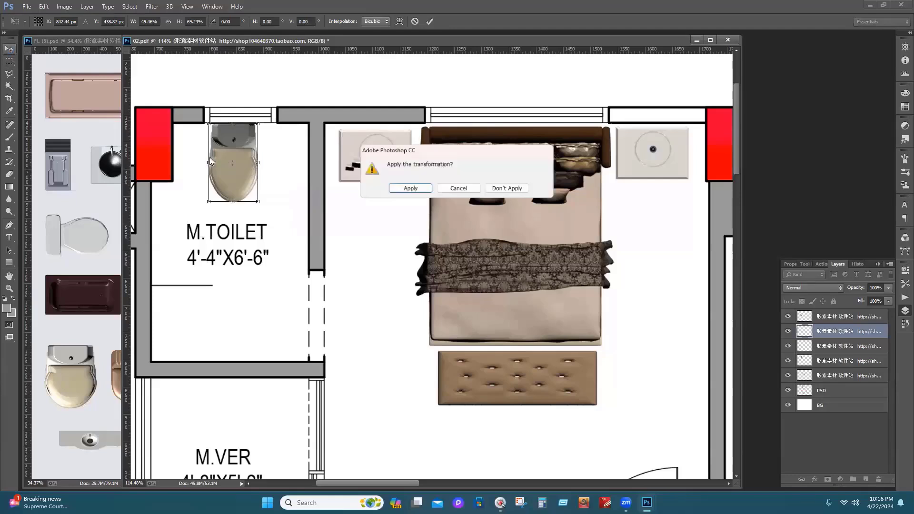
click(409, 188)
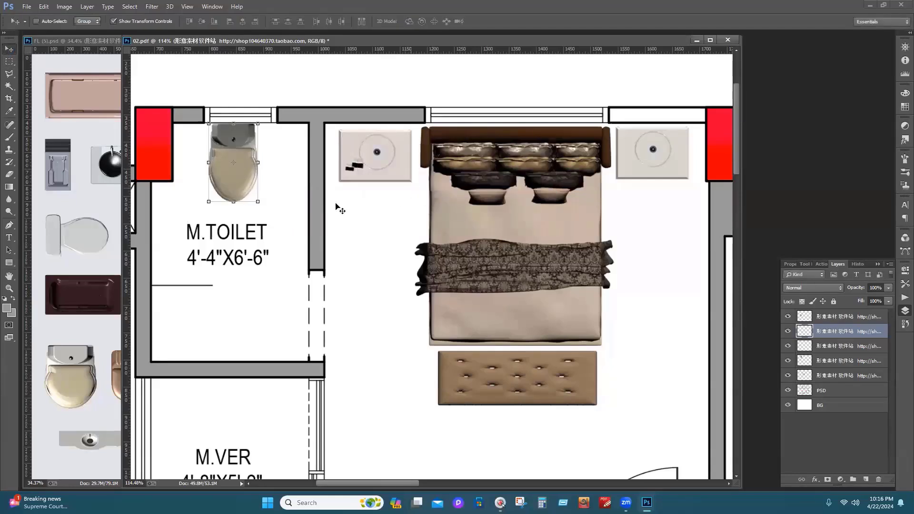
click(119, 21)
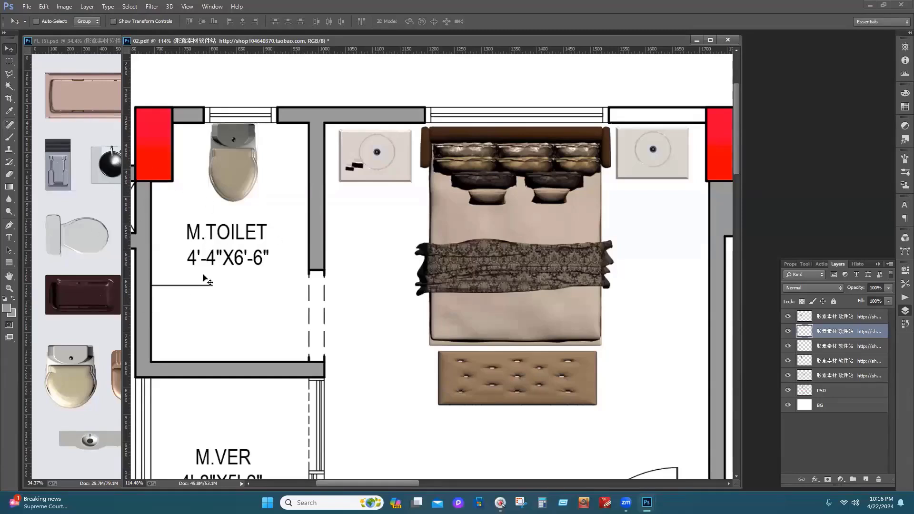
Fit the floor plan on screen, open the CLASS-29 [9th Batch] folder from the desktop and minimise its window
key(z)
right_click(181, 241)
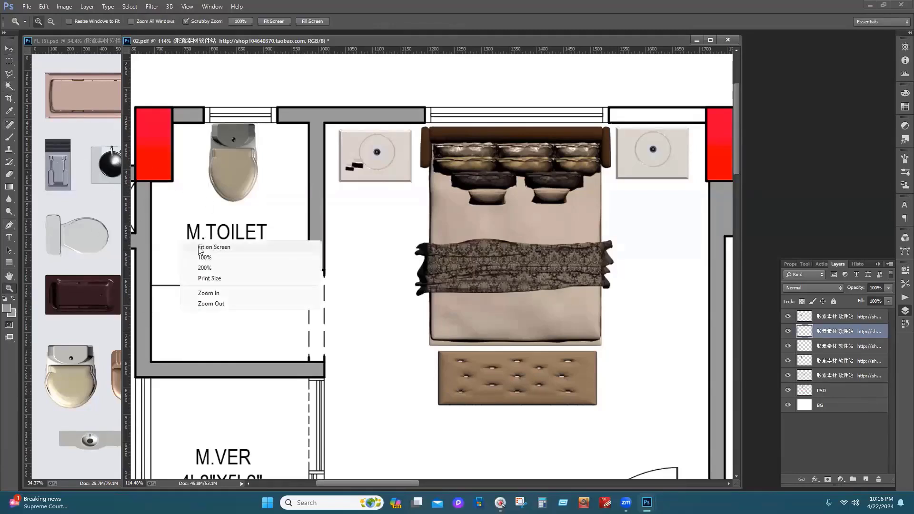
click(200, 247)
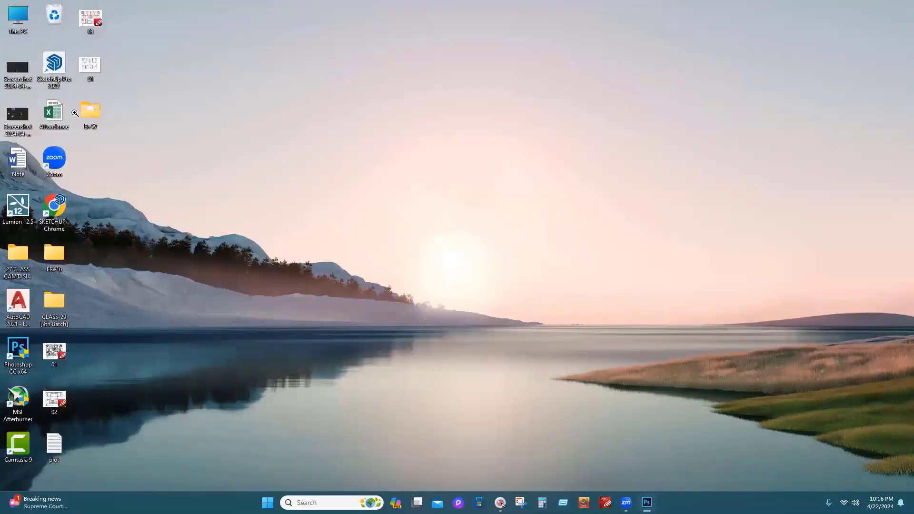
double_click(54, 301)
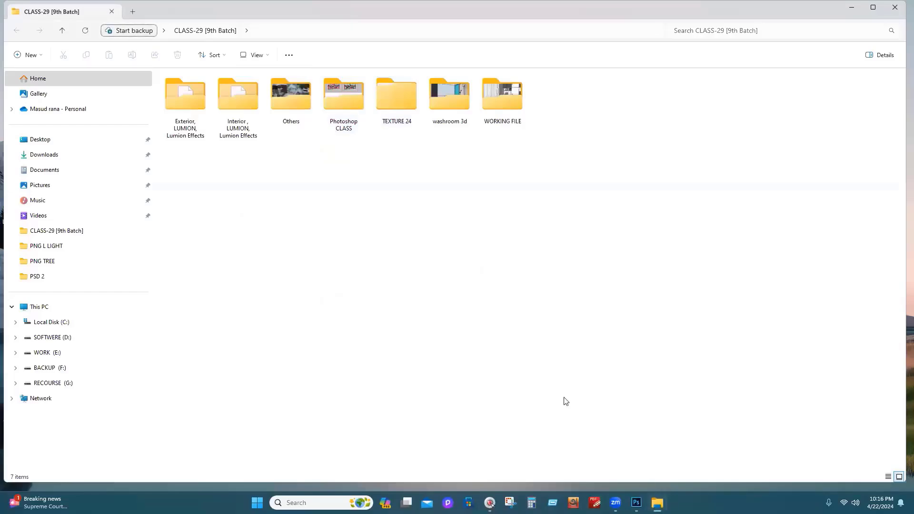
click(849, 9)
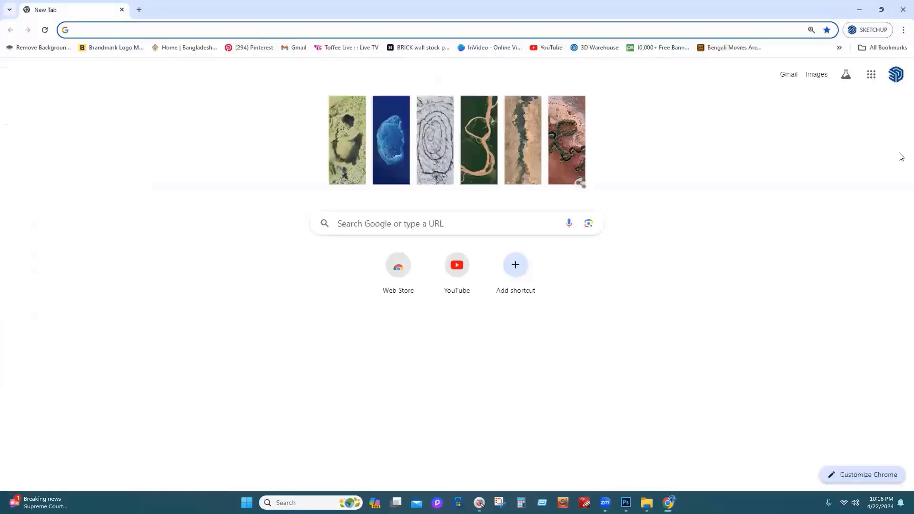
Search Google for "WOODEN FOLLR" and extend the query to "WOODEN FOLLR TEXTURE"
text(WOODEN )
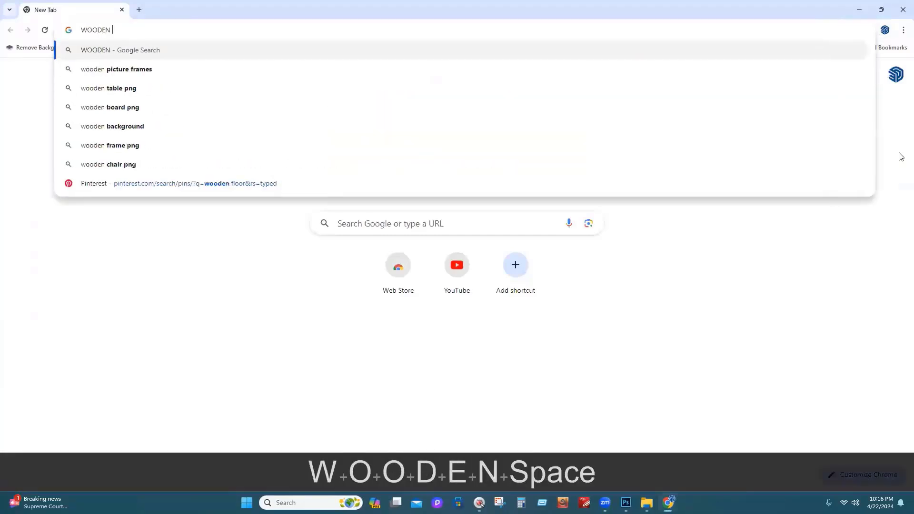
text(FOLLR)
key(Return)
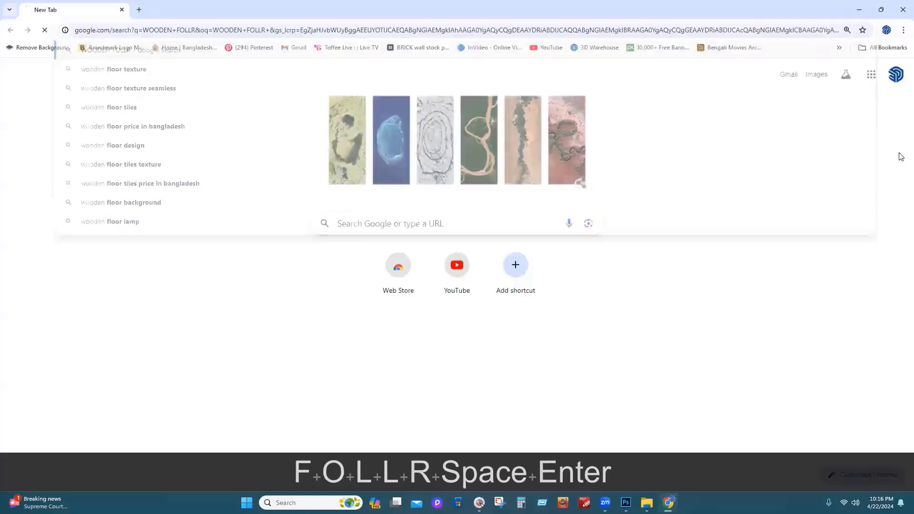
click(274, 90)
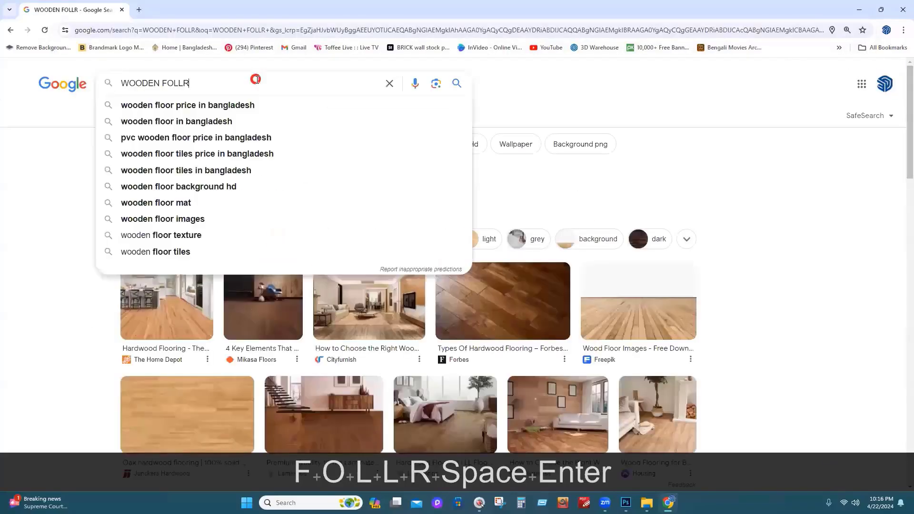
text(TEXTURE)
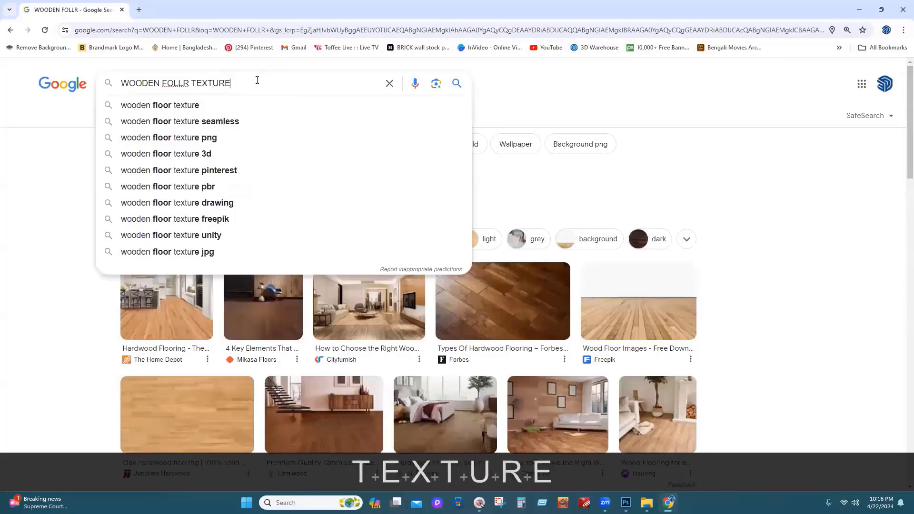
key(Return)
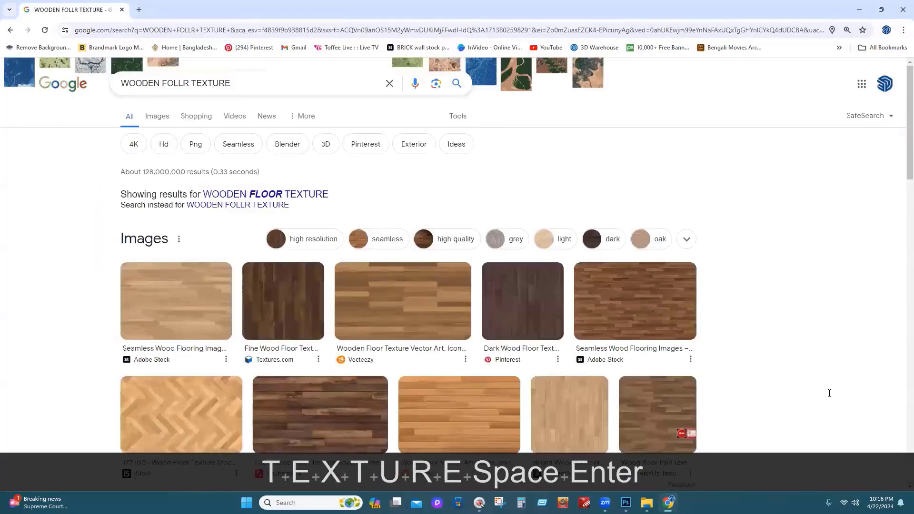
click(424, 308)
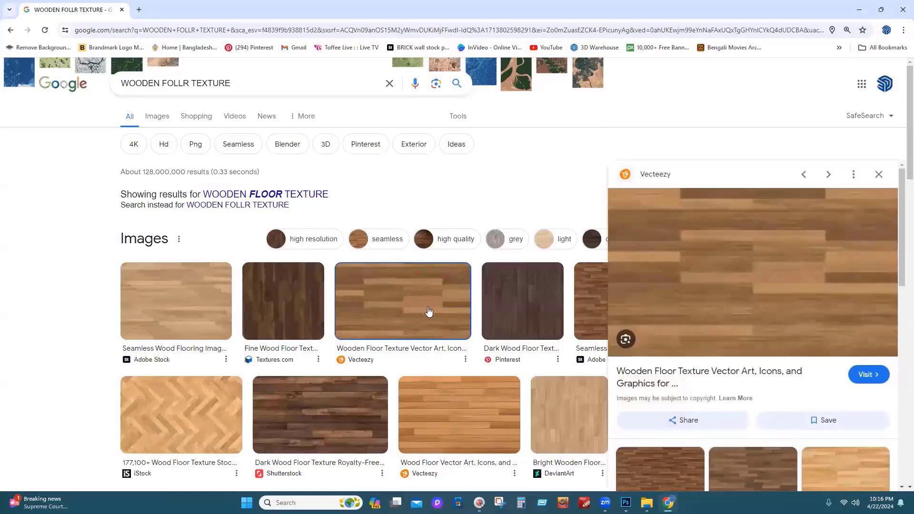
scroll(722, 269, down, 5)
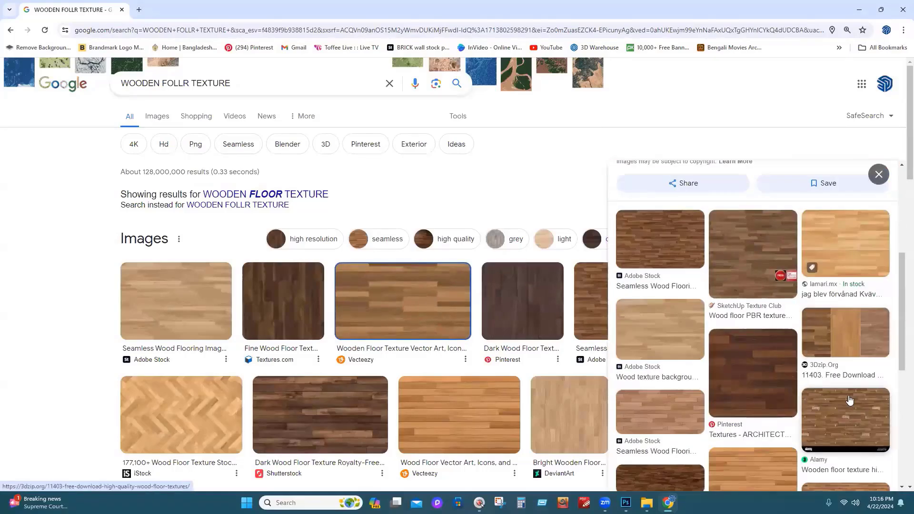
click(854, 252)
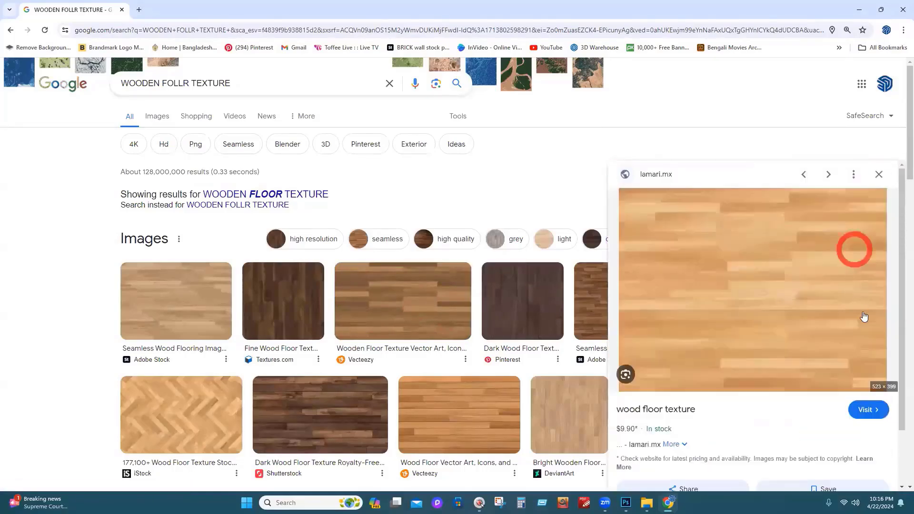
right_click(771, 286)
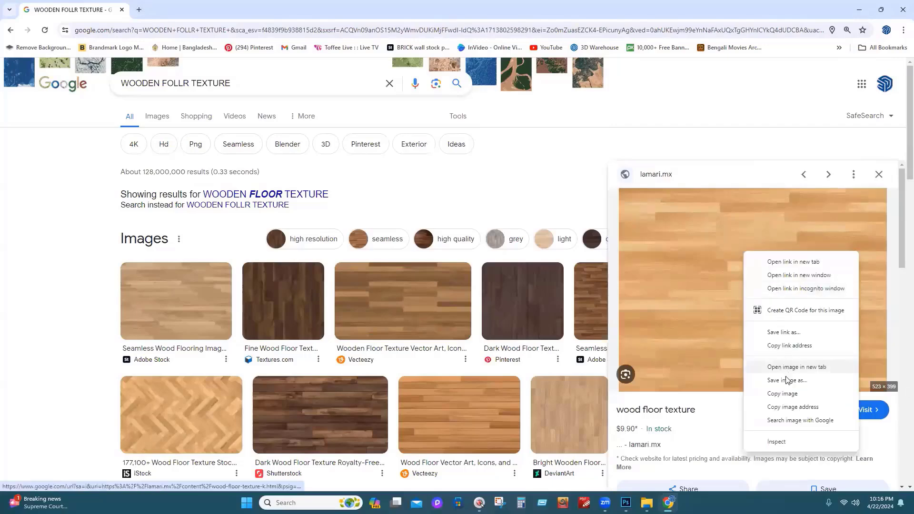
click(787, 379)
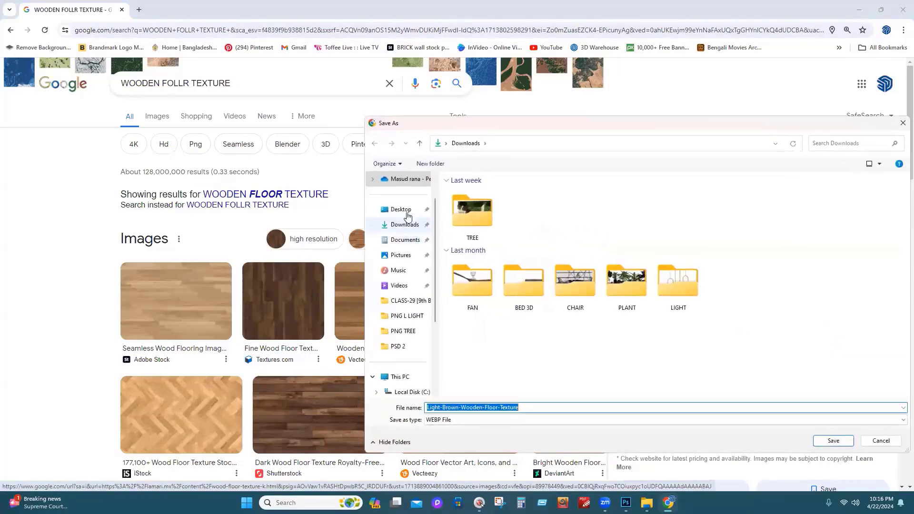
click(404, 210)
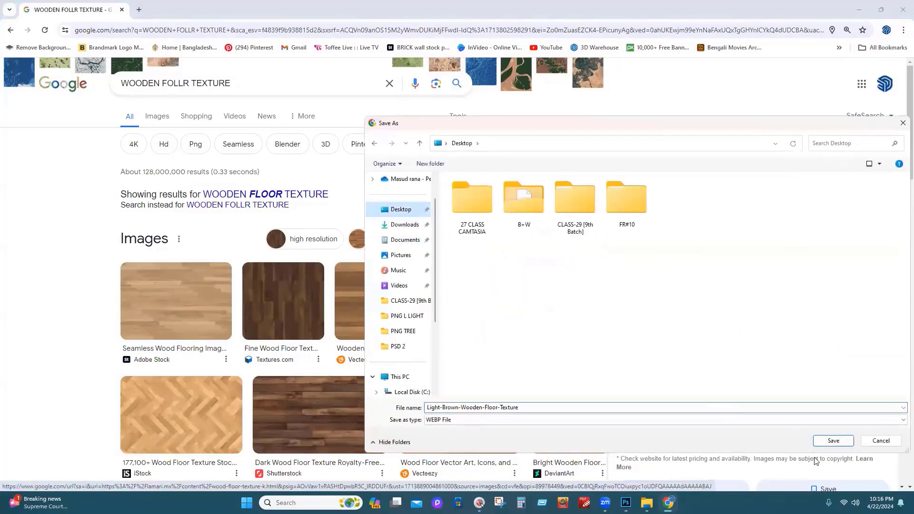
click(721, 339)
key(Escape)
scroll(537, 338, down, 6)
scroll(537, 337, down, 2)
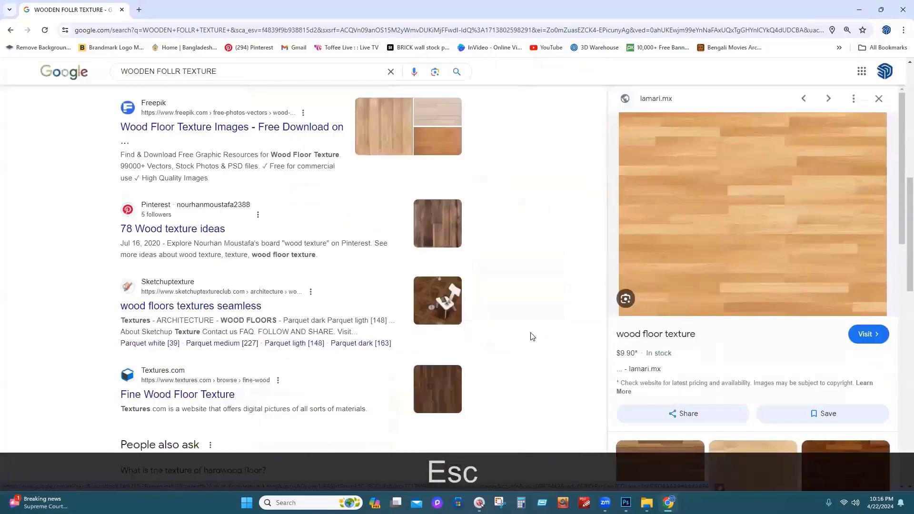
key(Escape)
Preview the light-brown Adobe Stock seamless wood flooring image and save it to the Desktop as a JPEG
scroll(492, 378, up, 9)
scroll(416, 364, down, 2)
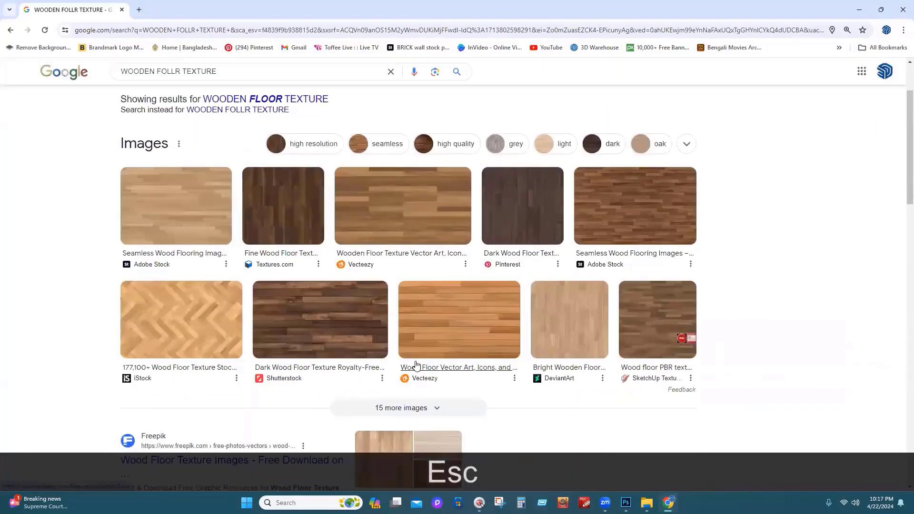
click(221, 222)
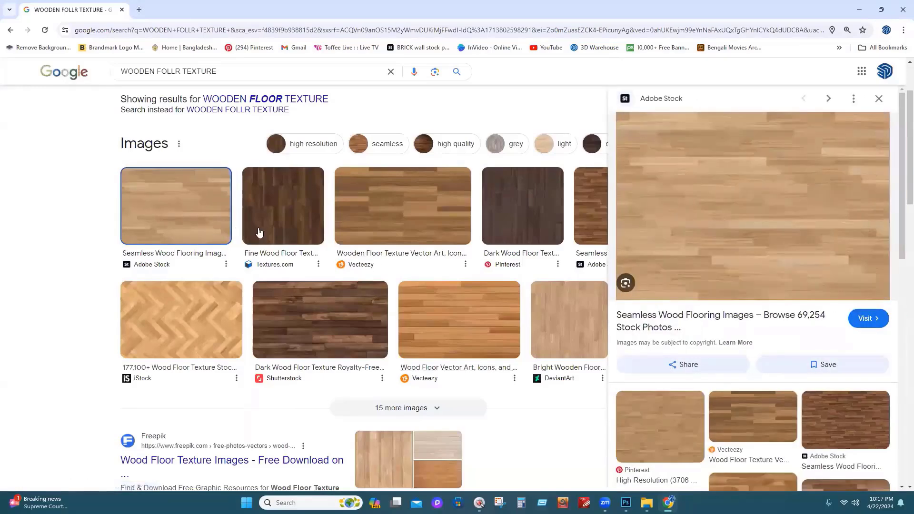
right_click(791, 191)
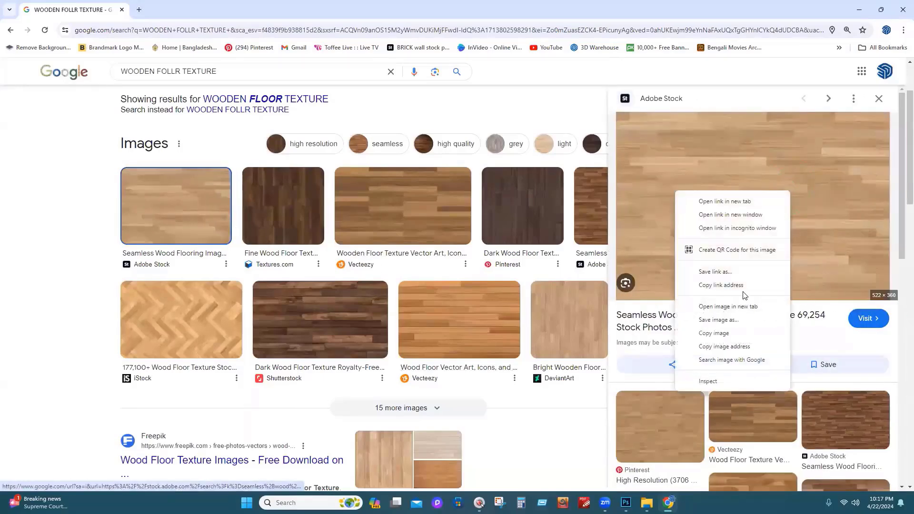
click(739, 320)
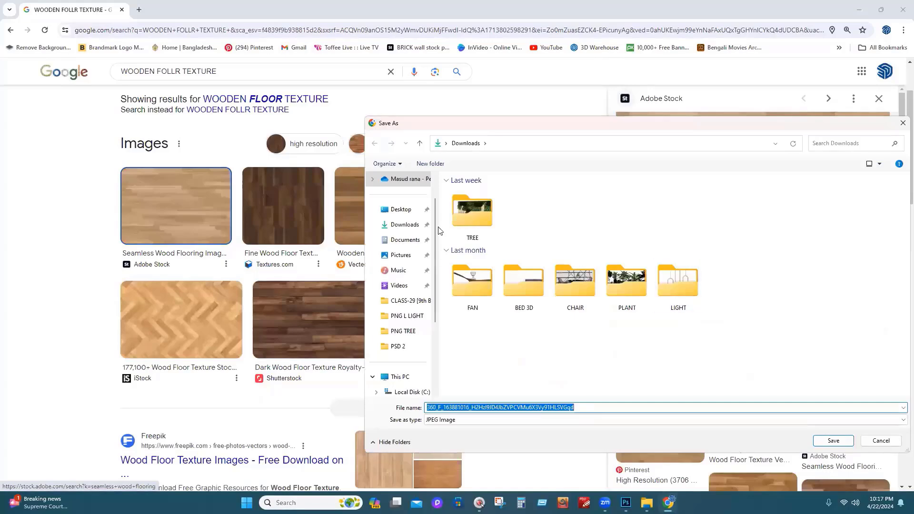
click(401, 210)
click(833, 442)
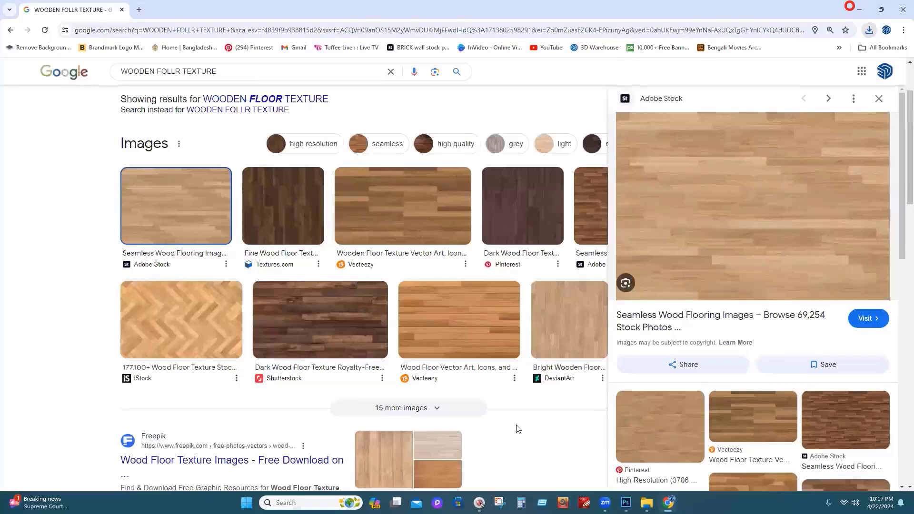
Switch to Photoshop and close the FL (5).psd bathroom fixtures document
key(super+d)
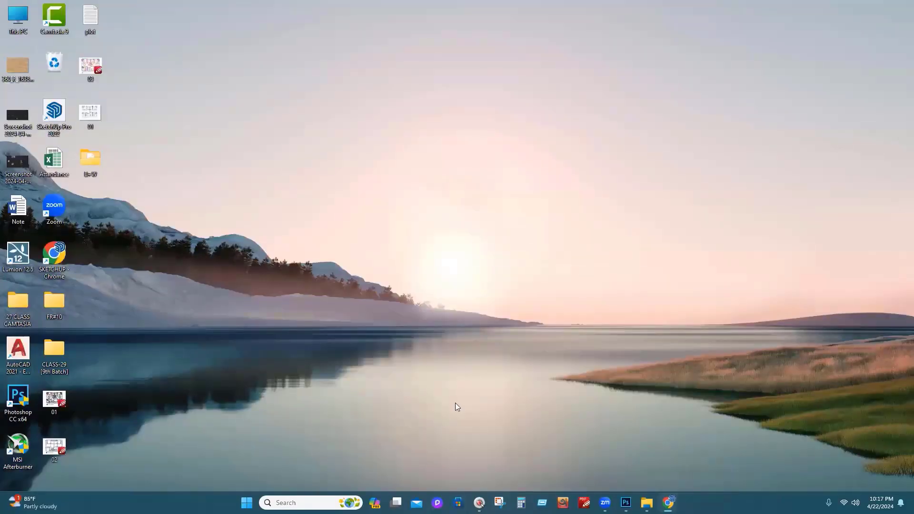
click(626, 503)
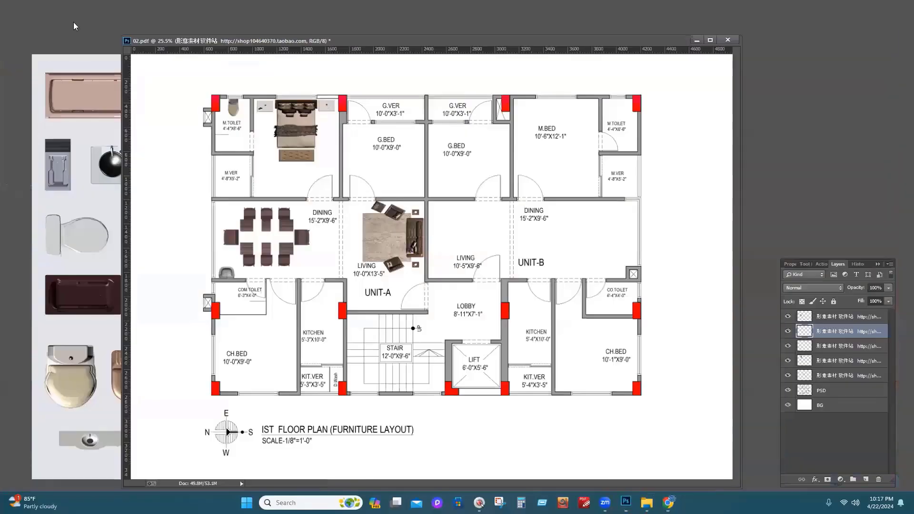
click(30, 8)
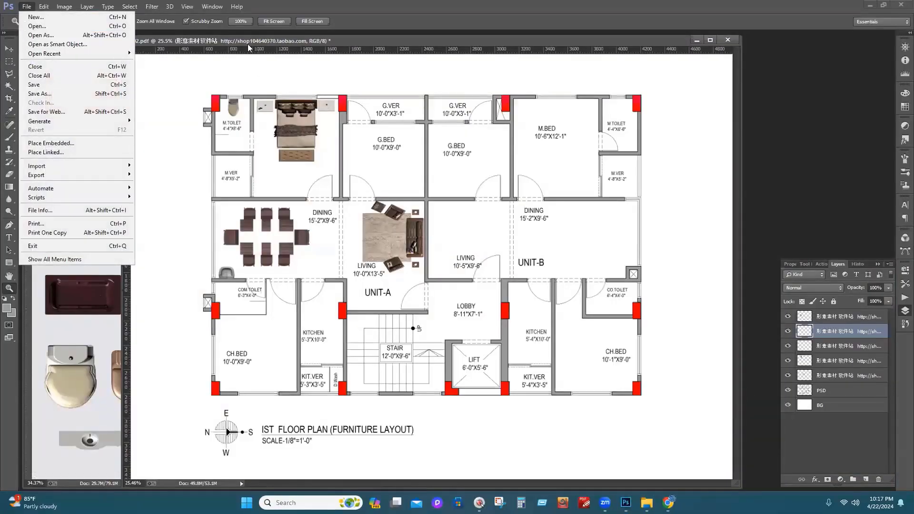
click(248, 47)
click(82, 40)
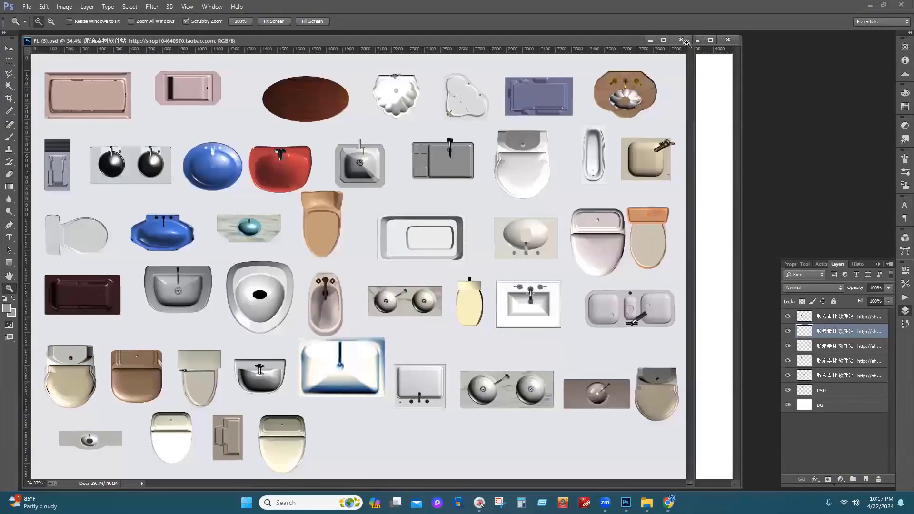
drag(636, 40, 581, 81)
click(627, 82)
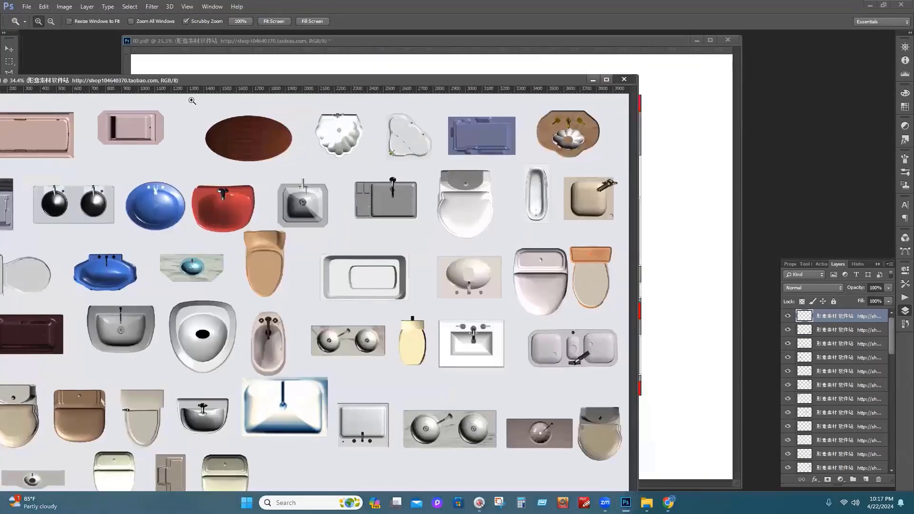
Open the downloaded wooden floor texture JPEG from the Desktop
click(27, 7)
click(29, 27)
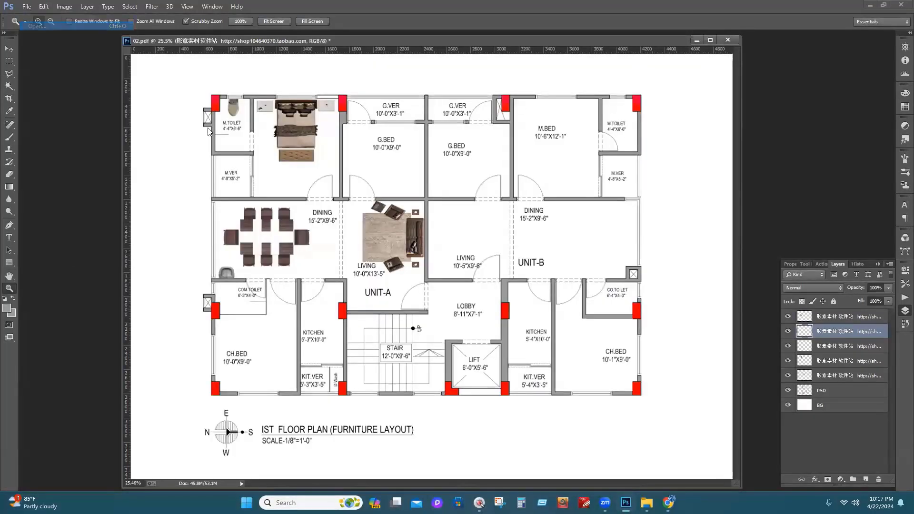
click(193, 169)
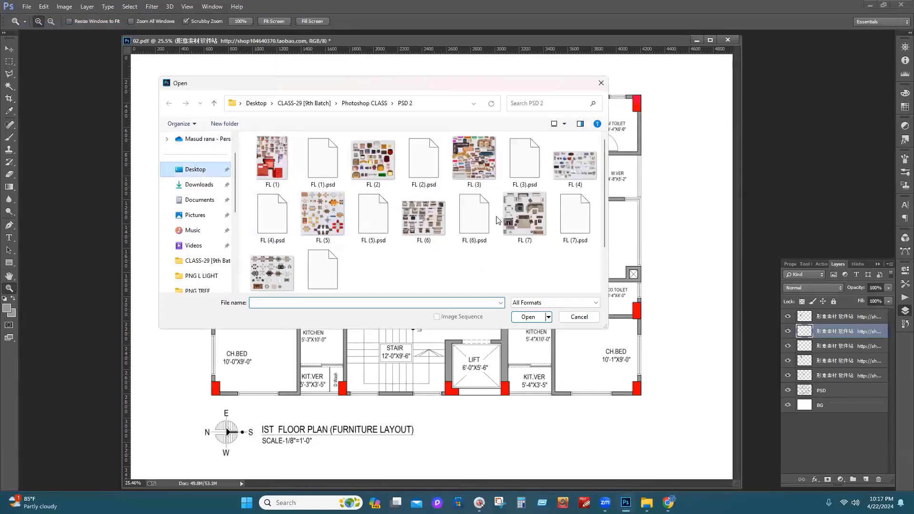
click(319, 226)
click(528, 317)
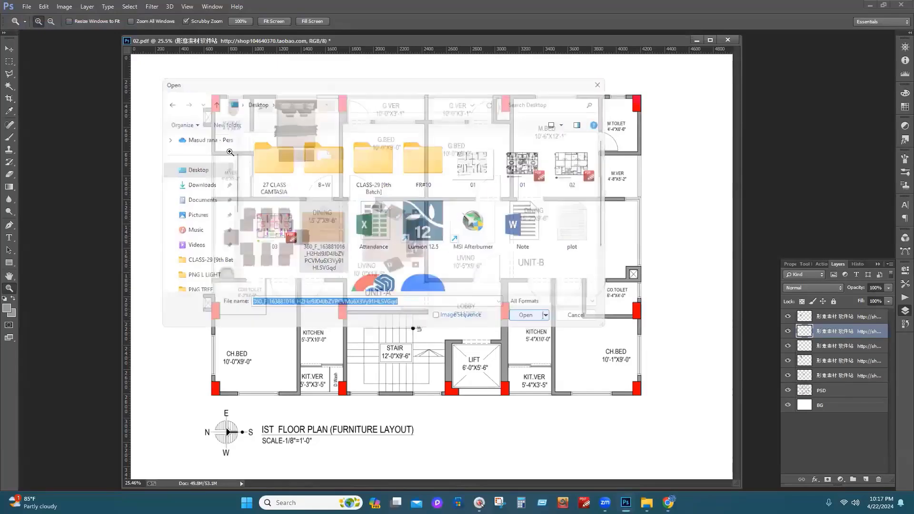
Copy the wooden texture into the 02.pdf floor plan between the two bedrooms and close the texture's source document
drag(174, 116, 349, 176)
click(9, 49)
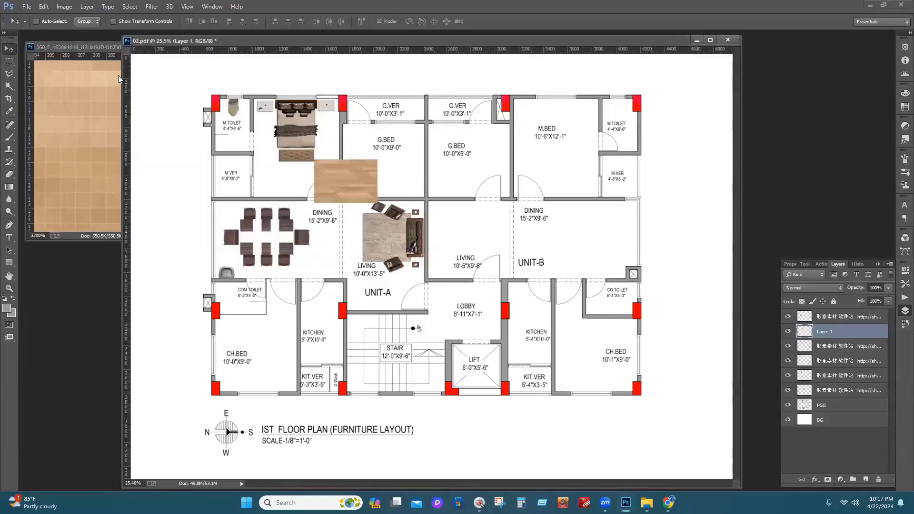
click(103, 48)
click(281, 48)
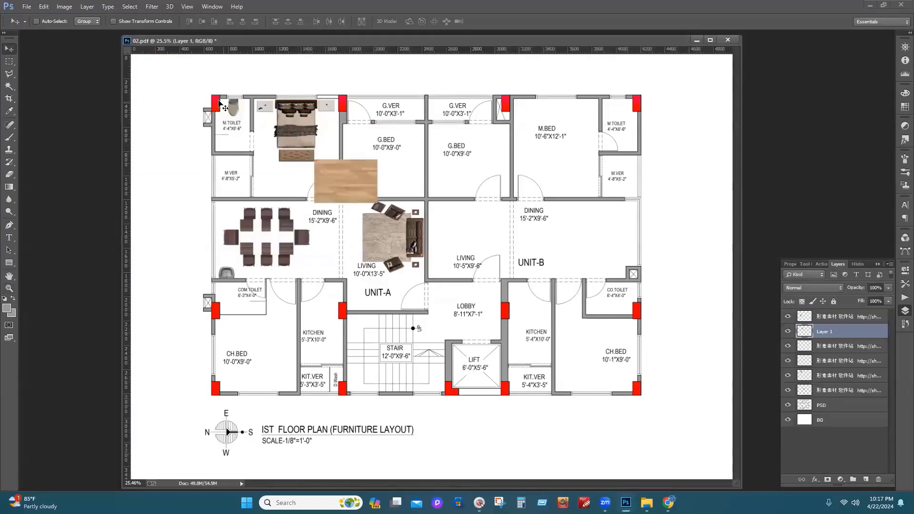
key(h)
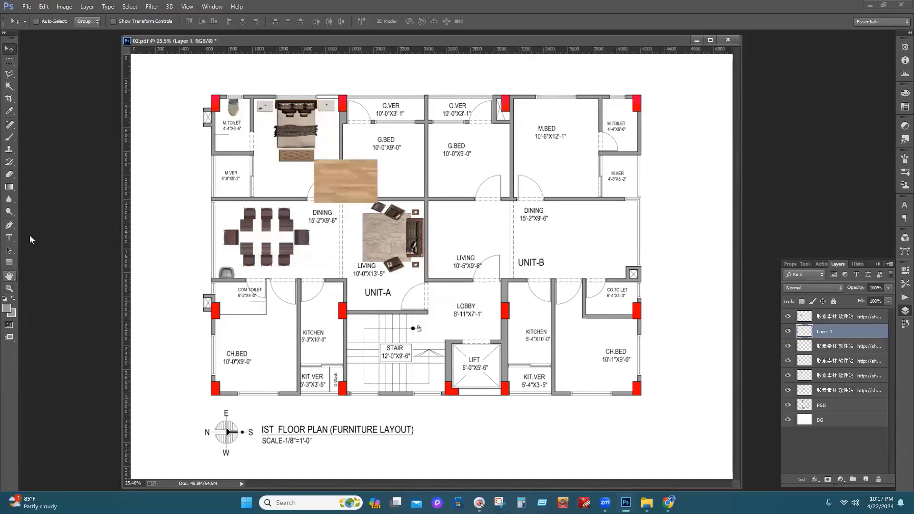
Show transform controls, rotate the wooden texture by -90°, move it over Unit-A's M.TOILET and apply the transformation
click(15, 48)
click(113, 21)
drag(385, 204, 395, 131)
drag(354, 190, 243, 141)
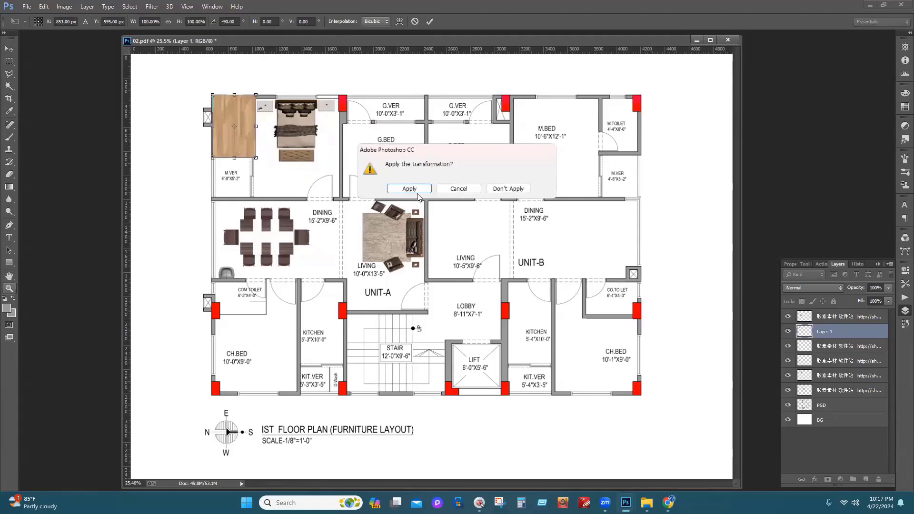
click(418, 191)
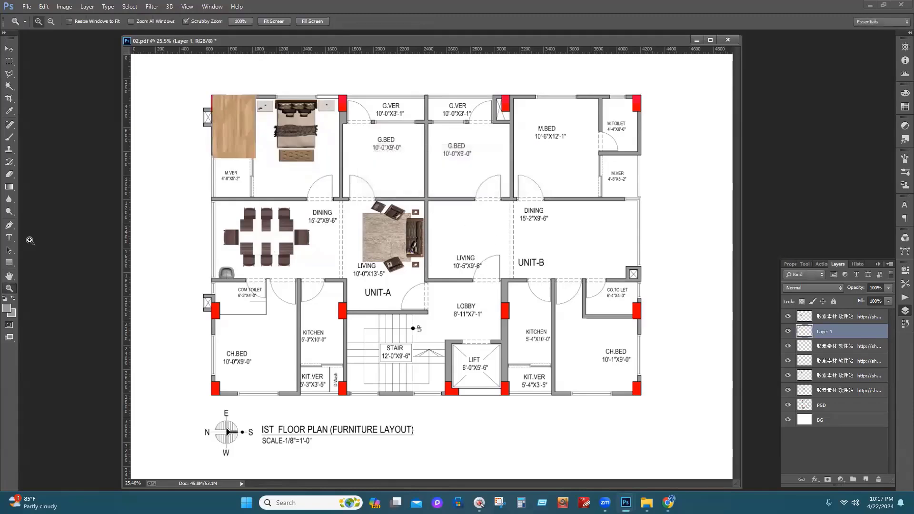
Stretch the wooden texture over Unit-A's M.TOILET and M.VER, fit its edges to the surrounding walls and apply the transformation
click(251, 144)
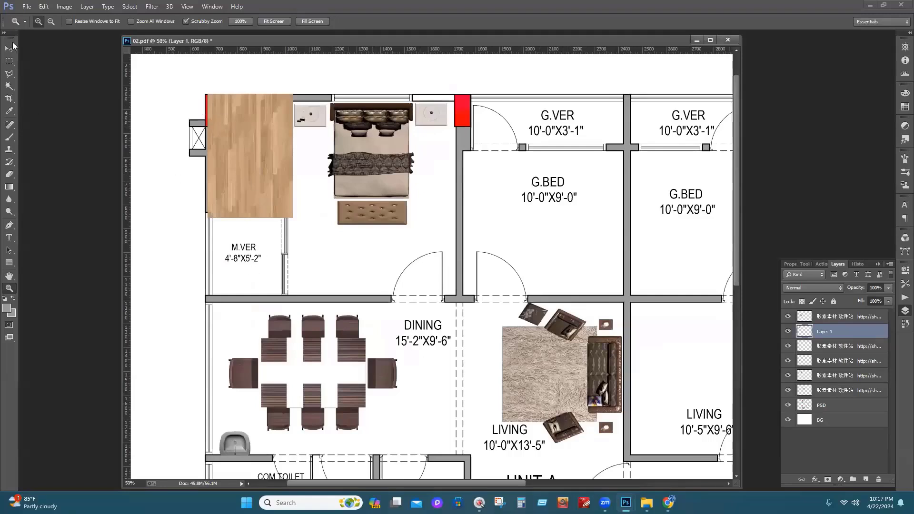
key(ctrl+t)
drag(248, 242, 244, 294)
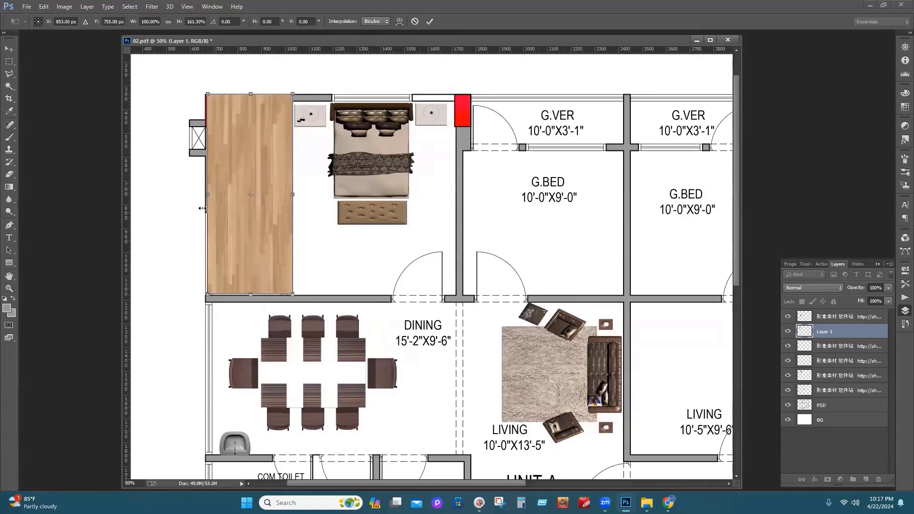
drag(206, 194, 204, 194)
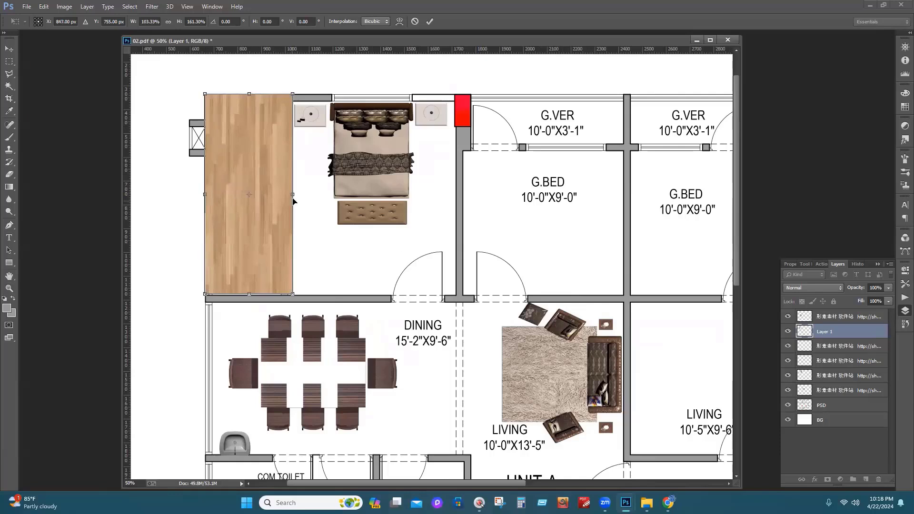
mouse_move(293, 195)
mouse_down()
mouse_move(252, 191)
mouse_move(284, 184)
mouse_up()
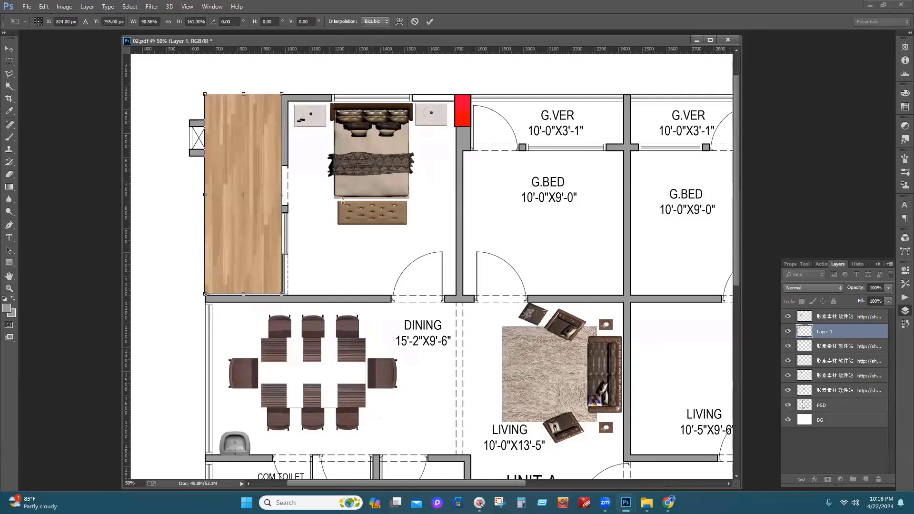
mouse_move(245, 94)
mouse_down()
mouse_move(245, 115)
mouse_move(245, 102)
mouse_up()
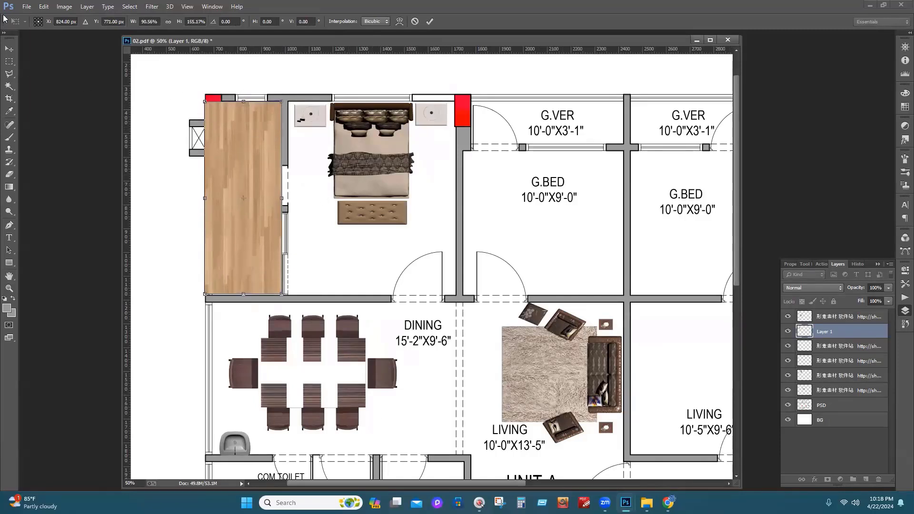
click(8, 51)
click(403, 188)
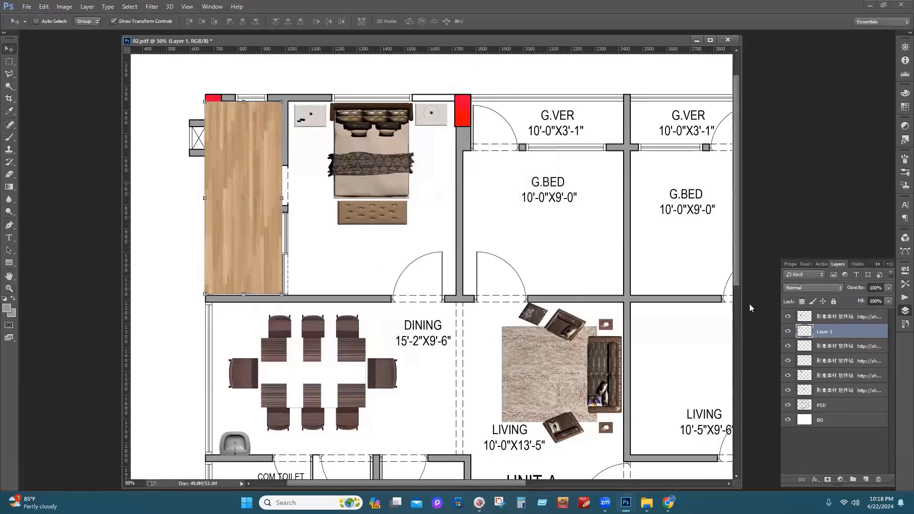
Rename the wooden texture's layer as TILES
right_click(829, 335)
key(Escape)
double_click(825, 333)
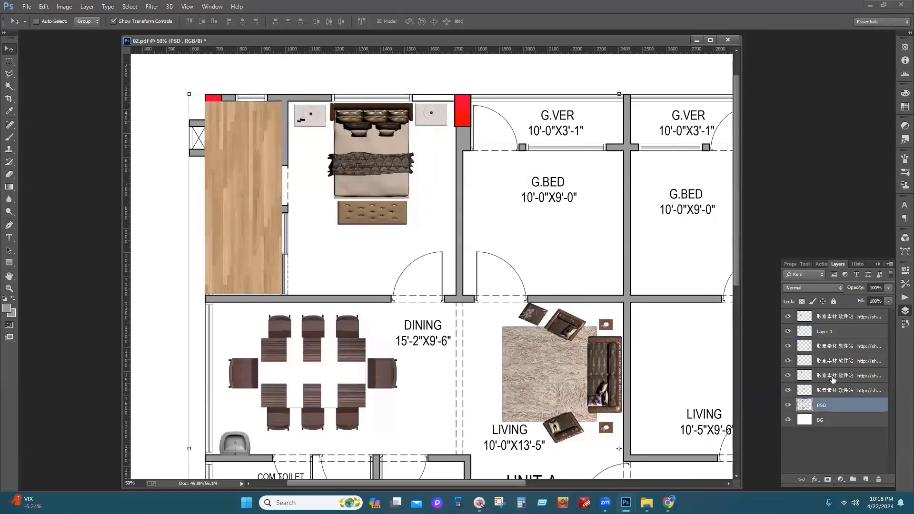
click(872, 365)
click(831, 361)
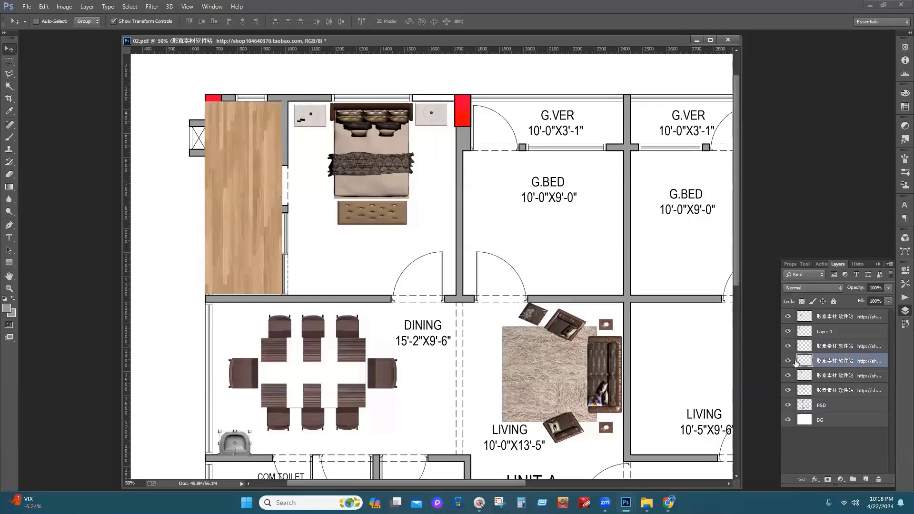
click(809, 332)
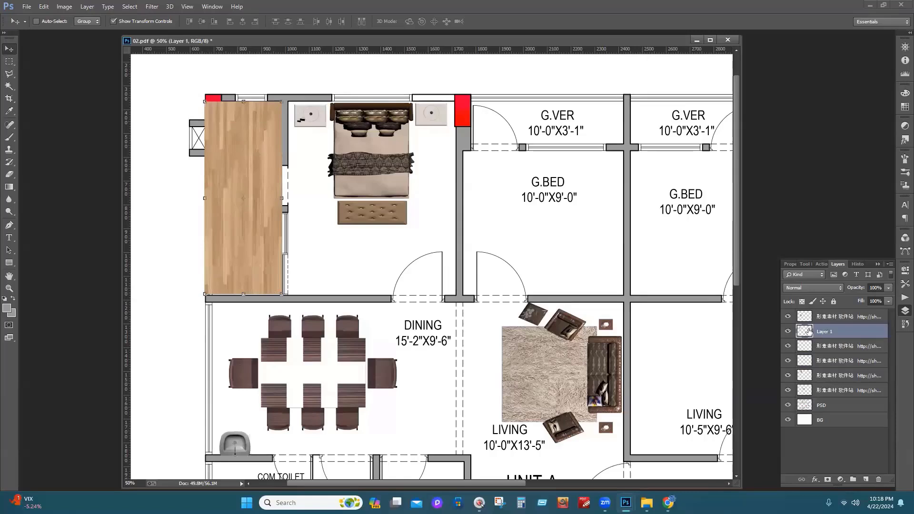
click(836, 362)
click(837, 374)
click(827, 343)
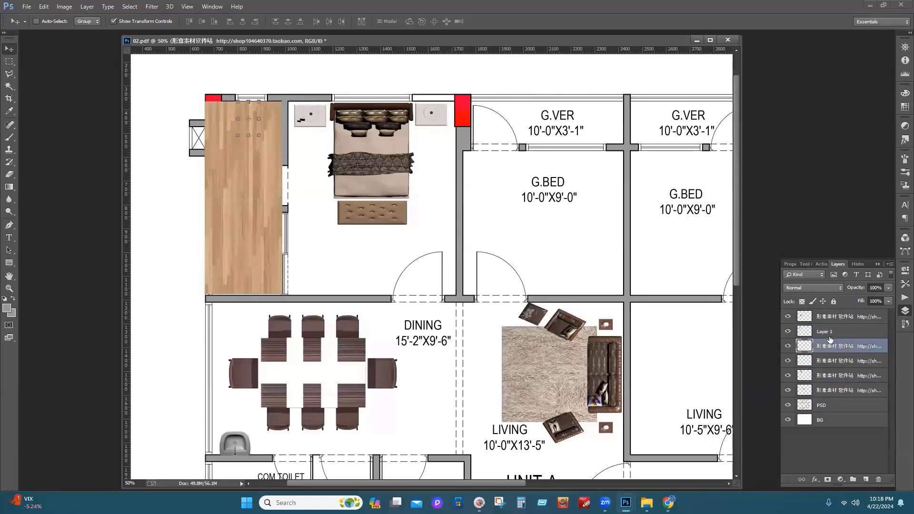
click(830, 334)
double_click(830, 333)
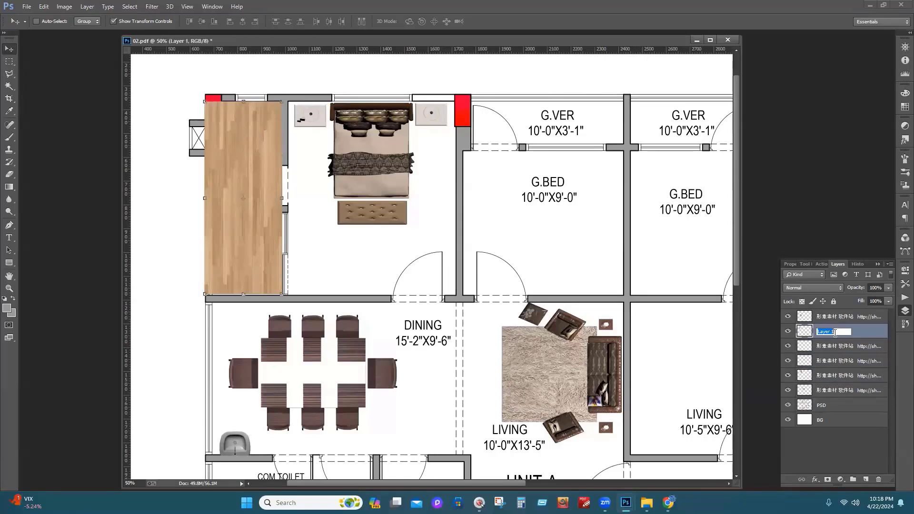
text(TILES)
key(Return)
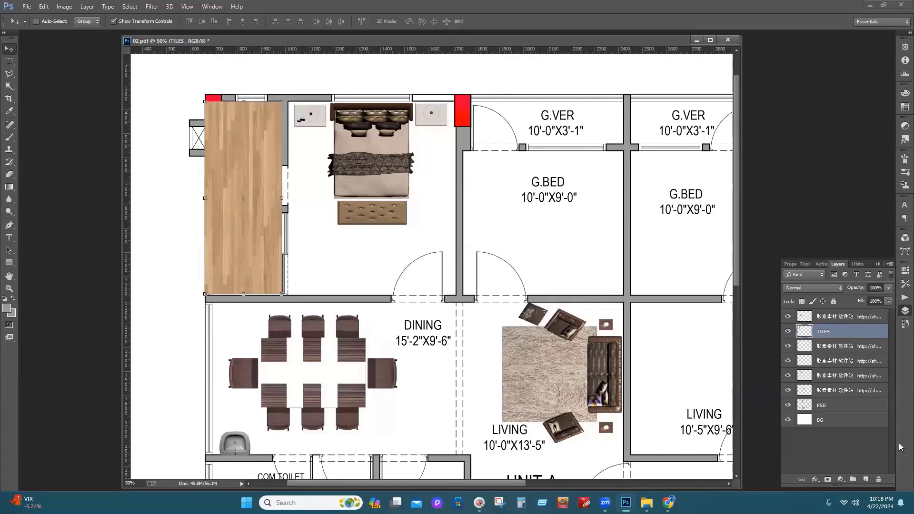
Move the PSD floor plan layer up the stack so it sits directly below the TILES layer
click(814, 420)
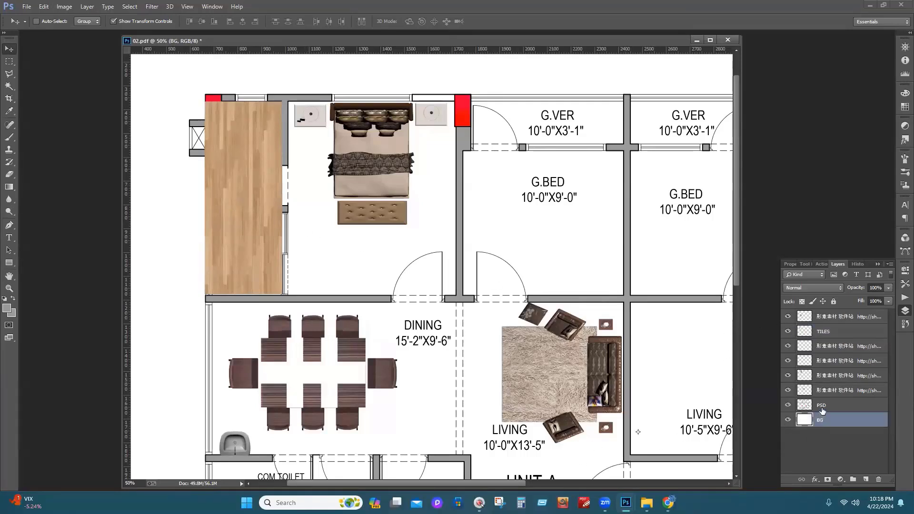
drag(822, 406, 824, 337)
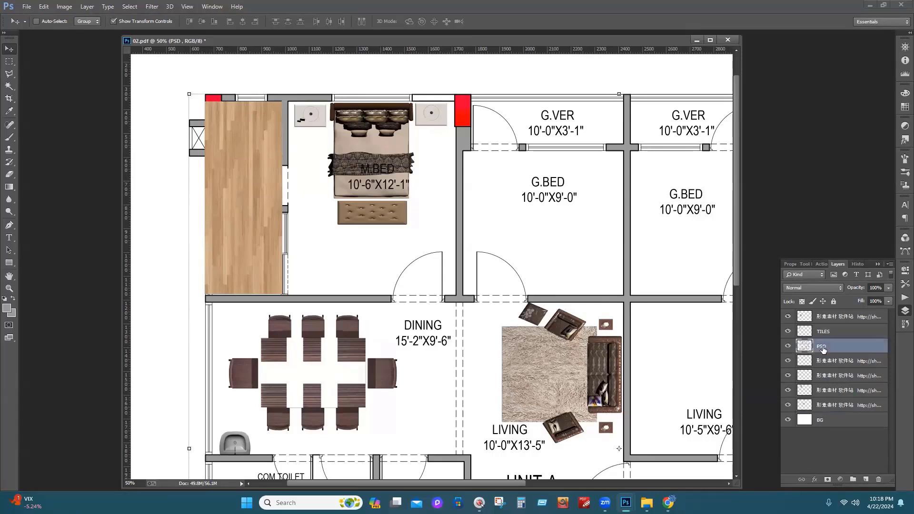
drag(823, 350, 823, 352)
key(ctrl+z)
Rename the layer holding the toilet fixture in M.TOILET as COMMOD
click(831, 362)
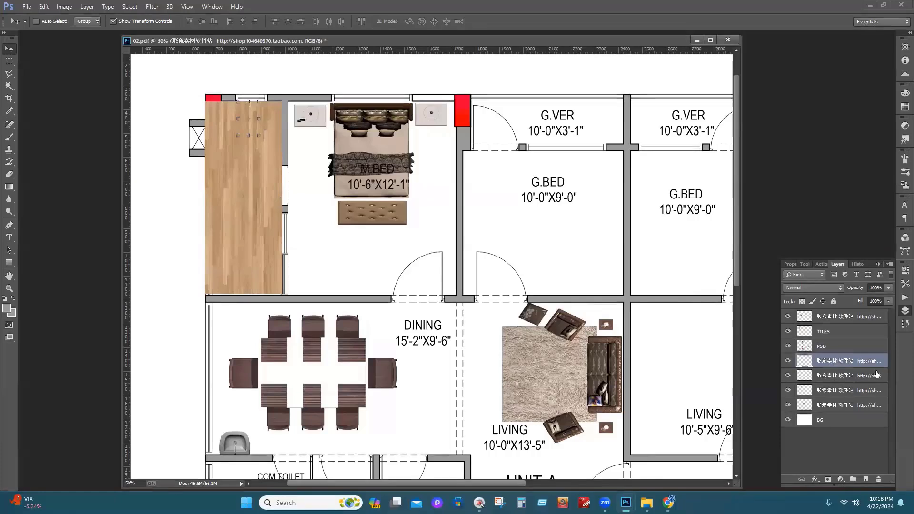
double_click(837, 361)
text(COMMOD)
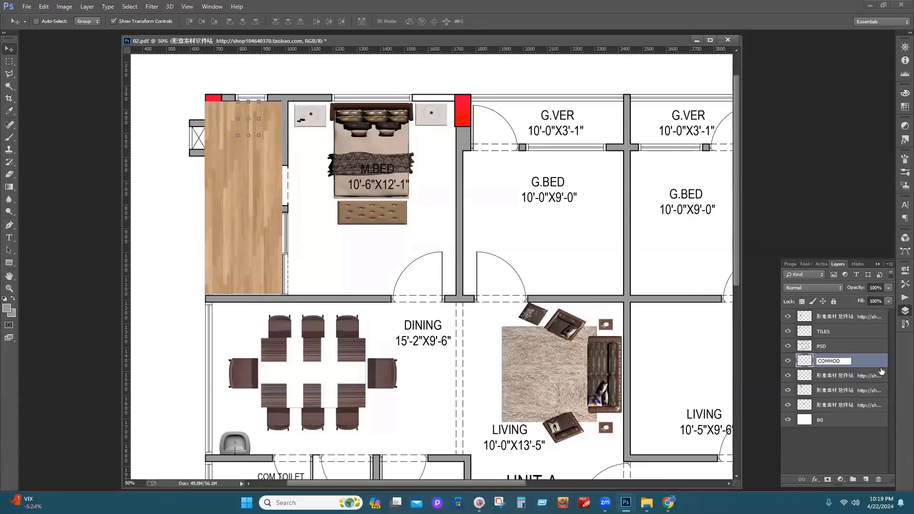
key(Return)
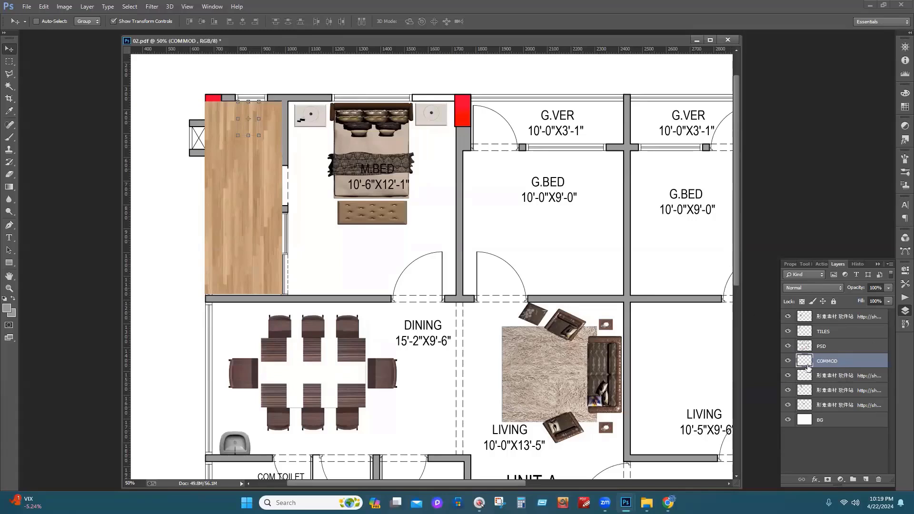
Move the COMMOD layer above the floor plan and place the TILES layer directly beneath the PSD layer
mouse_move(812, 363)
mouse_down()
mouse_move(814, 334)
mouse_move(810, 350)
mouse_up()
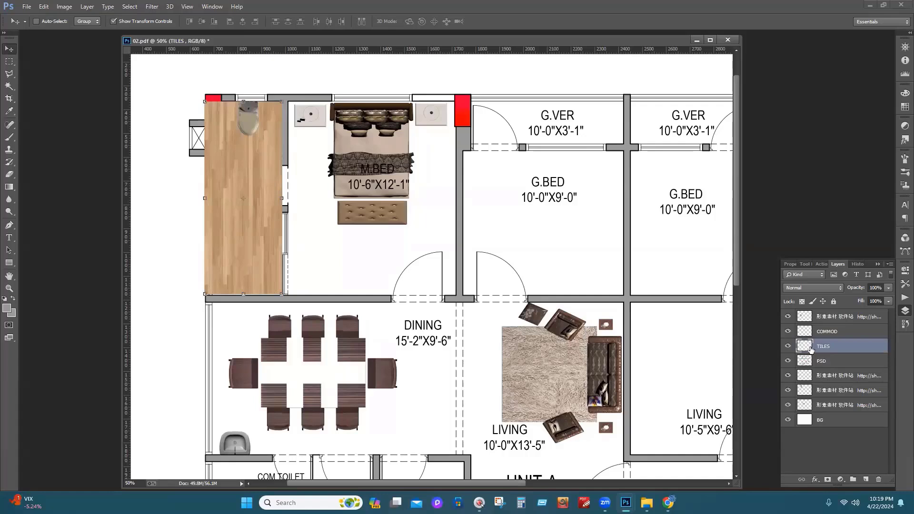
drag(811, 350, 808, 422)
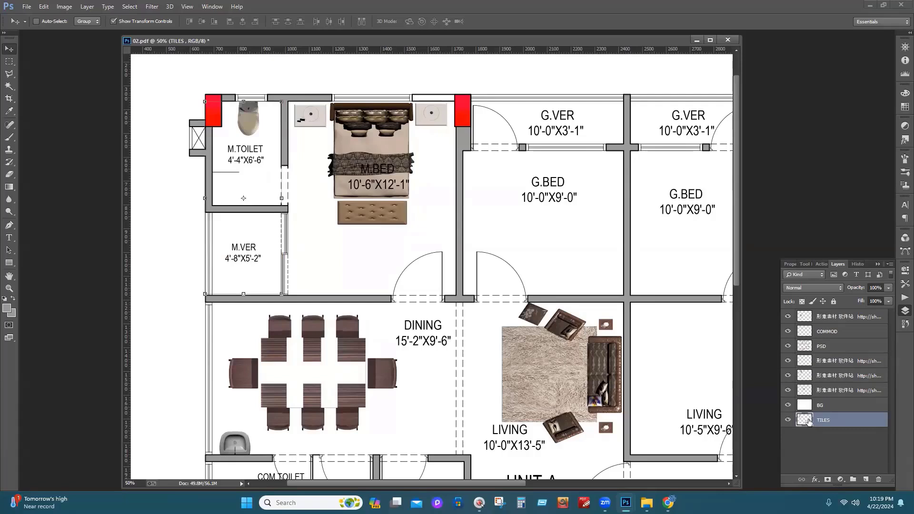
drag(808, 421, 812, 350)
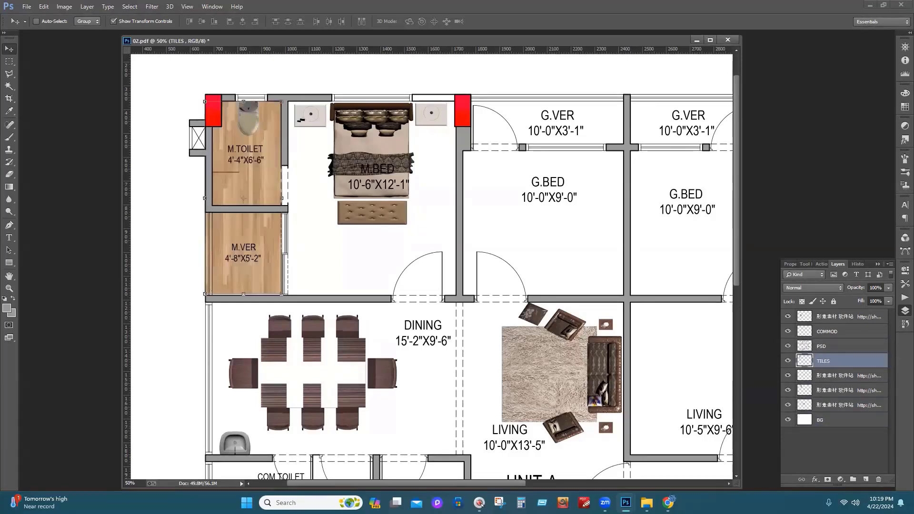
Clear the selection and hide the transform controls around the wooden texture
click(129, 7)
click(139, 27)
click(113, 22)
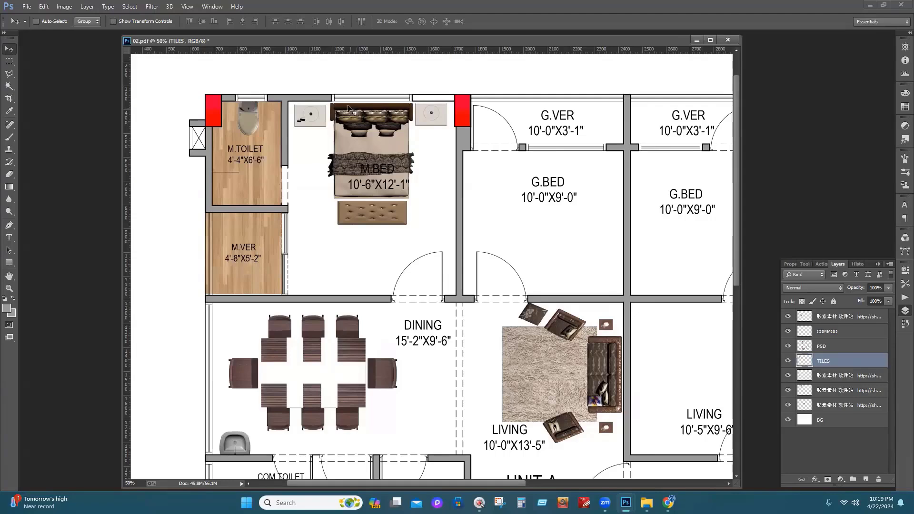
Switch to Chrome and search Google for TILES TEXTURE
click(27, 6)
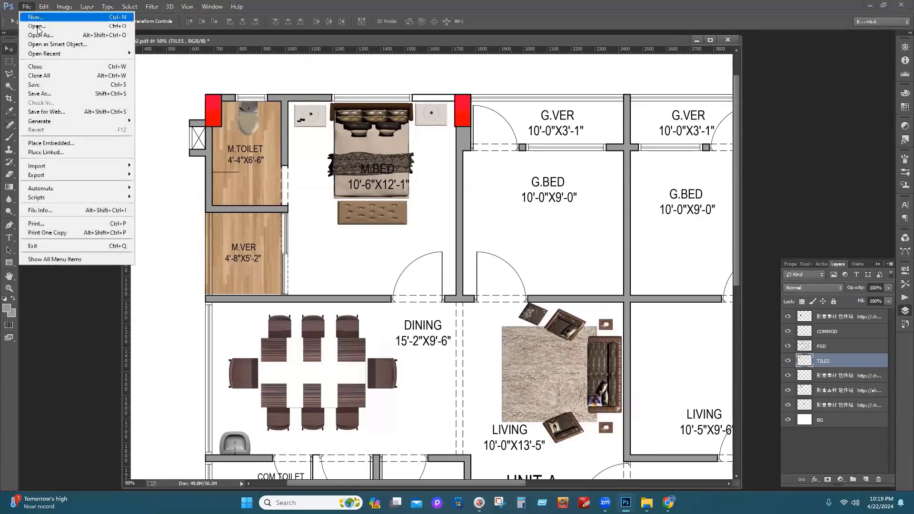
click(669, 503)
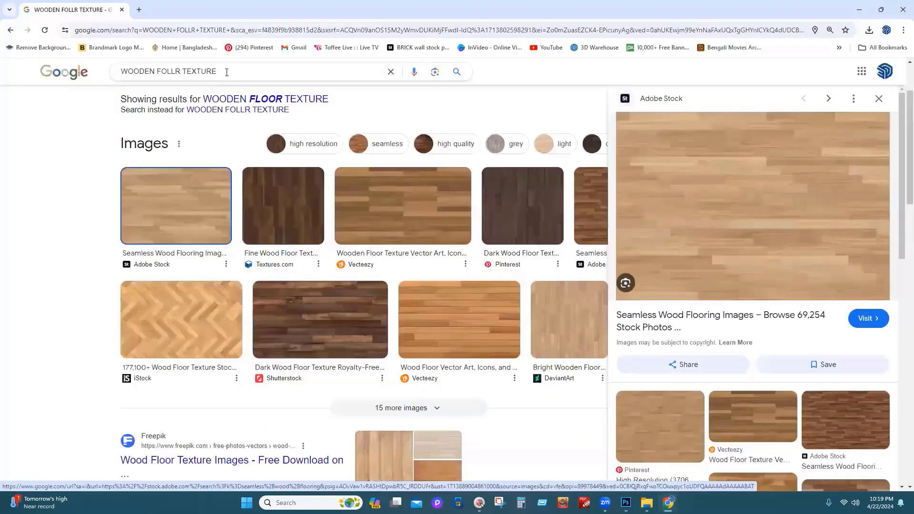
triple_click(227, 73)
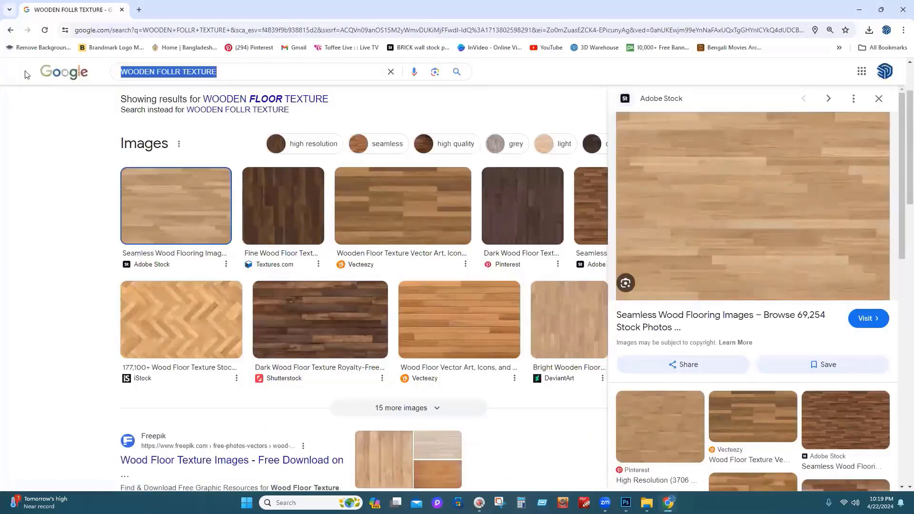
text(TILES )
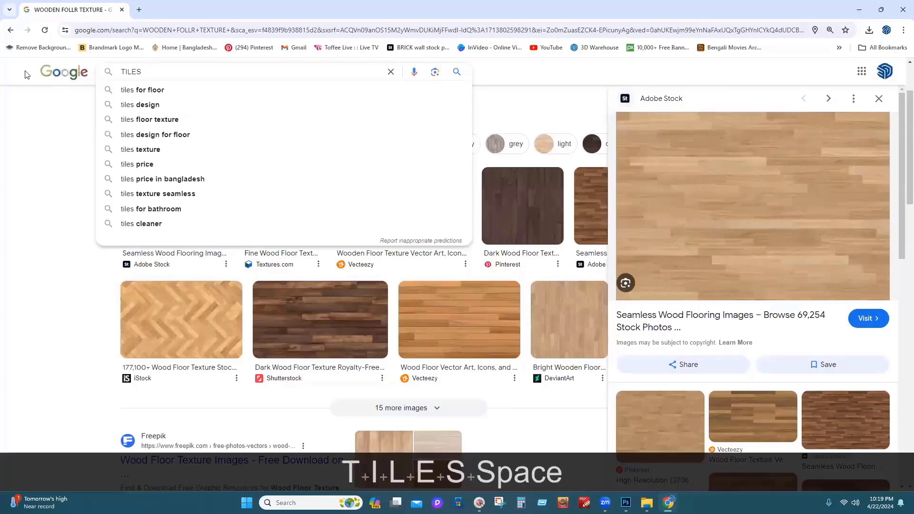
text(TEXTURE)
key(Return)
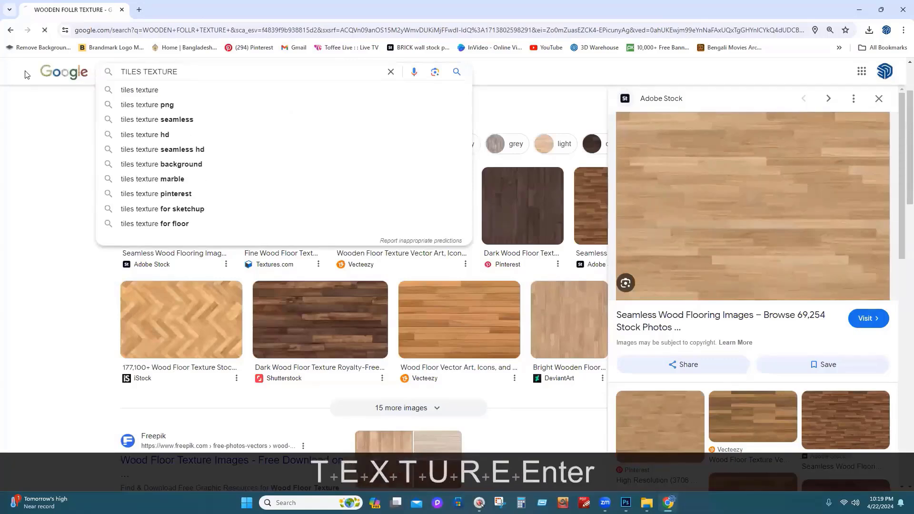
key(Return)
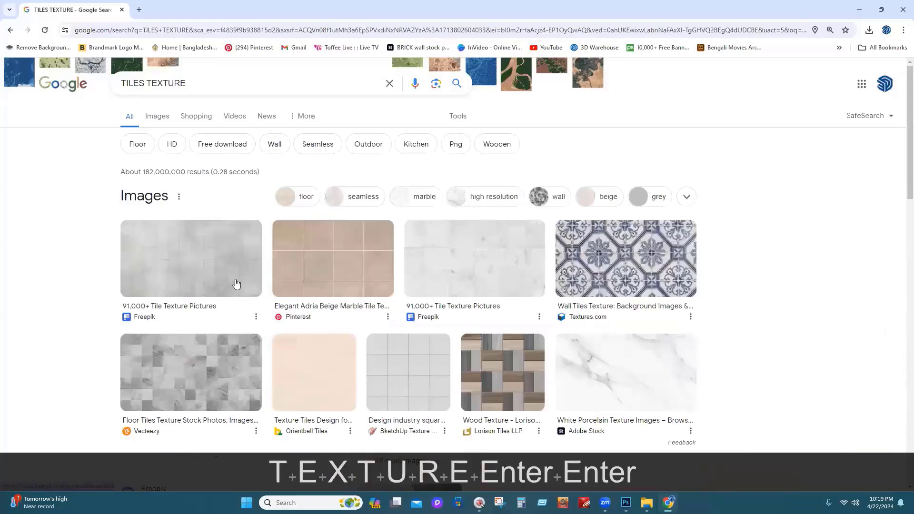
scroll(318, 285, down, 3)
click(210, 125)
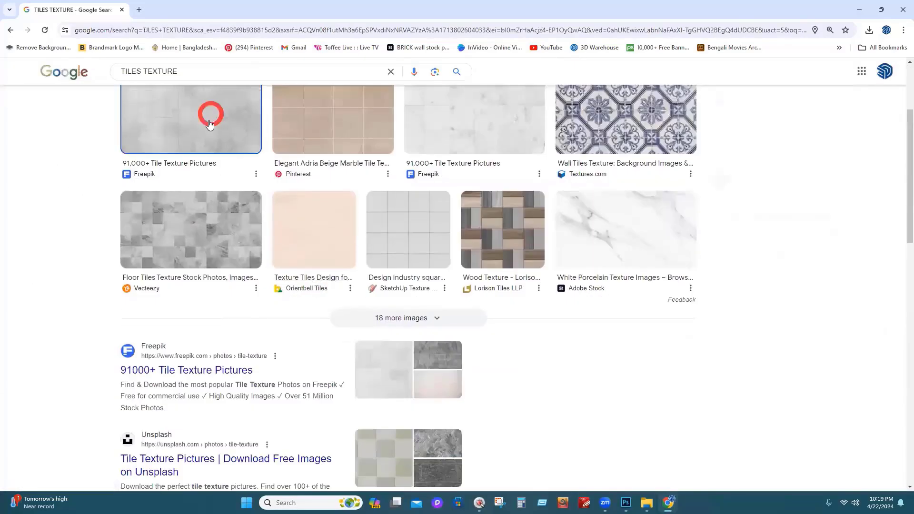
right_click(687, 158)
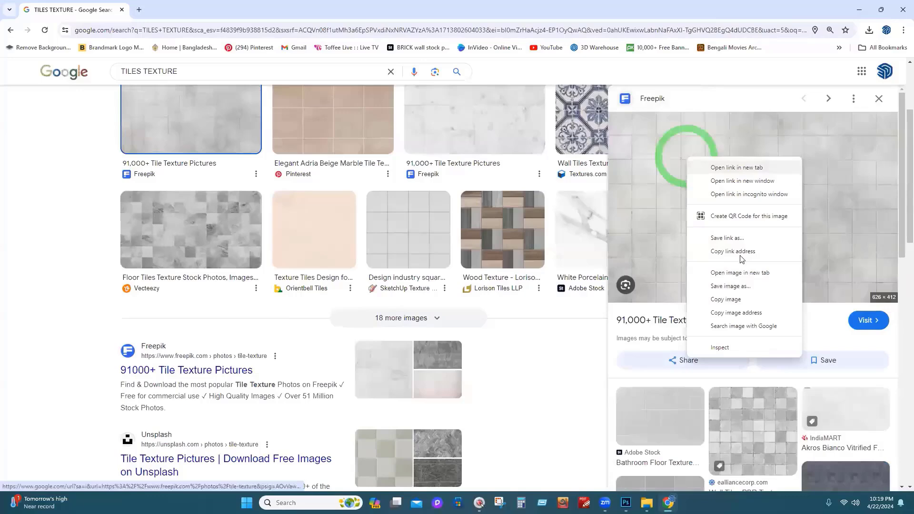
click(736, 284)
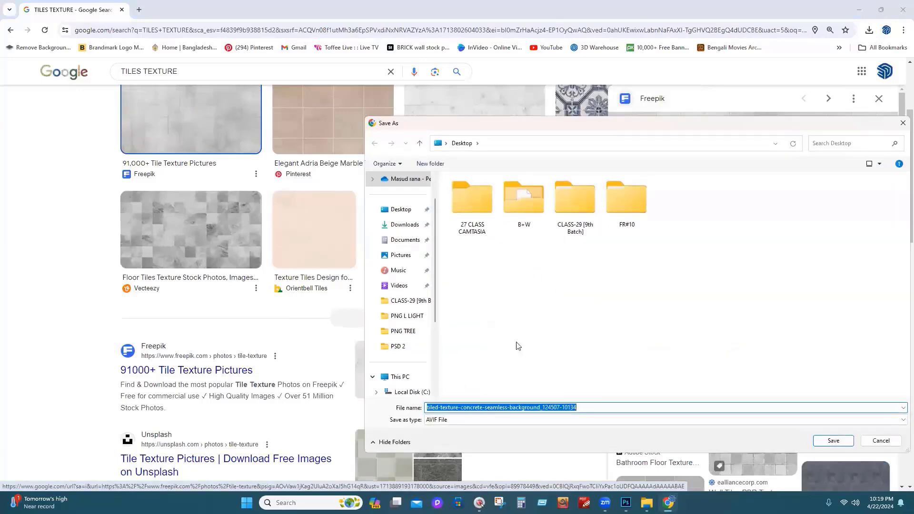
key(Escape)
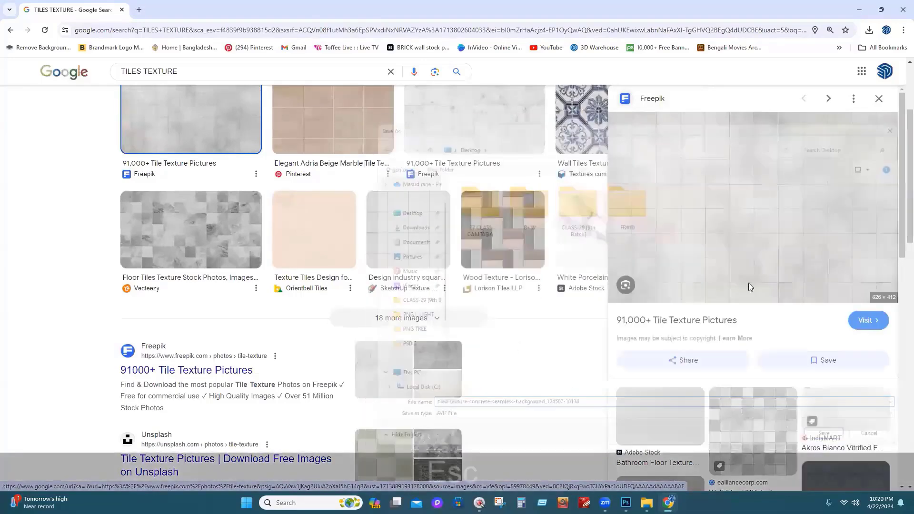
Save the Portmore White 4x4 Glazed Ceramic Tile image to the Desktop as a JPEG and close its preview
scroll(809, 313, down, 5)
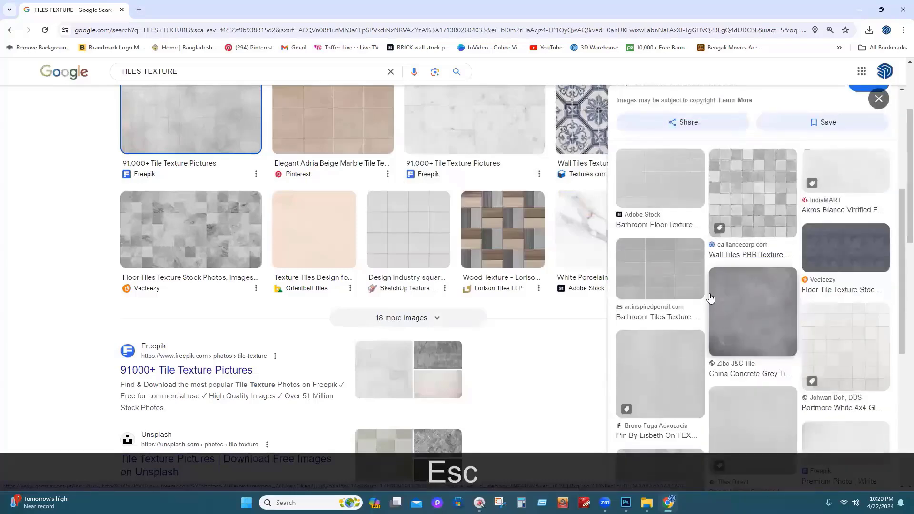
click(835, 347)
right_click(730, 235)
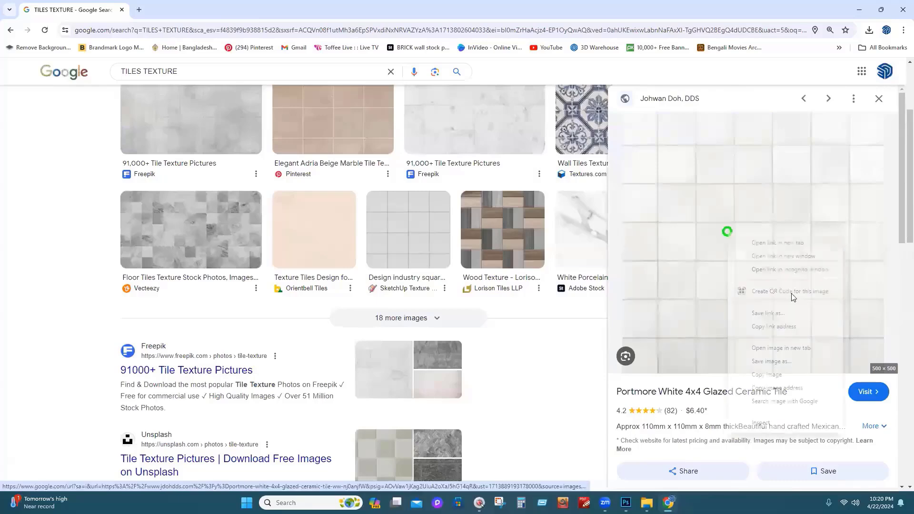
click(772, 361)
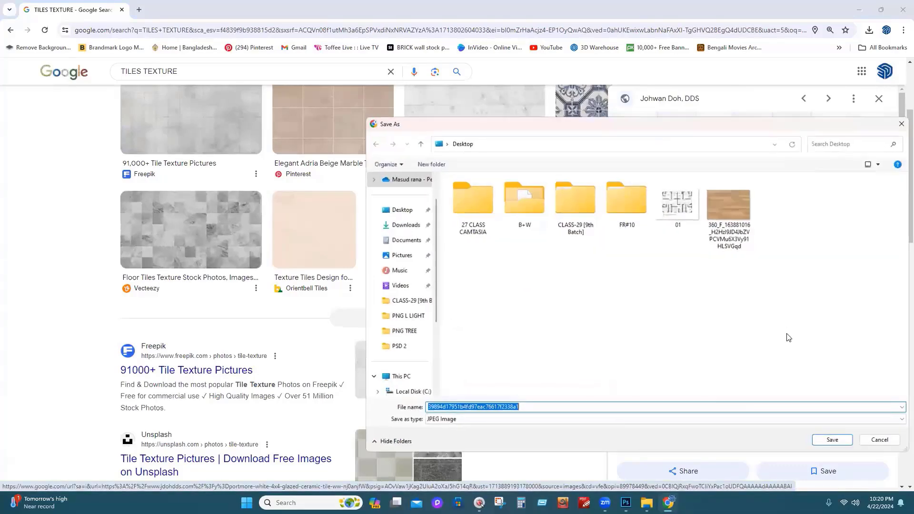
click(403, 211)
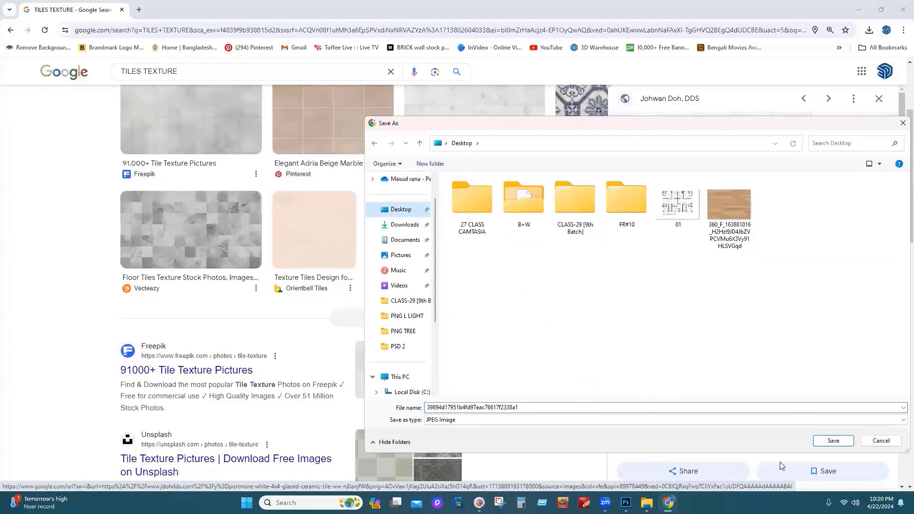
click(833, 442)
key(Escape)
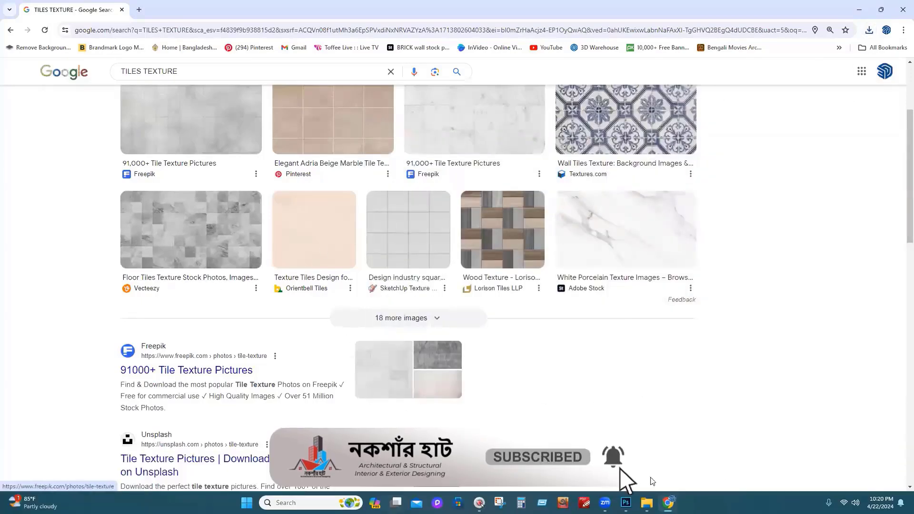
Switch to Photoshop and open the downloaded white tile image from the Desktop
mouse_move(627, 504)
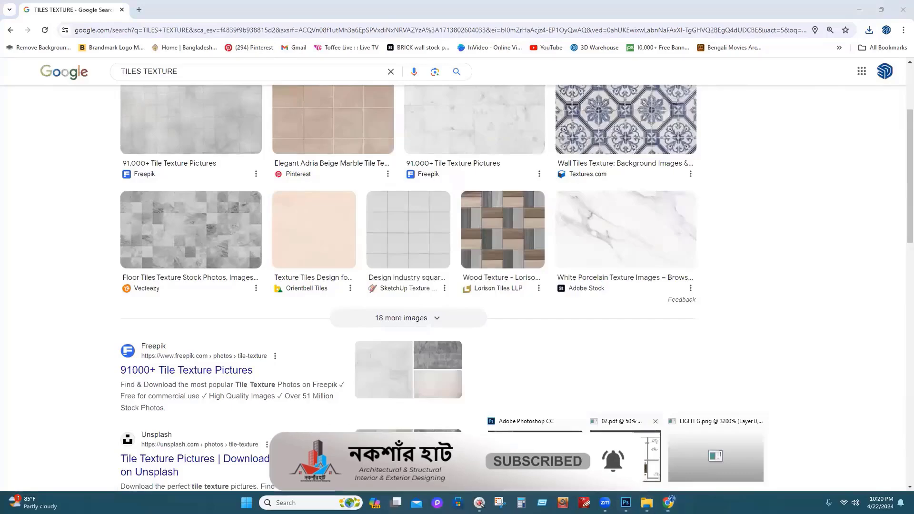
click(538, 461)
click(27, 7)
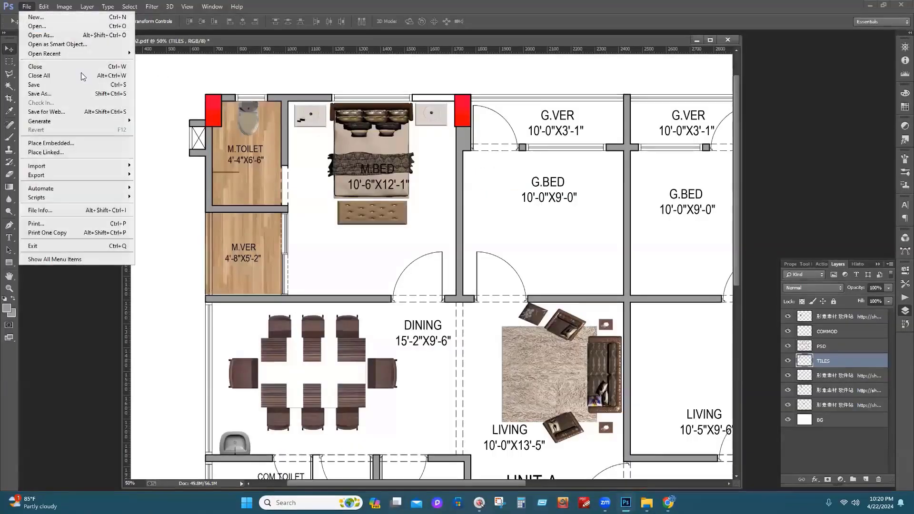
click(35, 26)
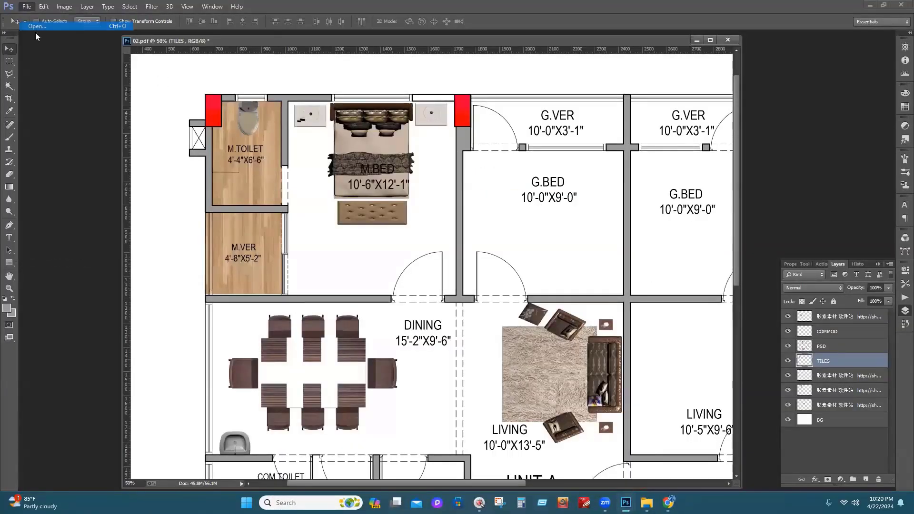
click(364, 222)
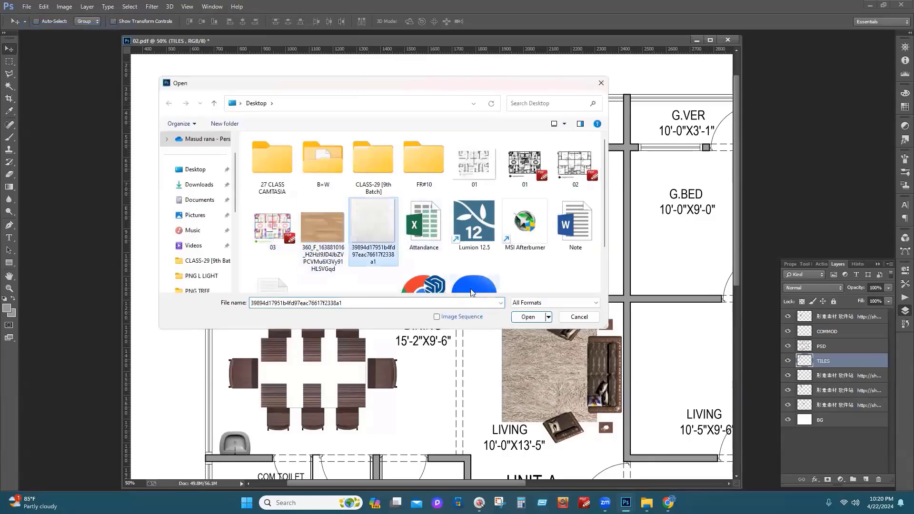
click(515, 315)
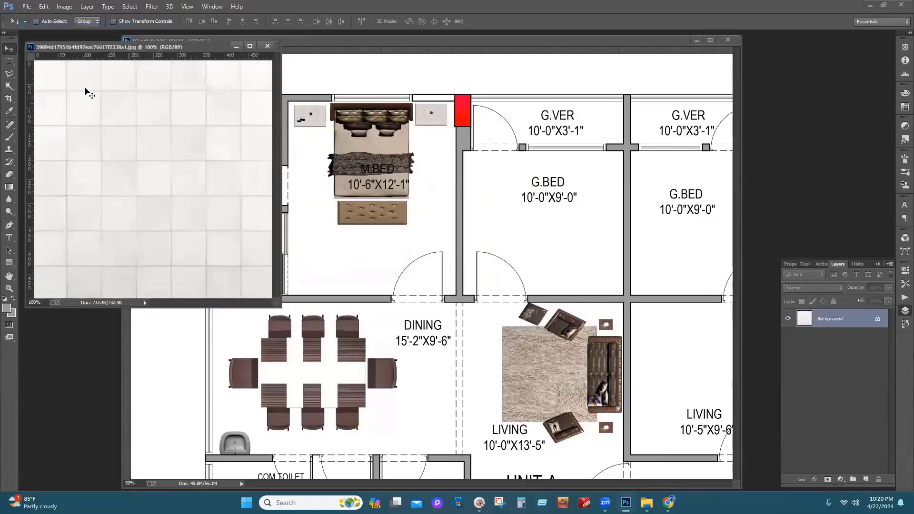
Copy the white tile image into the floor plan and stretch it to about 142% by 162% to cover the M.BED floor
drag(125, 105, 431, 184)
drag(441, 219, 406, 197)
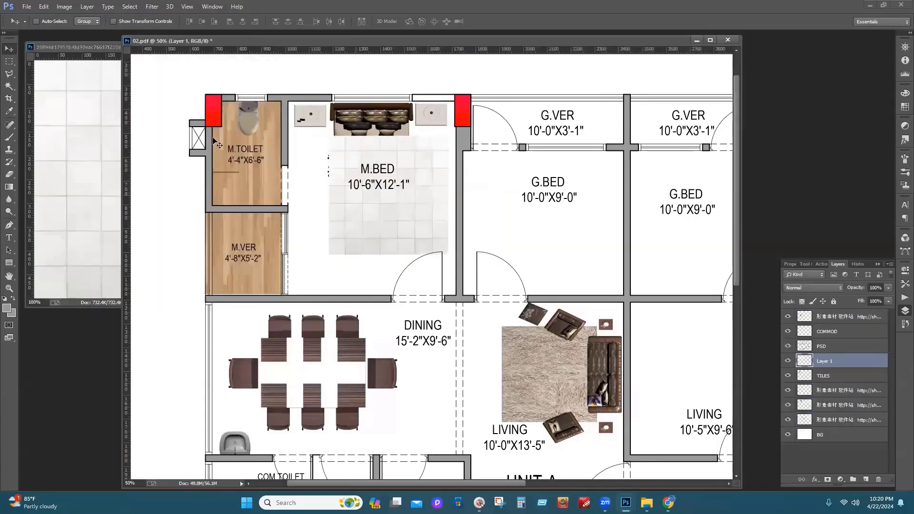
click(133, 22)
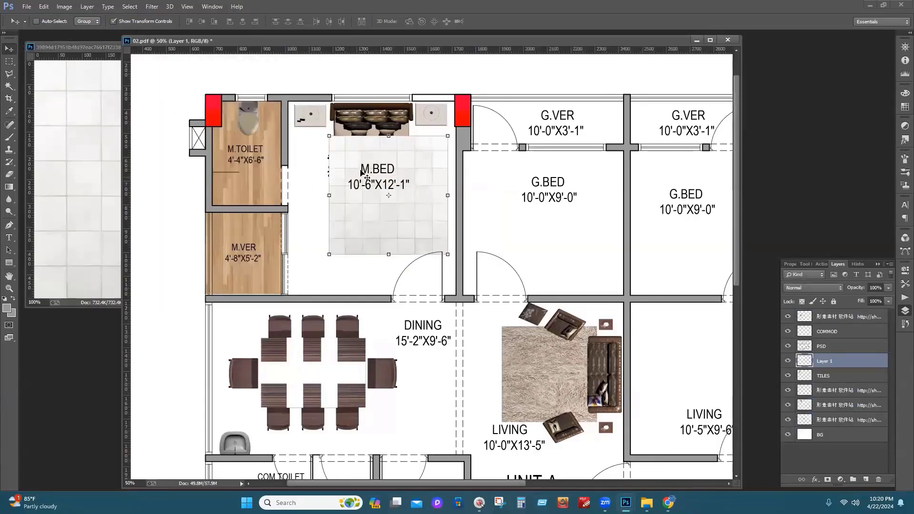
drag(327, 136, 285, 101)
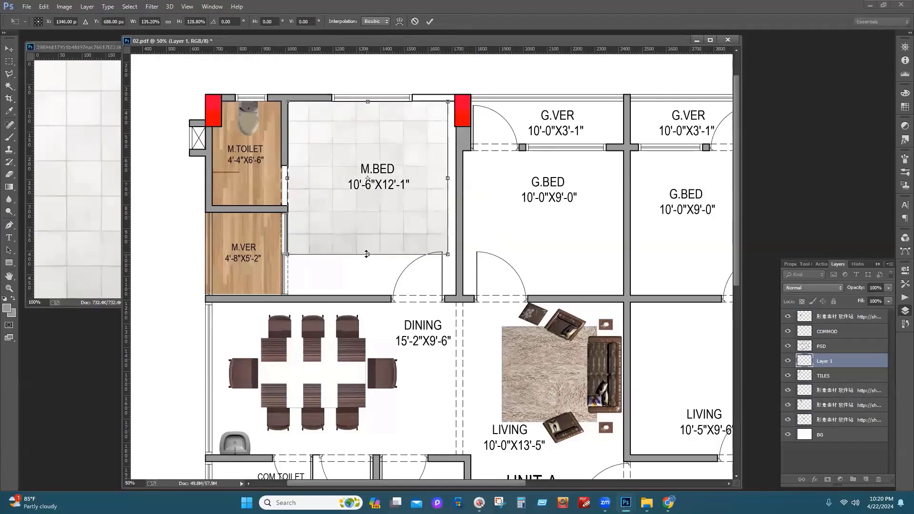
drag(366, 255, 366, 293)
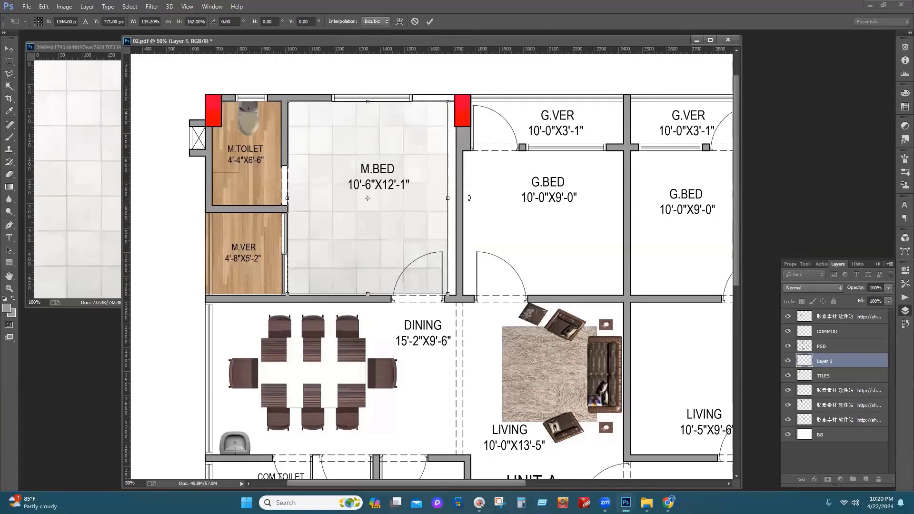
drag(449, 199, 456, 200)
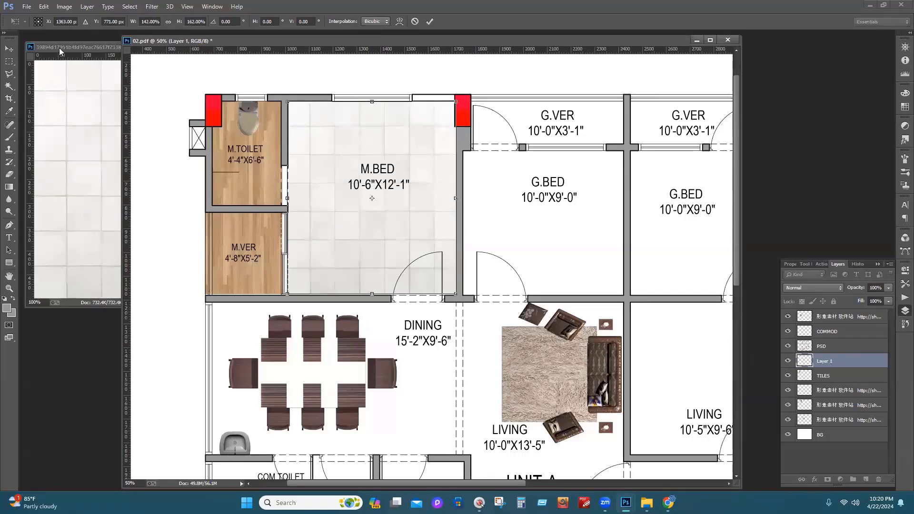
click(9, 48)
key(Return)
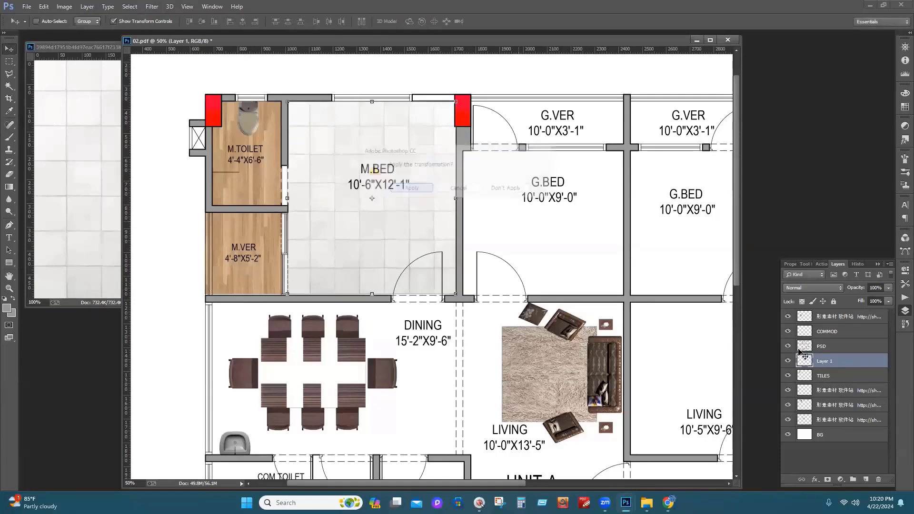
Rename the new tile texture layer as ROOM TILES
double_click(839, 362)
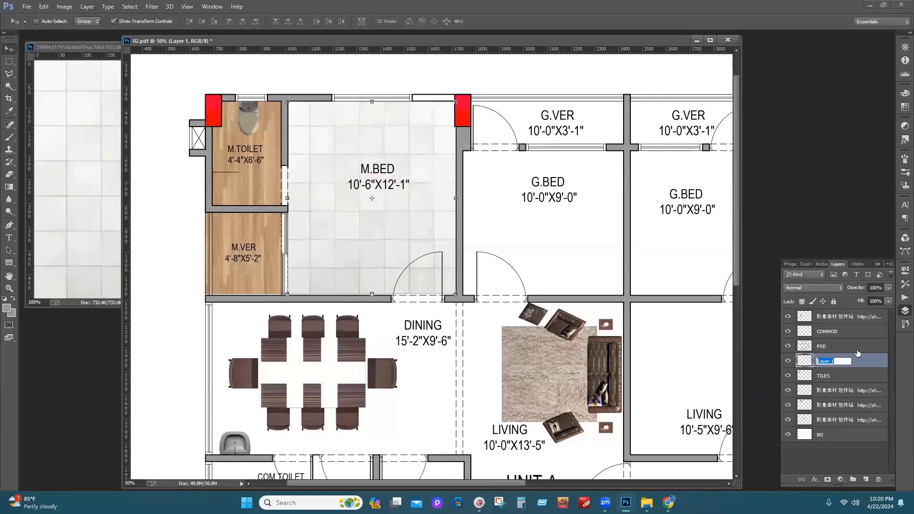
text(ROOM TILESW)
key(Return)
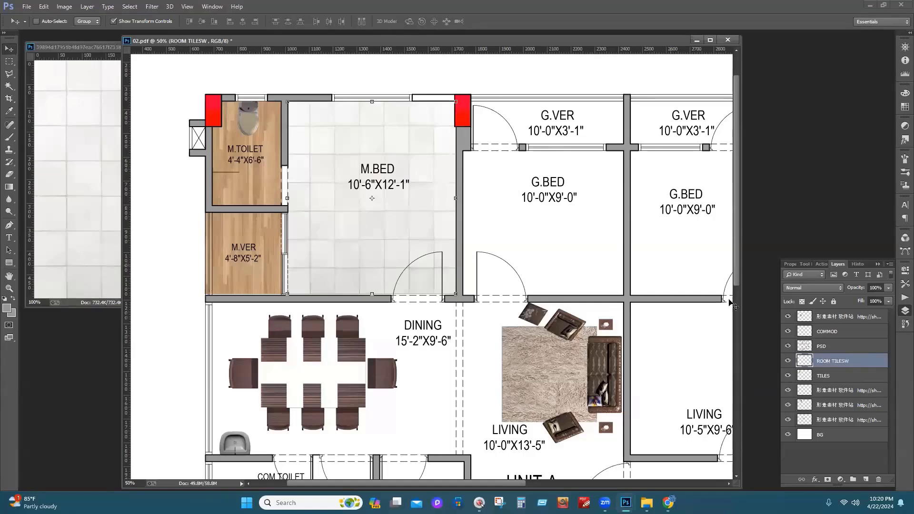
double_click(855, 363)
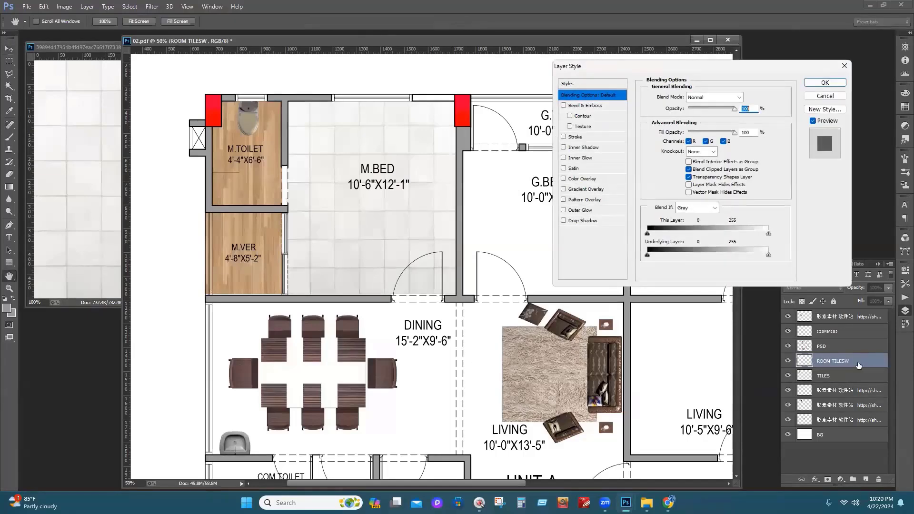
key(Escape)
double_click(834, 363)
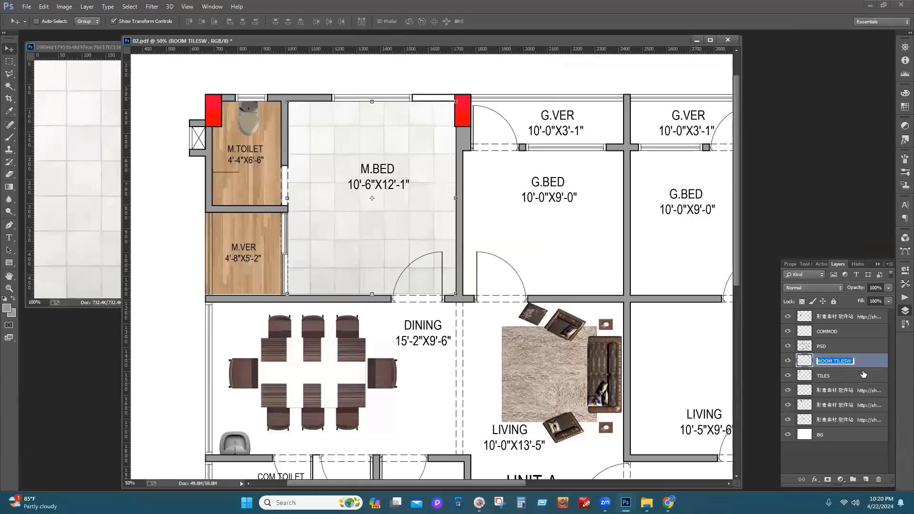
click(854, 362)
key(Return)
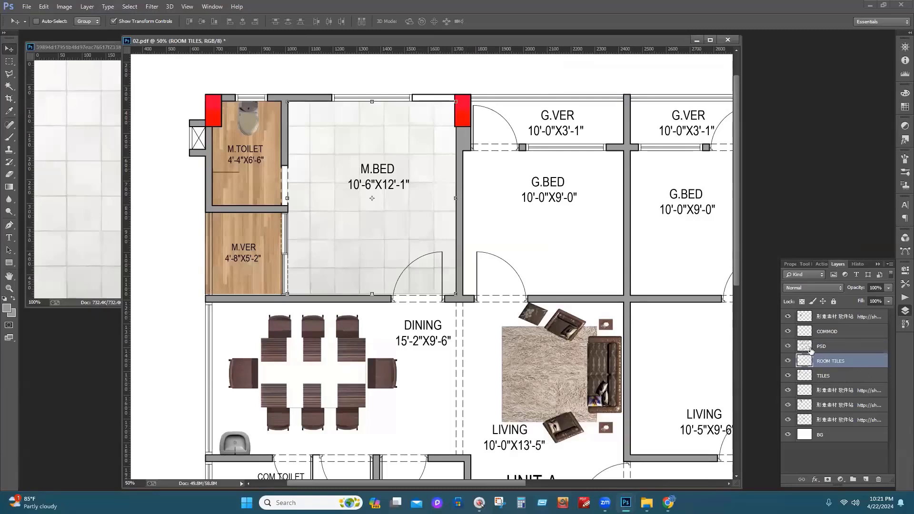
Try the ROOM TILES layer above the PSD layer, and return it directly beneath
drag(816, 371, 815, 343)
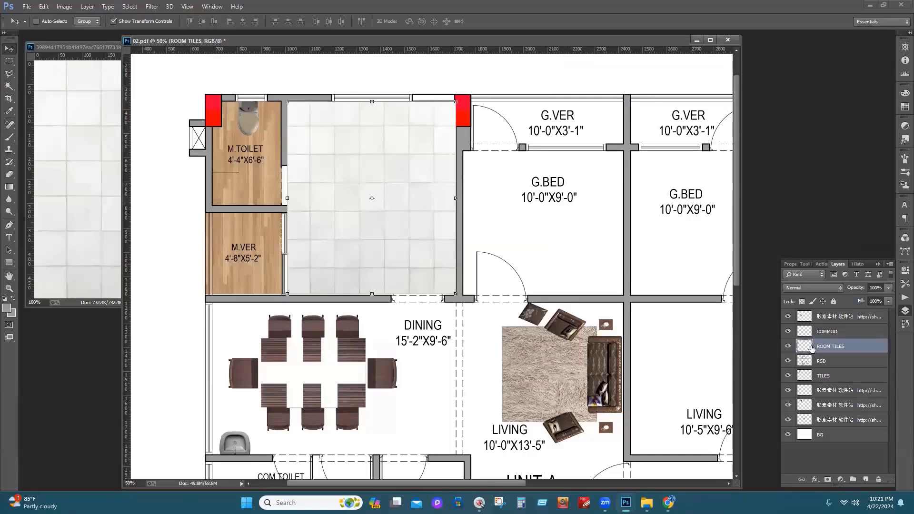
drag(808, 348, 809, 362)
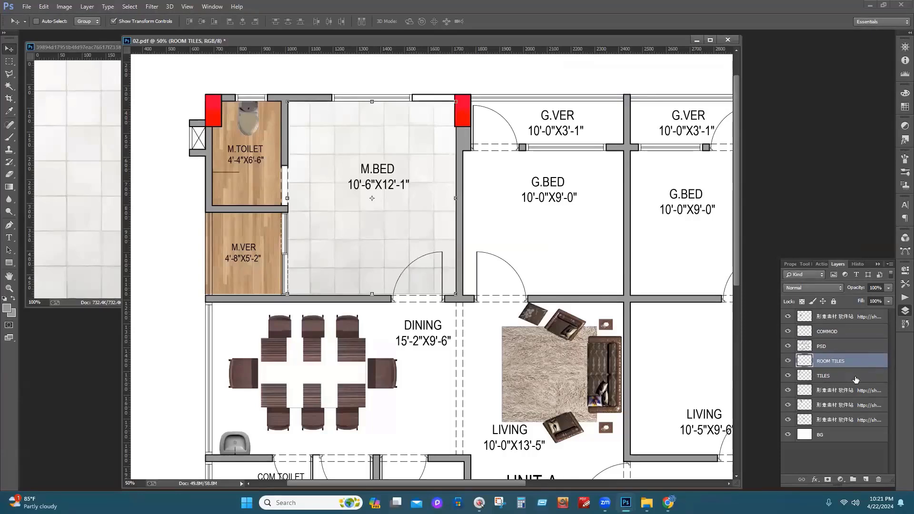
Find the layer holding the M.BED furniture and rename it as BED
click(829, 319)
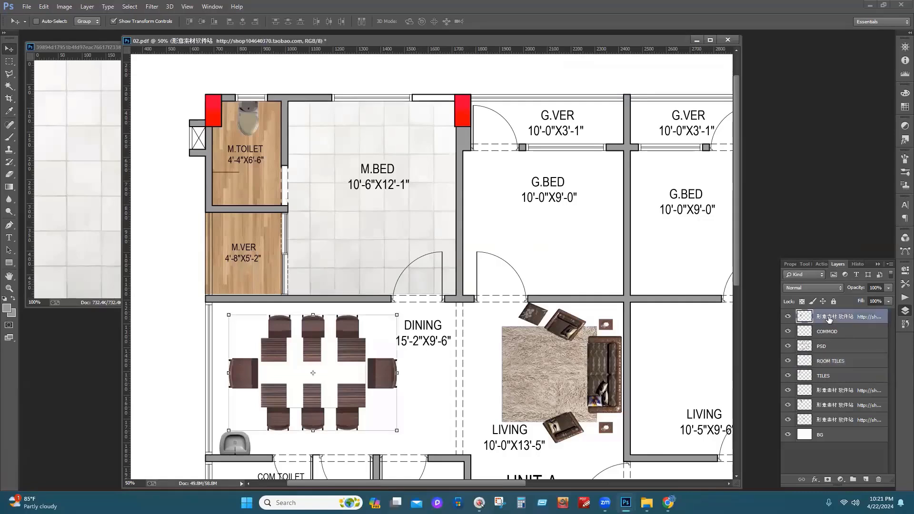
click(820, 395)
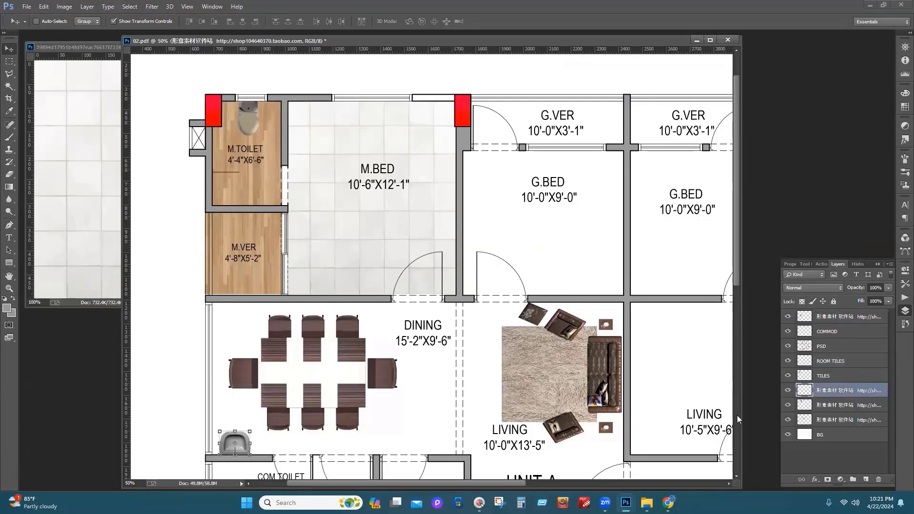
click(823, 405)
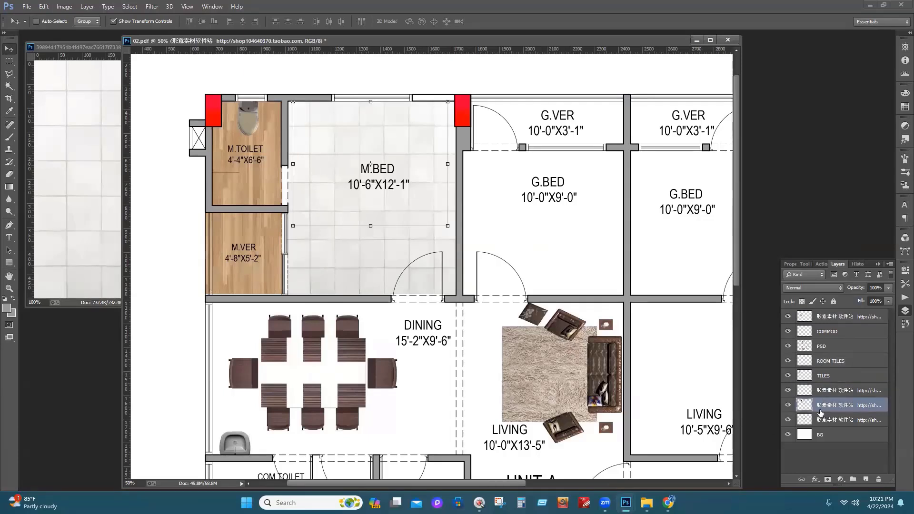
double_click(831, 405)
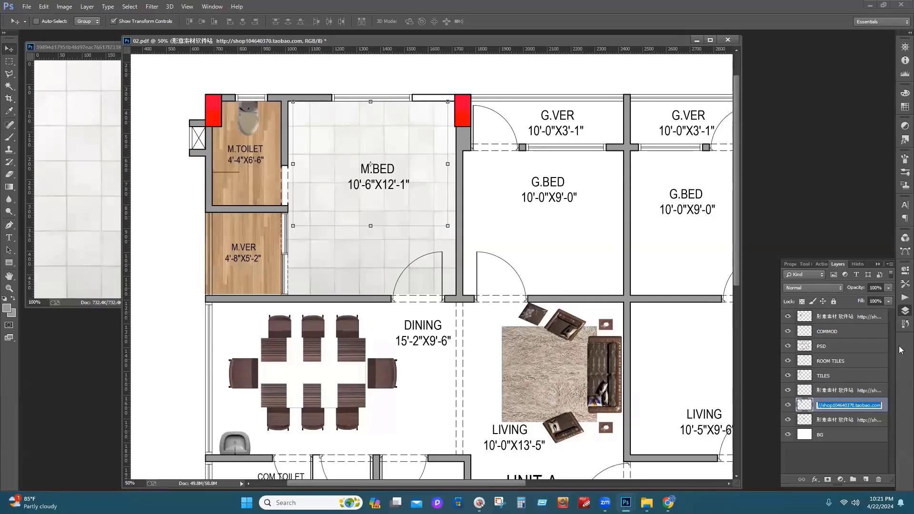
text(BED)
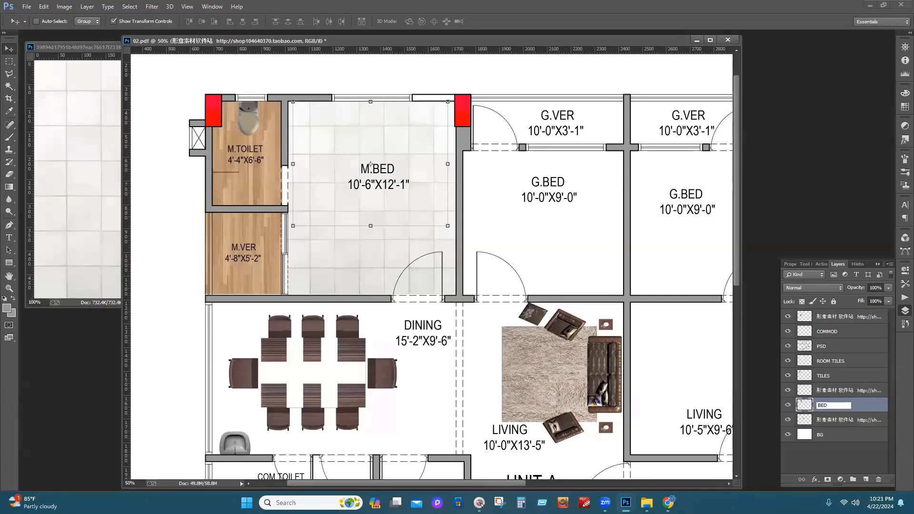
key(Return)
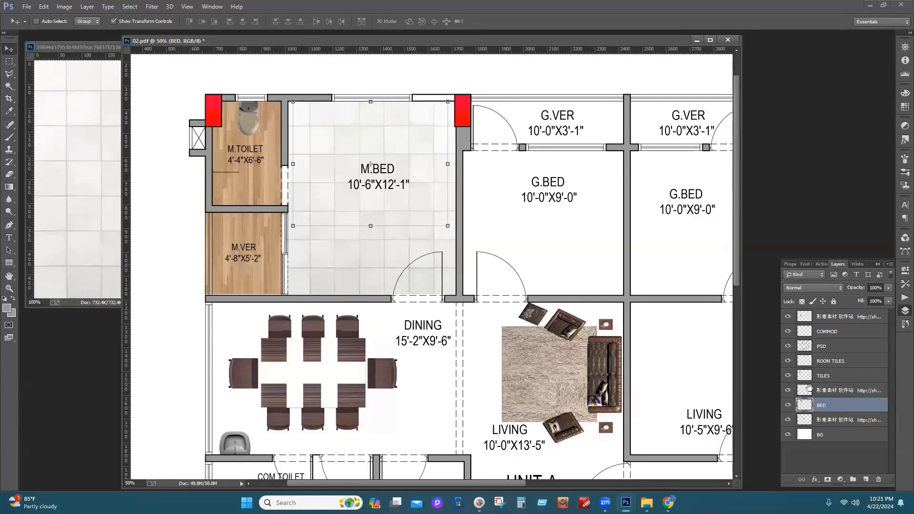
Reorder the layers so that BED sits directly above ROOM TILES and below TILES
drag(811, 409, 813, 379)
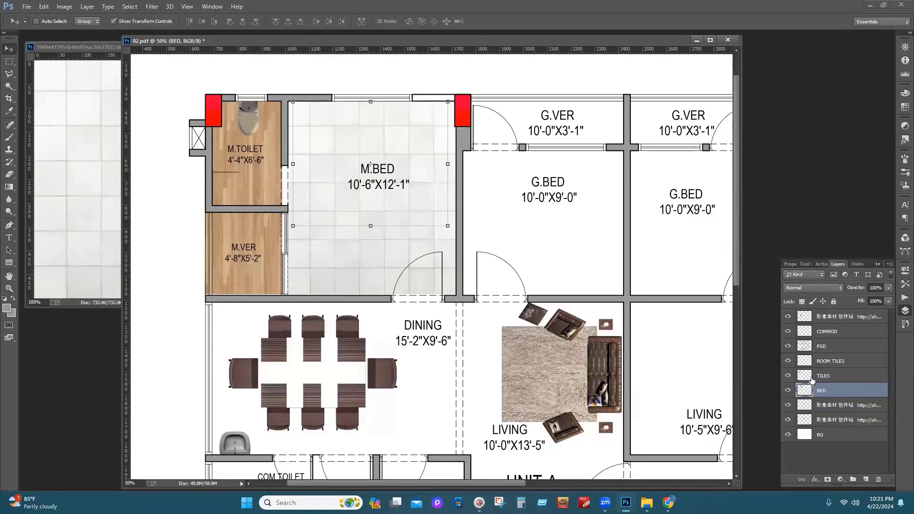
click(808, 376)
drag(809, 361, 816, 379)
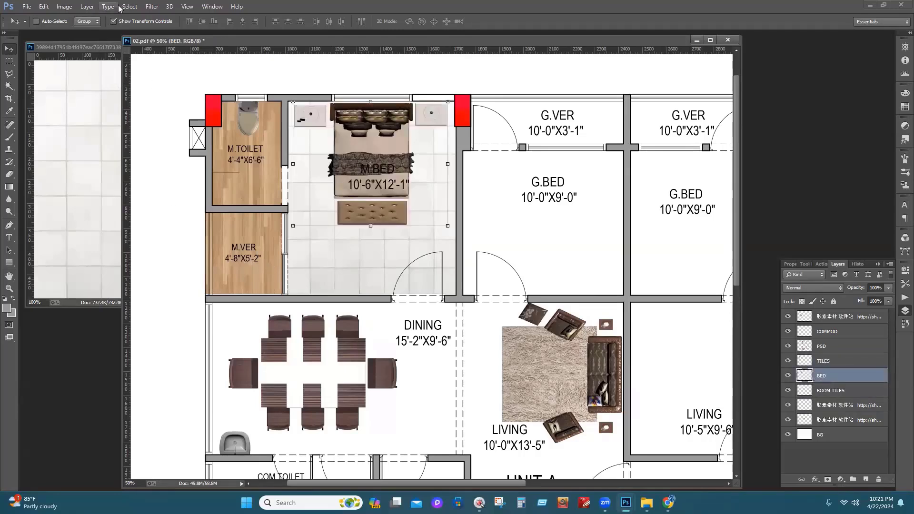
Hide the transform controls around the bed furniture
click(137, 7)
click(101, 29)
click(114, 21)
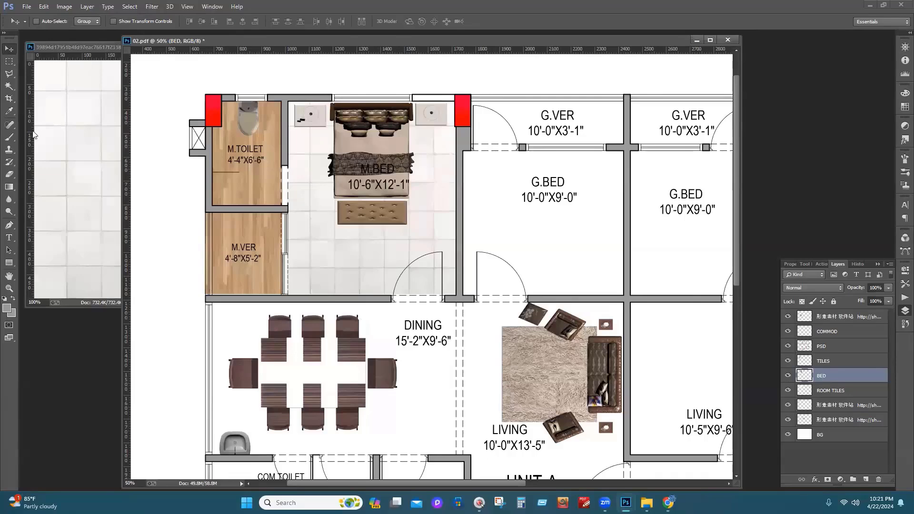
Fit the whole floor plan in view and close the tile texture image
click(9, 288)
right_click(366, 223)
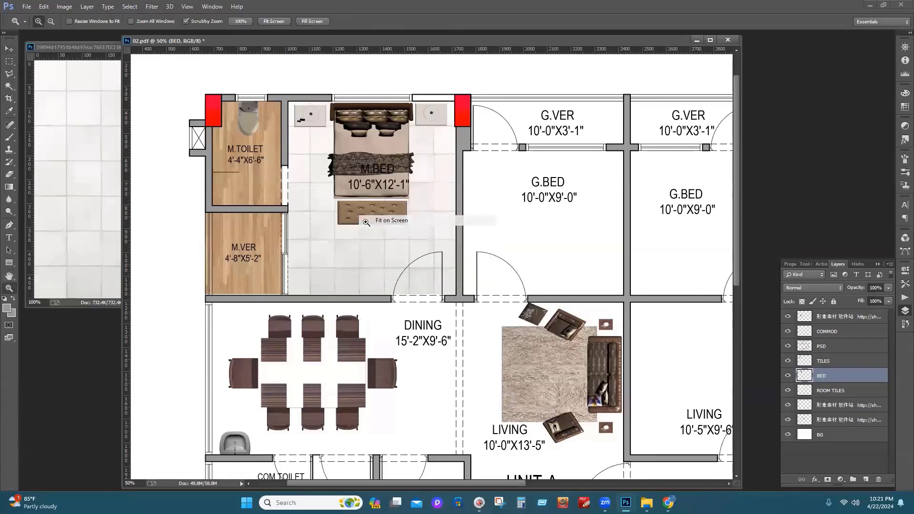
click(376, 220)
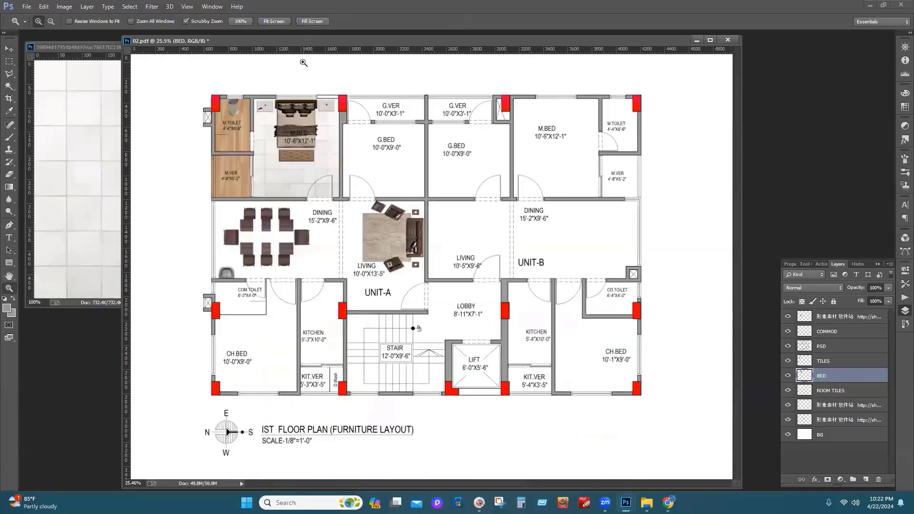
click(85, 47)
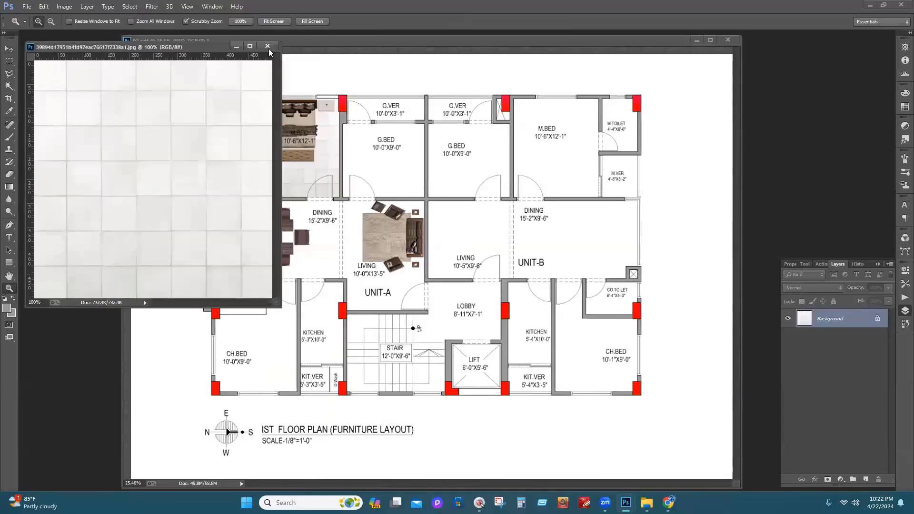
click(268, 46)
click(9, 47)
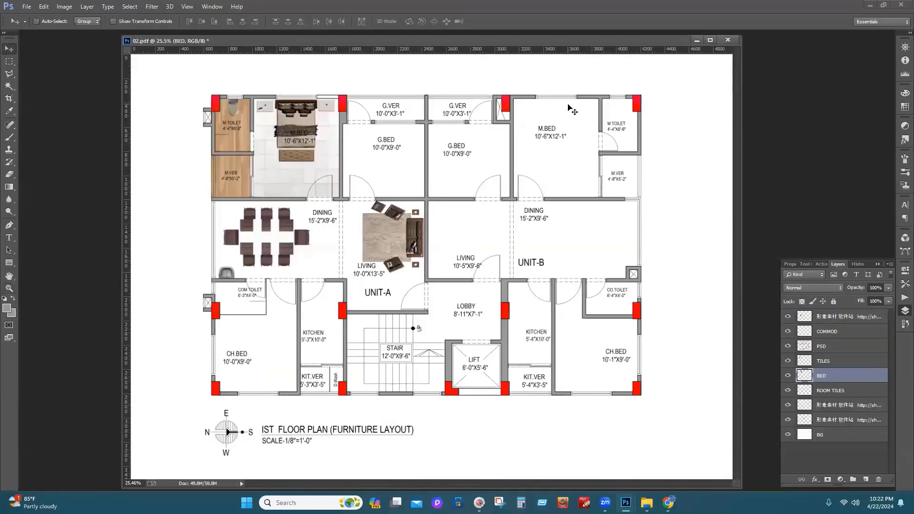
Scale the living room sofa set to about 85% width and 91% height, nudge it upward against the wall, and apply the transformation
click(836, 407)
click(113, 21)
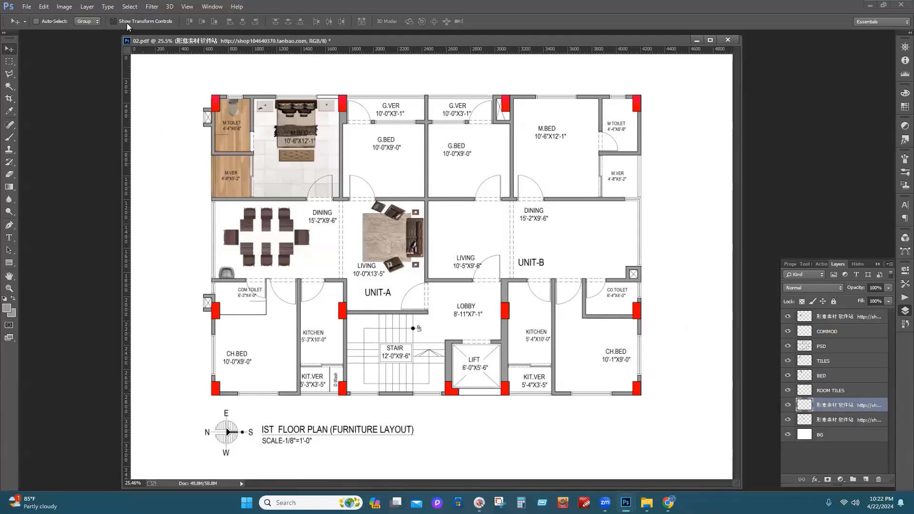
click(827, 422)
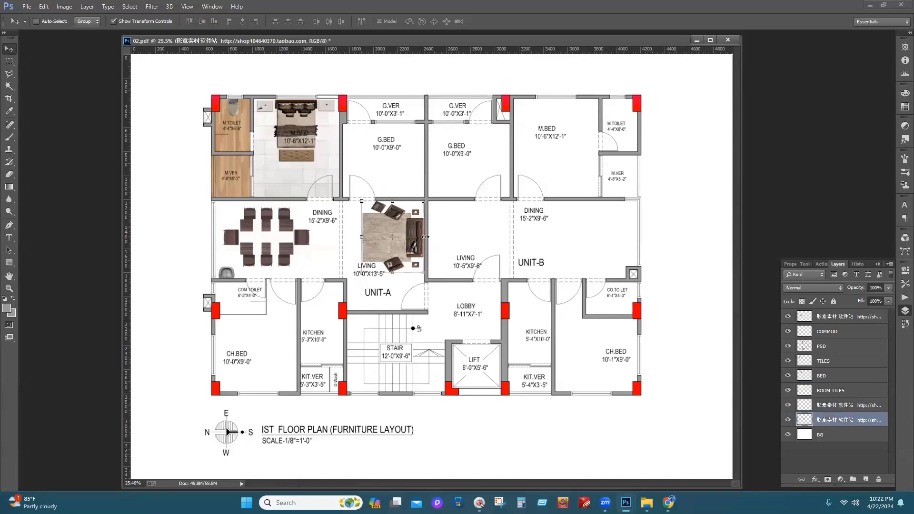
drag(362, 201, 368, 206)
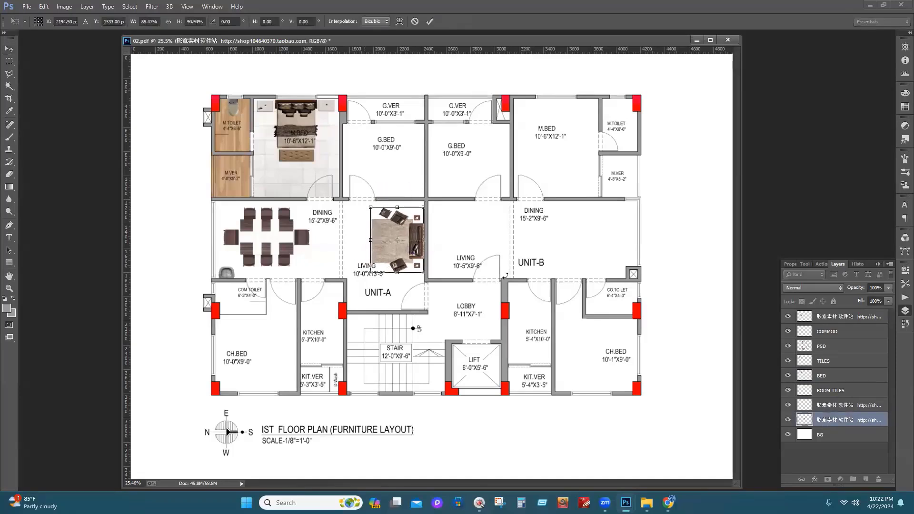
key(Up)
key(Up)
key(Up)
key(Up)
key(Up)
key(Up)
key(Up)
key(Up)
key(Up)
key(Up)
key(Up)
key(Up)
key(Up)
key(Up)
key(Up)
key(Up)
key(Up)
key(Up)
key(Up)
key(Up)
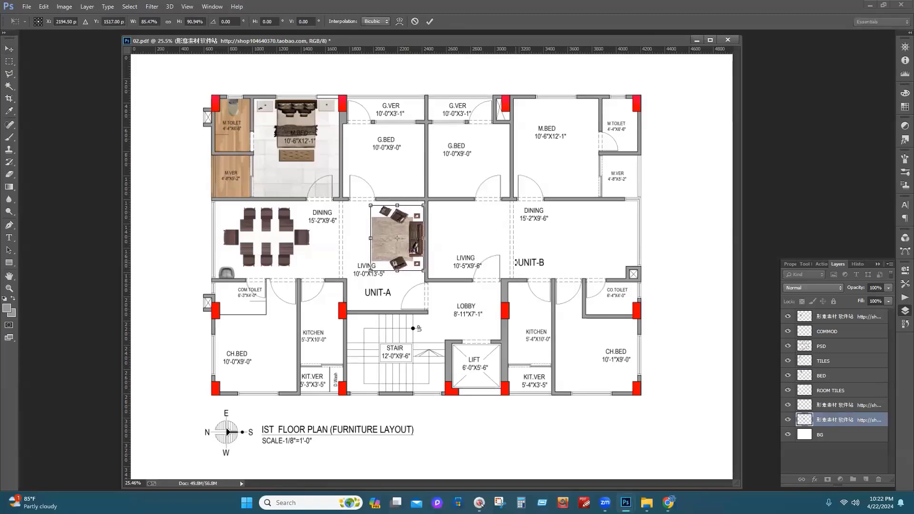
click(9, 48)
click(419, 187)
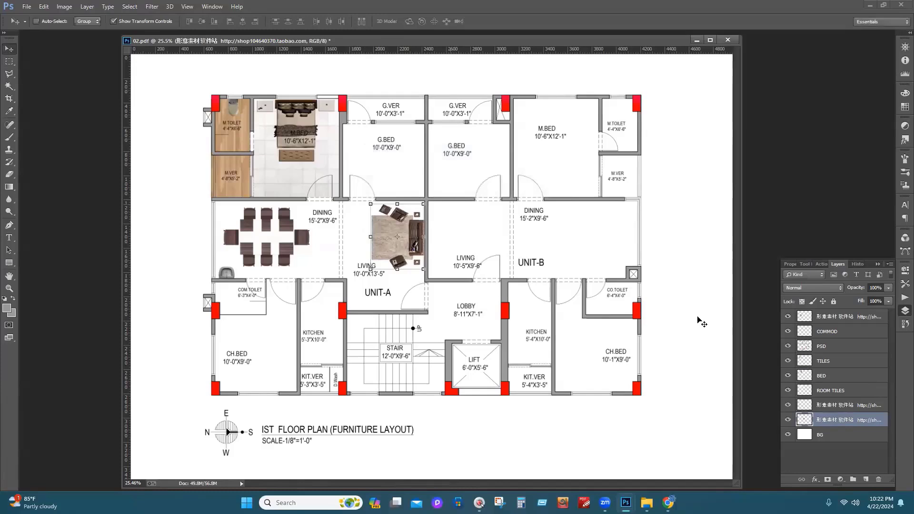
Rename the living room furniture layer as SOFA and the wash basin layer as BASIN
double_click(836, 421)
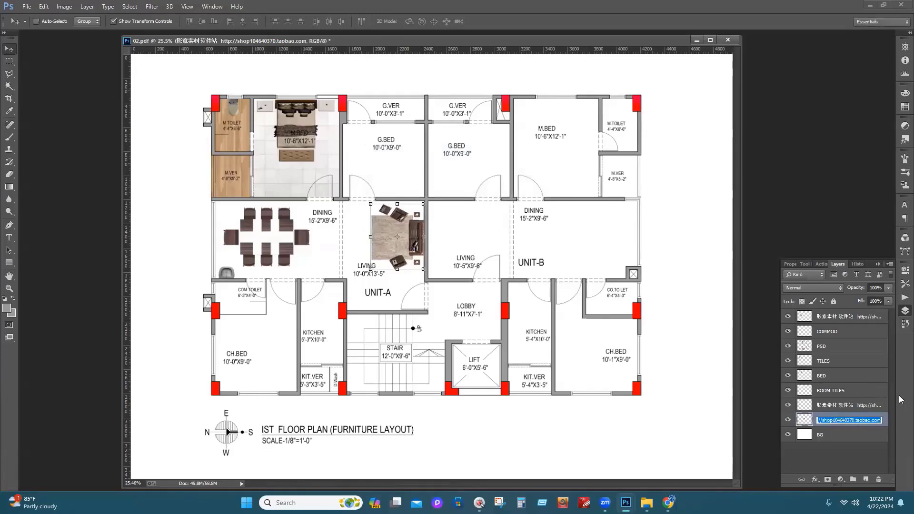
text(SOFA)
key(Return)
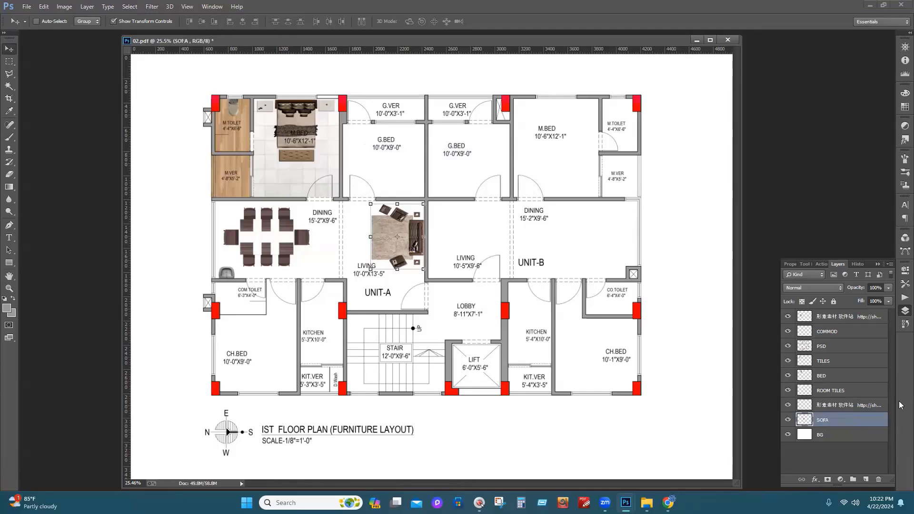
click(842, 407)
double_click(842, 407)
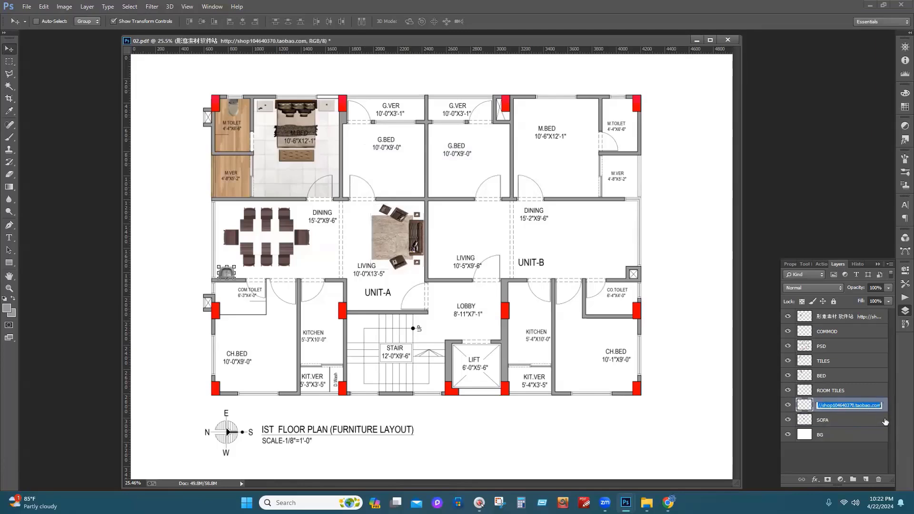
text(BASIN)
key(Return)
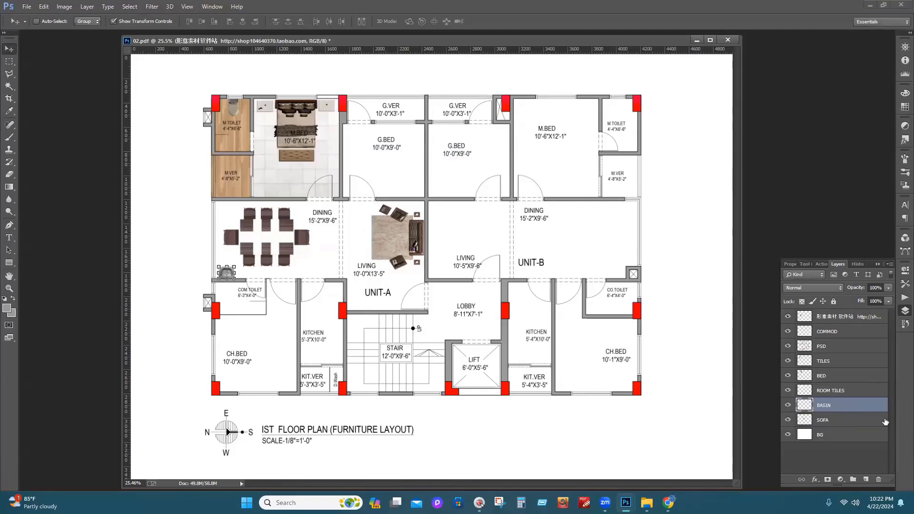
Scale the dining table set to about 85% width and 82% height within the Unit-A dining area and apply the transformation
click(843, 320)
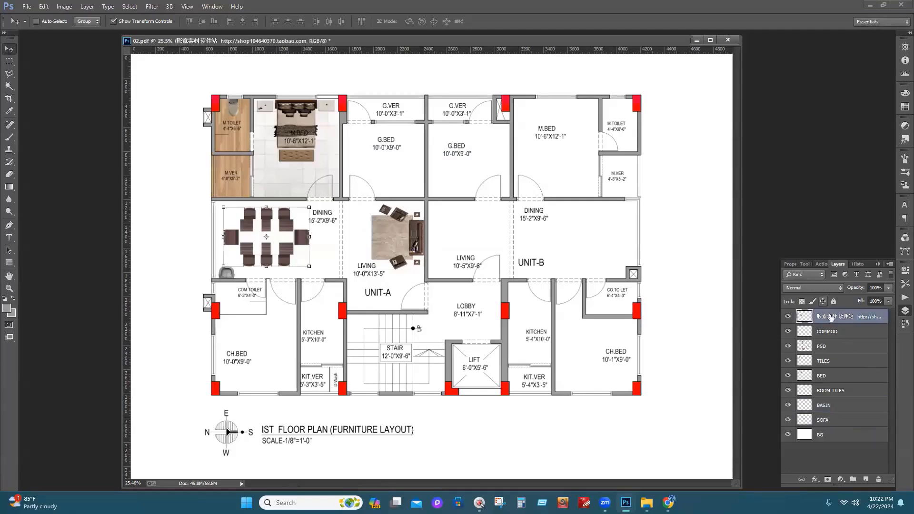
drag(310, 208, 302, 219)
drag(263, 242, 274, 239)
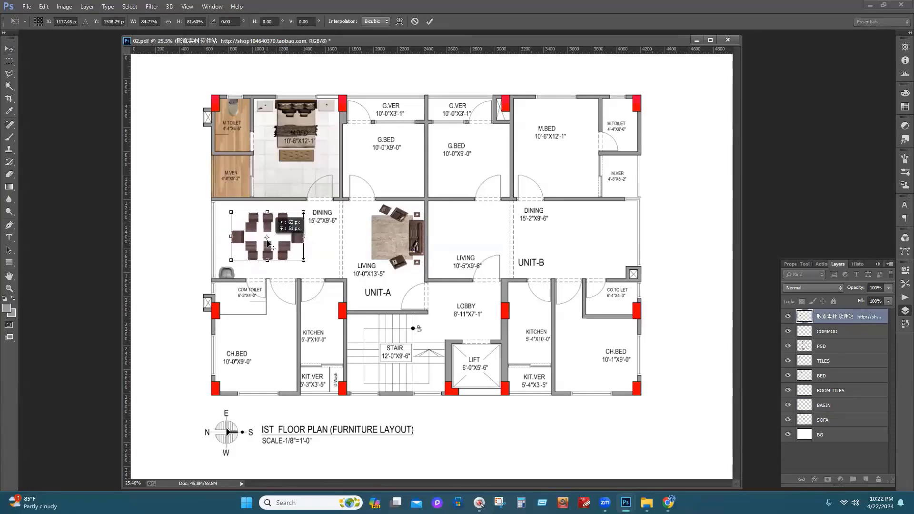
key(v)
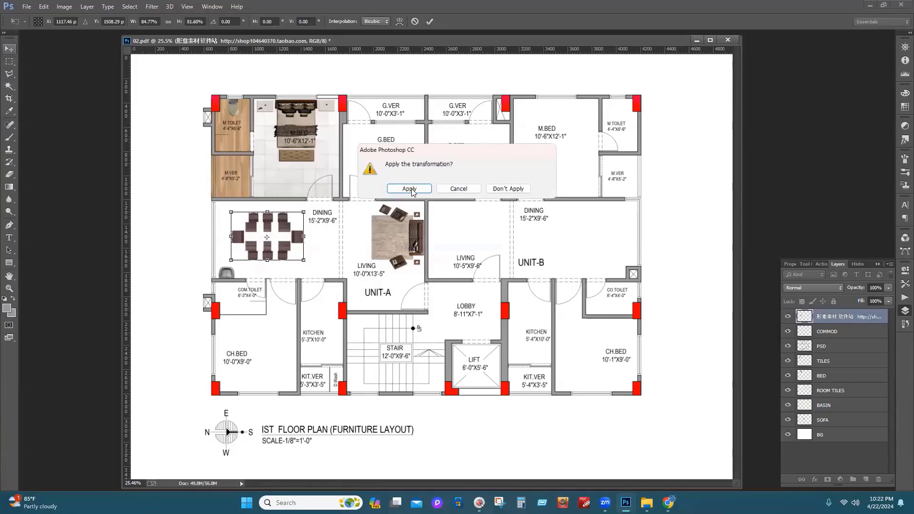
click(413, 189)
Rename the dining table layer as DINING and hide the transform controls
double_click(842, 318)
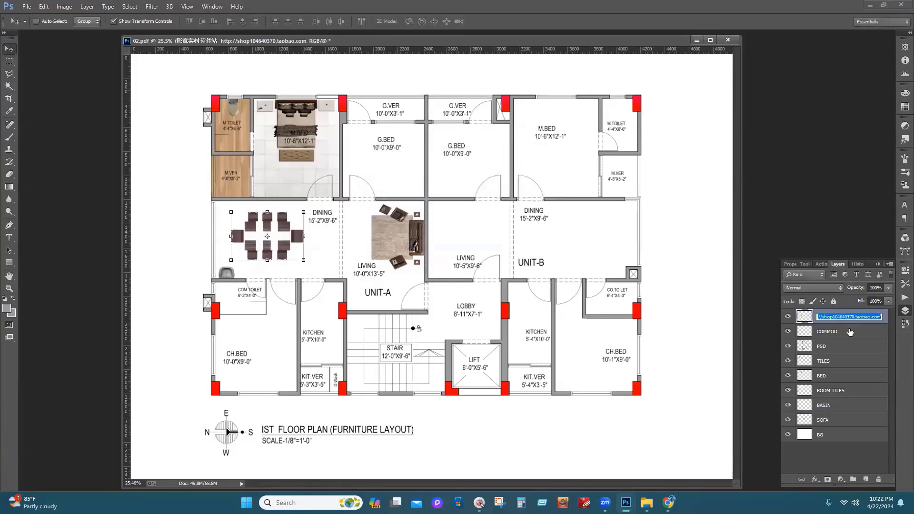
text(DINI)
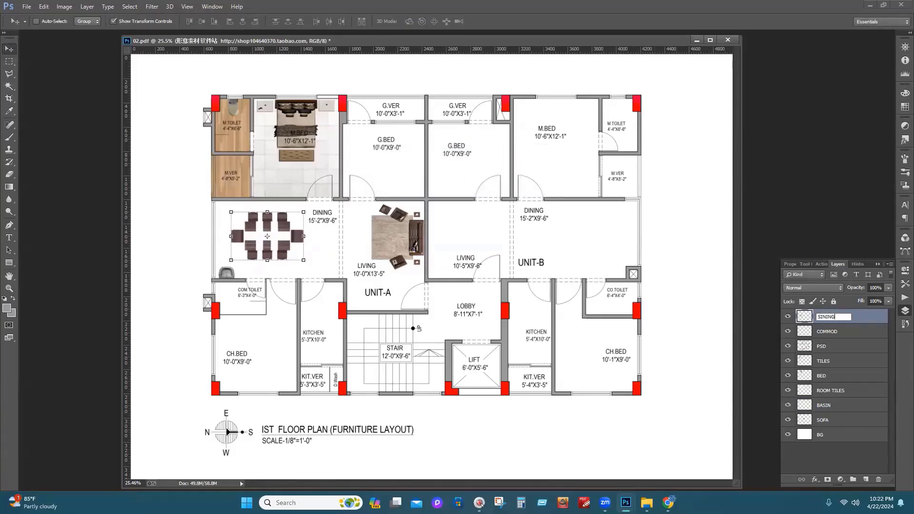
key(Return)
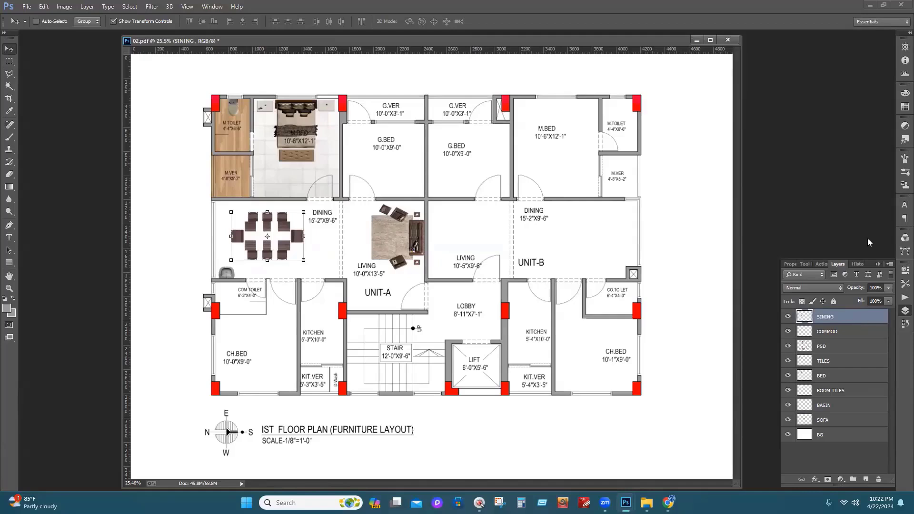
double_click(821, 317)
click(820, 318)
text(D)
key(Return)
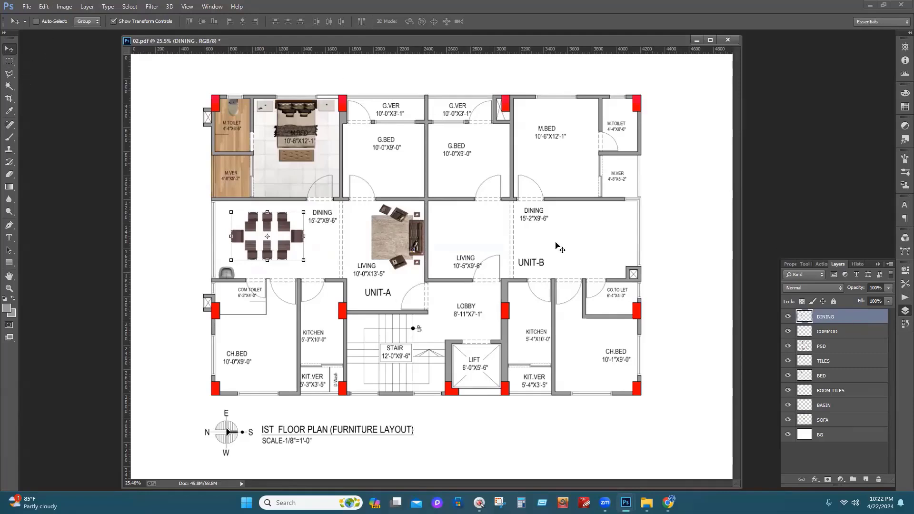
click(121, 23)
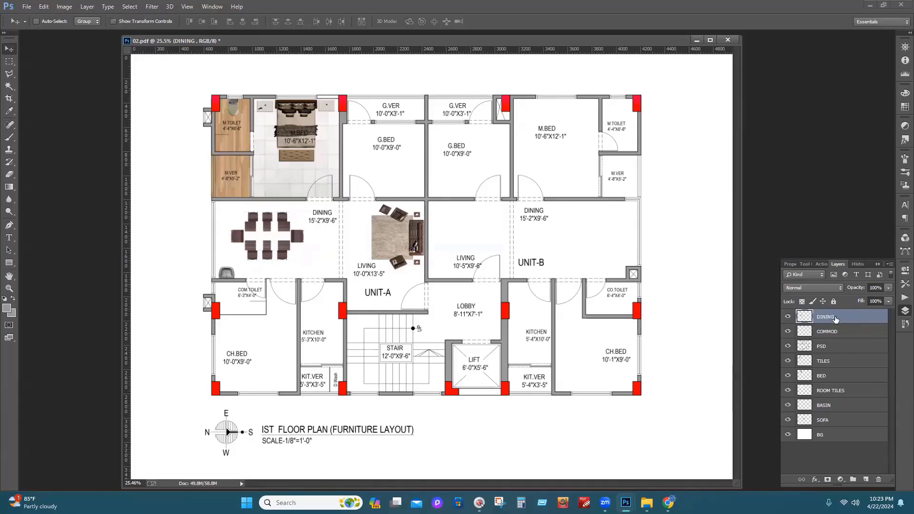
double_click(875, 323)
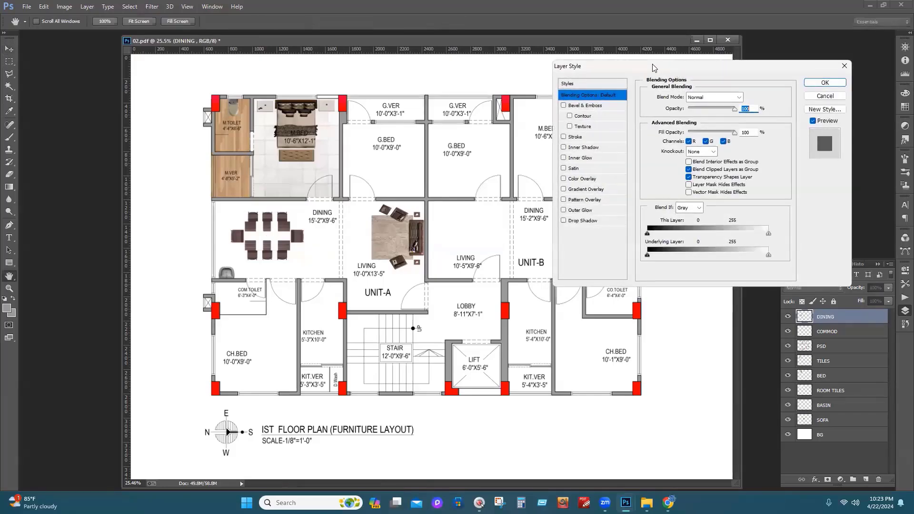
drag(652, 64, 296, 100)
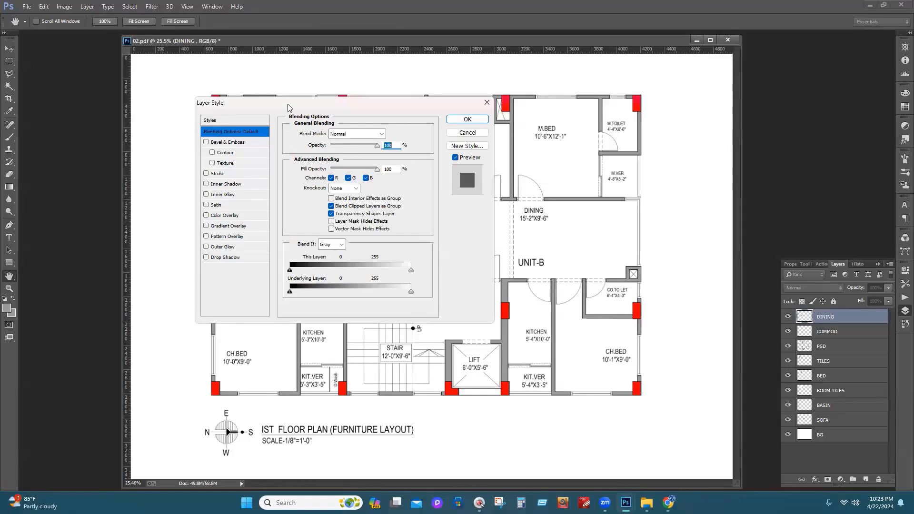
drag(288, 107, 541, 99)
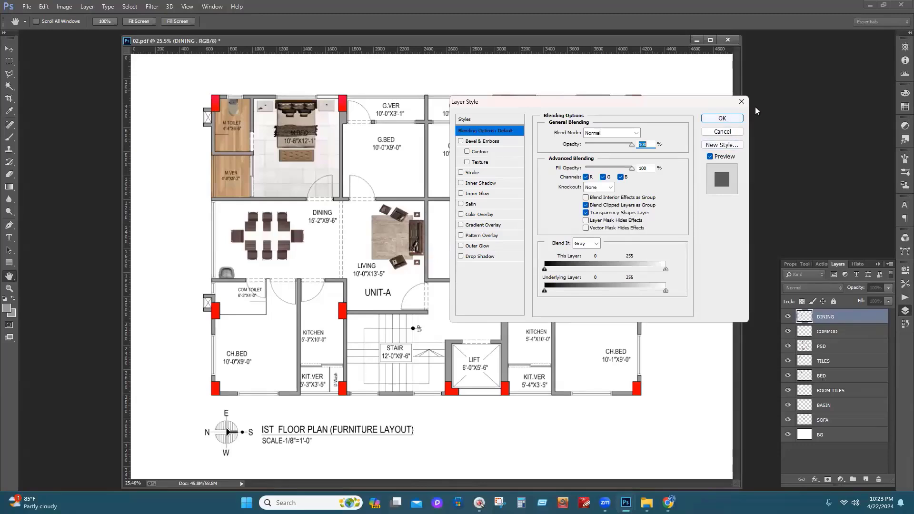
click(742, 102)
Enable Inner Shadow in the BED layer's style and try the Color Overlay and Inner Glow effects
click(831, 380)
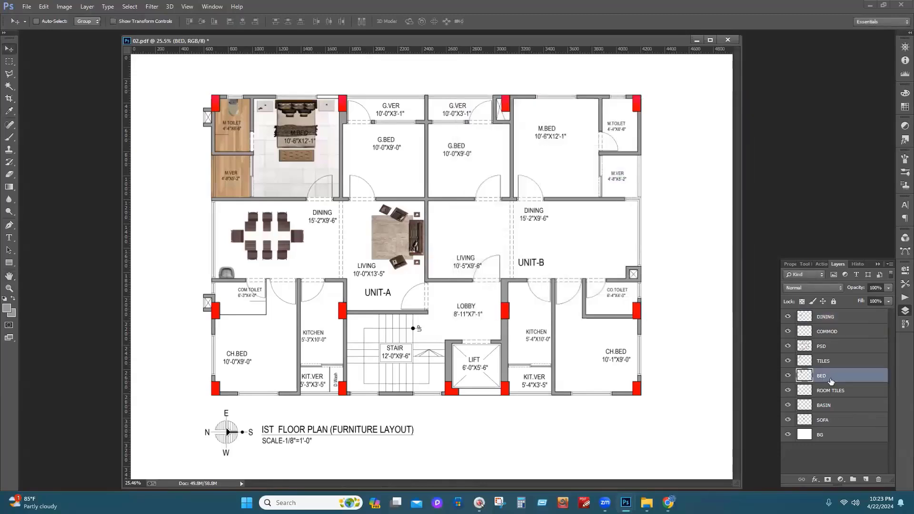
double_click(852, 379)
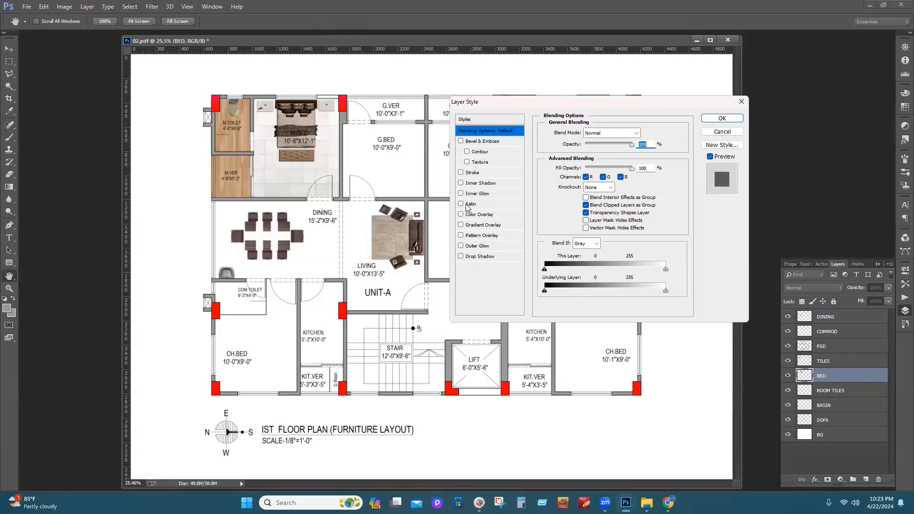
click(460, 183)
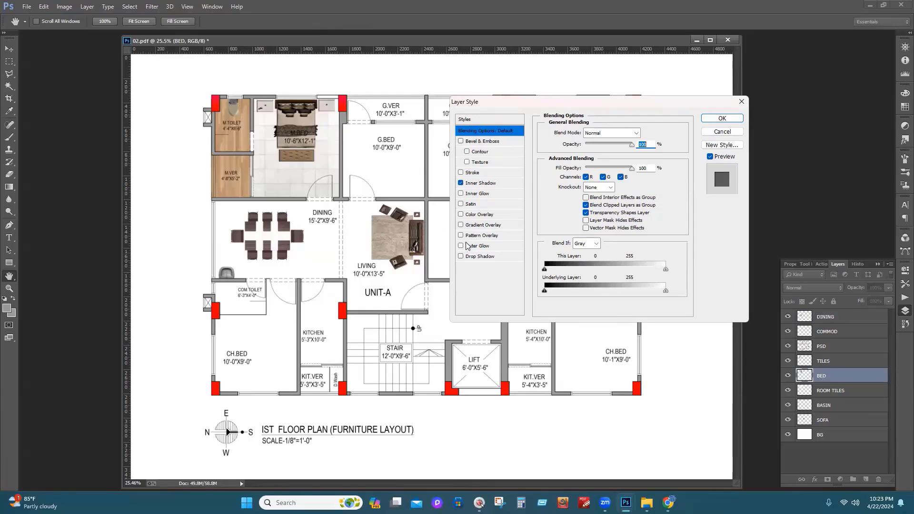
click(461, 214)
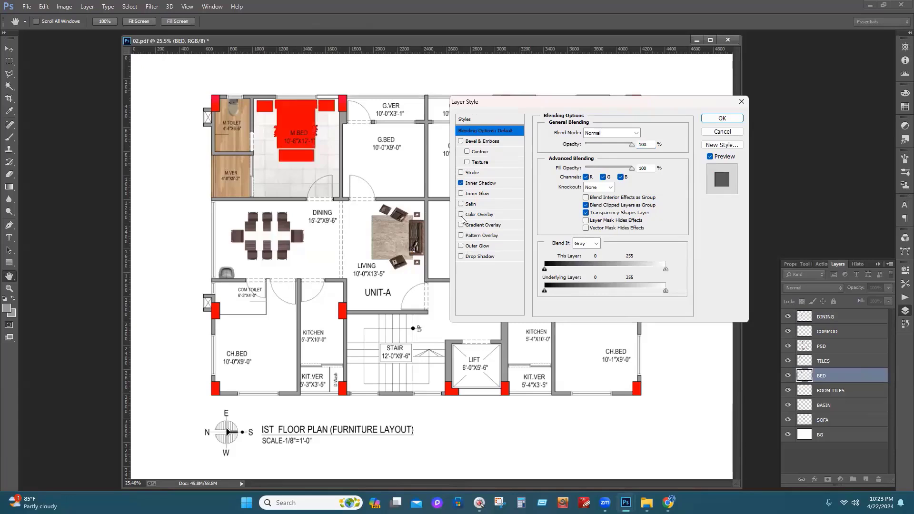
click(461, 194)
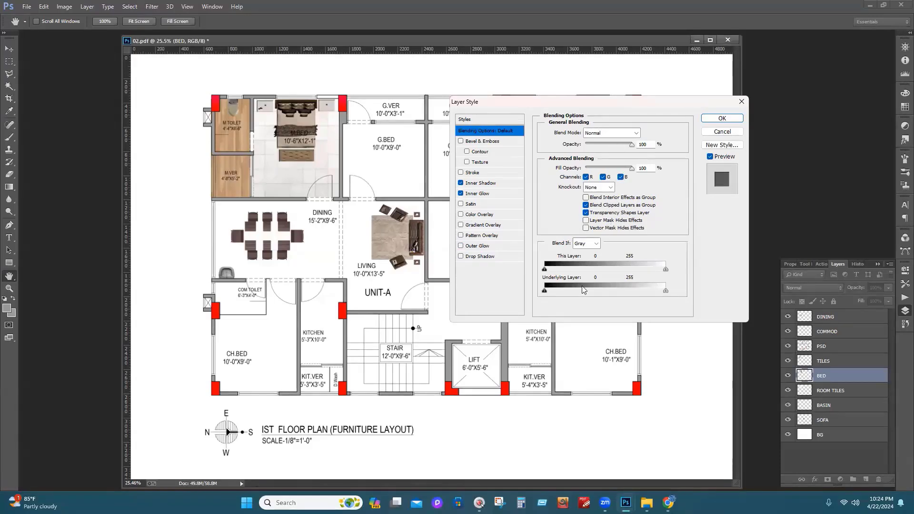
Raise the BED layer's This Layer shadow threshold to 31 in the blending options, keeping Blend If on Gray
mouse_move(545, 269)
mouse_down()
mouse_move(571, 270)
mouse_move(559, 270)
mouse_up()
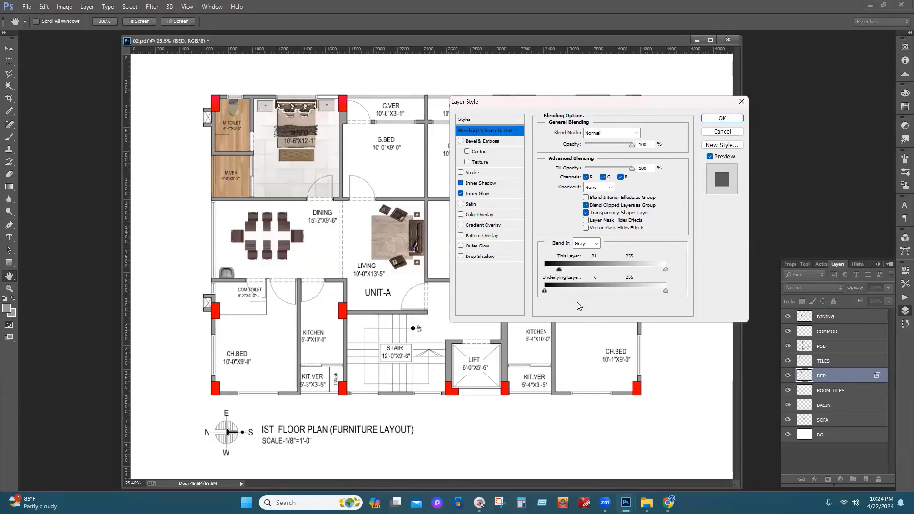
click(596, 244)
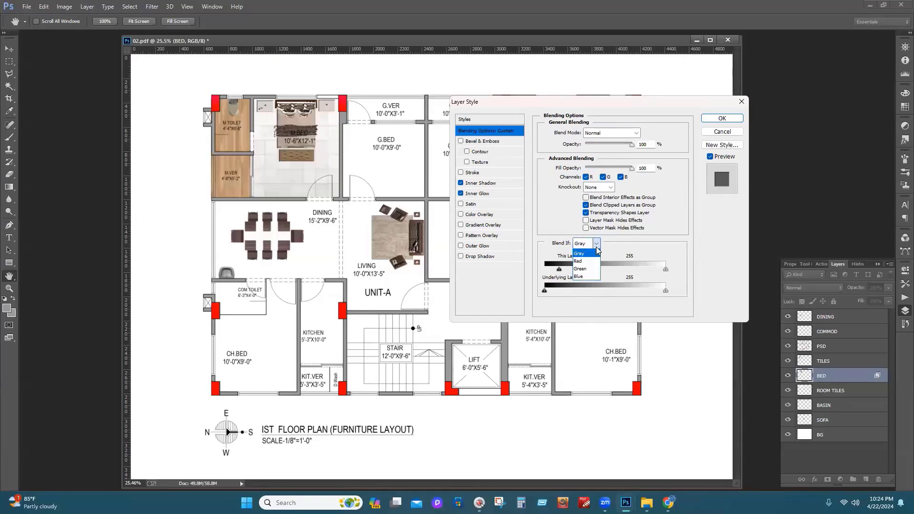
click(636, 247)
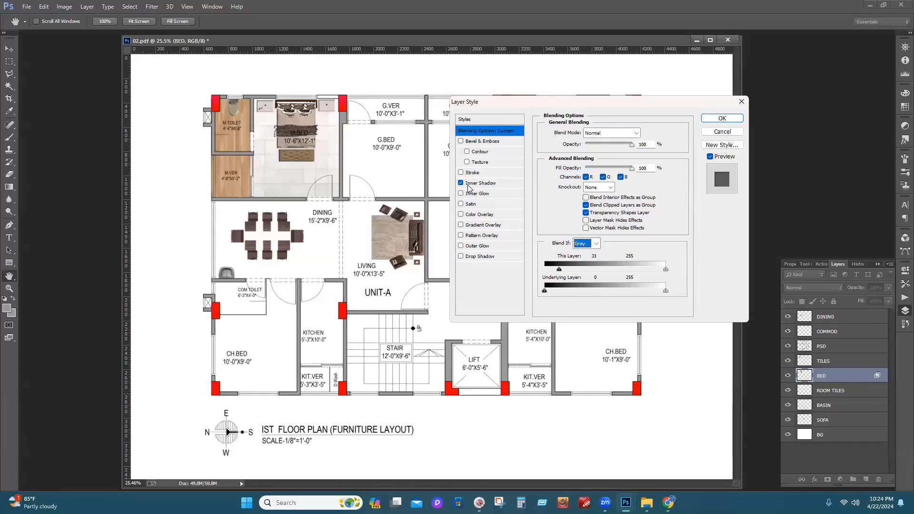
Compare the bed furniture with and without Inner Shadow, and apply the layer style with Inner Shadow enabled
click(481, 184)
key(space)
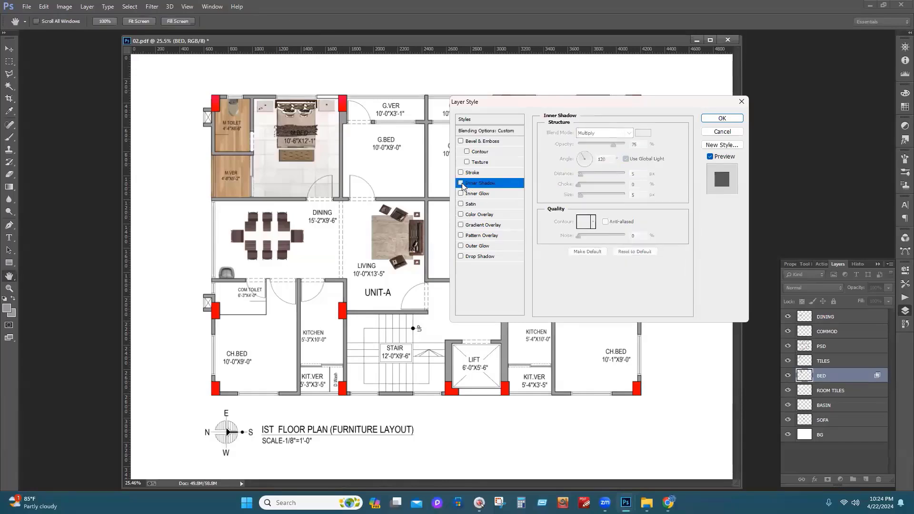
click(462, 184)
click(462, 184)
click(462, 184)
click(462, 184)
click(462, 184)
click(462, 184)
click(462, 184)
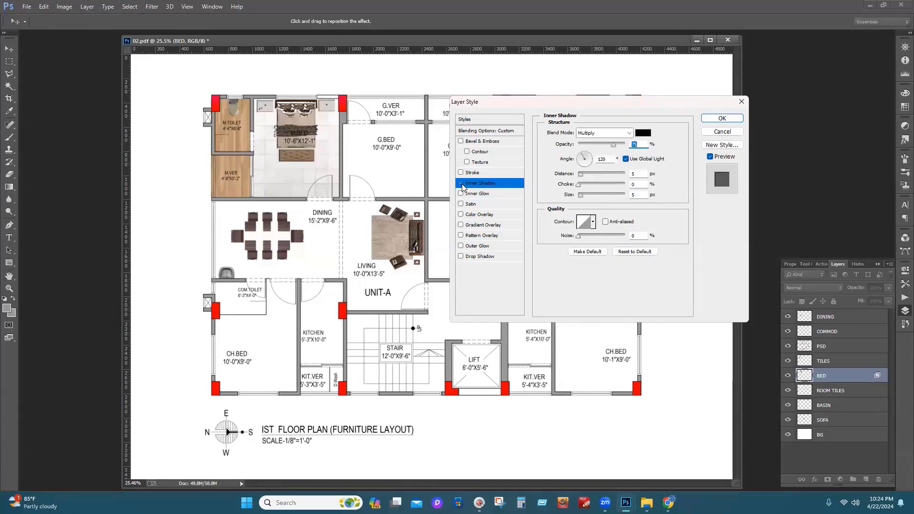
click(723, 118)
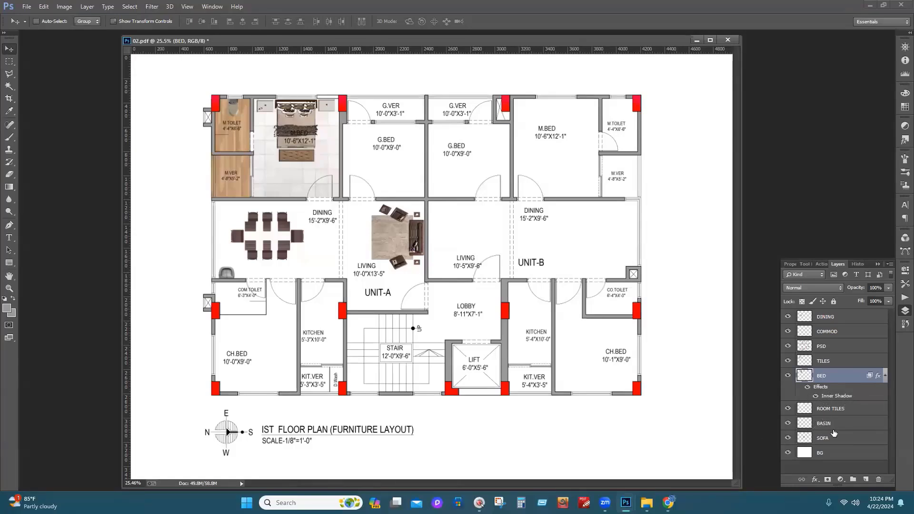
Apply an Inner Shadow in Multiply mode to the DINING layer and lower its opacity
click(831, 318)
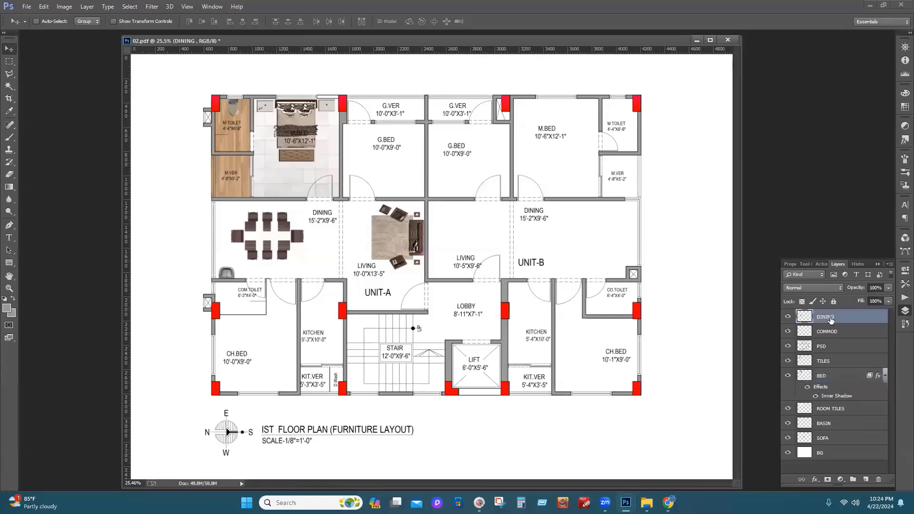
double_click(856, 317)
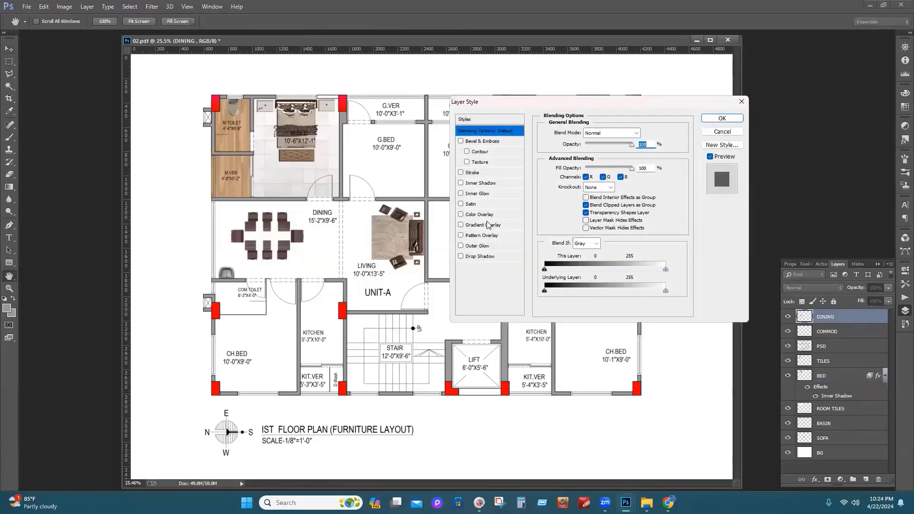
click(470, 185)
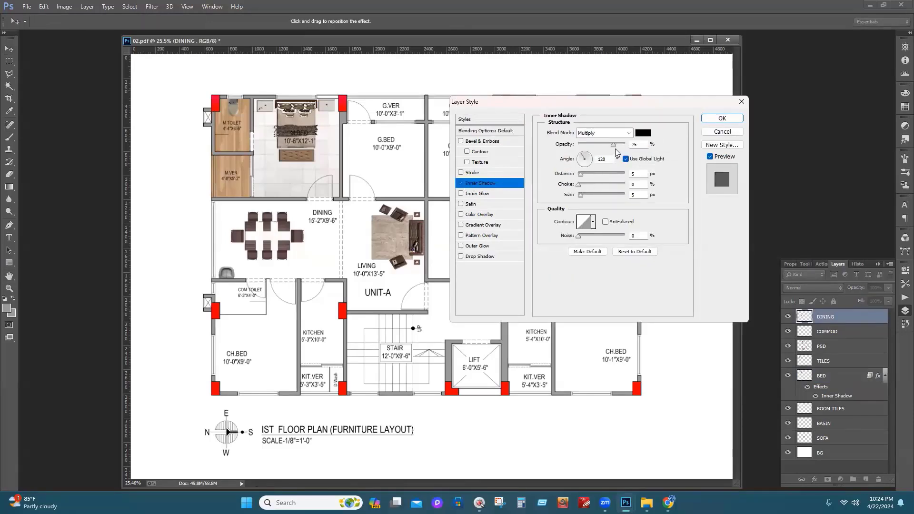
mouse_move(613, 145)
mouse_down()
mouse_move(597, 145)
mouse_move(616, 144)
mouse_move(603, 151)
mouse_up()
click(734, 121)
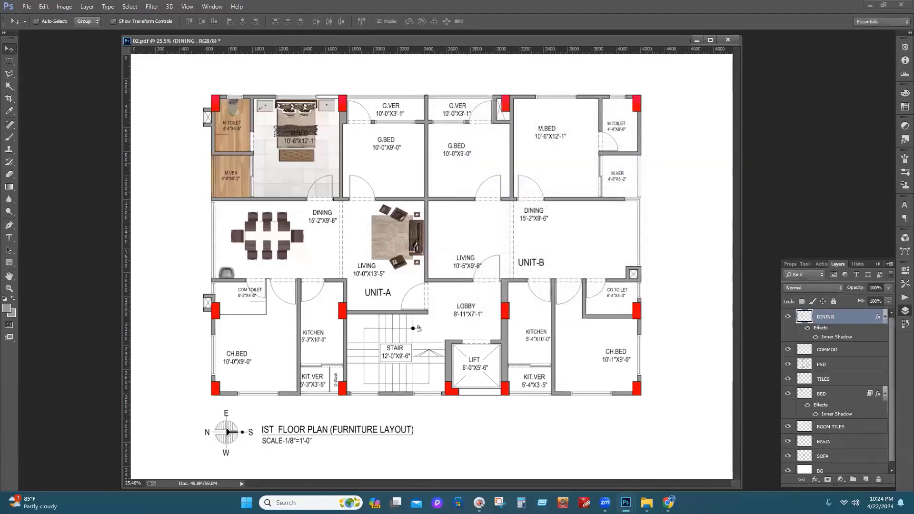
Apply an Inner Shadow to the PSD layer with distance and size at 0 px and opacity at 75%
scroll(852, 454, down, 1)
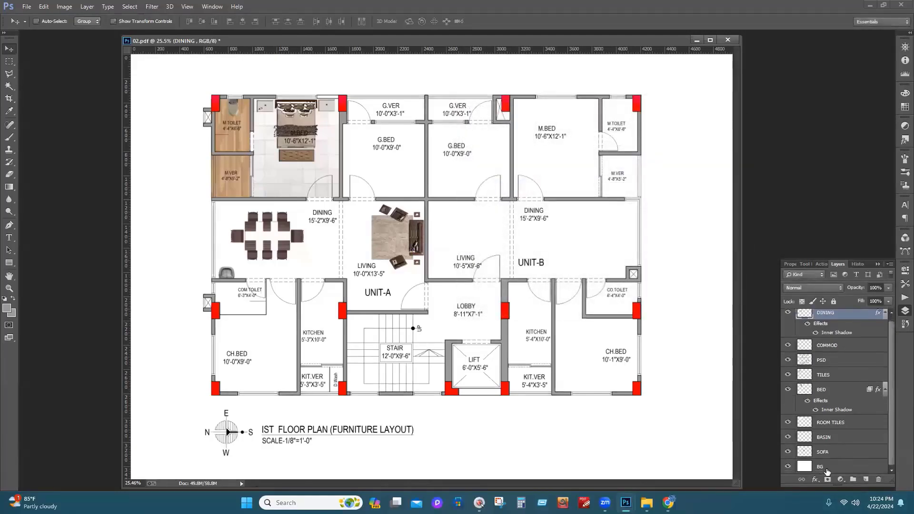
click(833, 362)
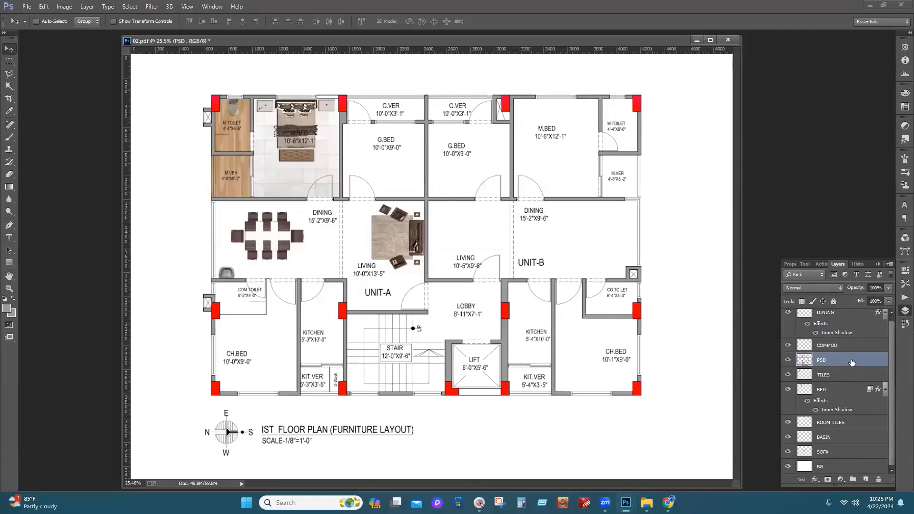
double_click(852, 361)
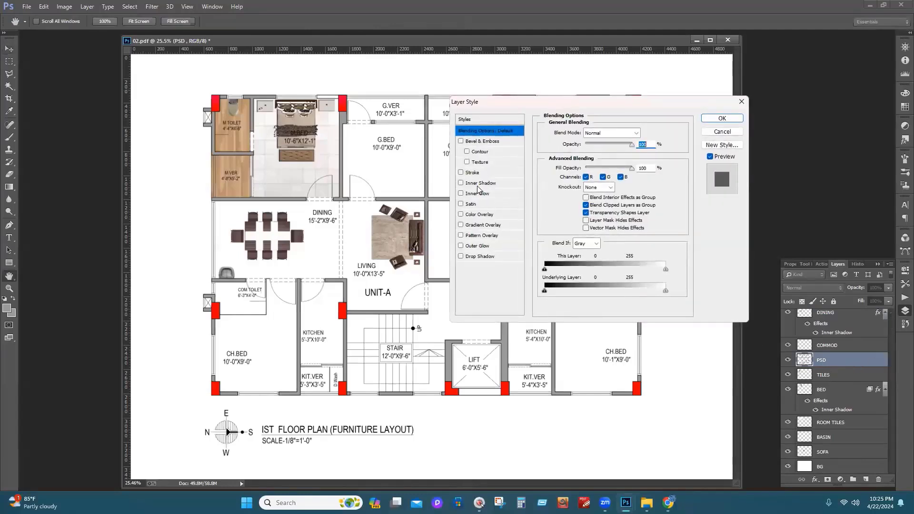
click(477, 186)
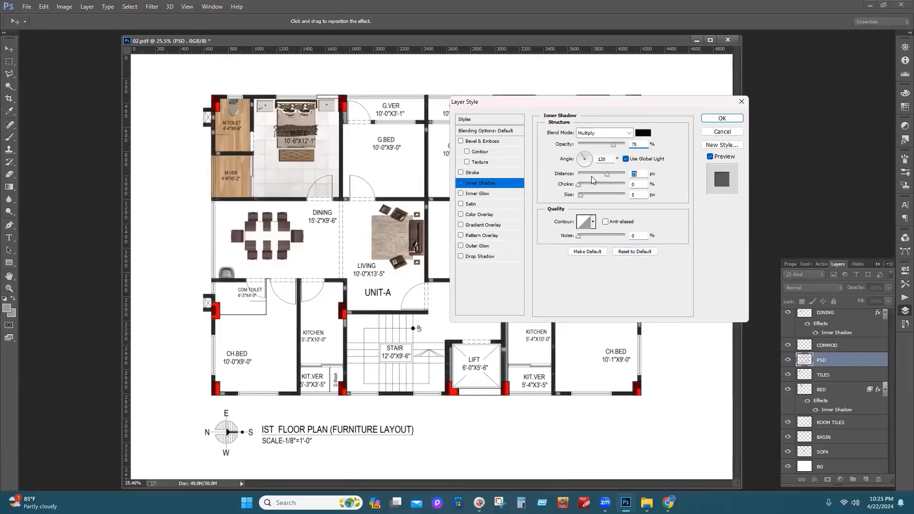
drag(581, 173, 575, 196)
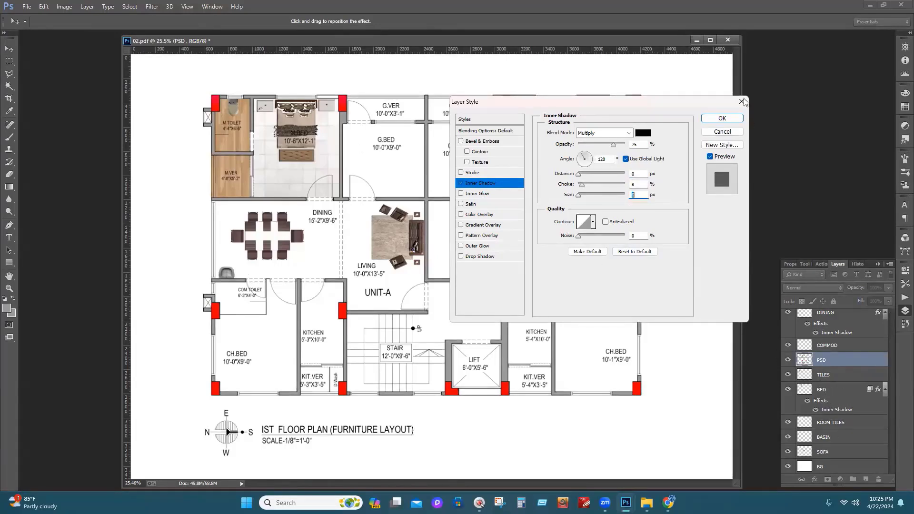
click(722, 119)
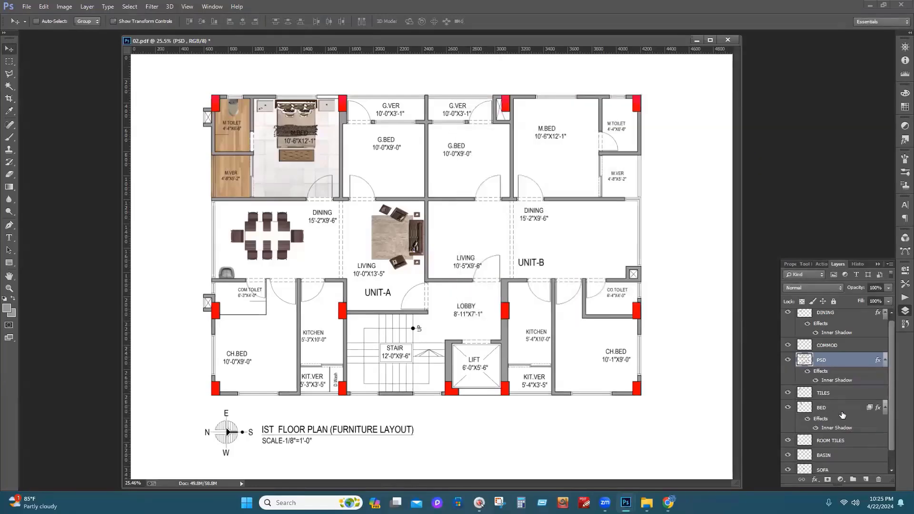
Add Bevel & Emboss to the BED layer's style alongside its Inner Shadow and apply it
click(824, 408)
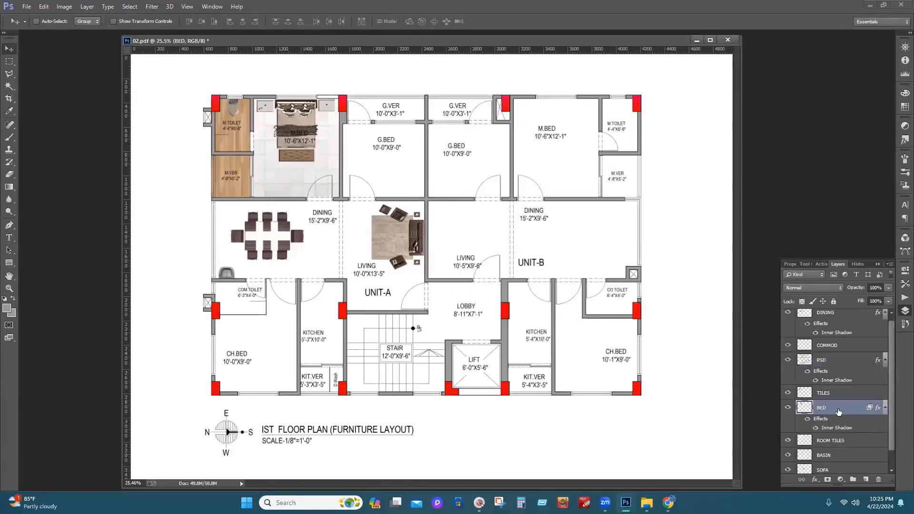
double_click(838, 410)
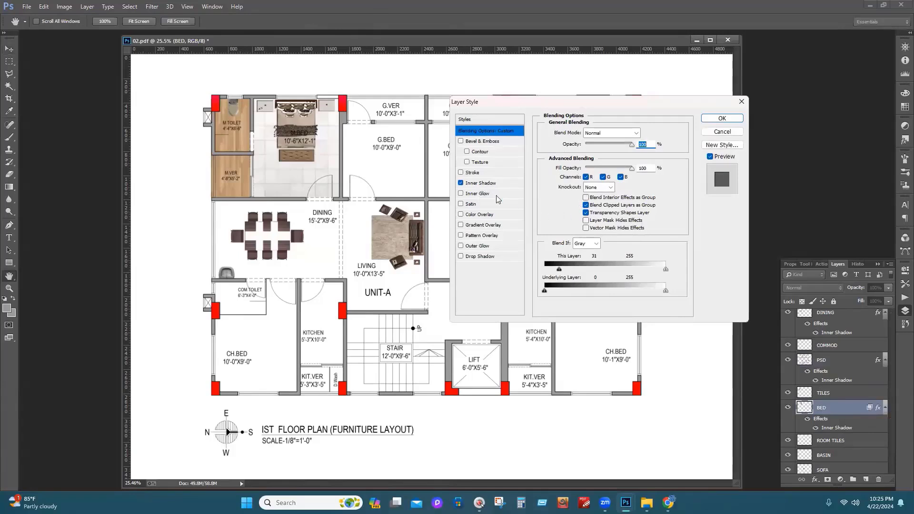
click(462, 141)
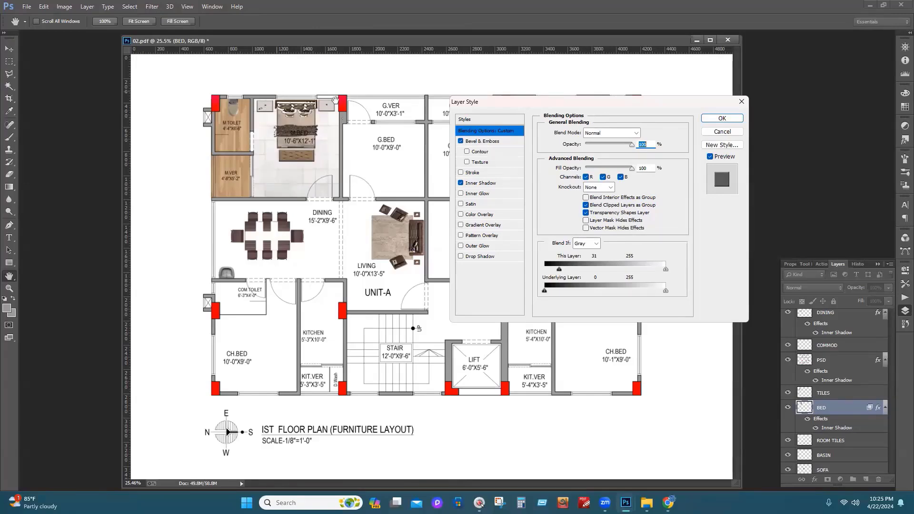
key(Return)
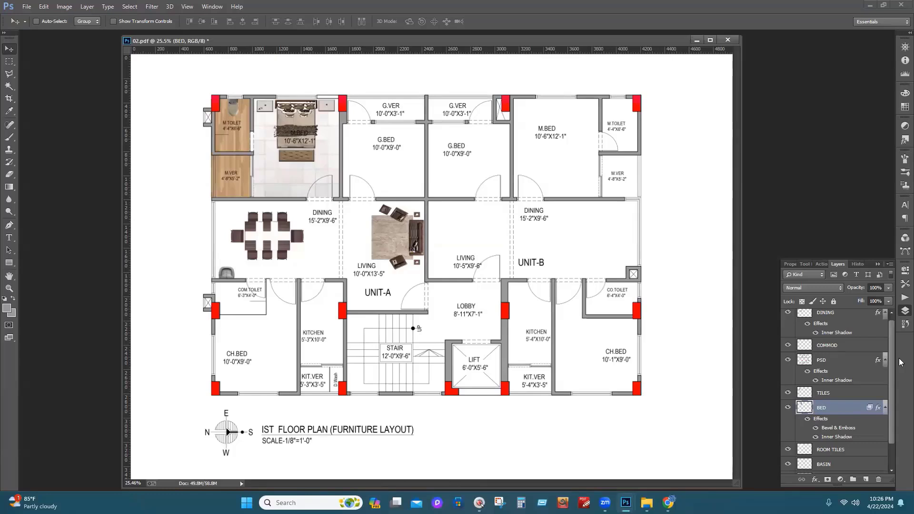
Save a JPEG copy of the plan as 02 on the Desktop with maximum quality 12 and Baseline ("Standard") format
click(26, 7)
click(43, 93)
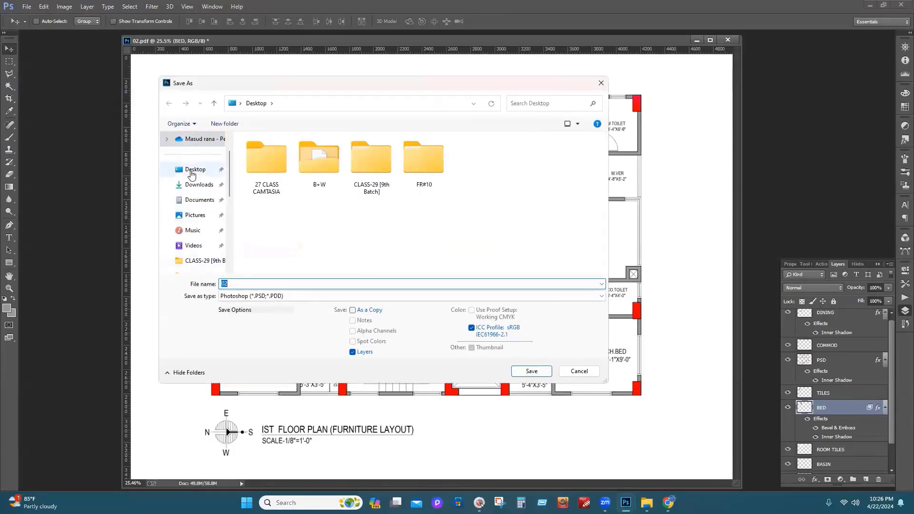
click(250, 295)
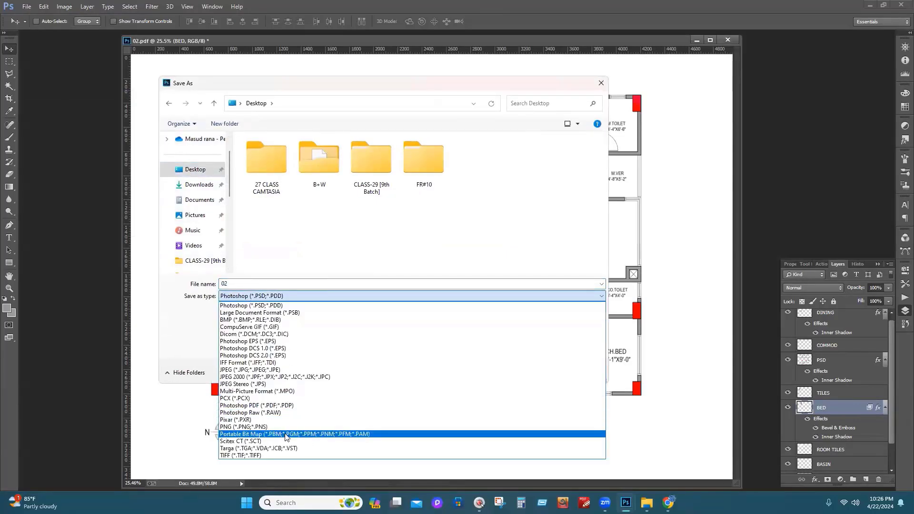
click(257, 370)
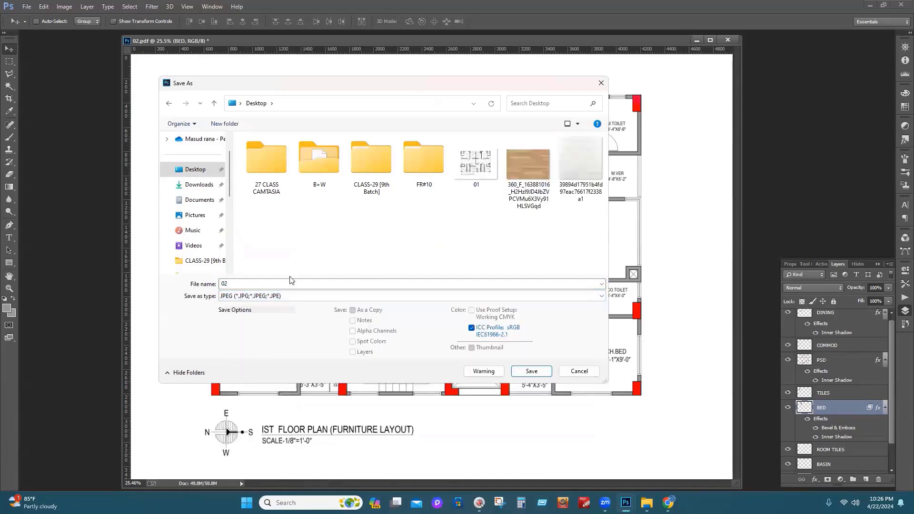
click(532, 374)
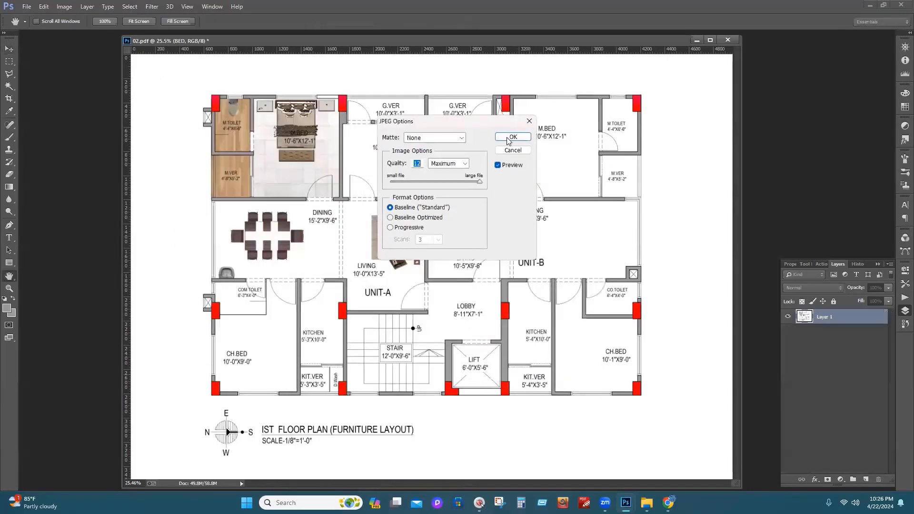
click(512, 151)
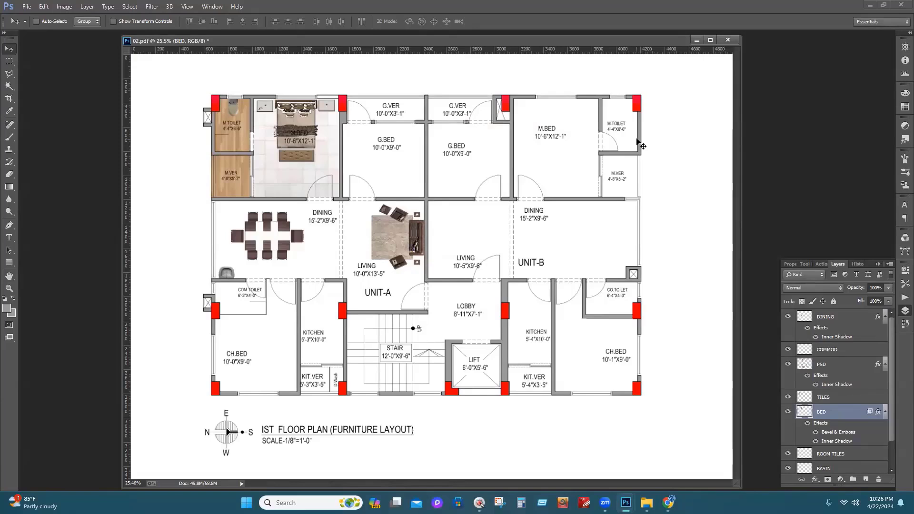
Save the layered plan as 02 in Photoshop format in the Desktop's B+W folder with Maximize Compatibility, and close the document and Photoshop
click(26, 6)
click(53, 93)
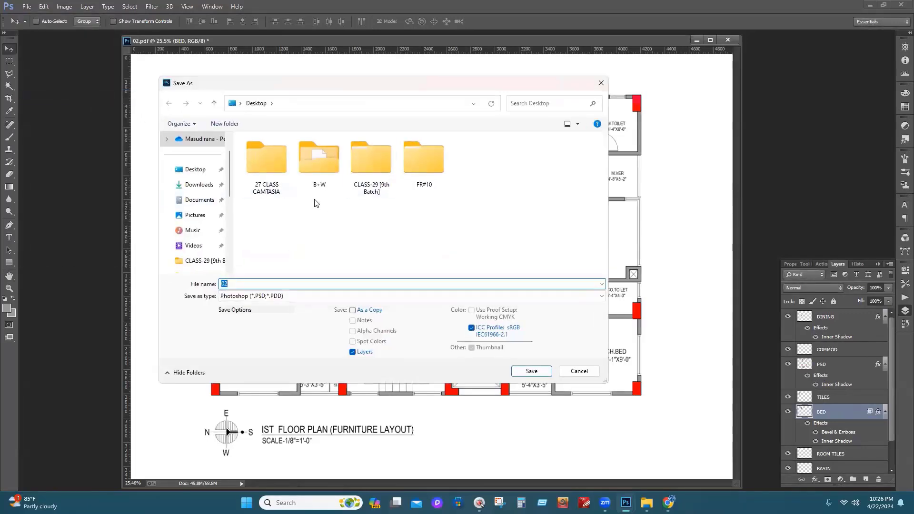
click(314, 172)
double_click(314, 175)
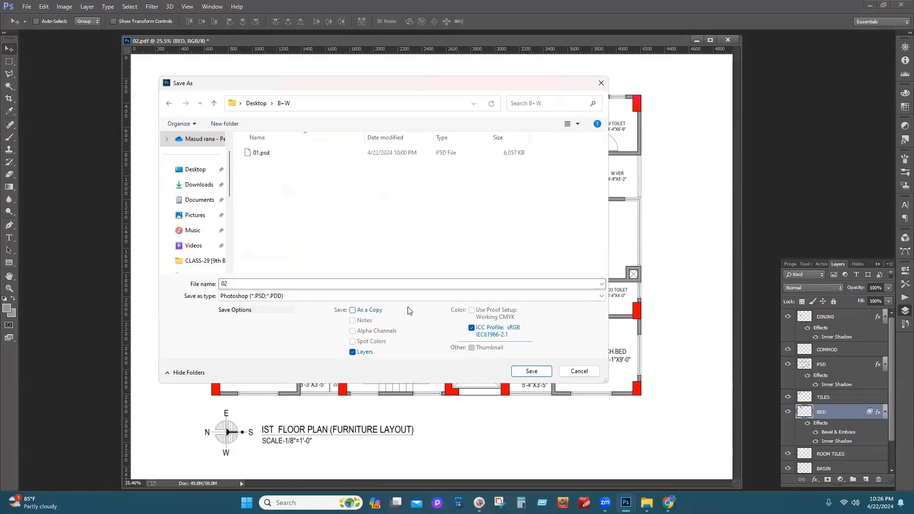
click(529, 371)
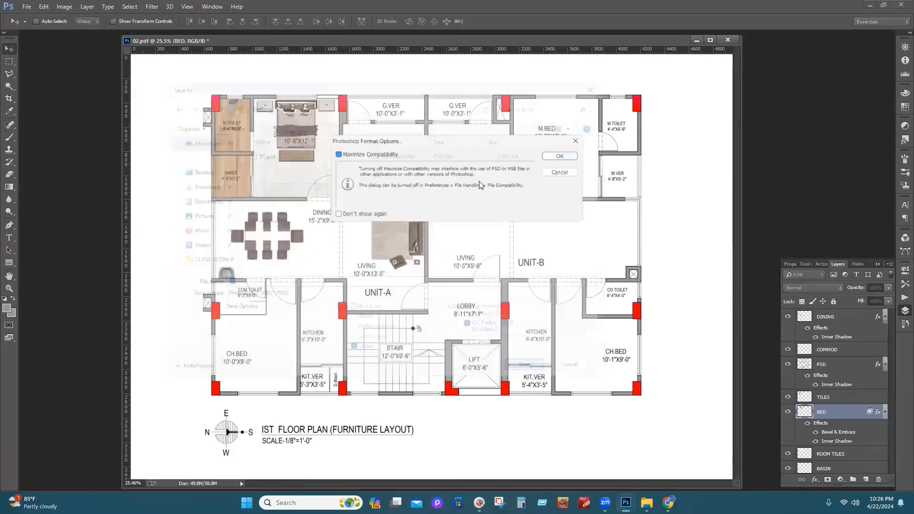
click(565, 155)
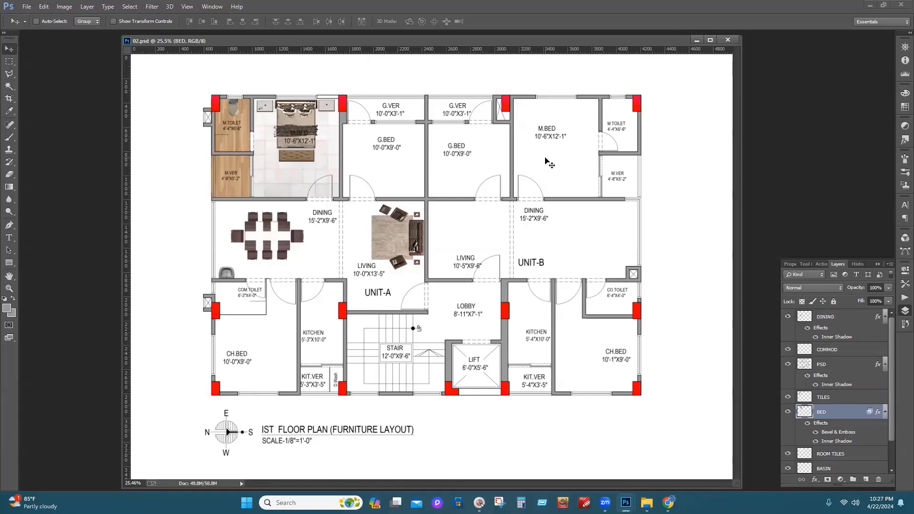
click(729, 40)
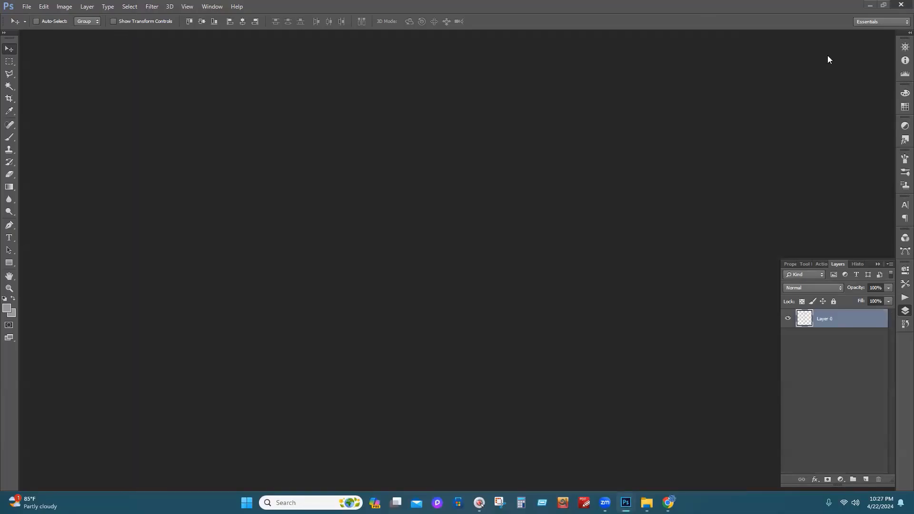
click(902, 4)
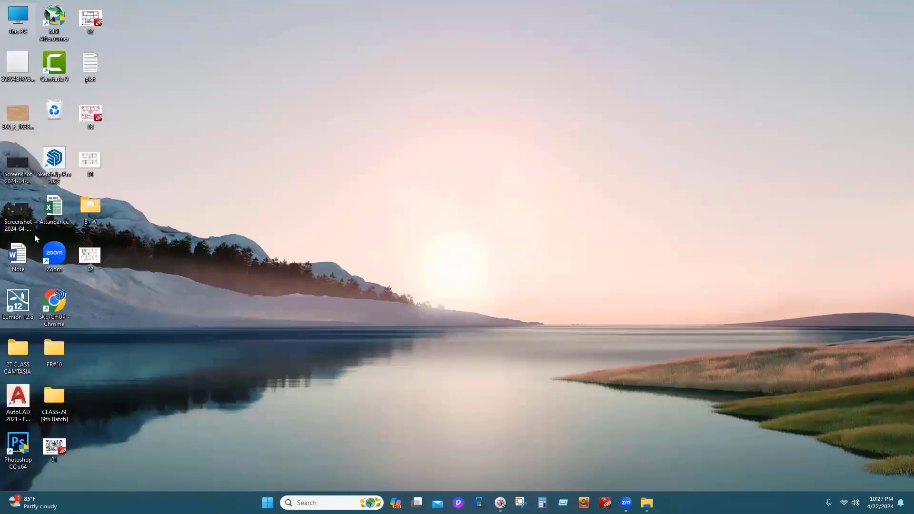
double_click(18, 18)
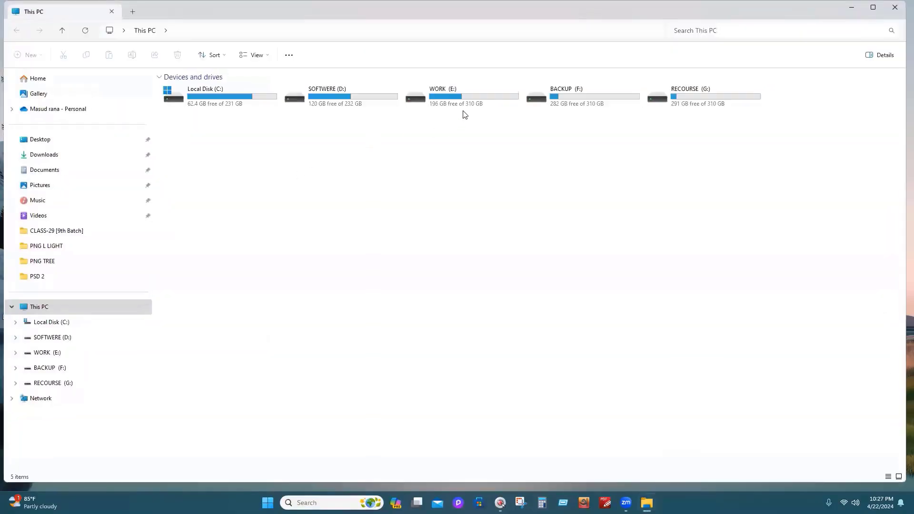
double_click(833, 6)
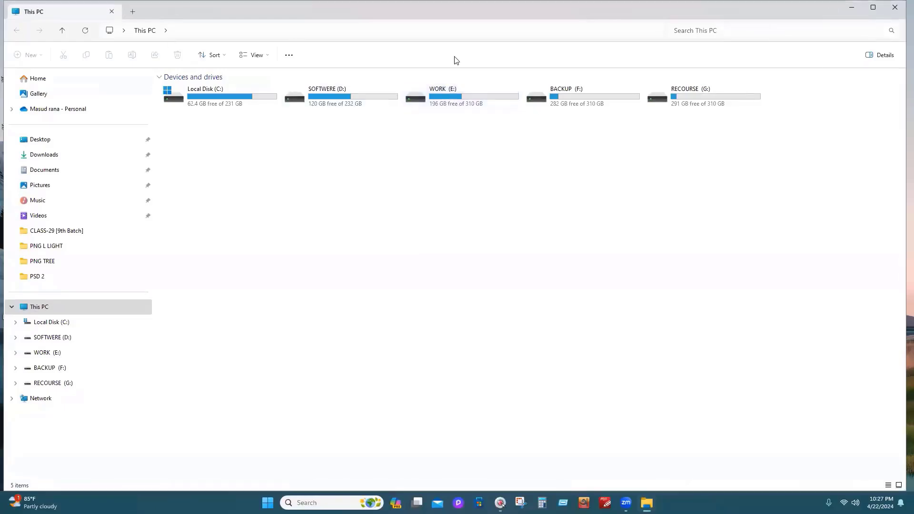
click(895, 7)
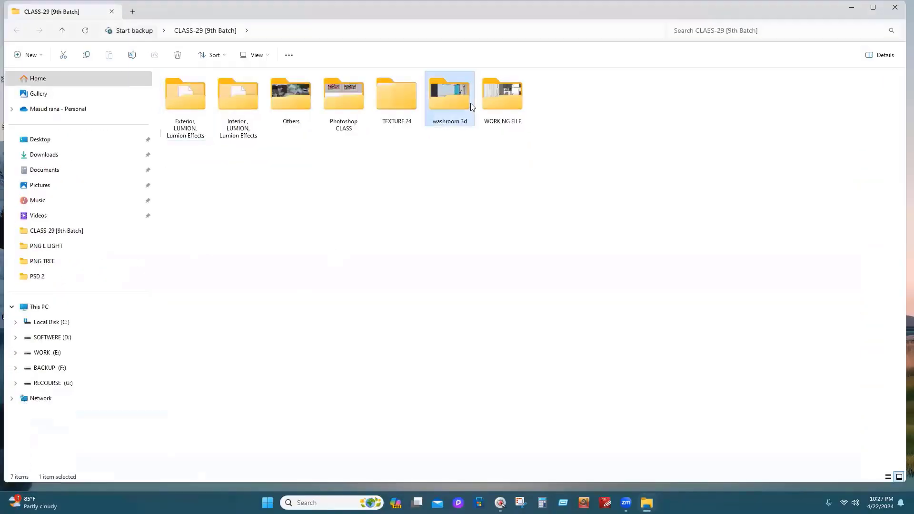
Show the washroom 3d folder's files as large icons, open the wash+room model in SketchUp and minimize File Explorer
double_click(471, 103)
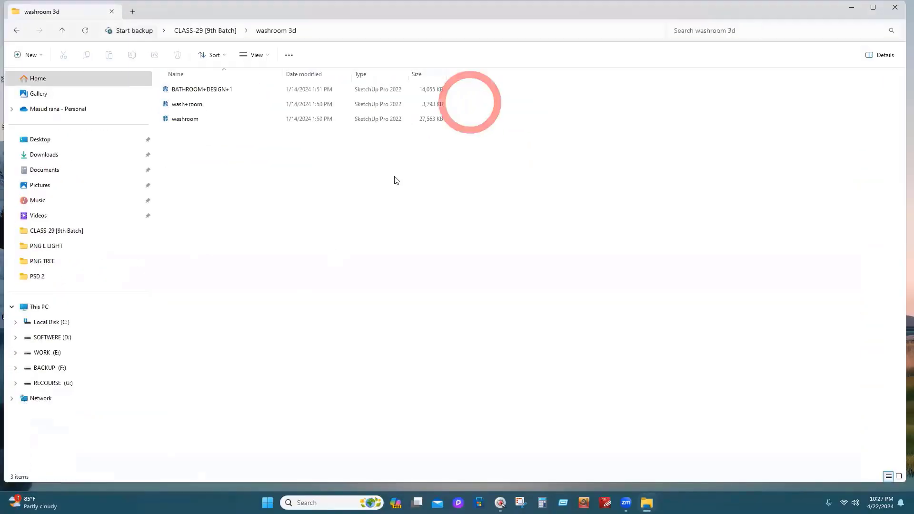
right_click(211, 164)
mouse_move(233, 171)
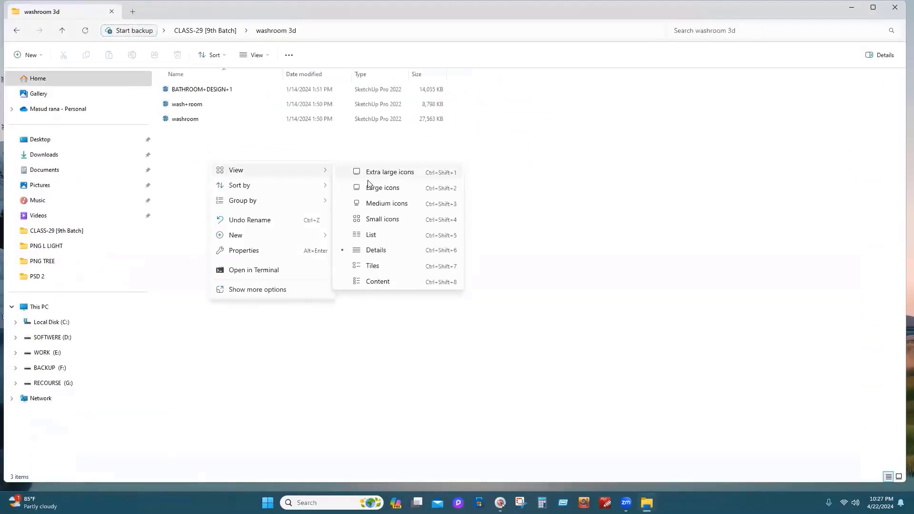
click(364, 187)
double_click(239, 102)
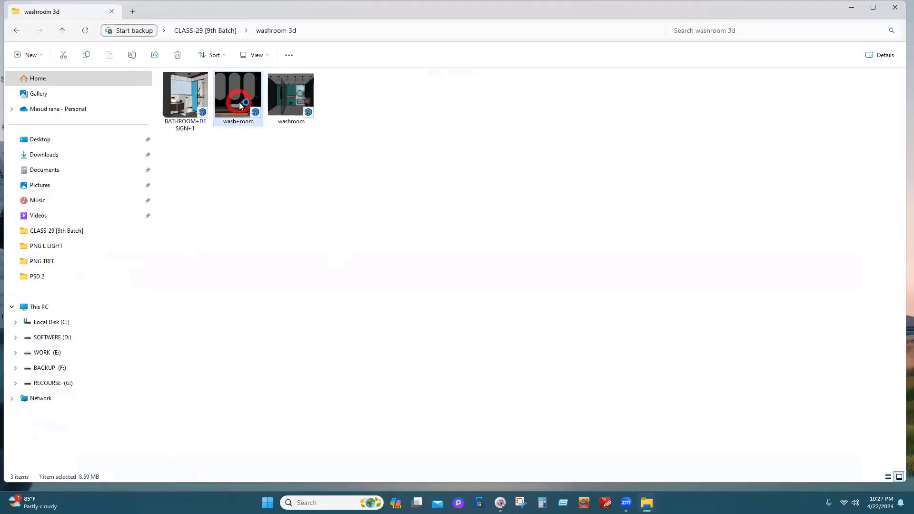
click(852, 7)
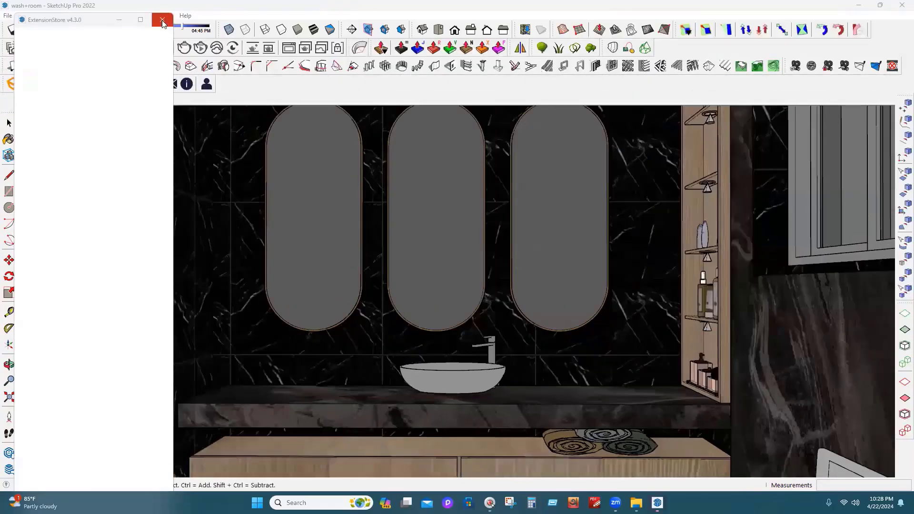
Dismiss the ExtensionStore window and the extension update notice, and activate the Paint Bucket tool with its Materials options
click(162, 20)
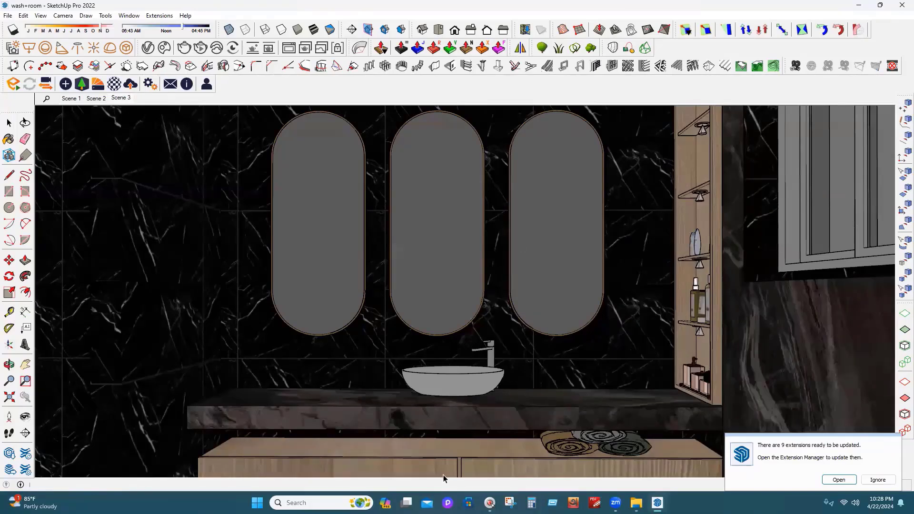
click(879, 481)
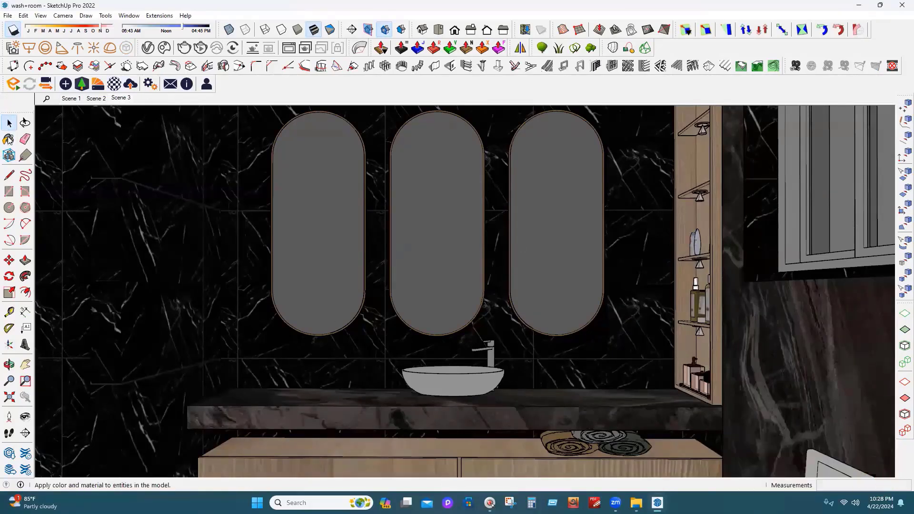
click(8, 140)
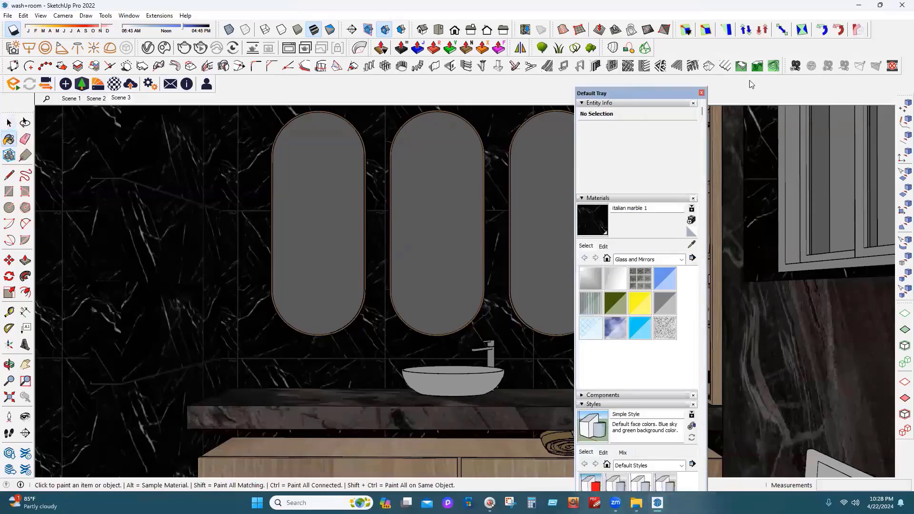
Uncover the oval mirrors by moving the Default Tray aside, and sample the mirror glass material
drag(620, 98, 804, 76)
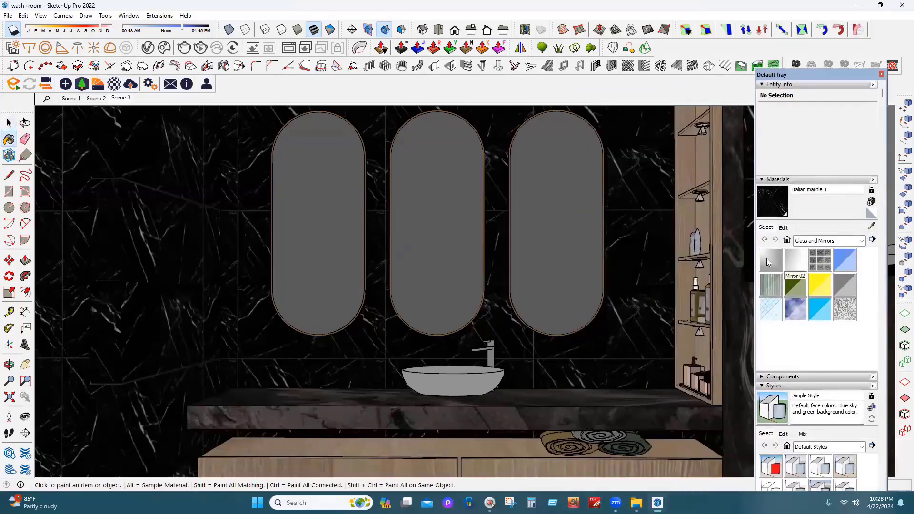
alt+click(447, 180)
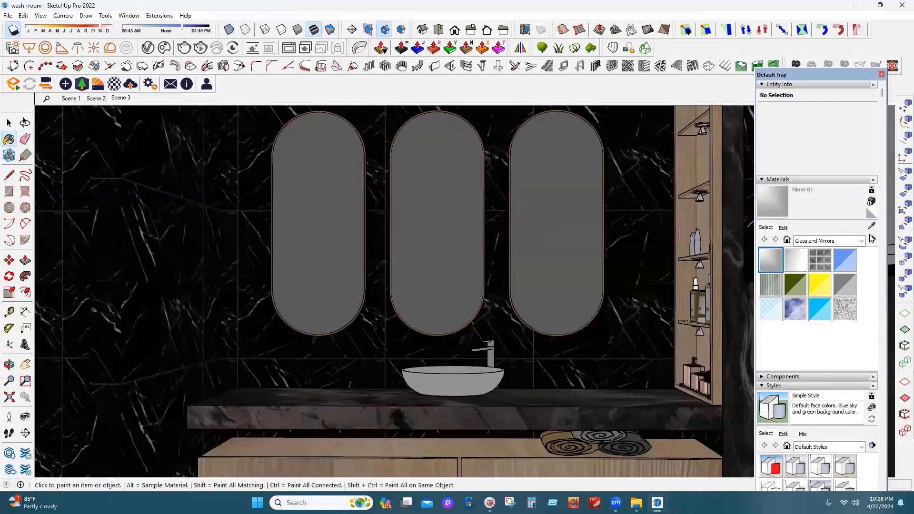
click(324, 207)
alt+click(325, 207)
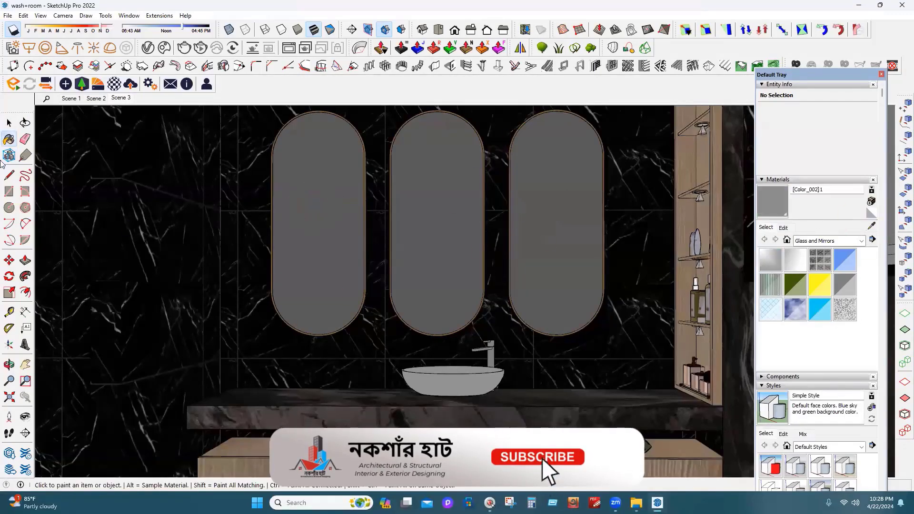
Open the V-Ray Asset Editor with its settings pane expanded and sample the mirror glass to load its material parameters
click(149, 49)
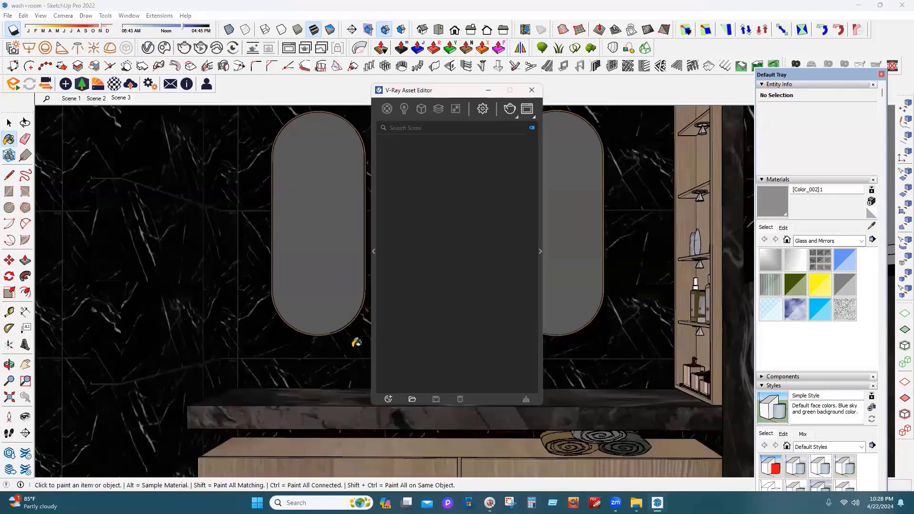
drag(446, 95, 190, 93)
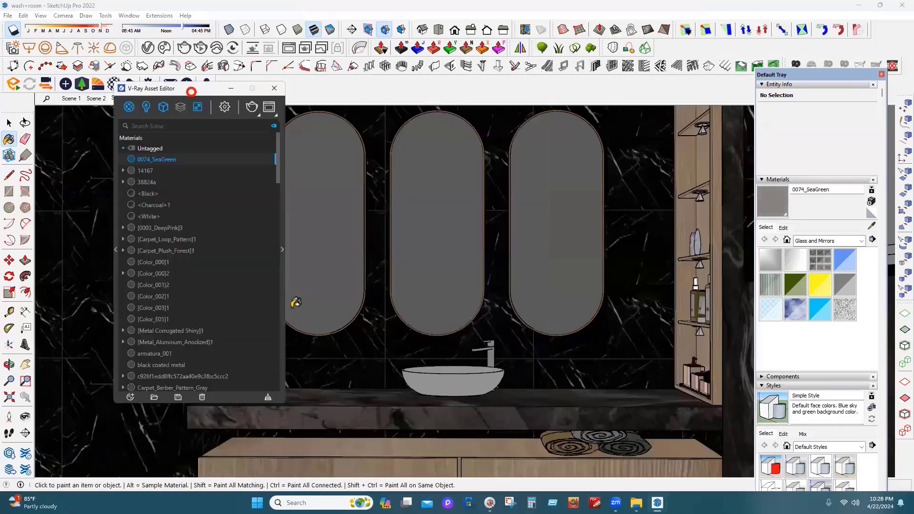
click(282, 250)
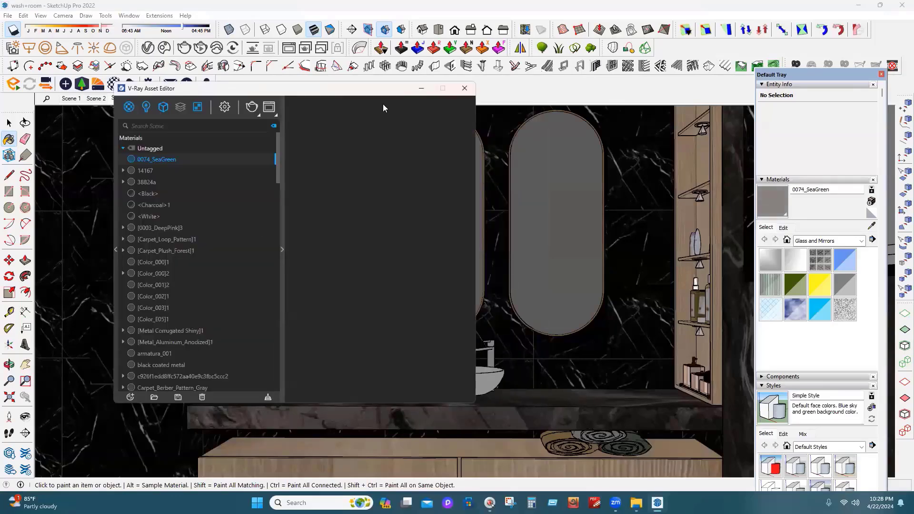
drag(373, 95, 336, 105)
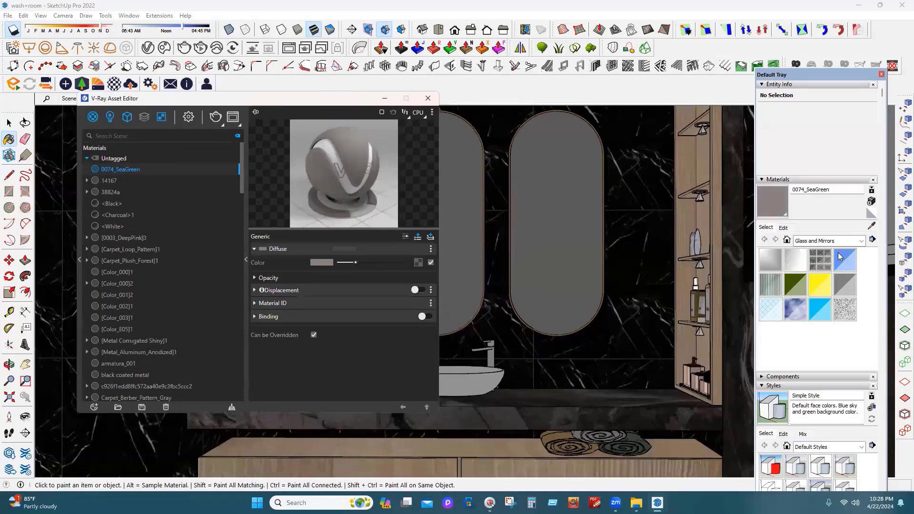
click(873, 226)
click(587, 230)
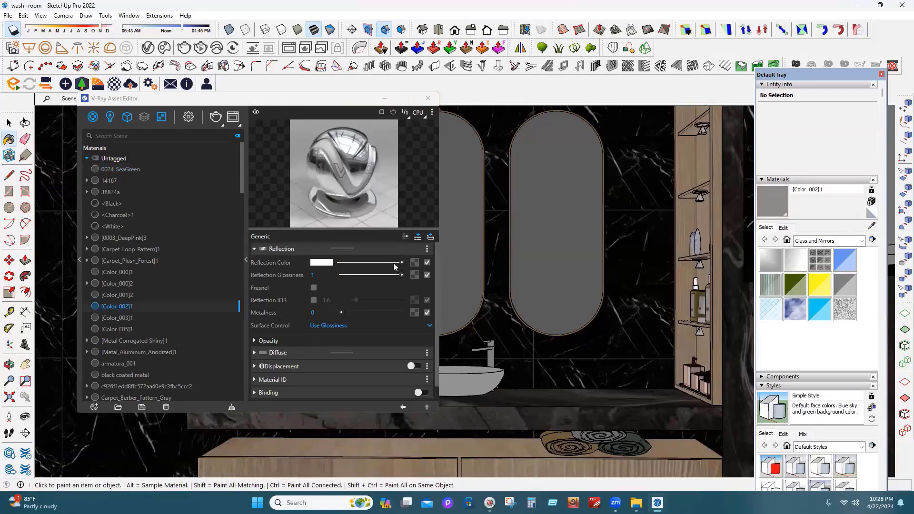
Try the mirror material's Reflection Color at black, restore it to full white, and close the V-Ray Asset Editor
drag(395, 264, 336, 265)
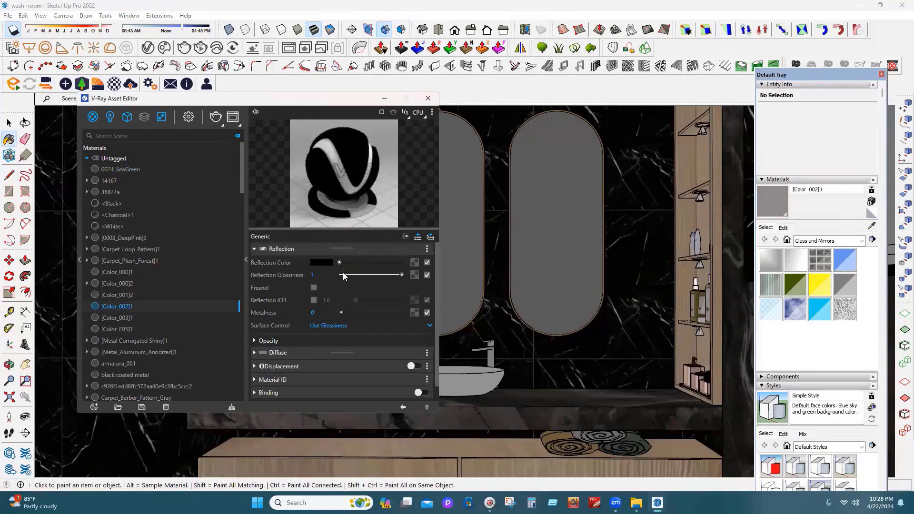
drag(337, 263, 403, 263)
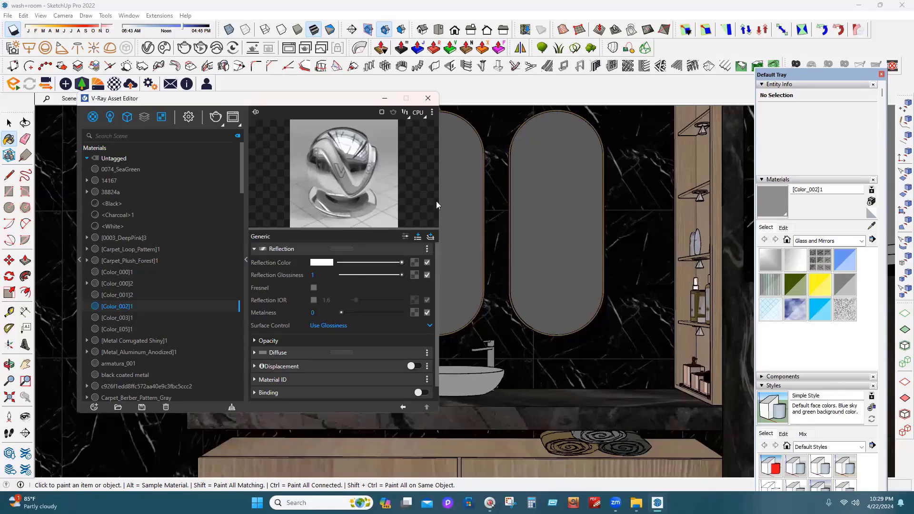
click(429, 99)
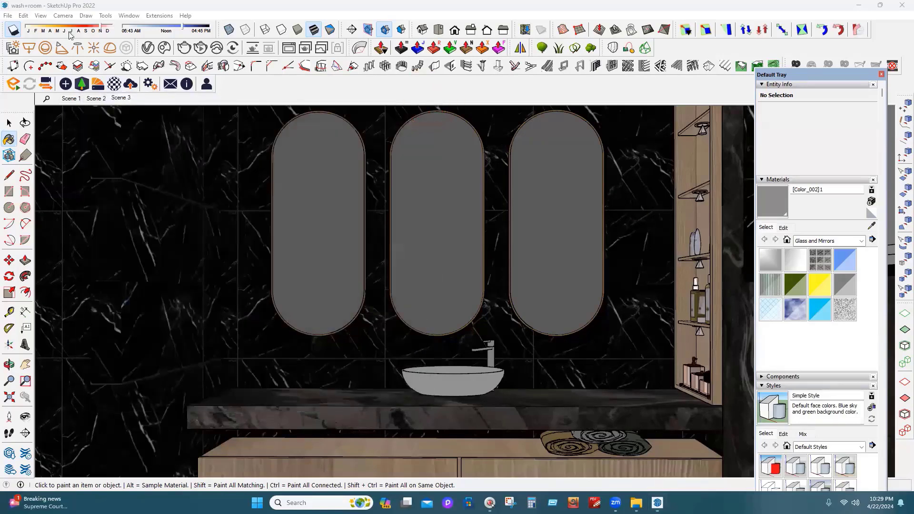
Render the washroom mirror view with V-Ray to examine the reflections, and close the frame buffer
click(189, 48)
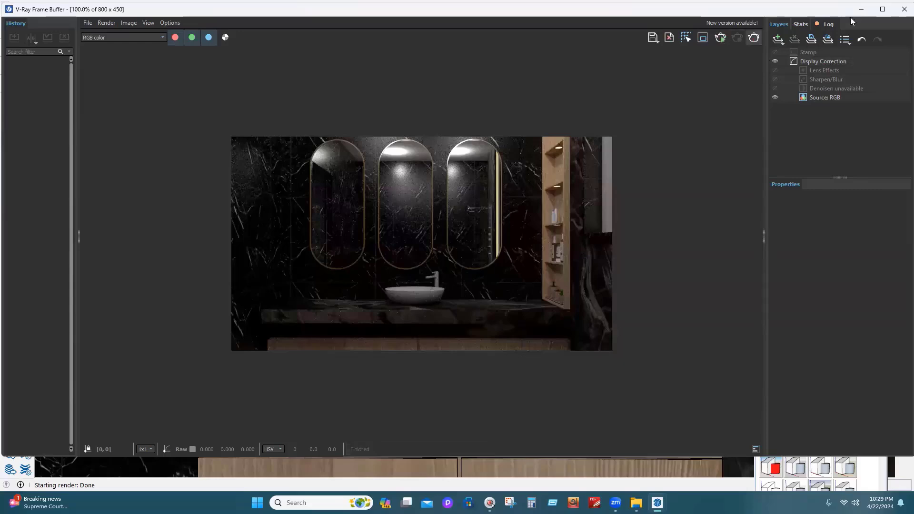
click(901, 12)
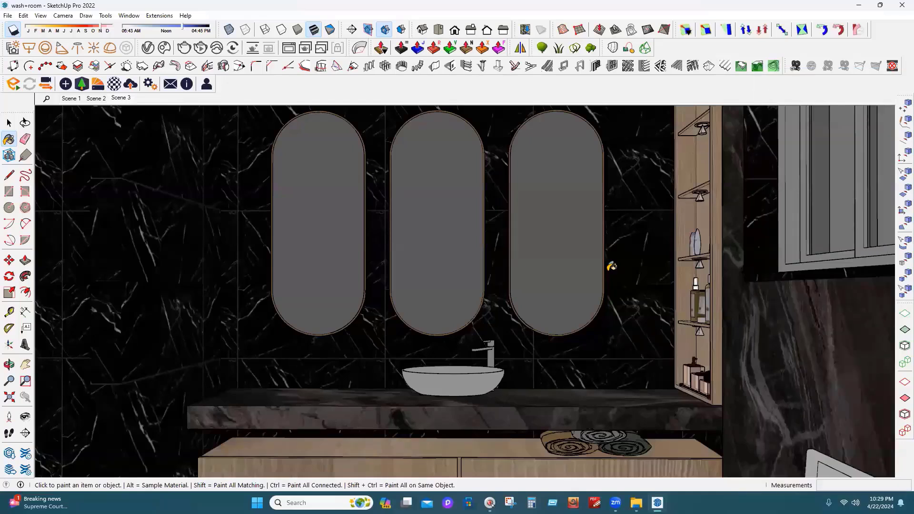
Switch to the Select tool and recheck the mirror material's reflection settings in the V-Ray Asset Editor, closing it when done
click(9, 123)
drag(378, 358, 381, 363)
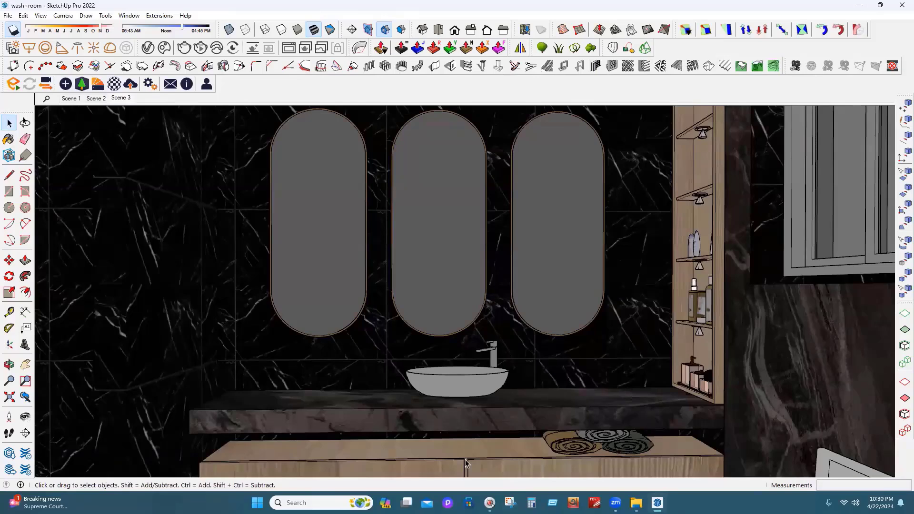
click(152, 53)
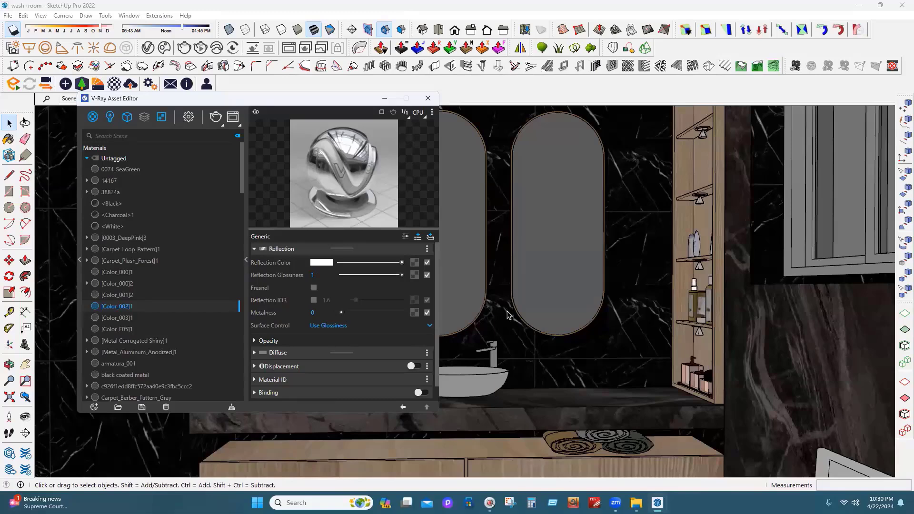
click(428, 98)
Close the wash+room model and SketchUp without saving the changes, and refresh the desktop
click(902, 5)
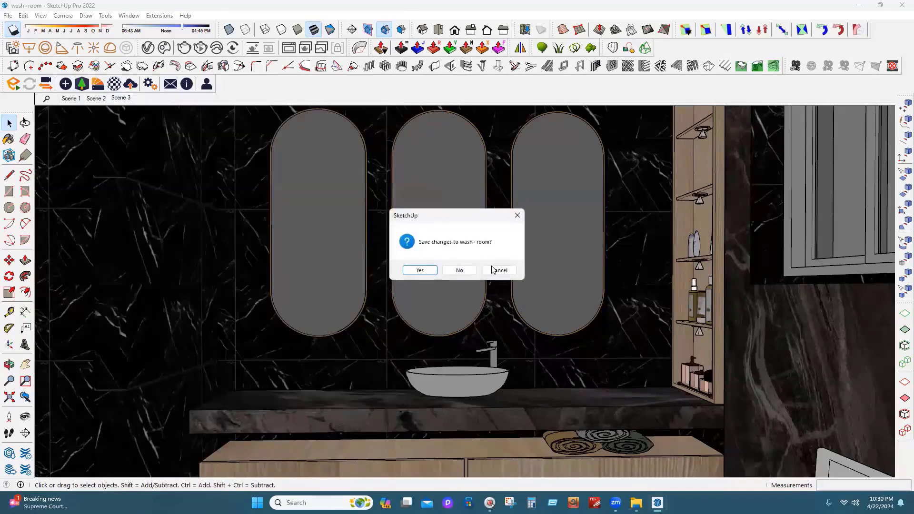
click(461, 270)
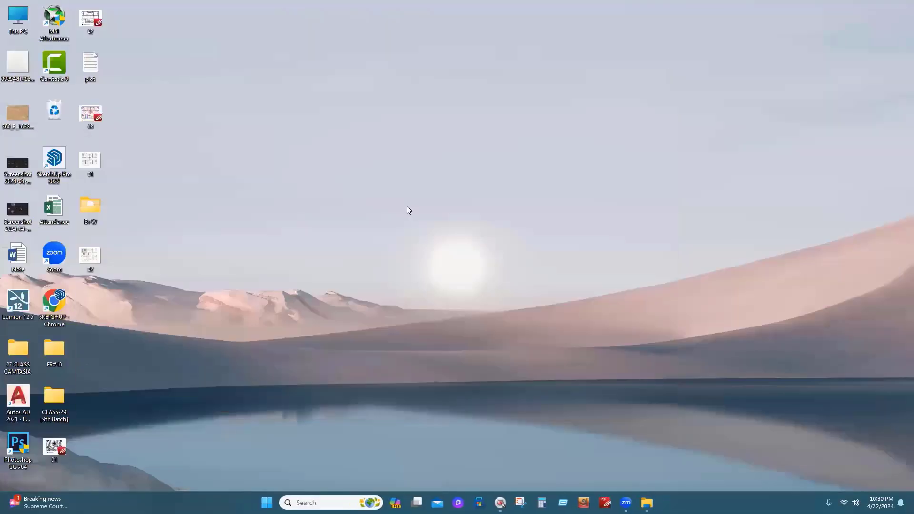
right_click(403, 205)
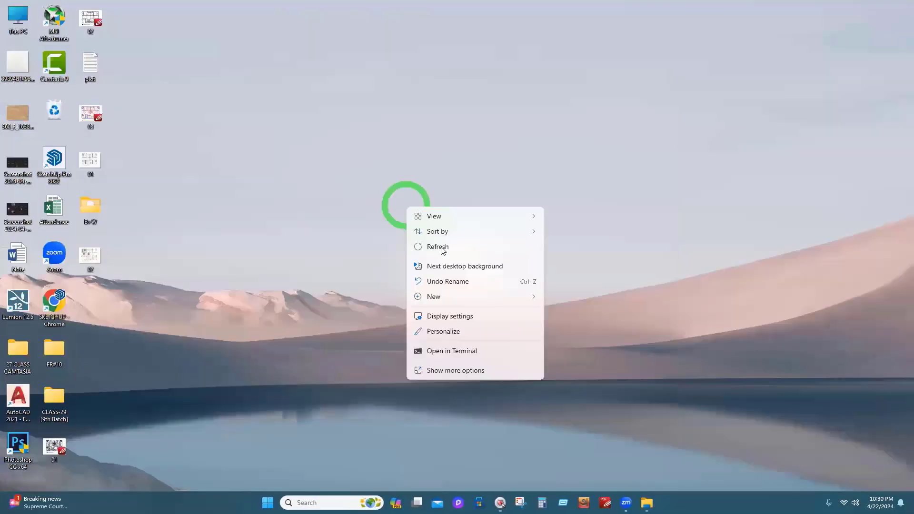
click(439, 245)
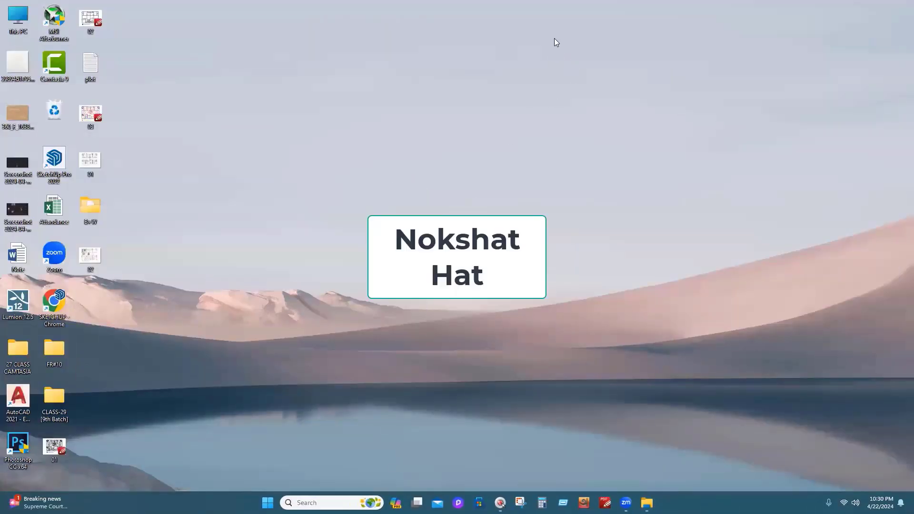